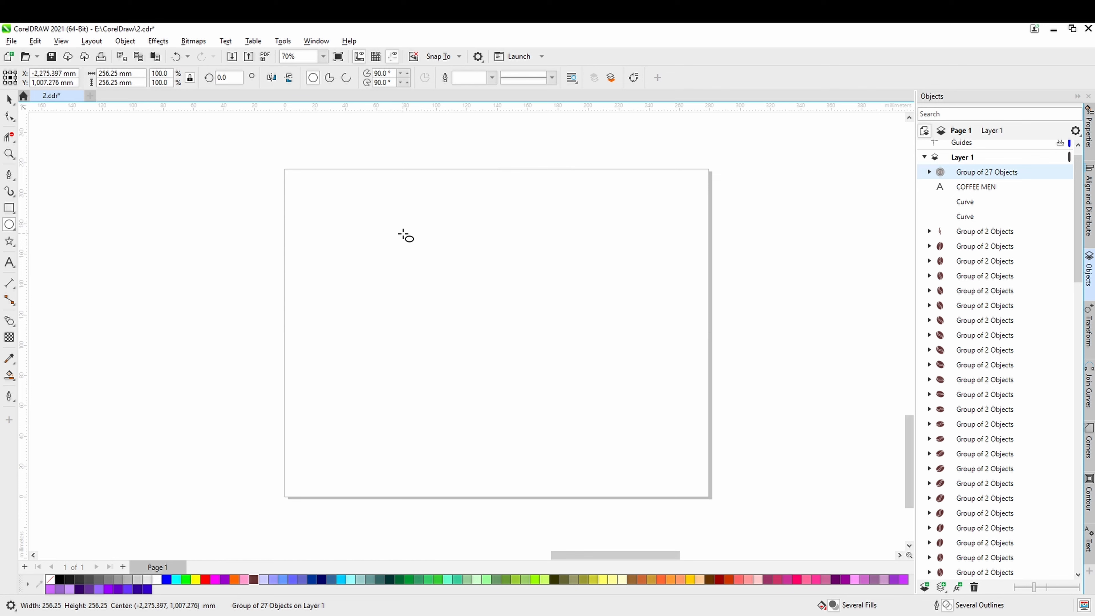
Draw a circle about 228 mm in diameter and move it to roughly the middle of the page
mouse_move(403, 234)
left_mouse_down()
mouse_move(513, 339)
mouse_move(577, 423)
mouse_move(568, 407)
left_mouse_up()
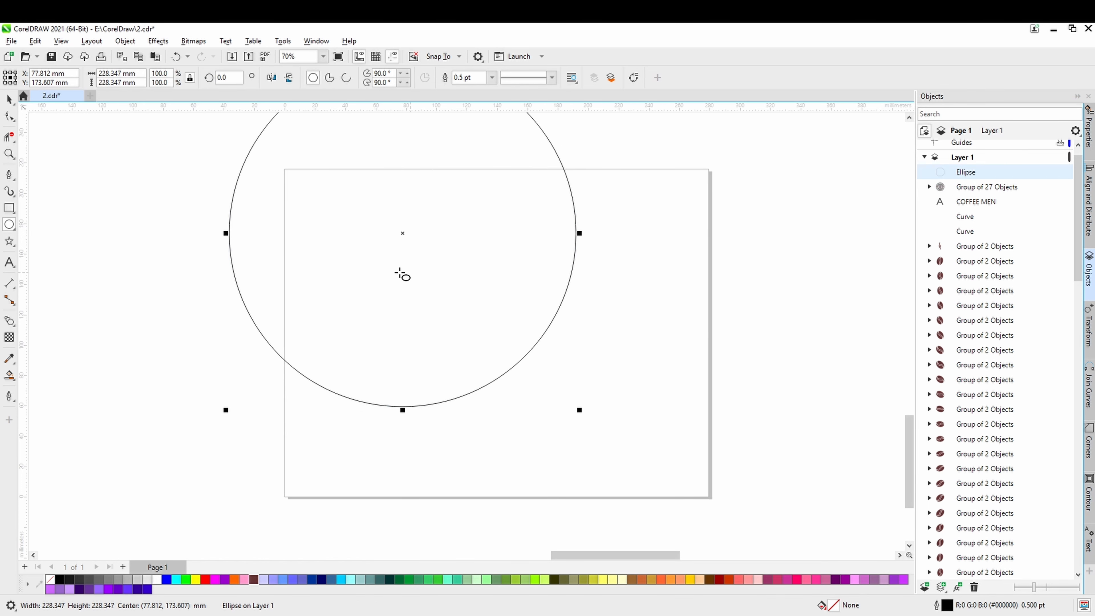
left_click(8, 104)
left_click_drag(412, 247, 503, 336)
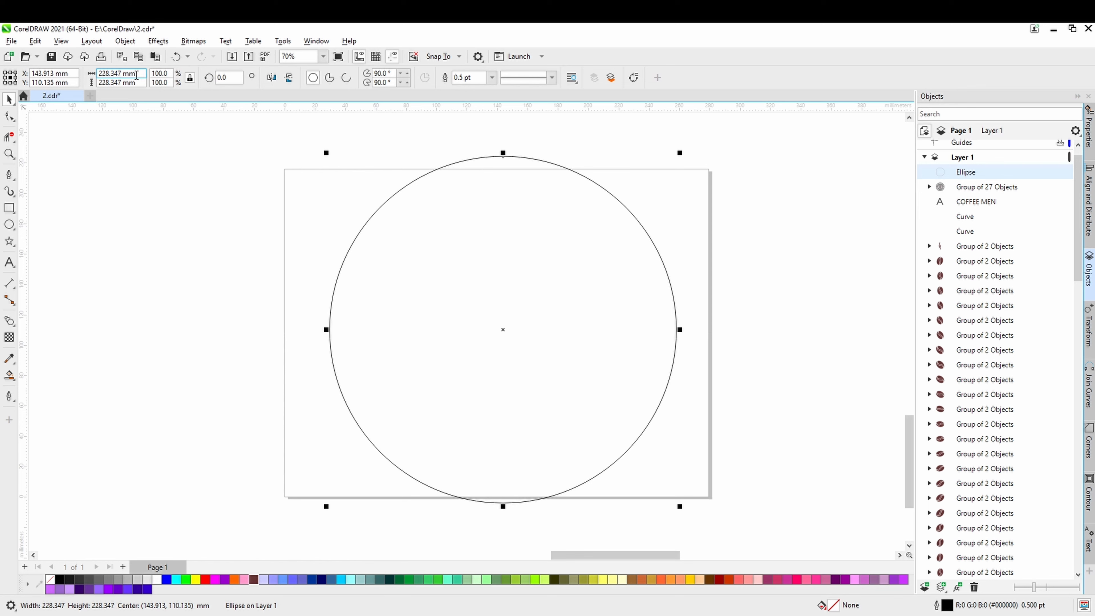
Set the circle's diameter to 250 mm and center it on the page
left_click(137, 75)
type("250")
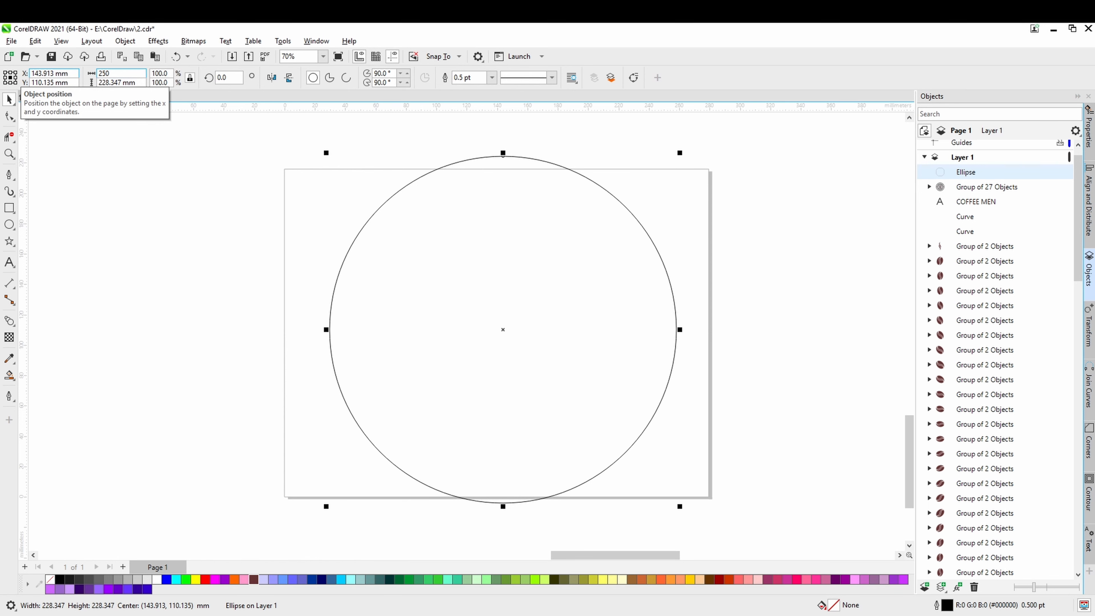
key("Return")
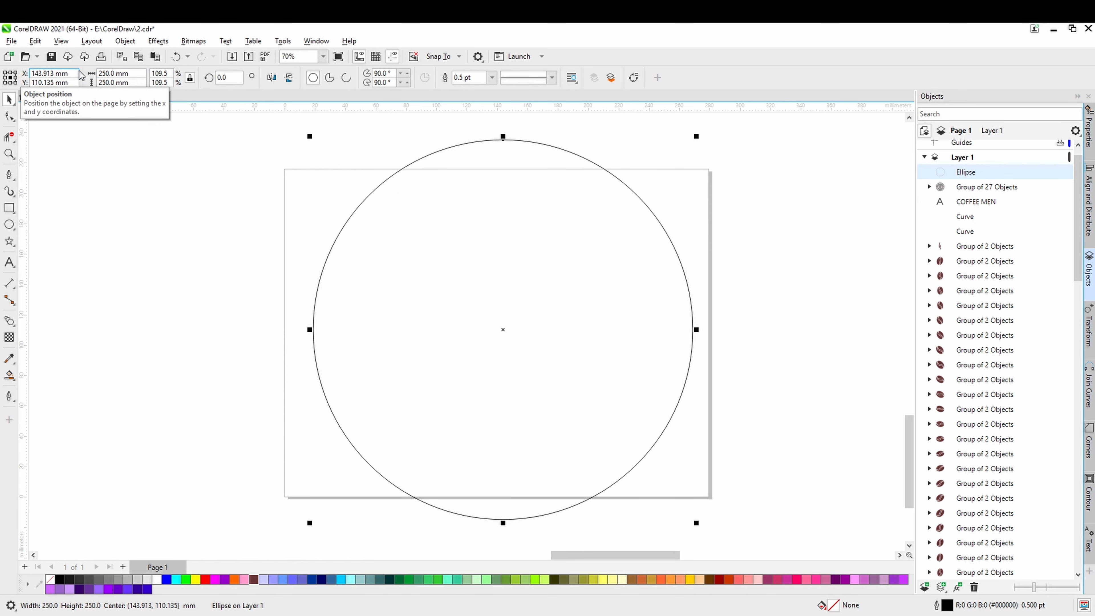
key("p")
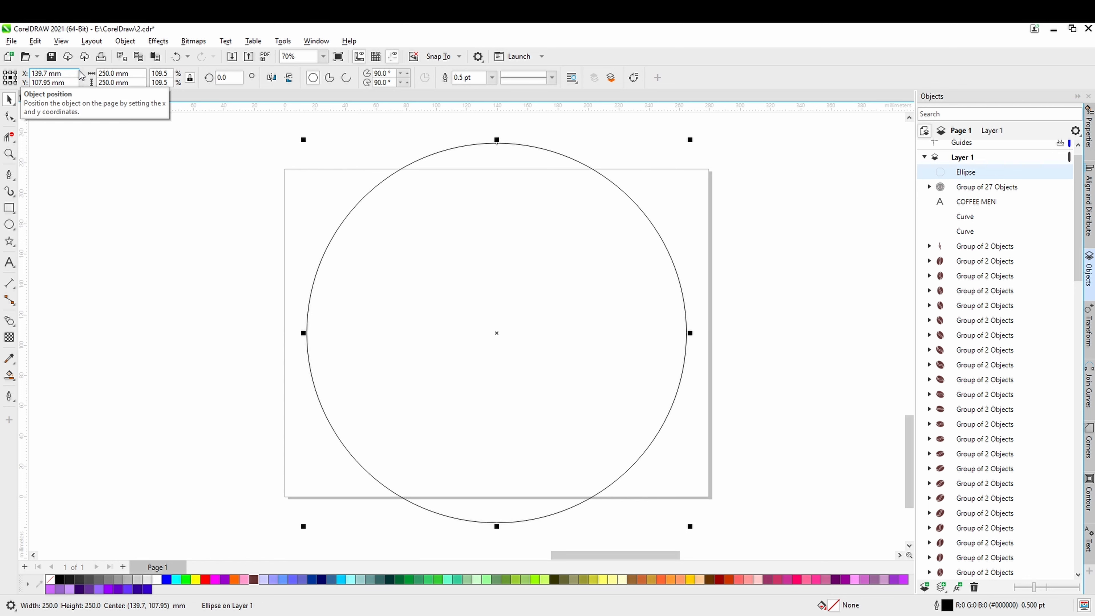
left_click(817, 312)
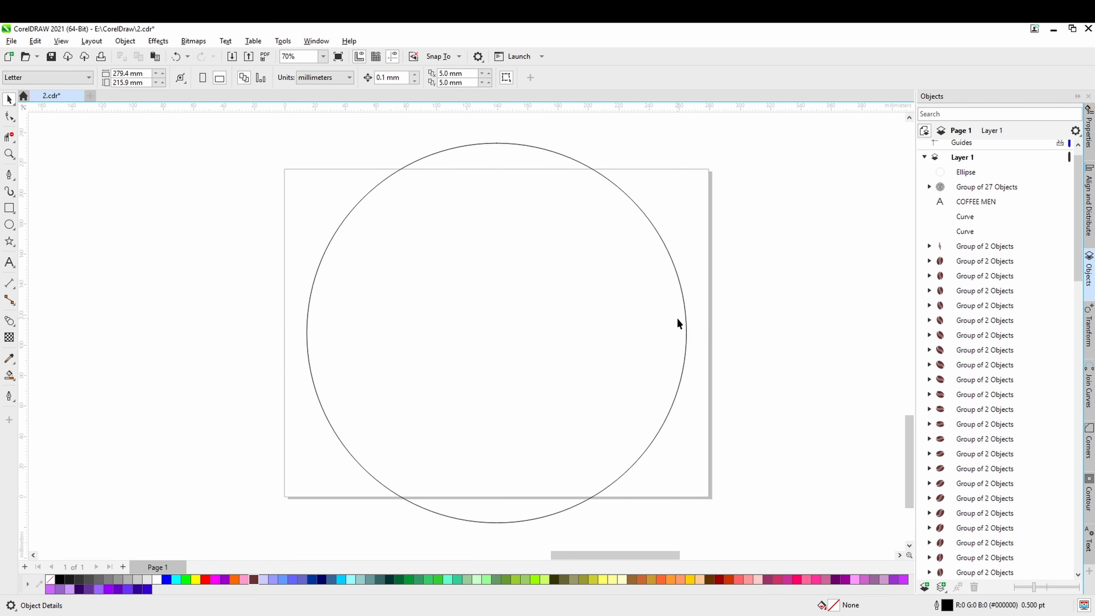
Add three progressively smaller concentric copies inside the 250 mm circle, the first about 234 mm and the innermost about 176 mm wide
left_click(662, 243)
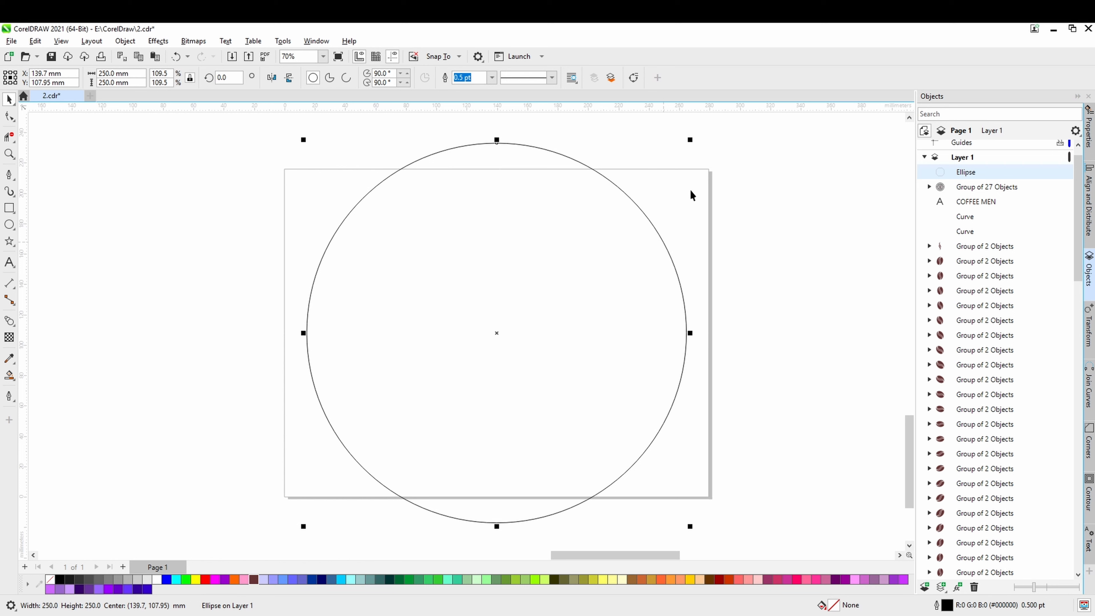
mouse_move(690, 140)
left_mouse_down()
mouse_move(679, 159)
mouse_move(692, 152)
left_mouse_up()
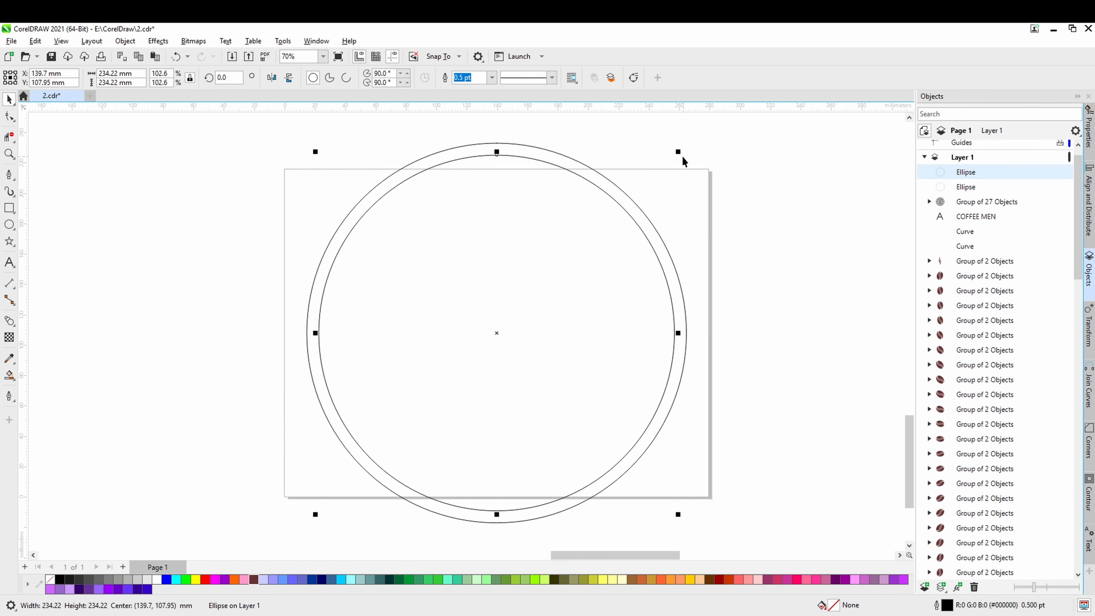
left_click_drag(674, 150, 696, 164)
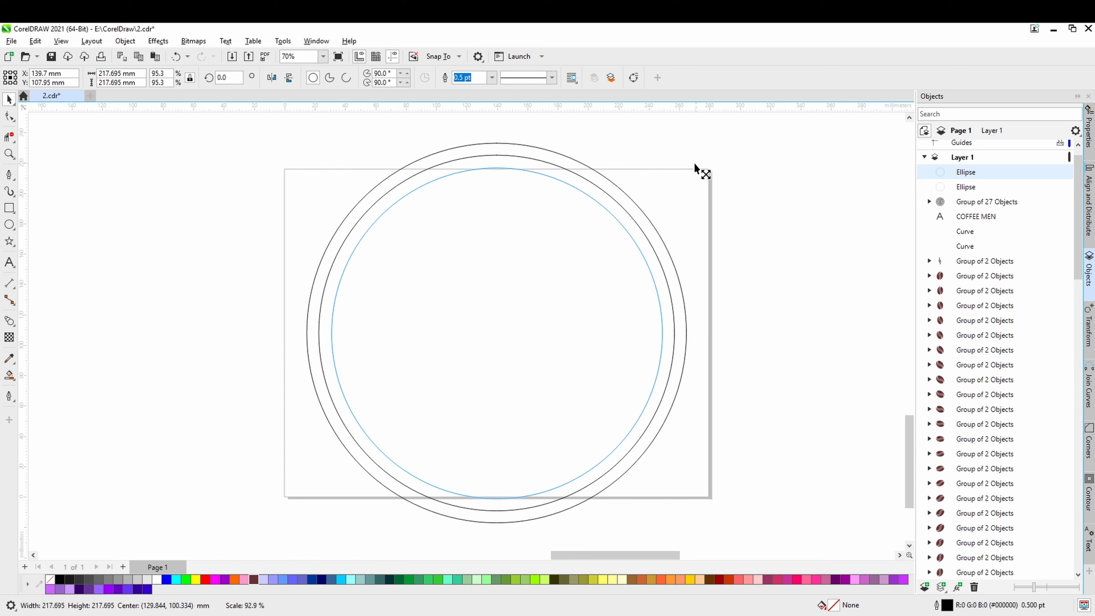
left_click_drag(694, 164, 640, 196)
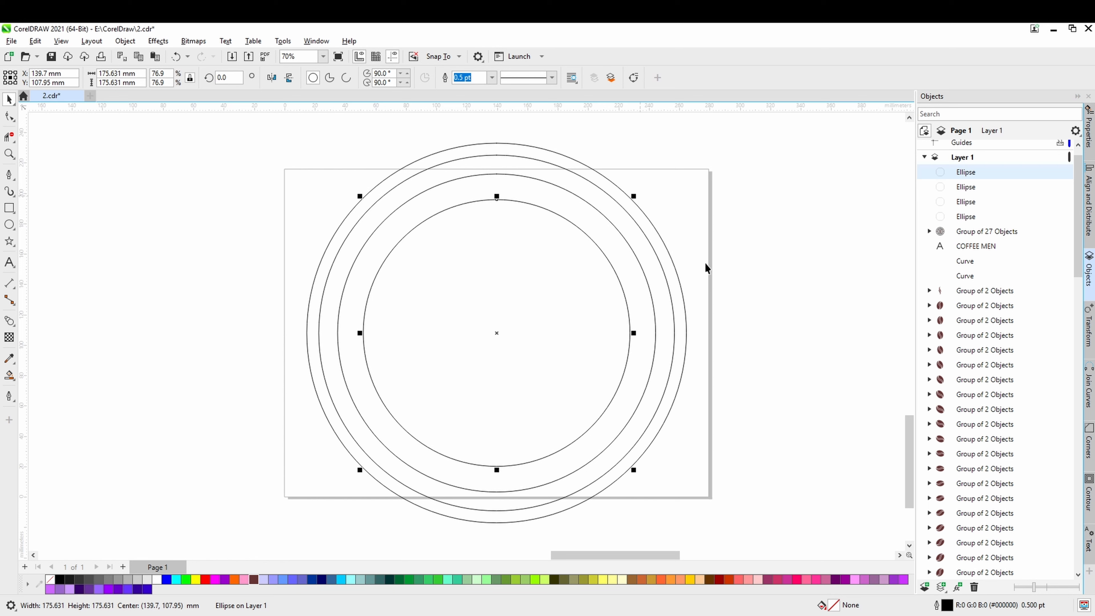
left_click(692, 285)
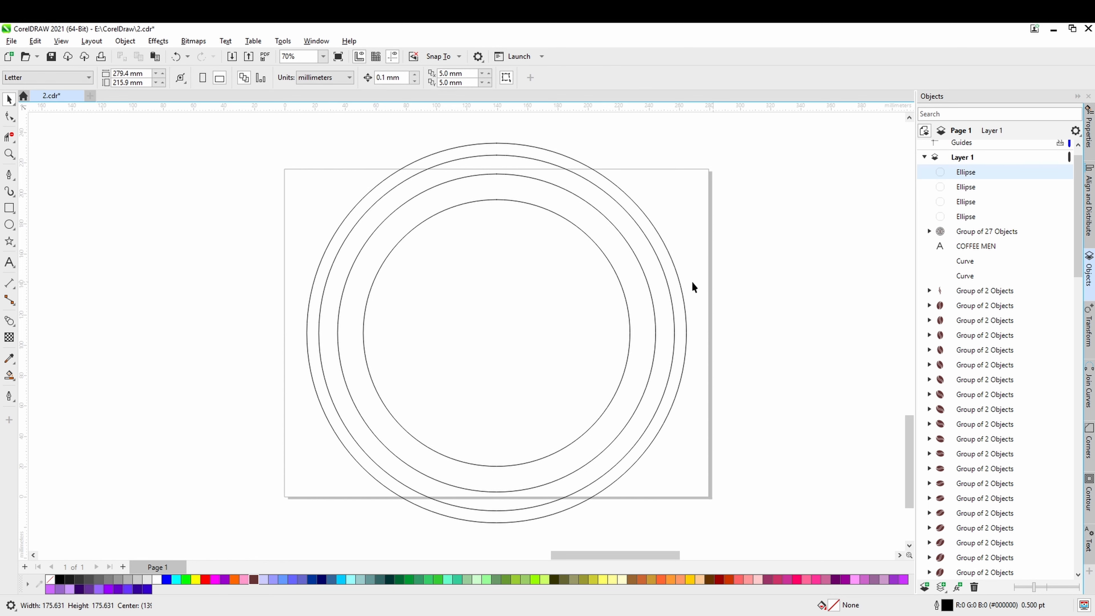
Apply a smooth zipper distortion with amplitude 2 and frequency 5 to the outermost circle
left_click(571, 157)
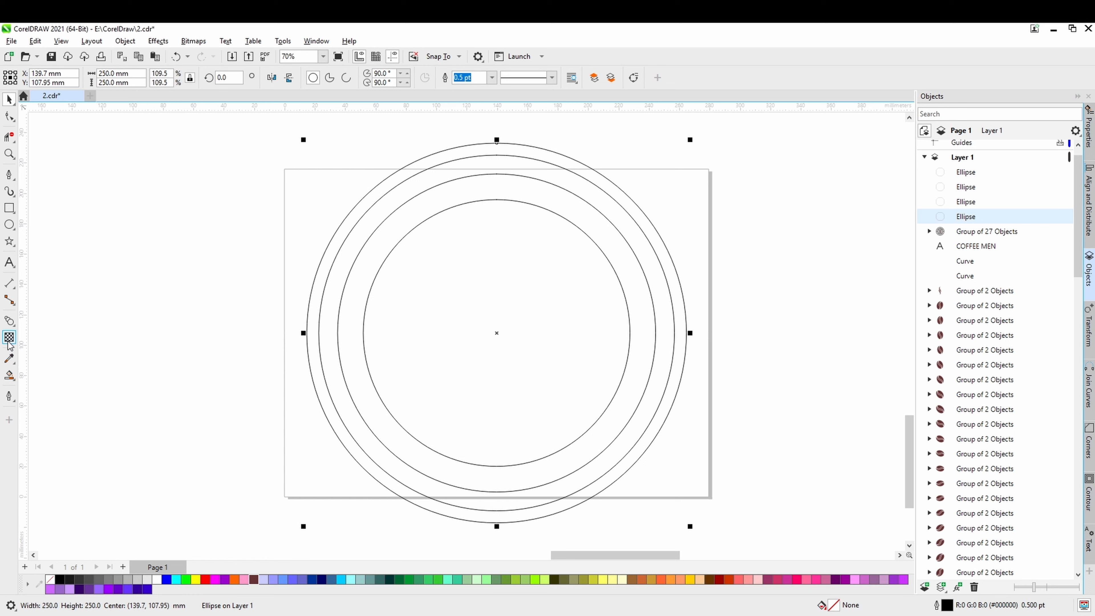
left_click(11, 322)
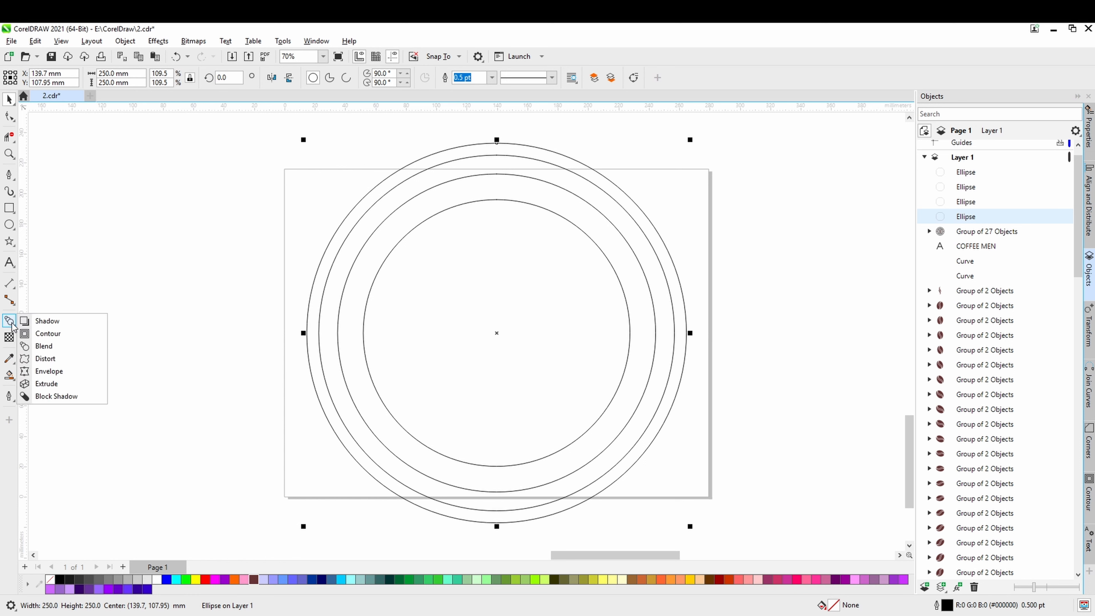
left_click(45, 359)
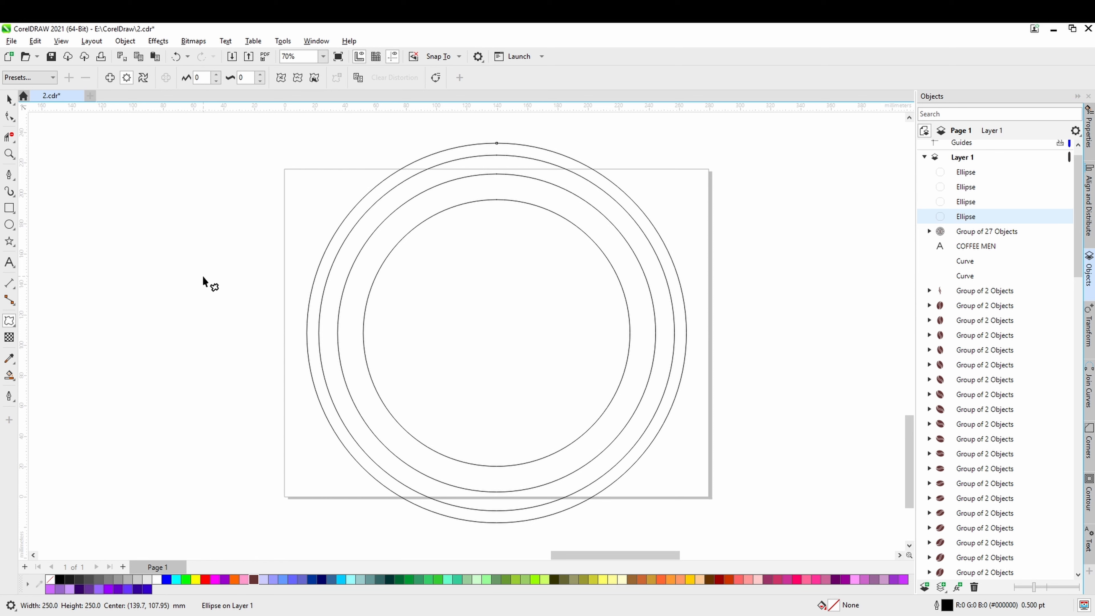
left_click(215, 74)
left_click(216, 74)
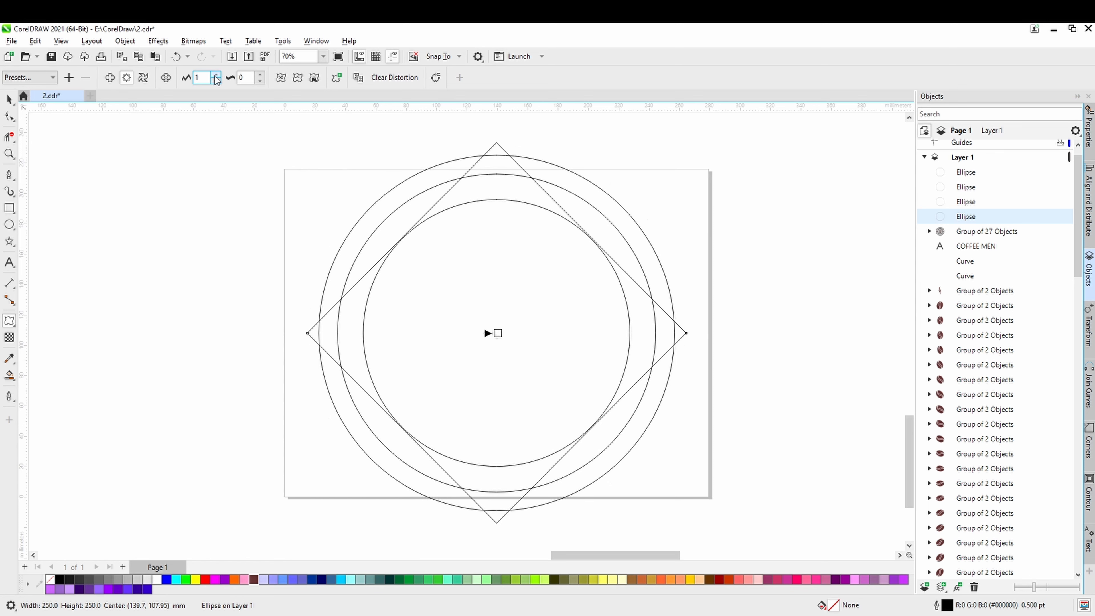
left_click(260, 74)
left_click(261, 74)
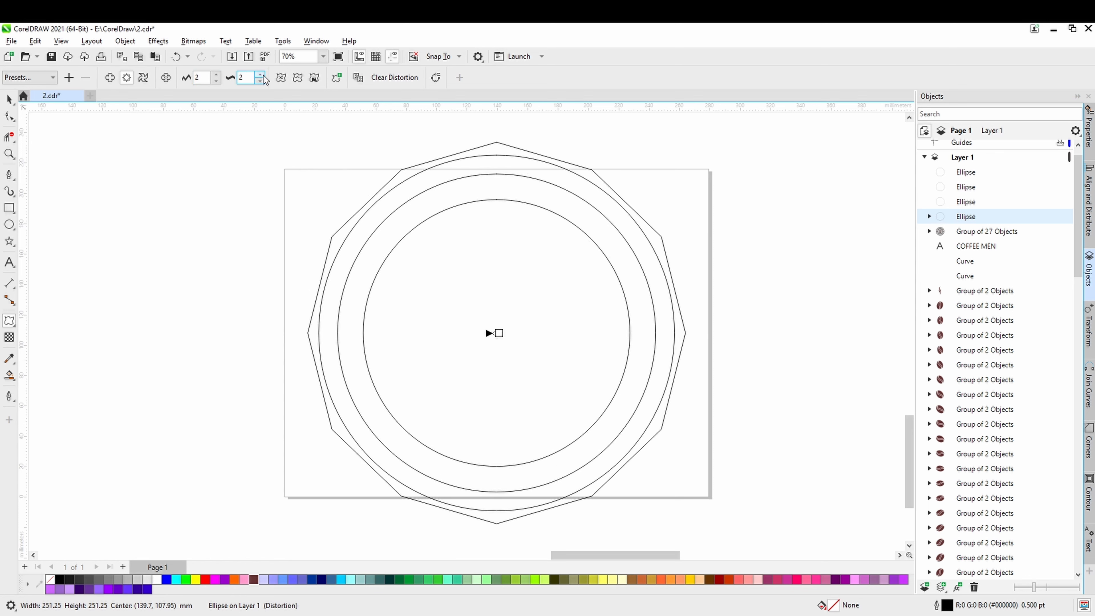
left_click(260, 75)
left_click(260, 75)
left_click(260, 75)
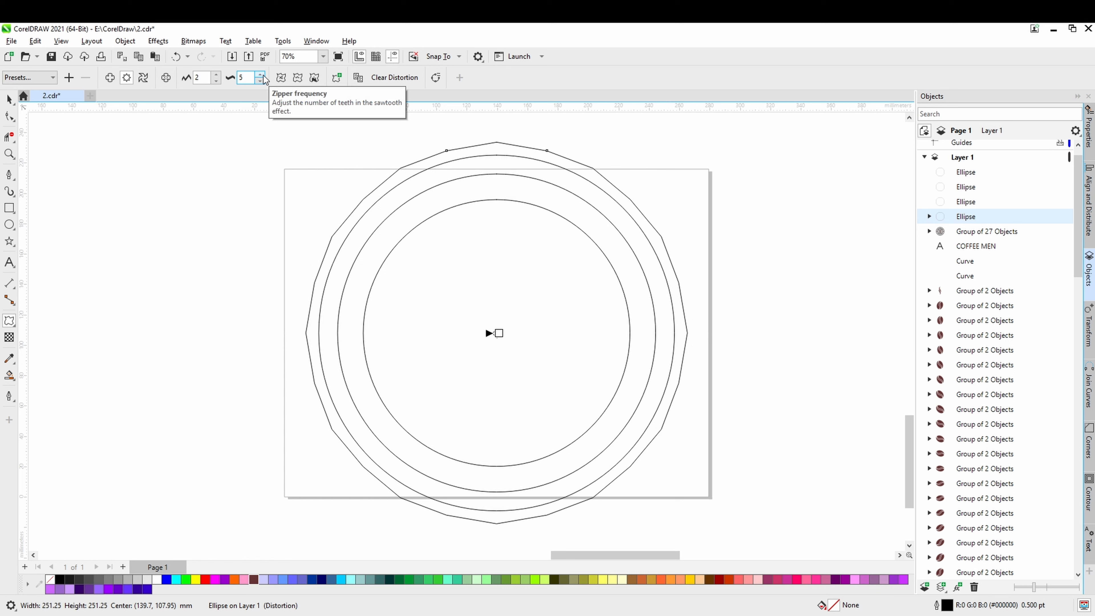
left_click(297, 78)
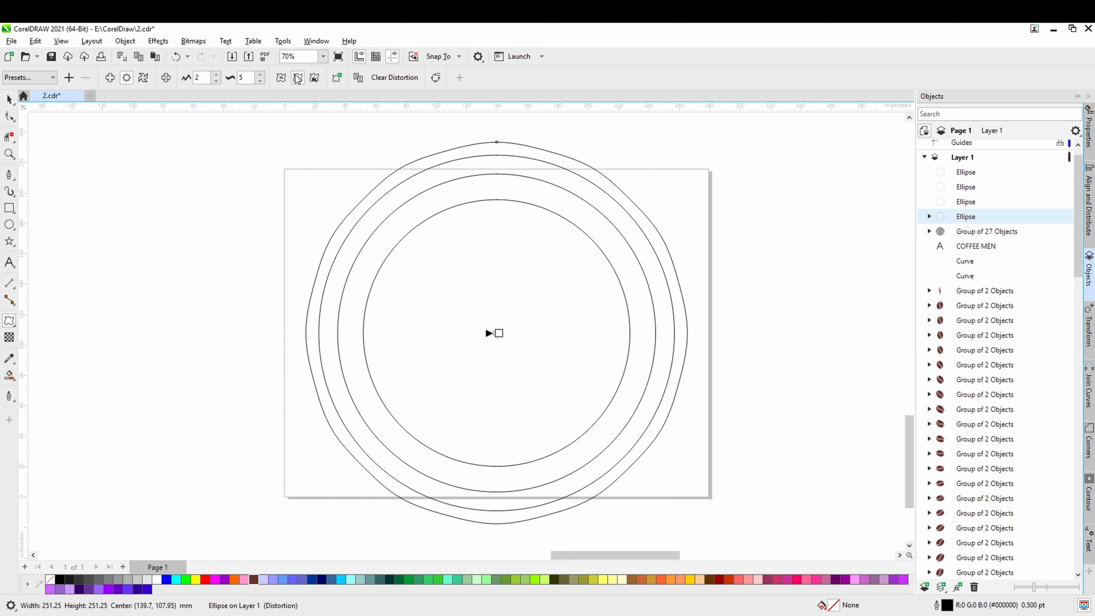
Raise the outermost circle's zipper amplitude to 12 and its frequency to 9
left_click(215, 75)
left_click(215, 75)
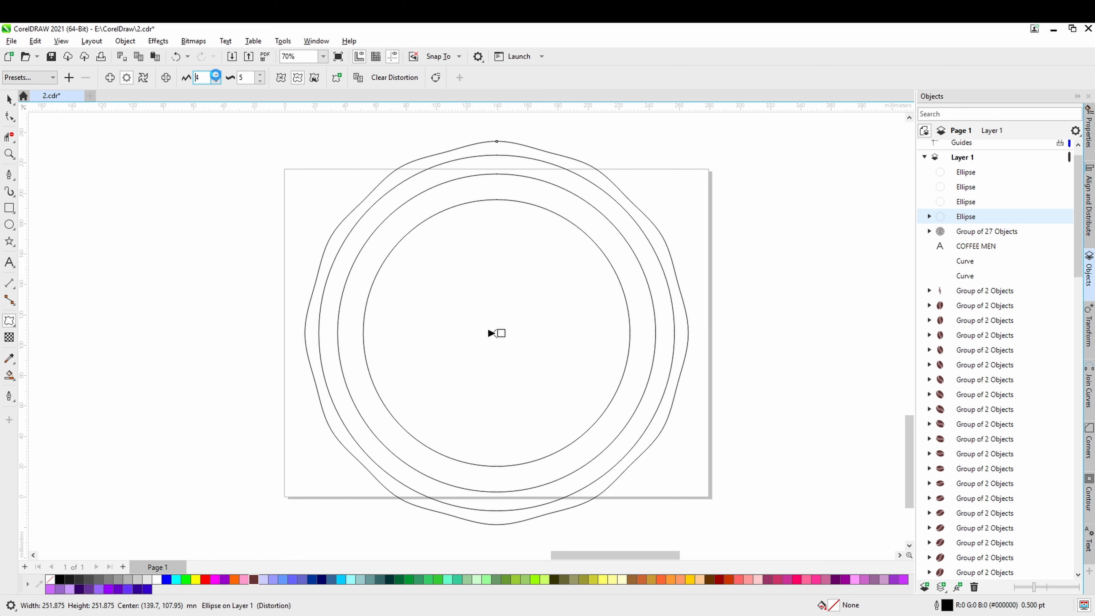
left_click(215, 74)
left_click(216, 75)
left_click(216, 75)
left_click(216, 74)
left_click(216, 75)
left_click(215, 74)
left_click(216, 74)
left_click(216, 75)
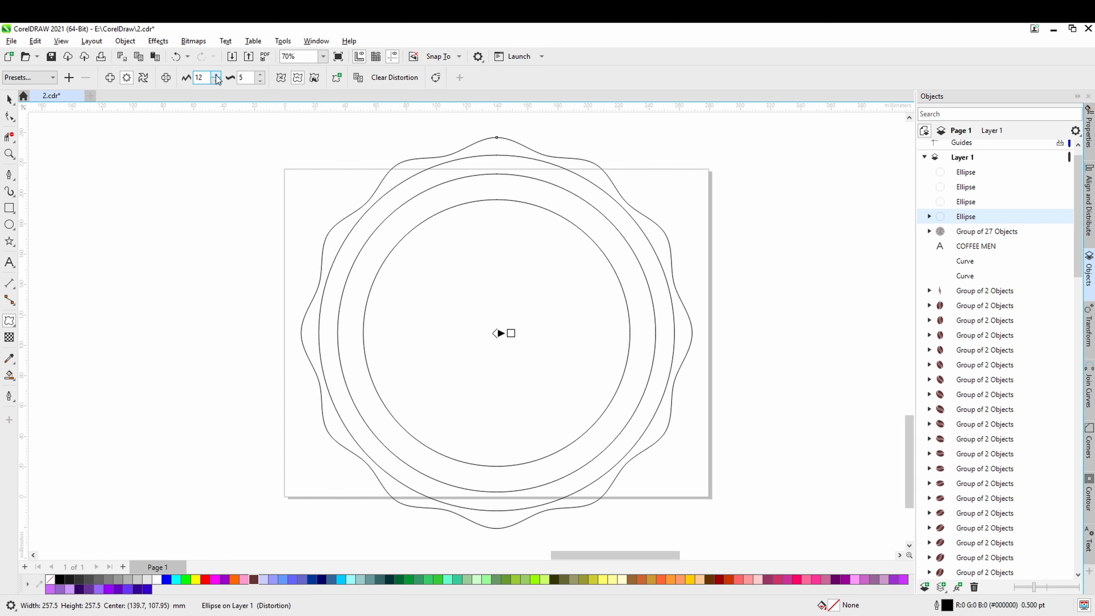
left_click(259, 75)
left_click(260, 75)
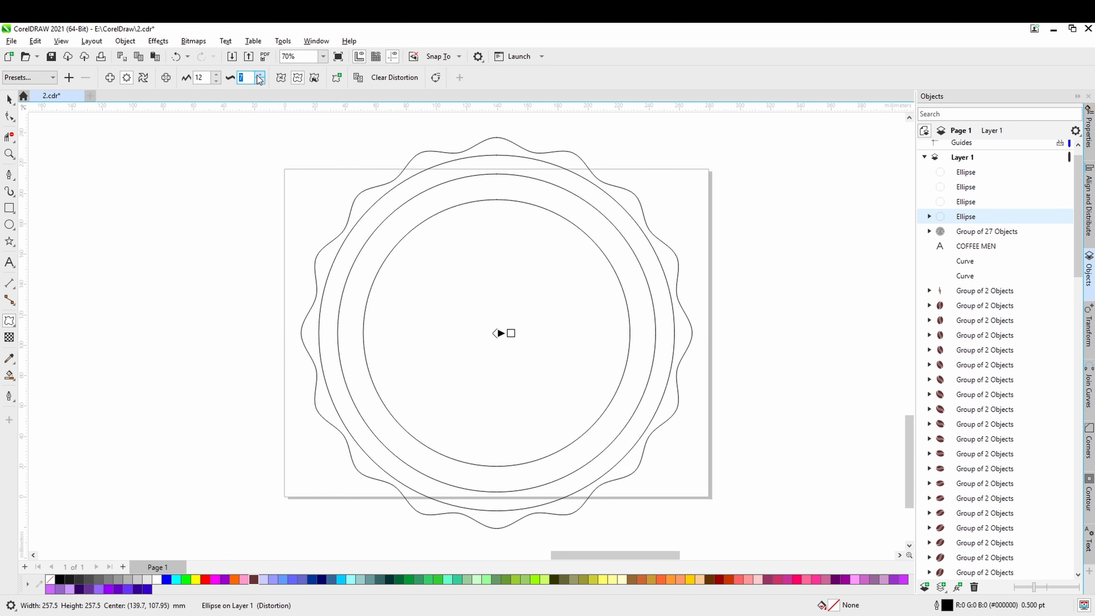
left_click(260, 75)
left_click(259, 76)
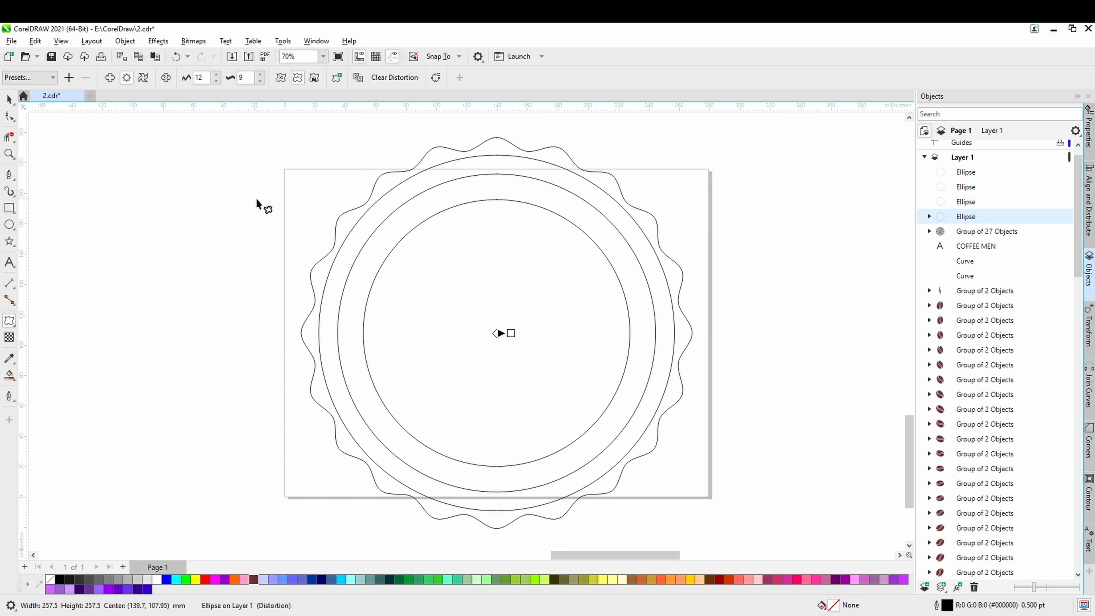
Apply a smooth zipper distortion with amplitude 2 and frequency 5 to the innermost circle
left_click(586, 235)
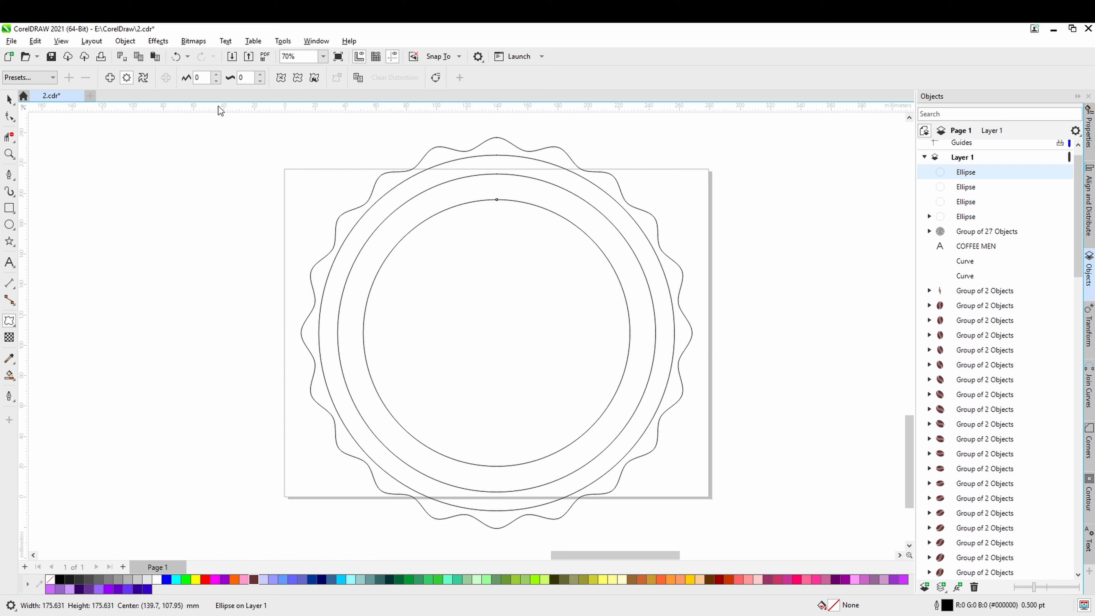
left_click(216, 75)
left_click(216, 74)
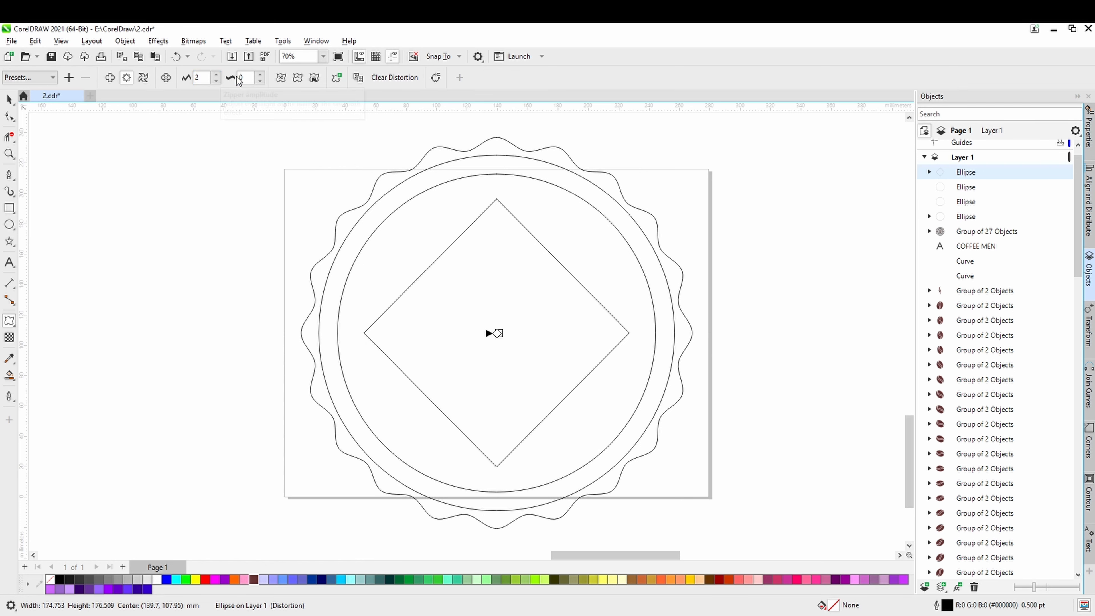
left_click(259, 75)
left_click(259, 75)
left_click(259, 75)
left_click(259, 75)
left_click(259, 75)
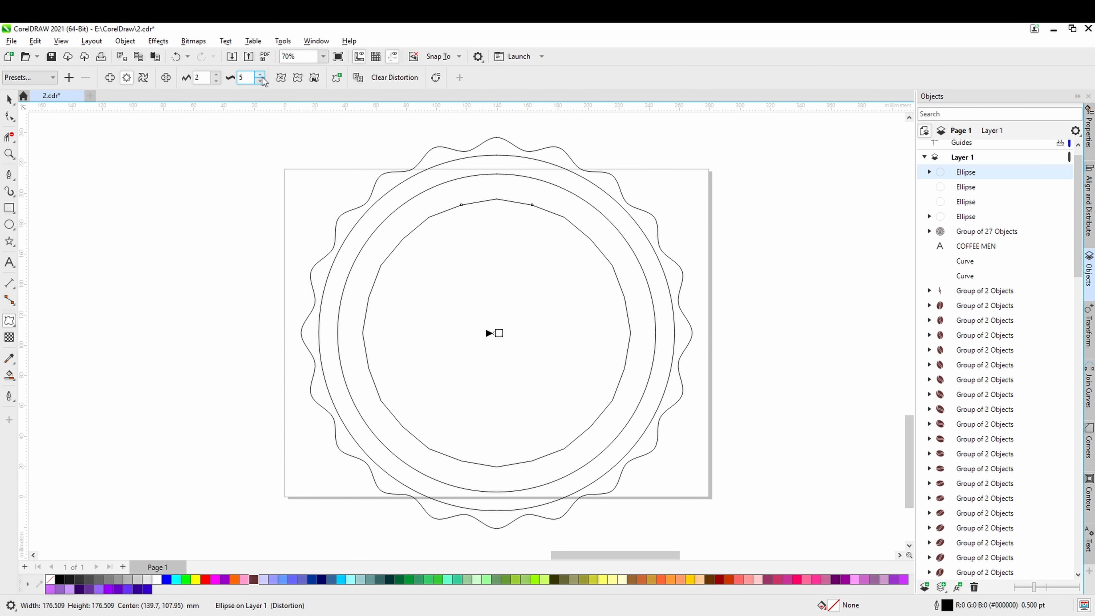
left_click(297, 82)
Raise the innermost circle's zipper amplitude to 16 and its frequency to 6
left_click(216, 75)
left_click(216, 74)
left_click(216, 75)
left_click(217, 75)
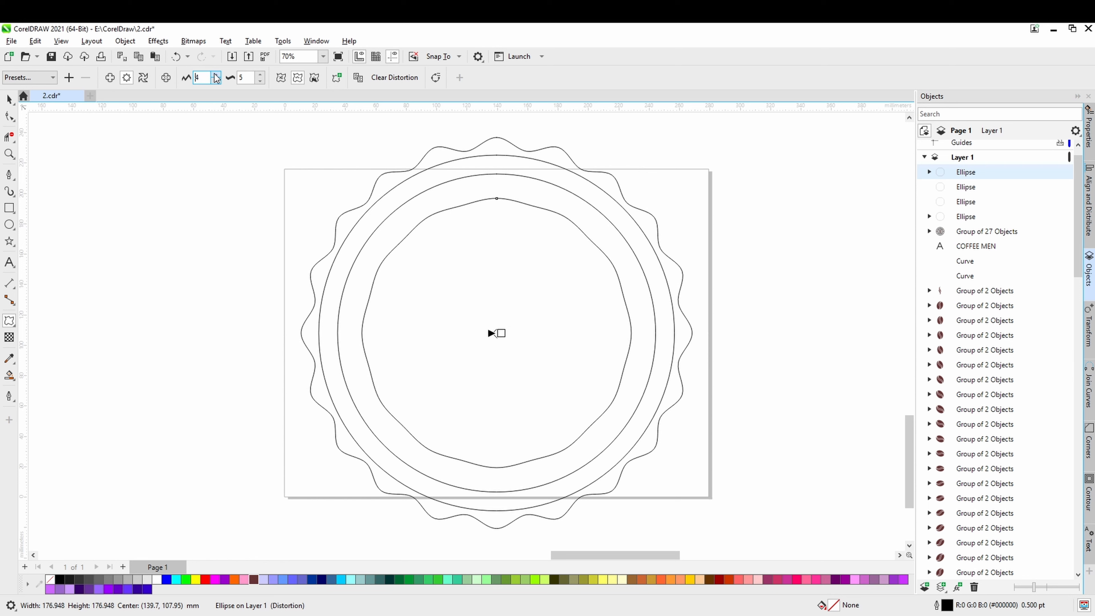
left_click(216, 75)
left_click(216, 75)
left_click(217, 75)
left_click(216, 75)
left_click(217, 75)
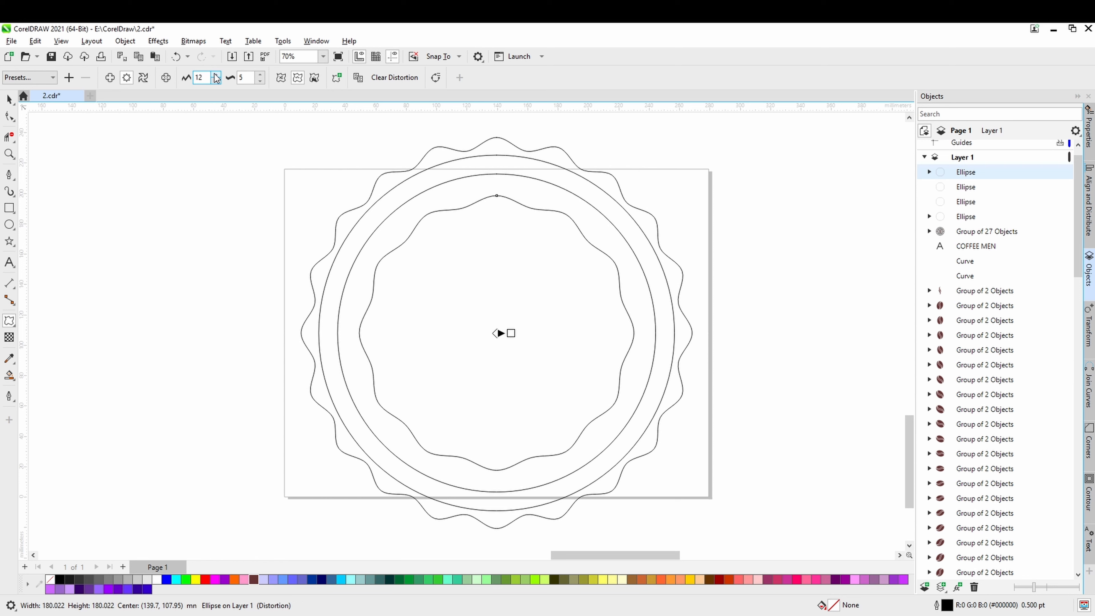
left_click(217, 75)
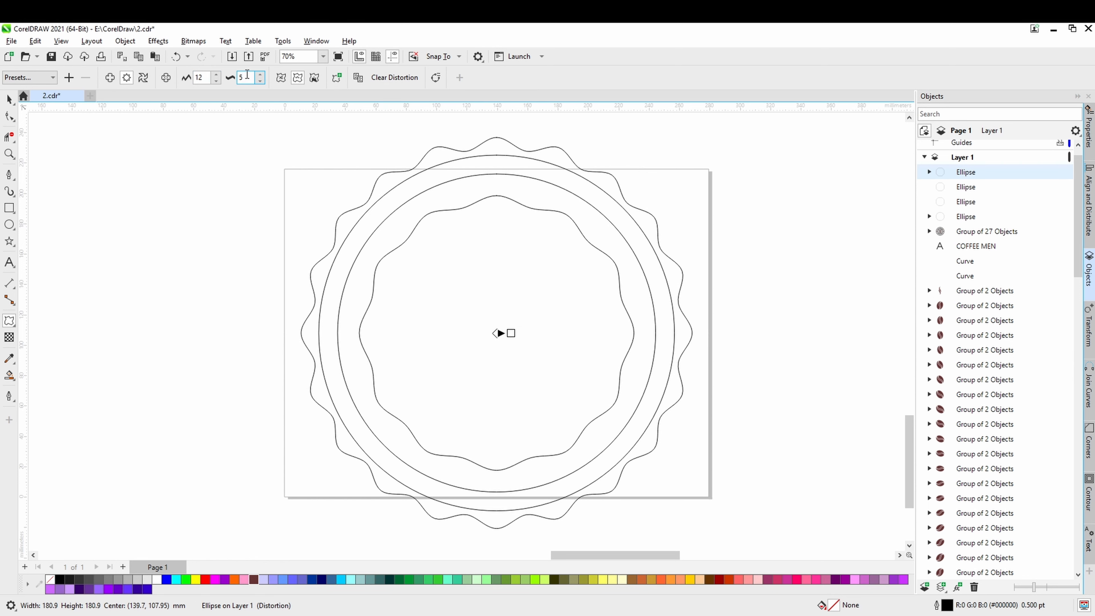
left_click(258, 75)
left_click(217, 75)
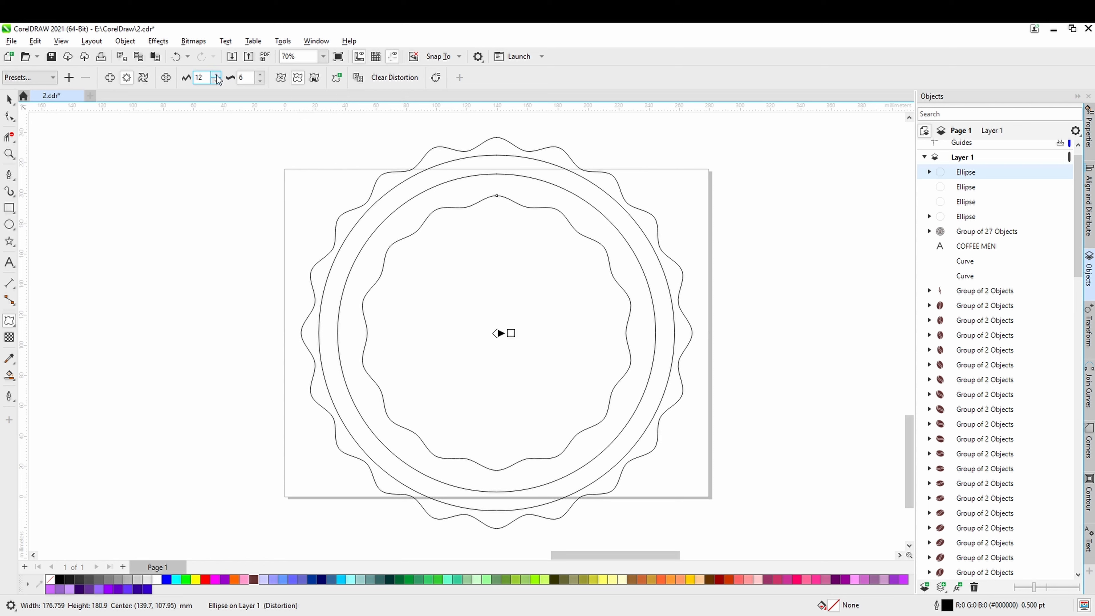
left_click(216, 76)
left_click(216, 75)
left_click(216, 76)
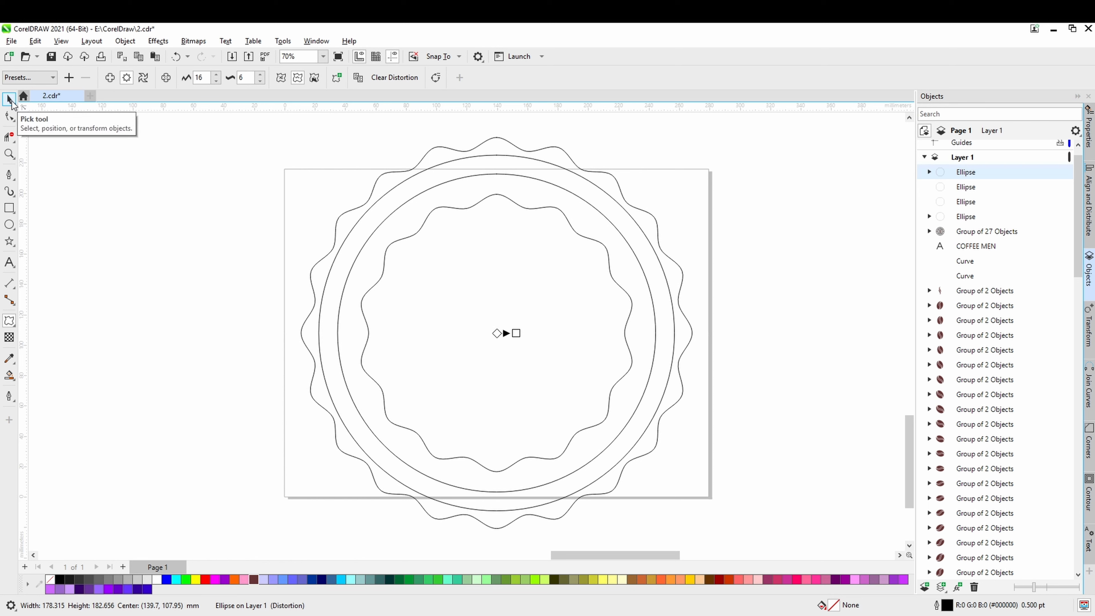
Try to overlay a slightly rotated copy on the innermost wavy circle
left_click(9, 100)
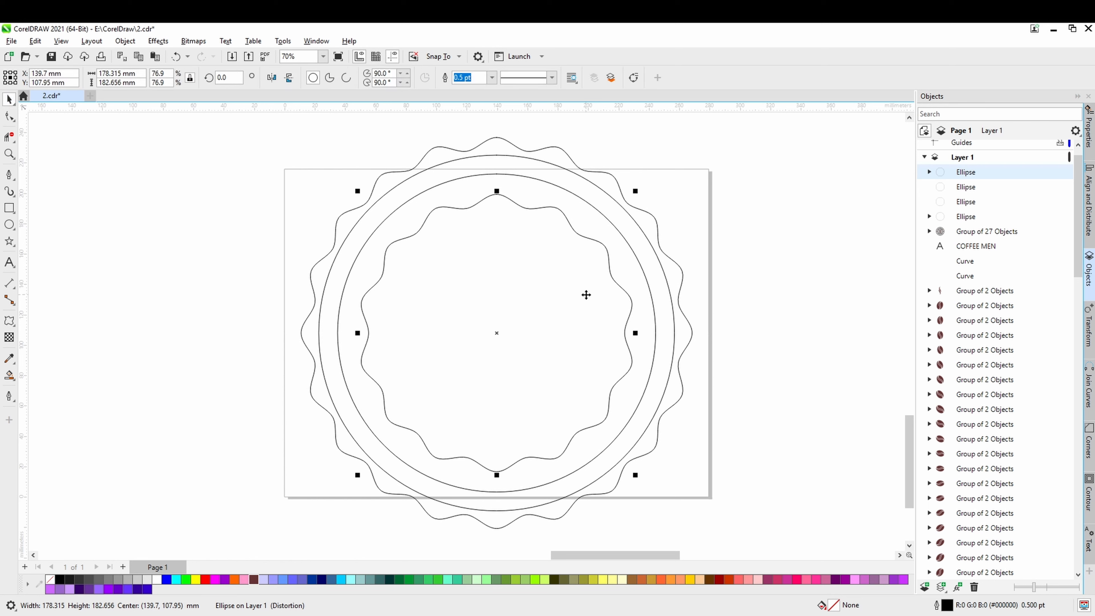
left_click(586, 294)
left_click_drag(637, 192, 660, 228)
left_click(749, 261)
scroll(489, 202, "up", 2)
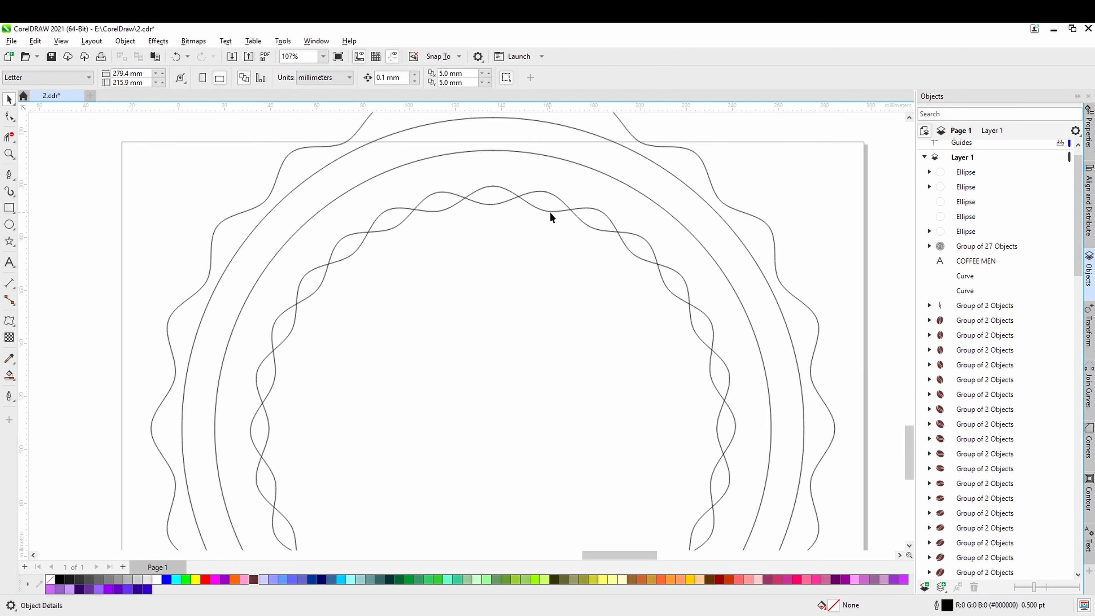
scroll(550, 217, "up", 2)
key("ctrl+z")
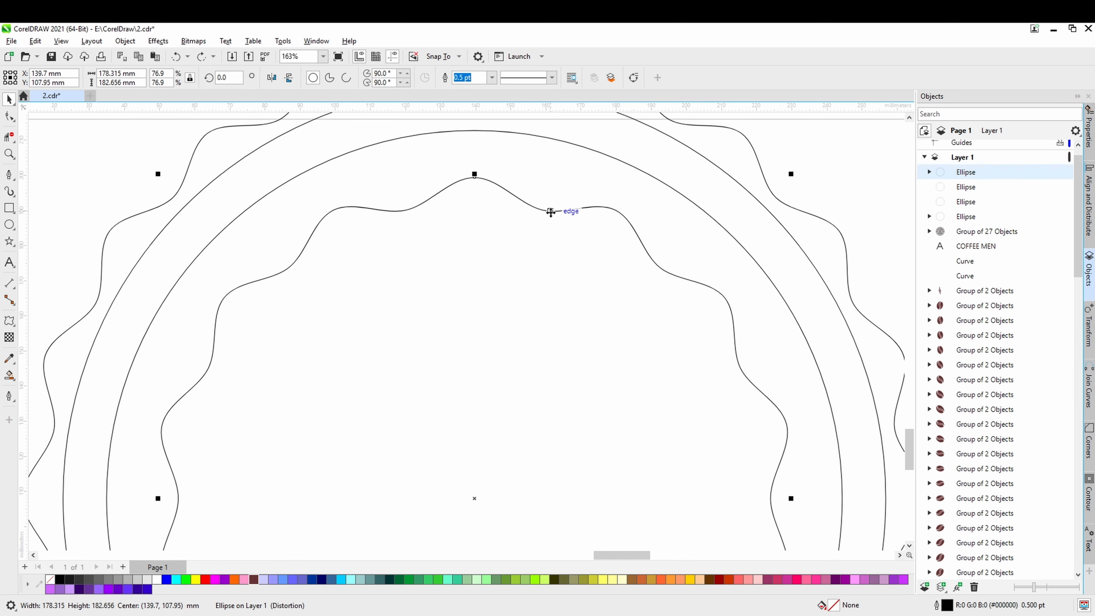
Duplicate the innermost wavy circle with a slight rotation about its center so the two wavy outlines interlace
scroll(551, 212, "down", 2)
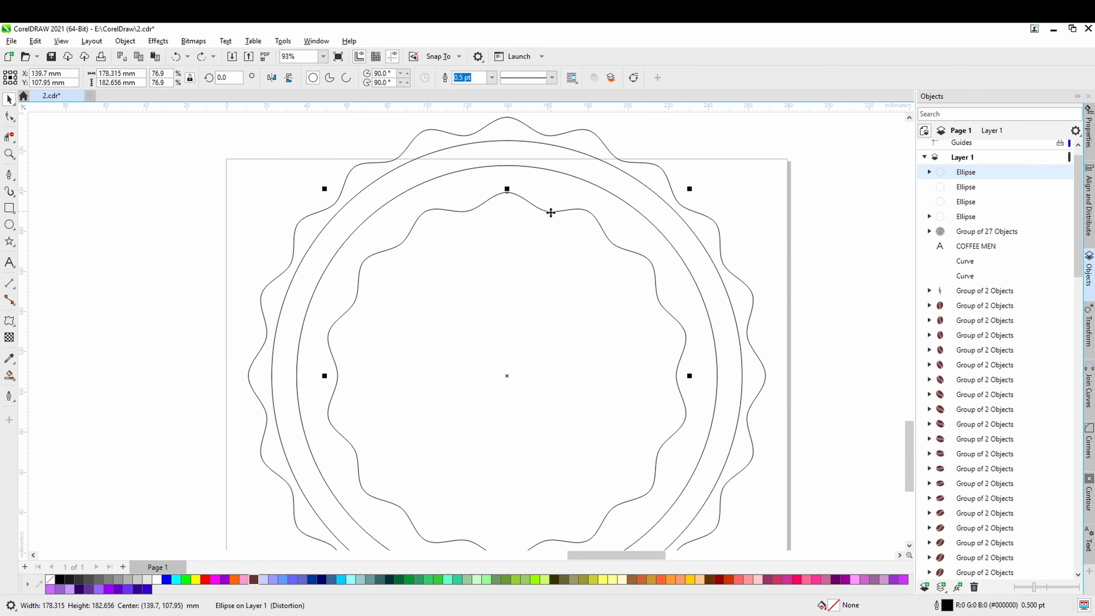
left_click(565, 211)
left_click_drag(692, 187, 712, 222)
left_click(511, 283)
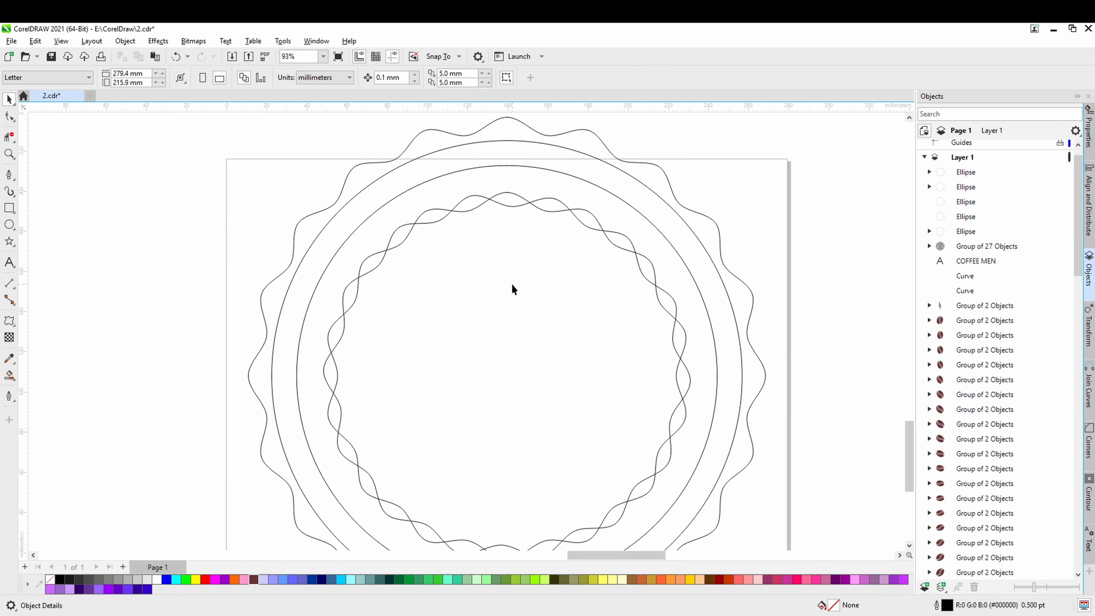
Shrink the inner of the two plain circles to about 204 mm across, keeping its center fixed
scroll(512, 284, "down", 1)
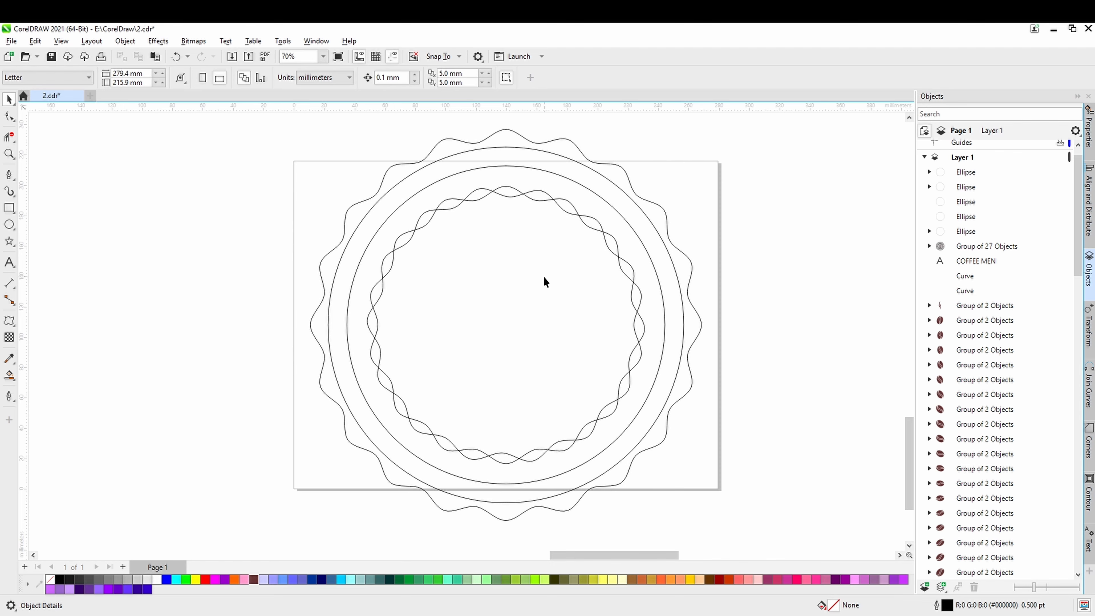
scroll(543, 281, "down", 1)
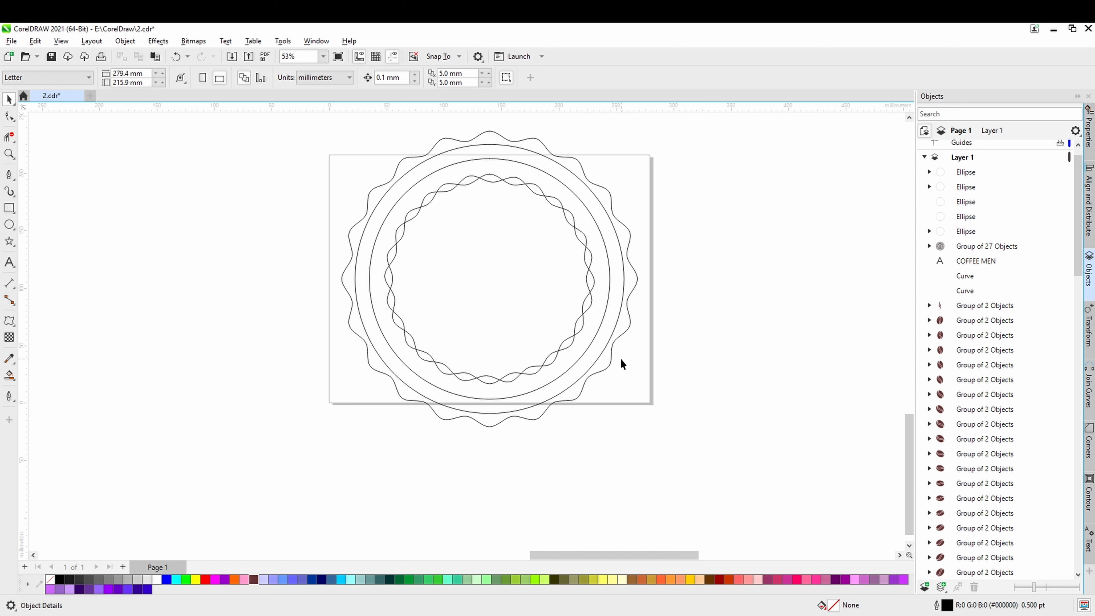
left_click(603, 243)
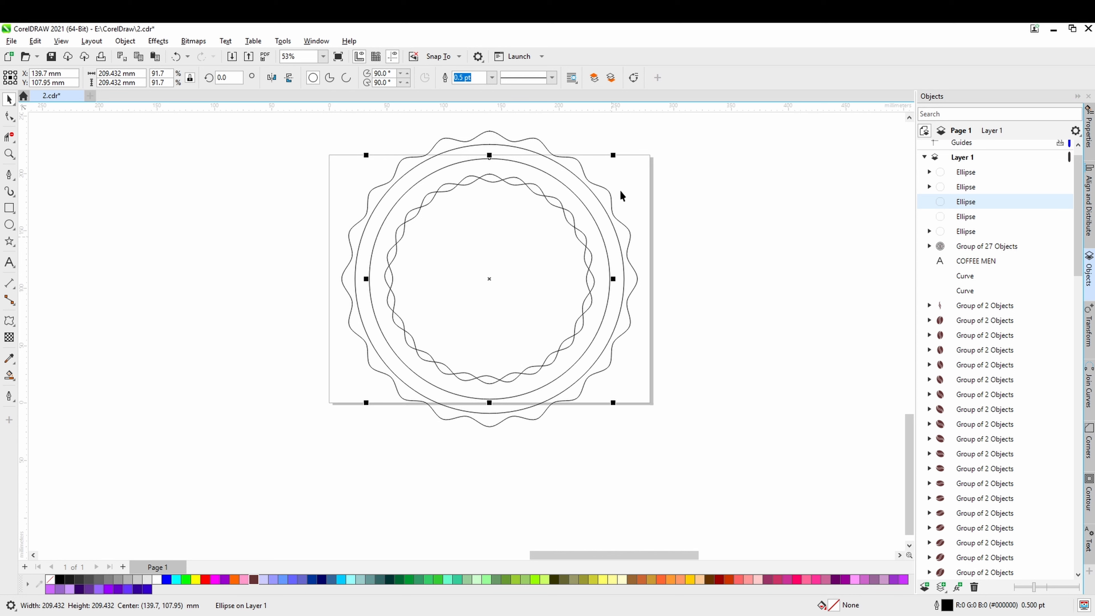
left_click_drag(613, 156, 610, 159)
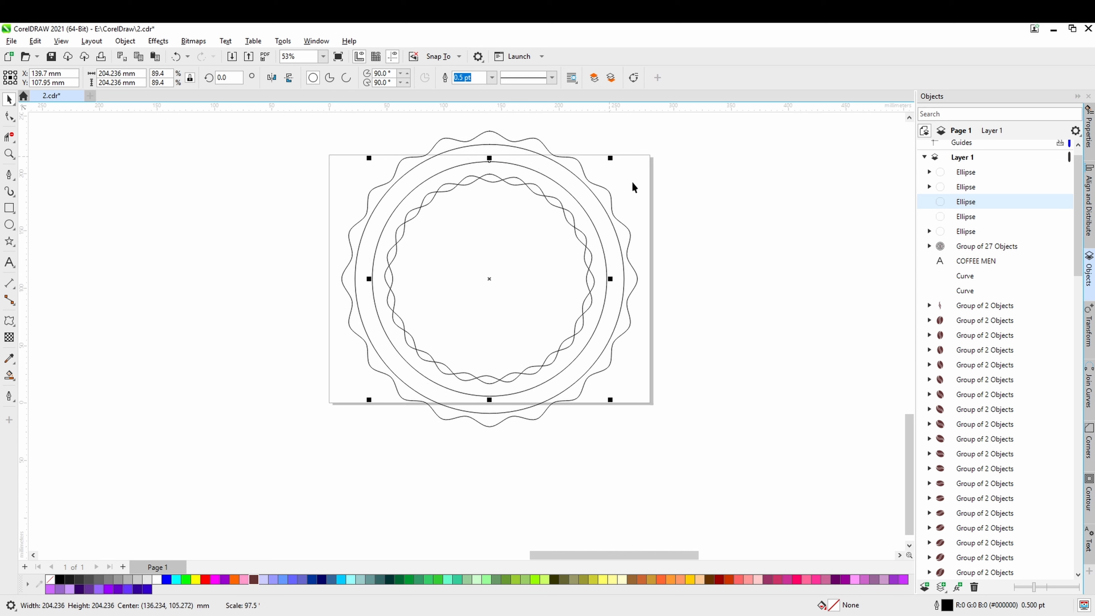
left_click(702, 218)
Shrink the outer plain circle to about 230 mm across, keeping its center fixed
left_click(603, 206)
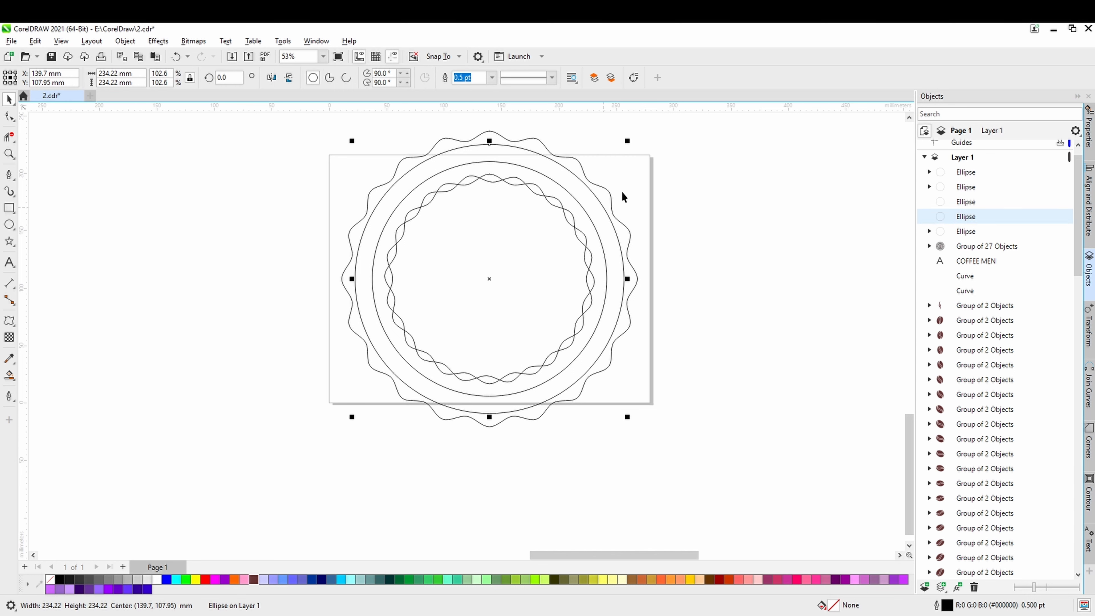
left_click_drag(628, 141, 626, 144)
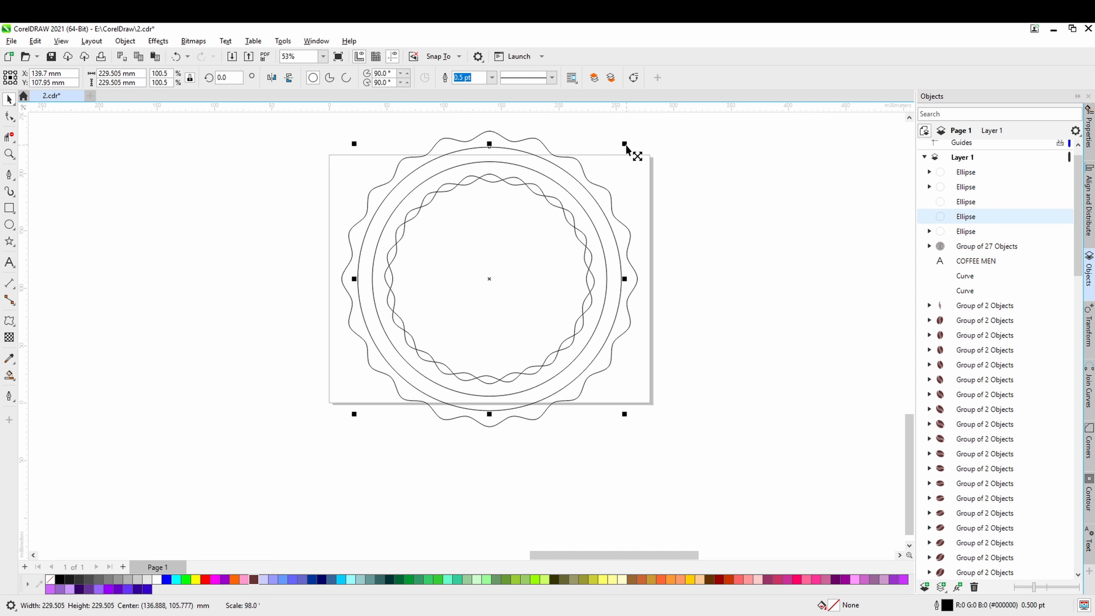
left_click(693, 227)
Draw a small circle about 7 mm across below the badge and place a horizontally aligned copy about 171 mm away
left_click_drag(638, 365, 652, 422)
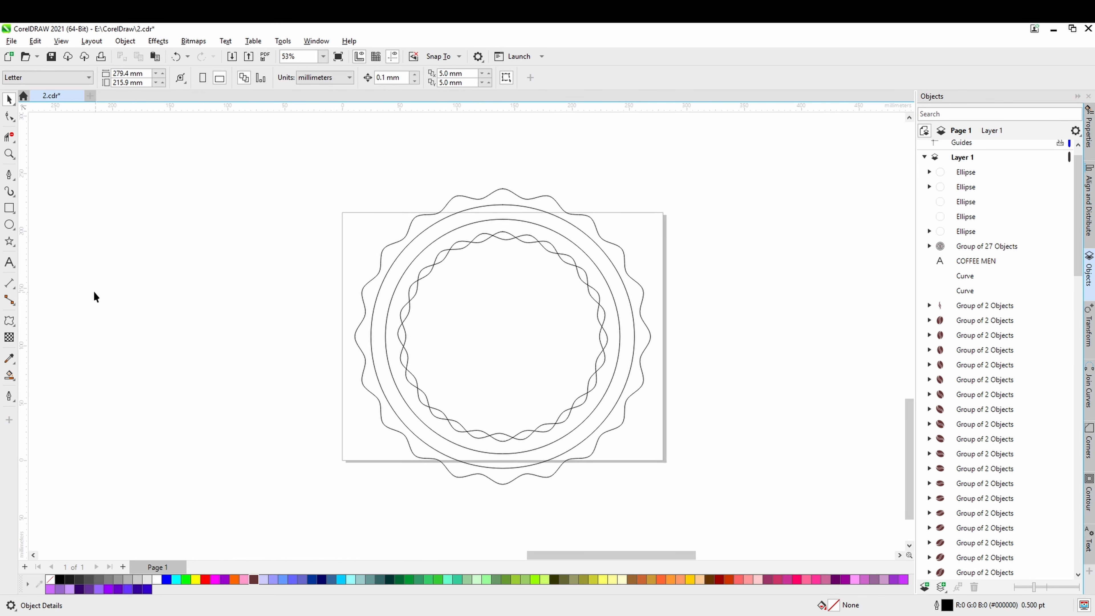
left_click(9, 225)
scroll(484, 397, "down", 2)
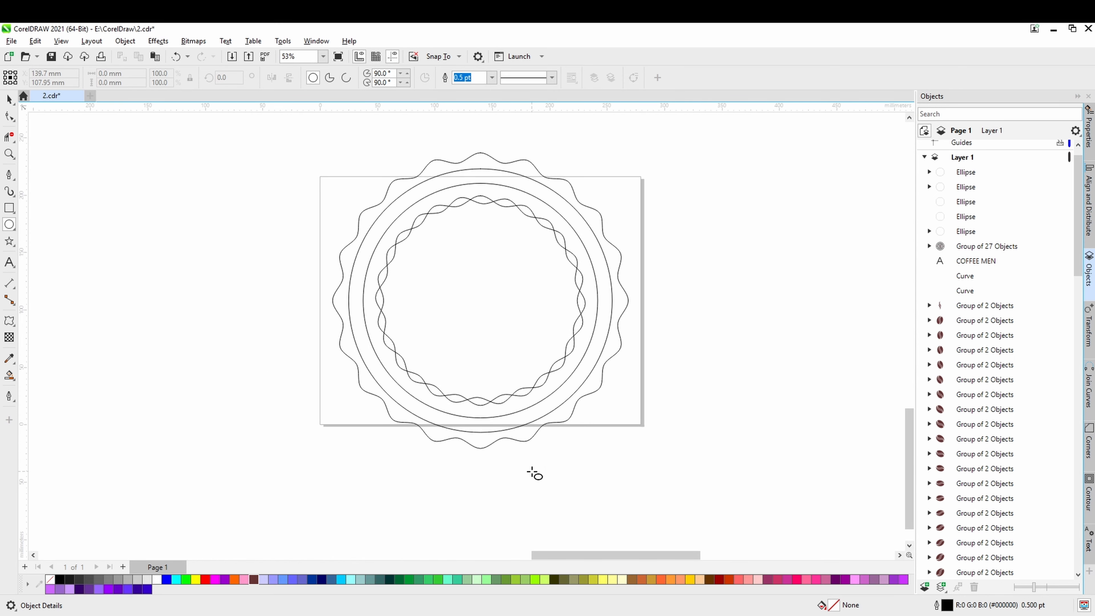
left_click_drag(532, 472, 539, 480)
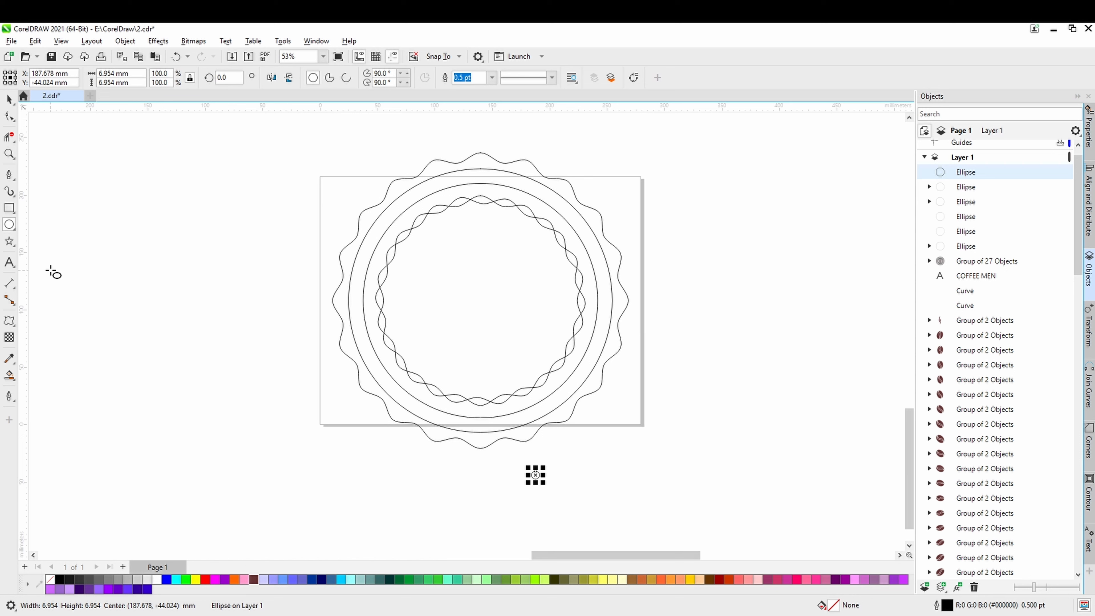
left_click(9, 100)
left_click_drag(537, 474, 732, 473)
left_click(545, 515)
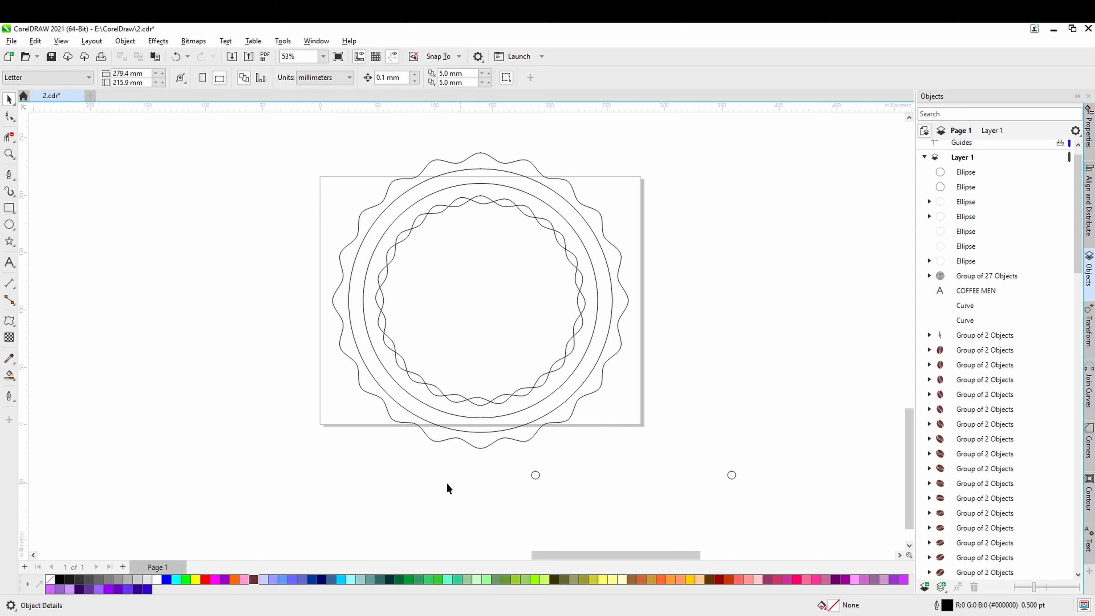
Blend the two small circles below the badge into a straight row with 16 intermediate steps
left_click(14, 323)
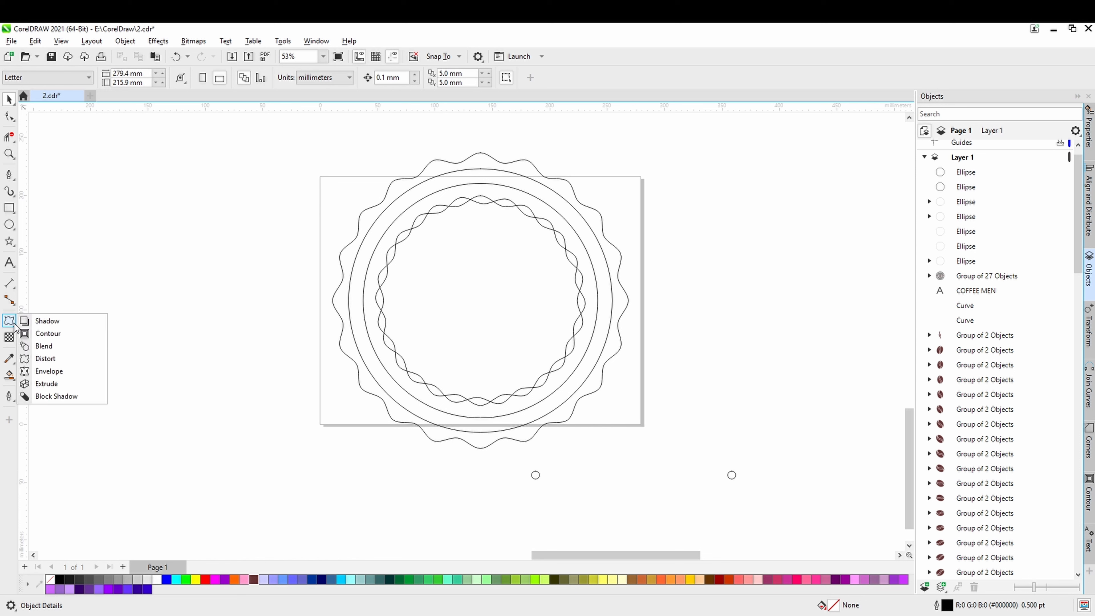
left_click(46, 348)
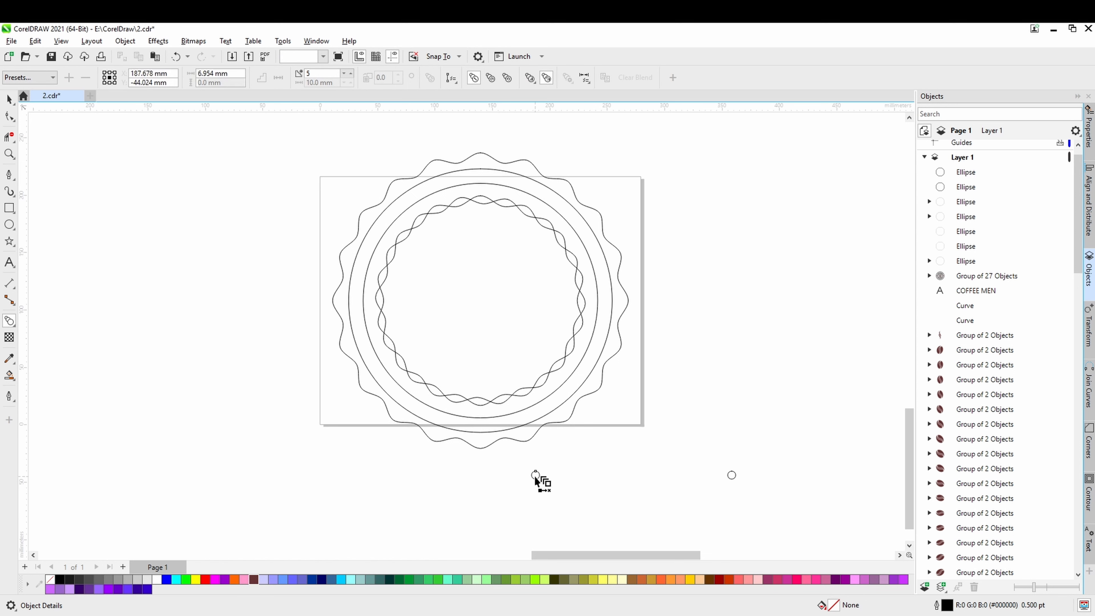
left_click_drag(534, 475, 731, 477)
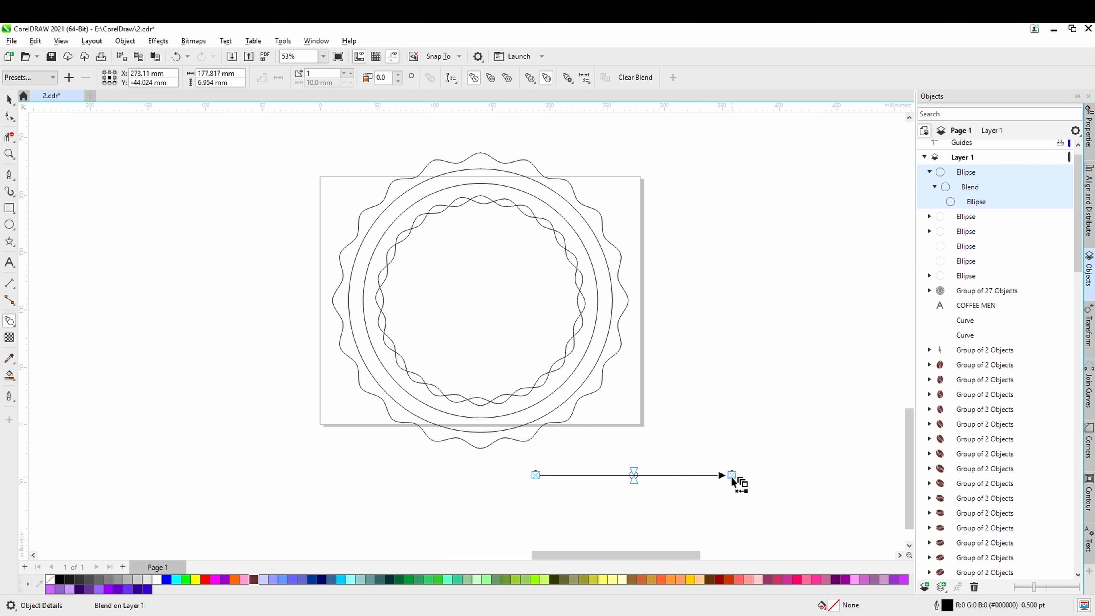
left_click(351, 74)
left_click(350, 75)
left_click(351, 75)
left_click(351, 74)
left_click(351, 75)
left_click(351, 75)
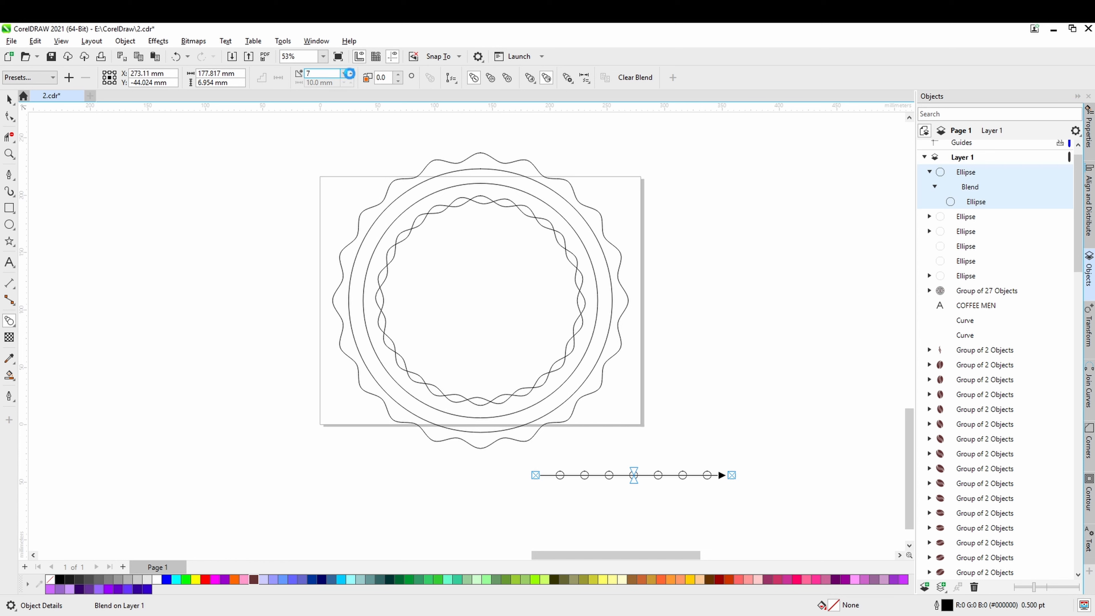
left_click(350, 74)
left_click(350, 75)
left_click(351, 75)
left_click(351, 74)
left_click(351, 74)
left_click(351, 75)
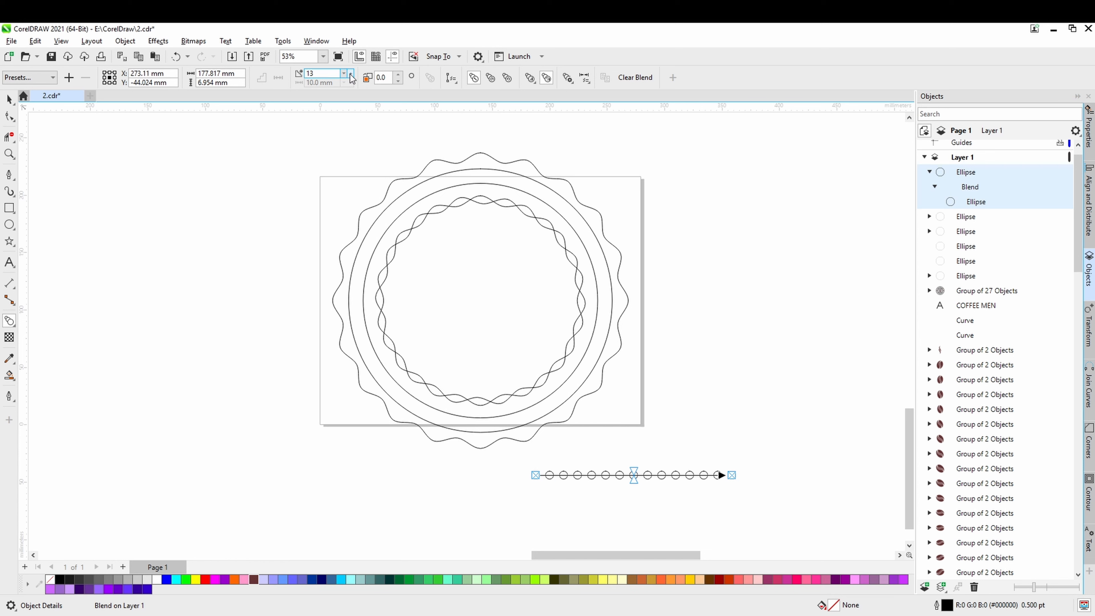
left_click(351, 75)
left_click(351, 75)
left_click(351, 75)
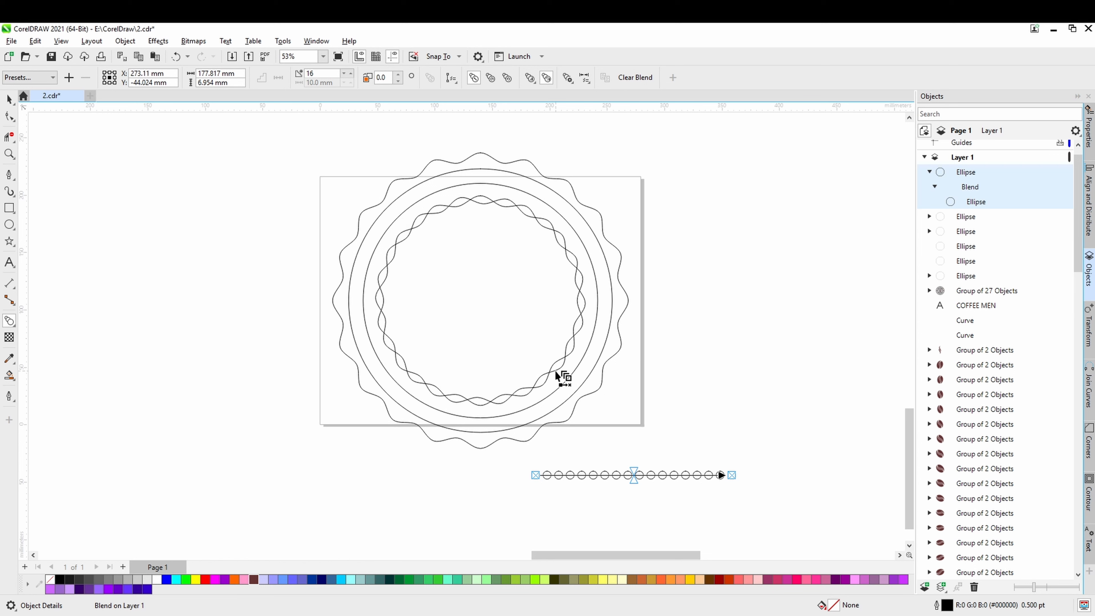
left_click(530, 78)
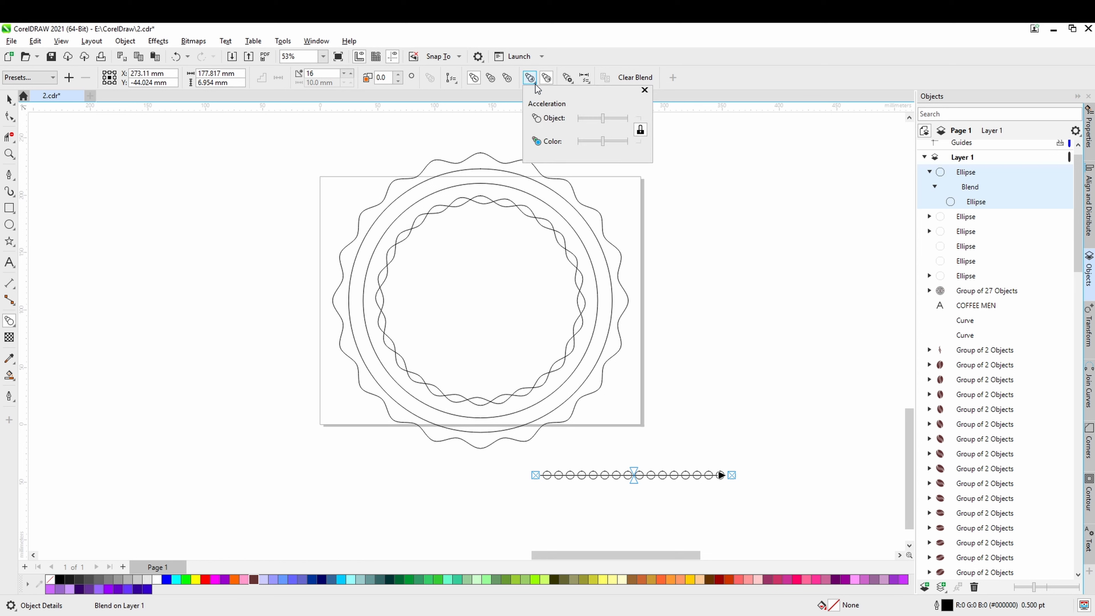
left_click(587, 82)
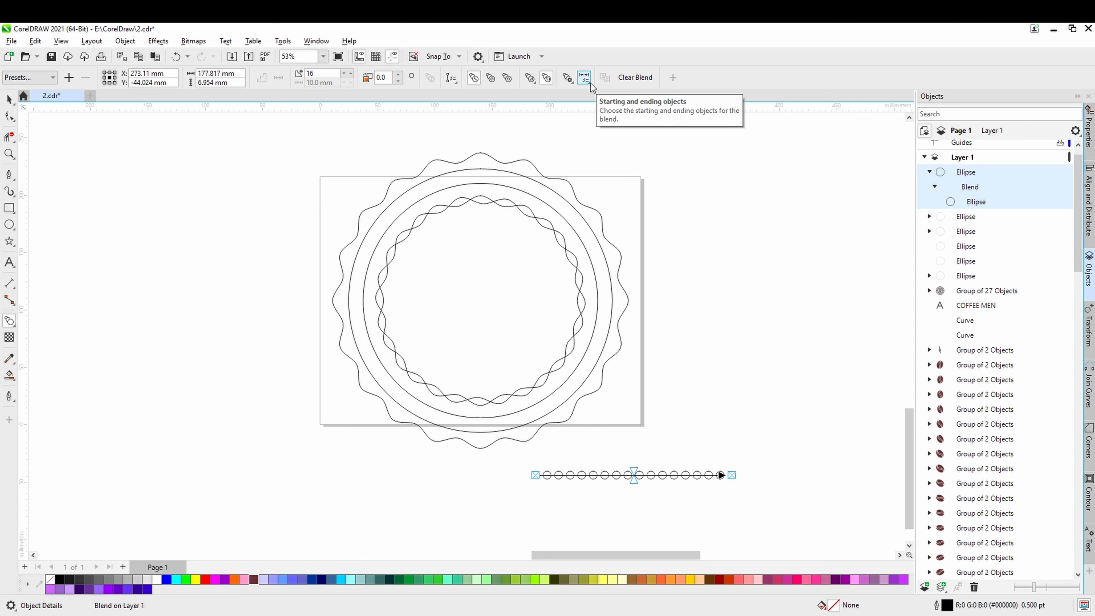
left_click(587, 80)
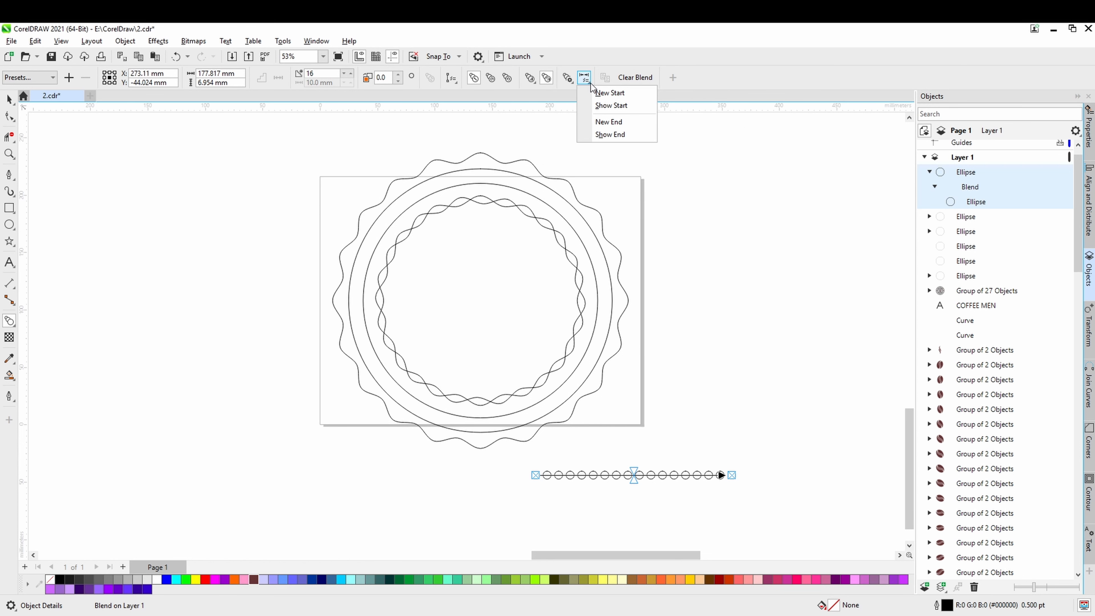
left_click(572, 82)
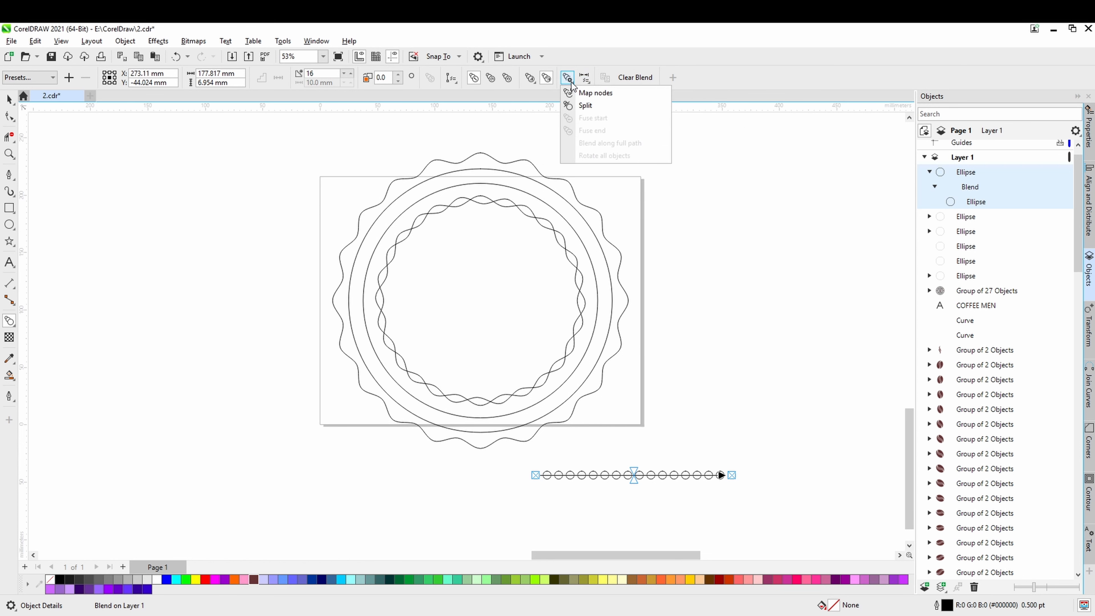
left_click(572, 82)
left_click(572, 82)
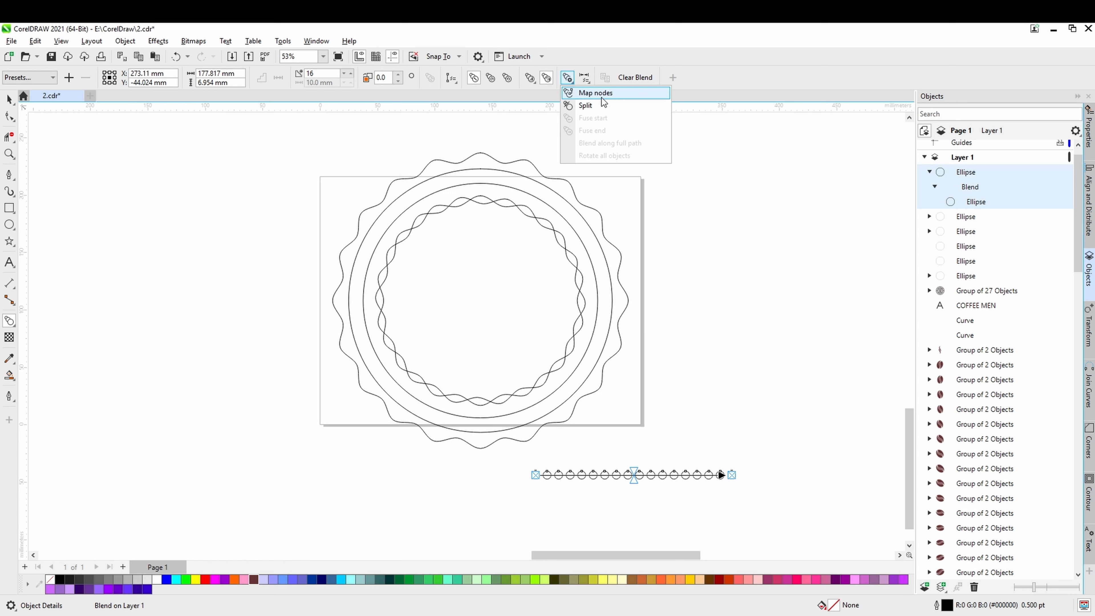
Assign the inner plain circle as the new path of the small-circle blend and spread the blend along the full path
left_click(452, 79)
left_click(452, 80)
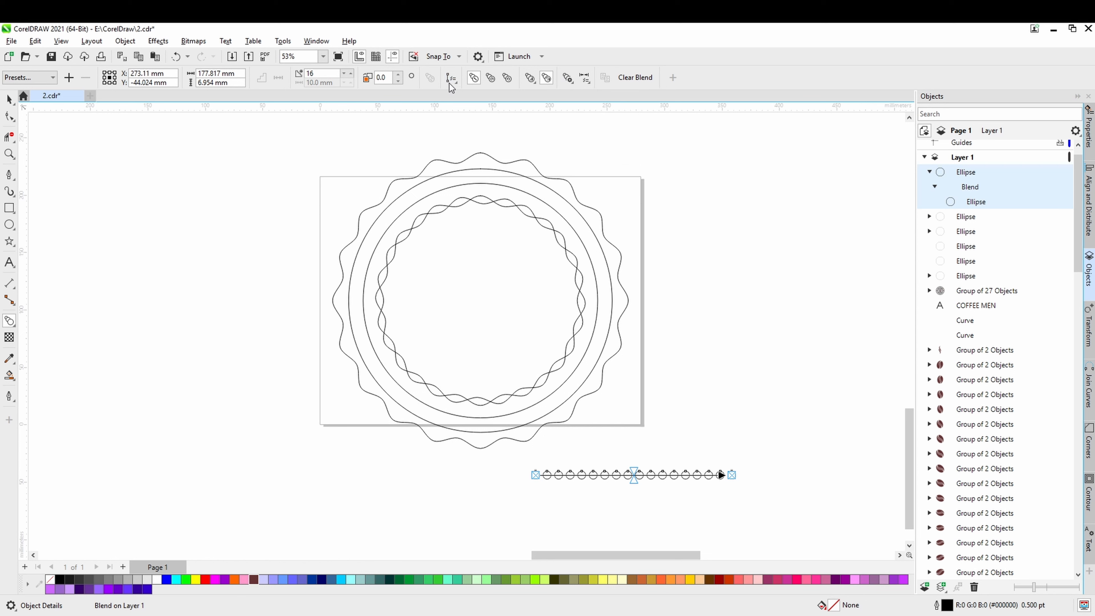
left_click(455, 84)
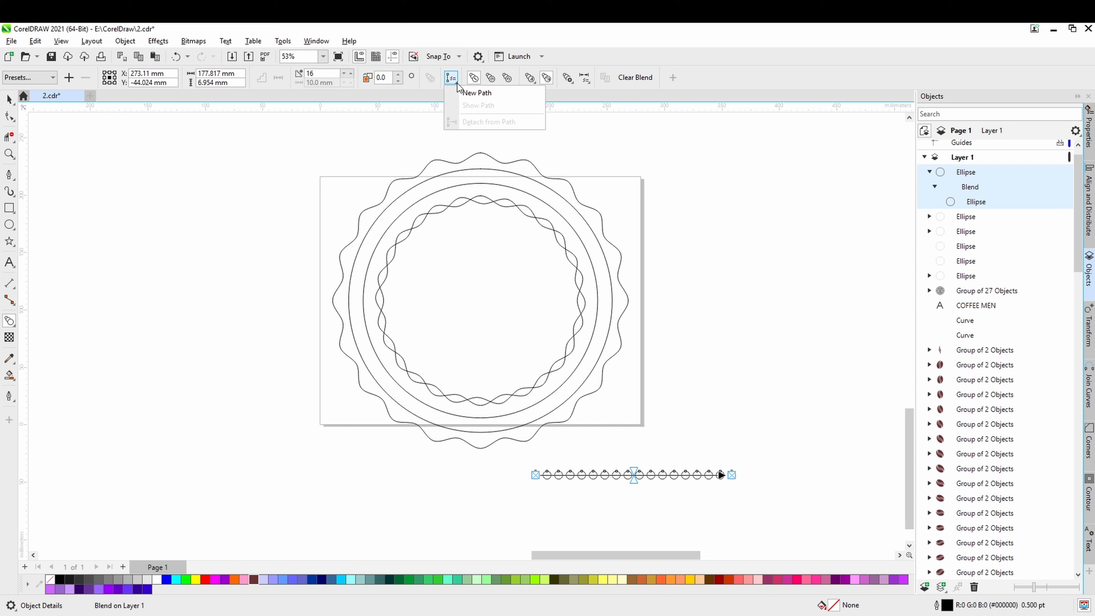
left_click(477, 93)
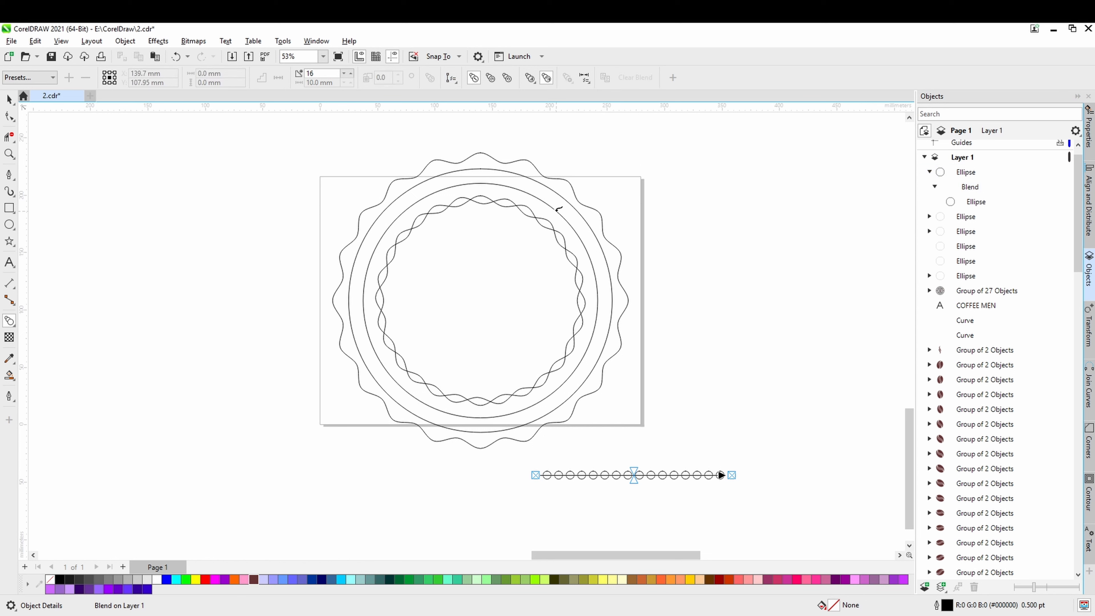
left_click(558, 209)
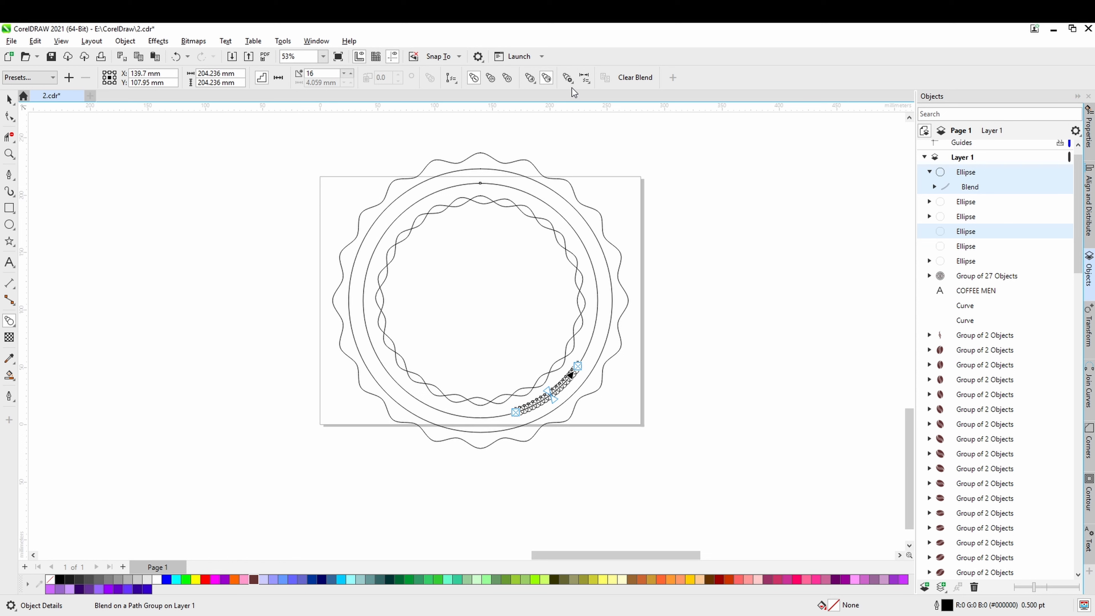
left_click(567, 78)
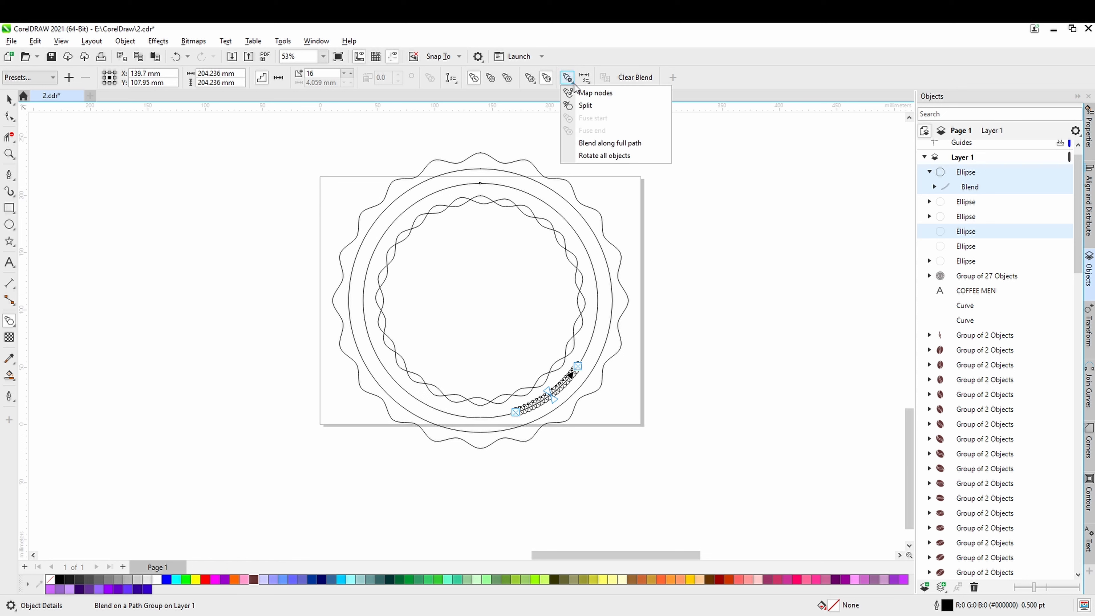
left_click(628, 146)
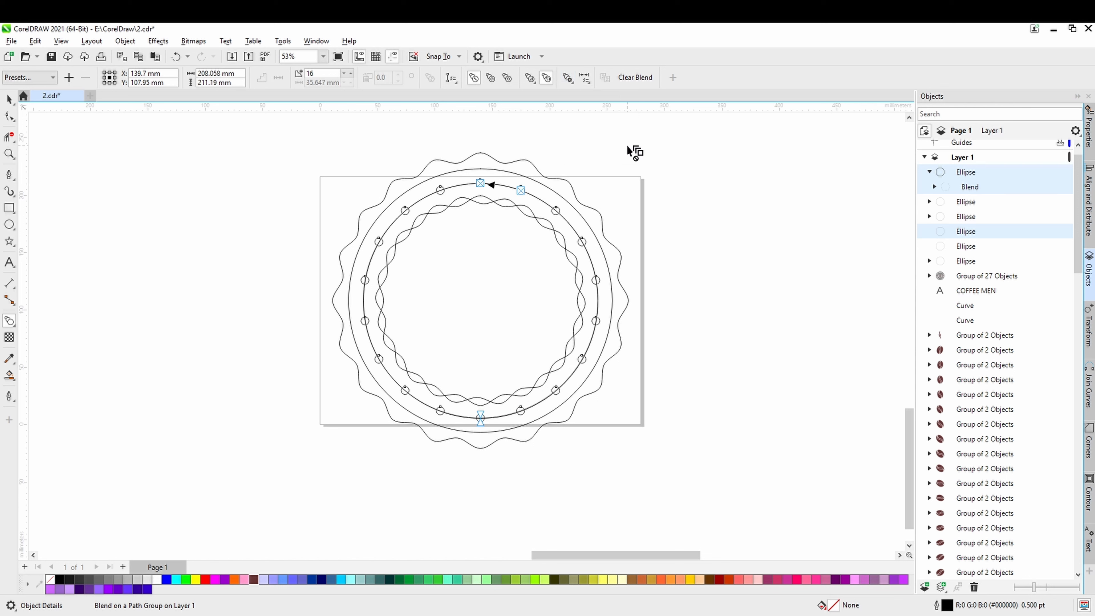
Increase the number of steps in the small-circle blend around the inner plain ring to 60
left_click(351, 73)
left_click(351, 73)
left_click(351, 73)
left_click(351, 73)
left_click(351, 73)
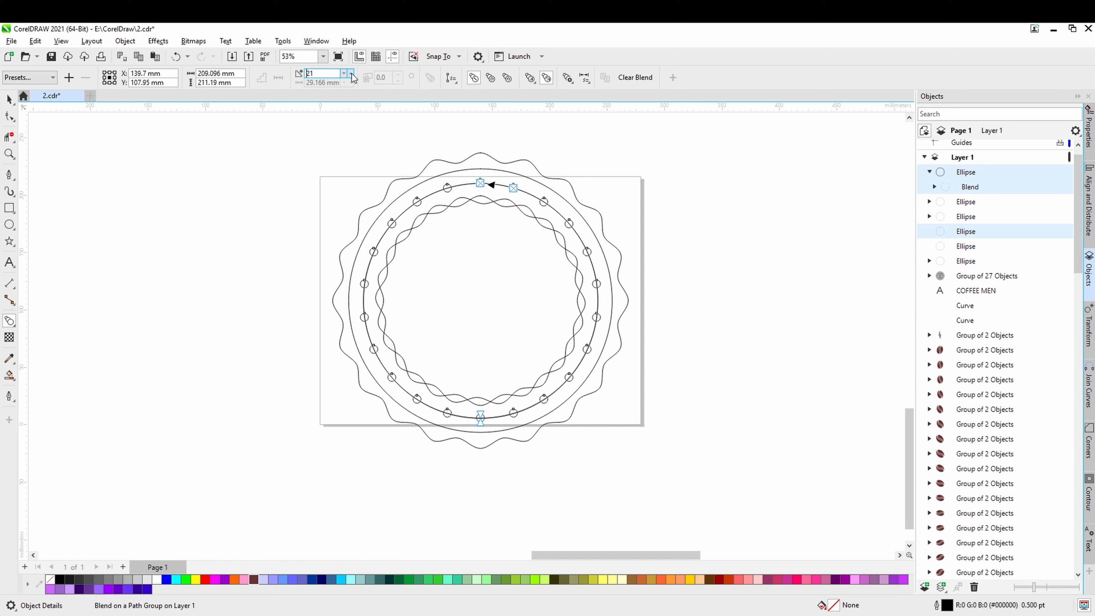
left_click(351, 73)
left_click(351, 73)
left_click(351, 74)
left_click(351, 74)
left_click(351, 73)
left_click(351, 74)
left_click(351, 73)
left_click(351, 73)
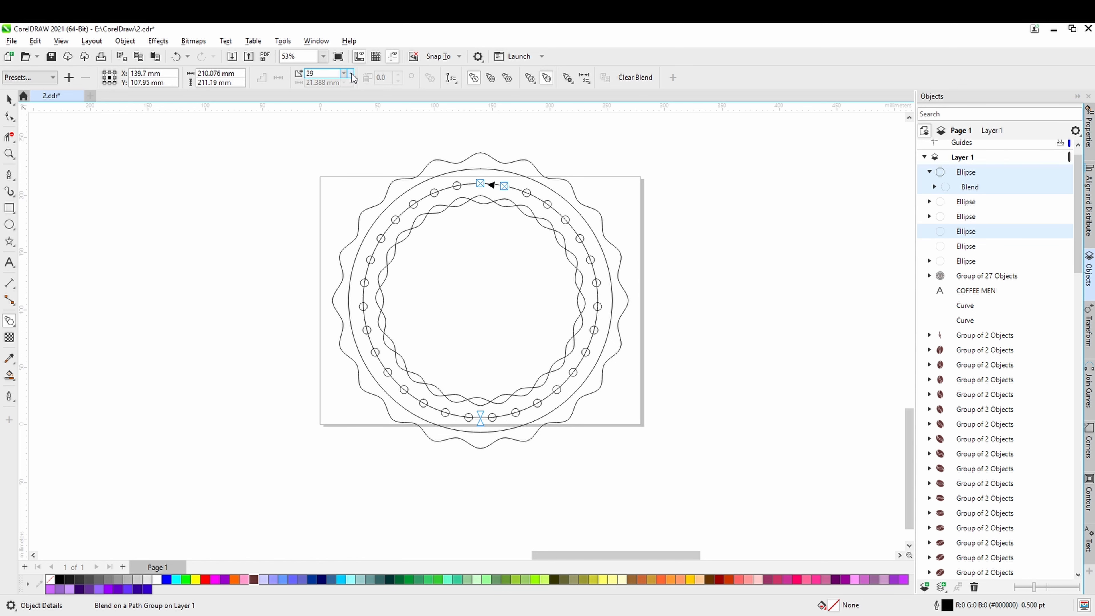
left_click(351, 73)
left_click(351, 73)
left_click(351, 73)
left_click(350, 74)
left_click(351, 73)
left_click(351, 73)
left_click(351, 73)
left_click(351, 73)
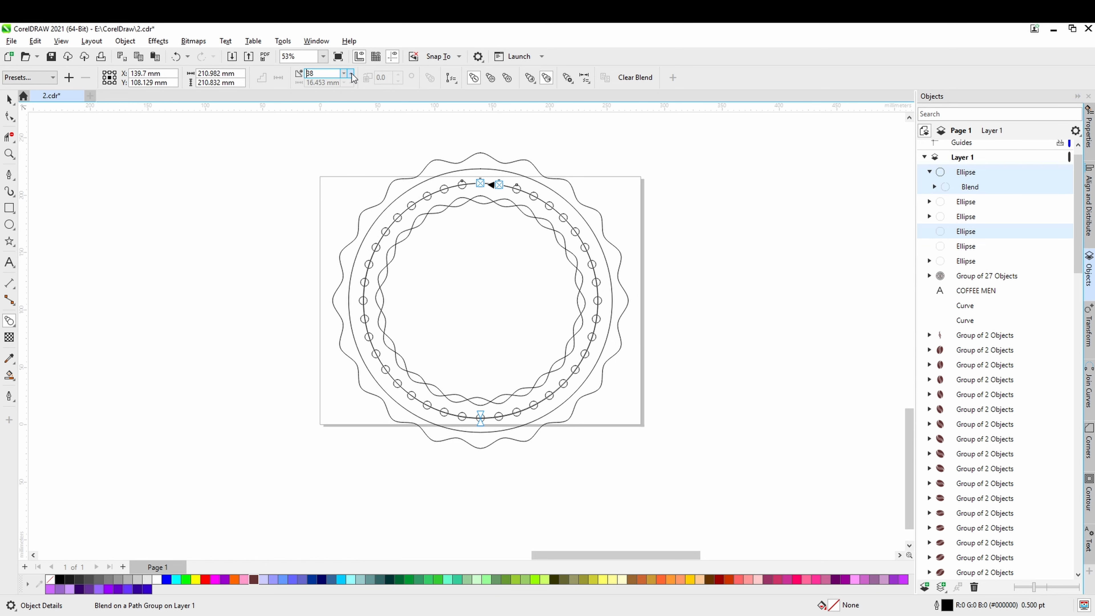
left_click(351, 73)
left_click(351, 73)
left_click(351, 74)
left_click(350, 74)
left_click(351, 73)
left_click(351, 73)
left_click(351, 73)
left_click(350, 74)
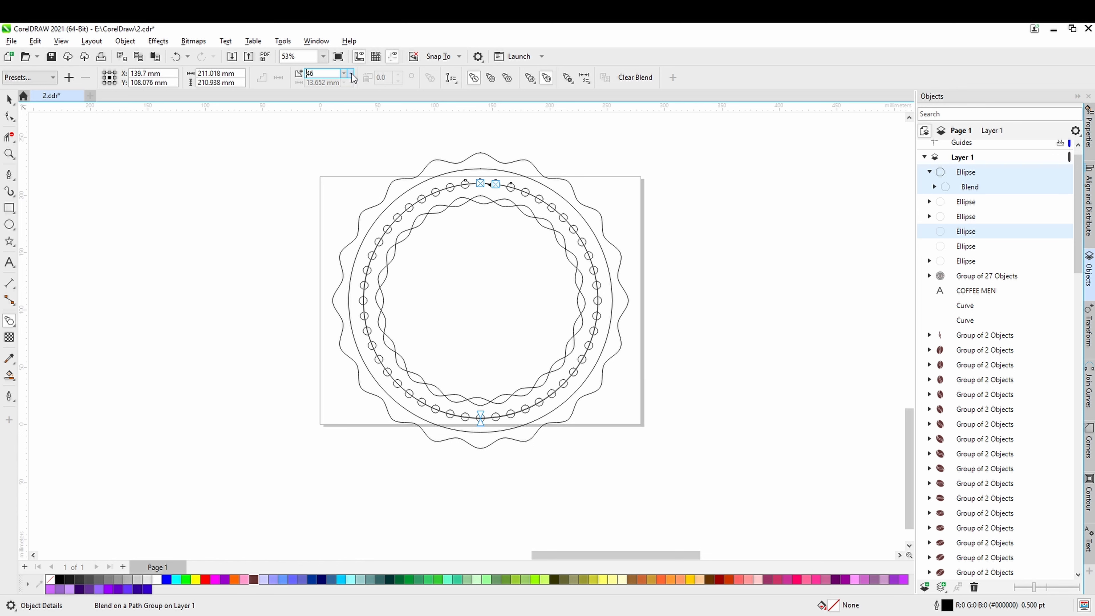
left_click(351, 73)
left_click(351, 73)
left_click(352, 73)
left_click(351, 73)
left_click(351, 73)
left_click(351, 73)
left_click(351, 73)
left_click(352, 74)
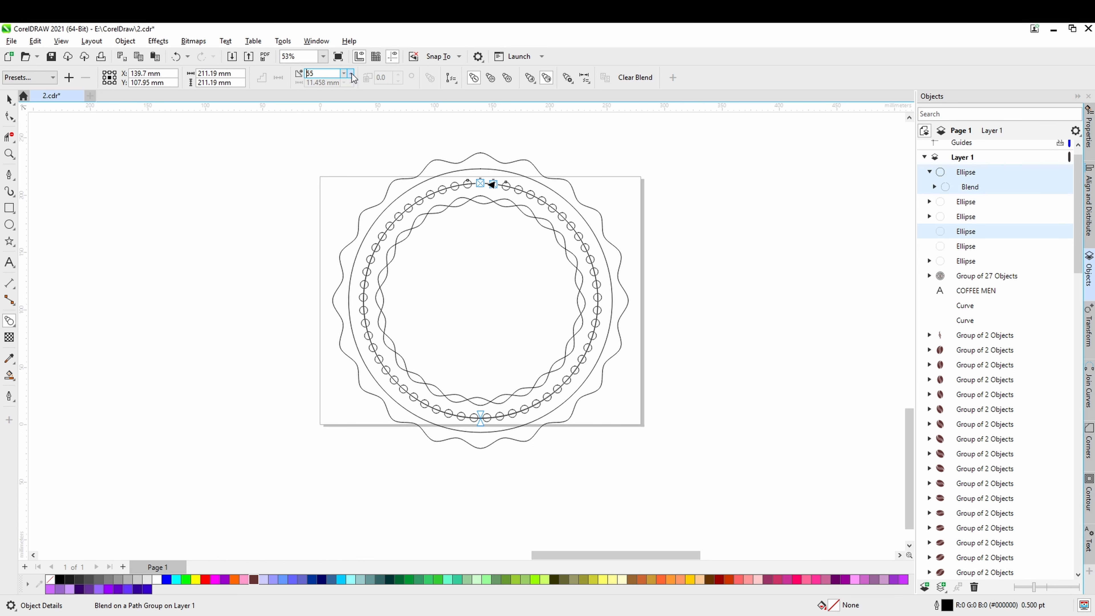
left_click(351, 73)
left_click(351, 73)
left_click(351, 73)
left_click(352, 74)
left_click(352, 74)
left_click(351, 73)
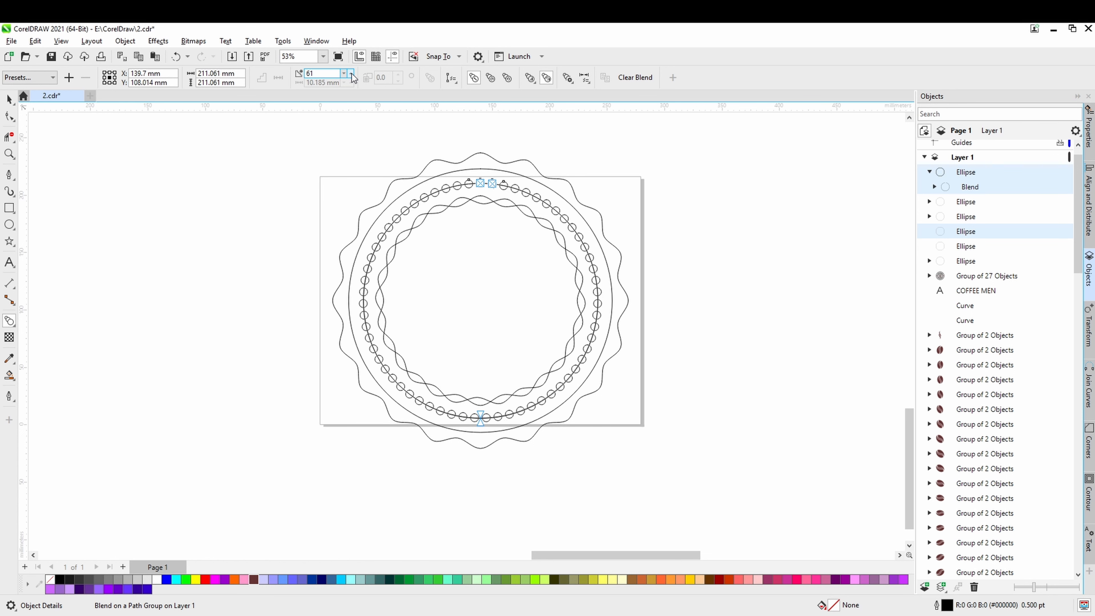
left_click(351, 73)
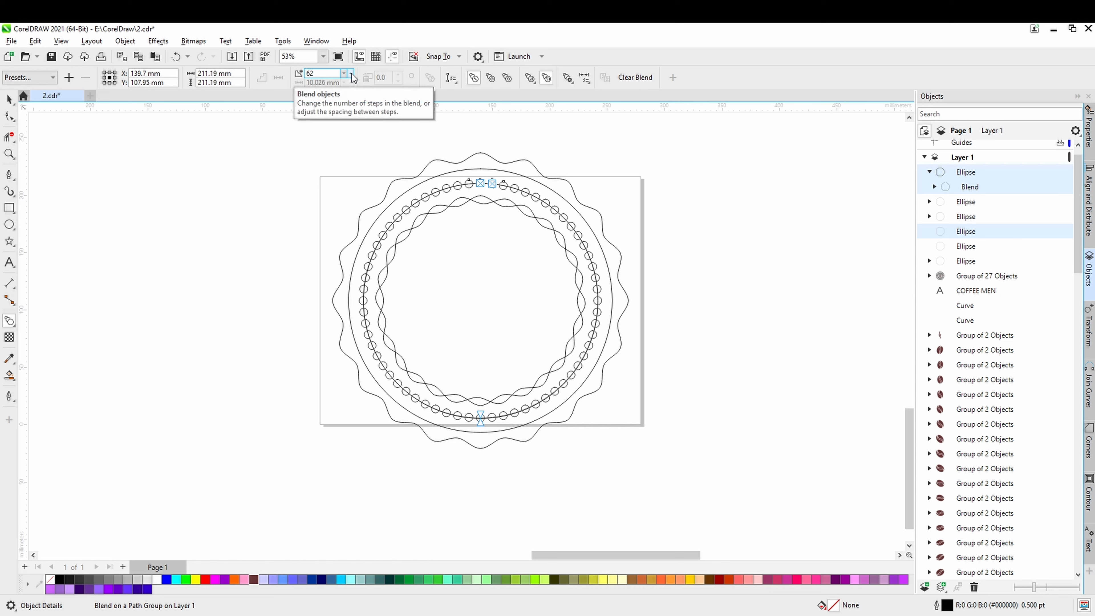
left_click(344, 73)
left_click(344, 74)
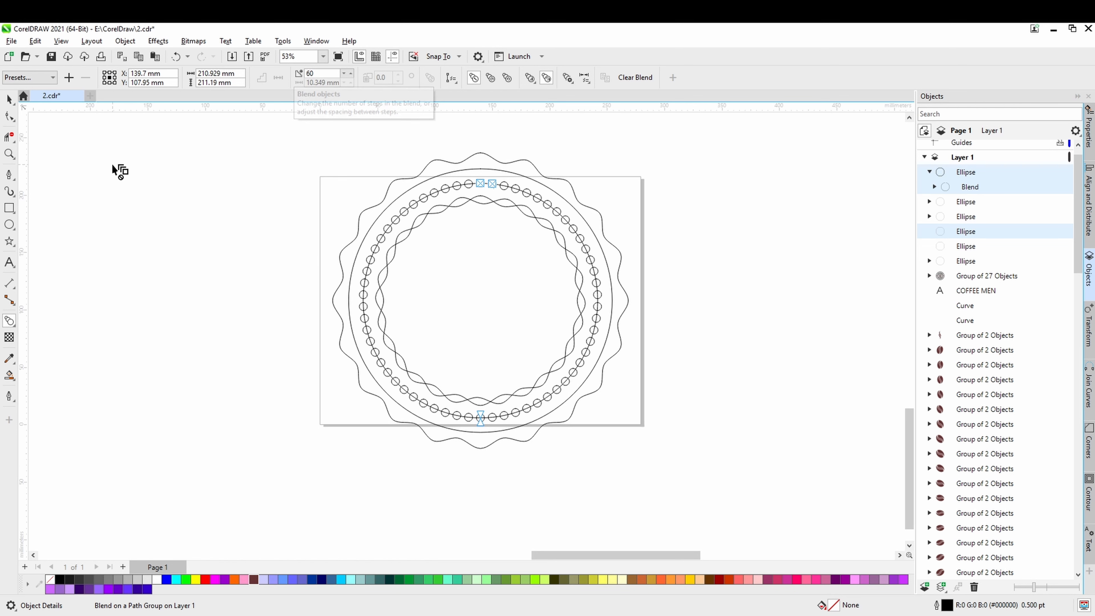
Draw a horizontal straight line about 143 mm long across the upper half of the badge's empty centre
left_click(9, 100)
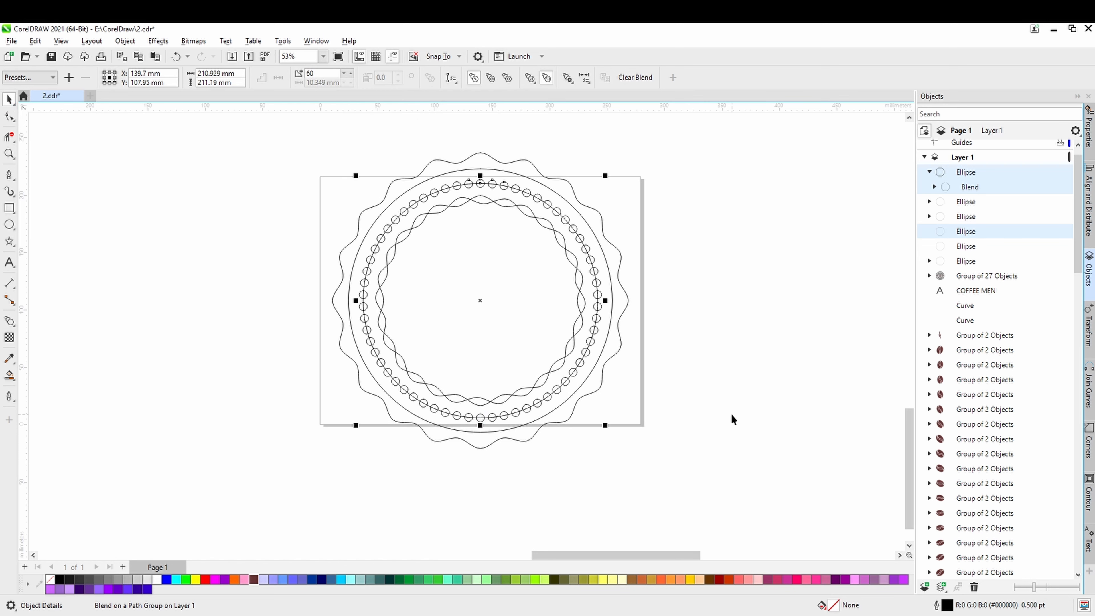
left_click(699, 418)
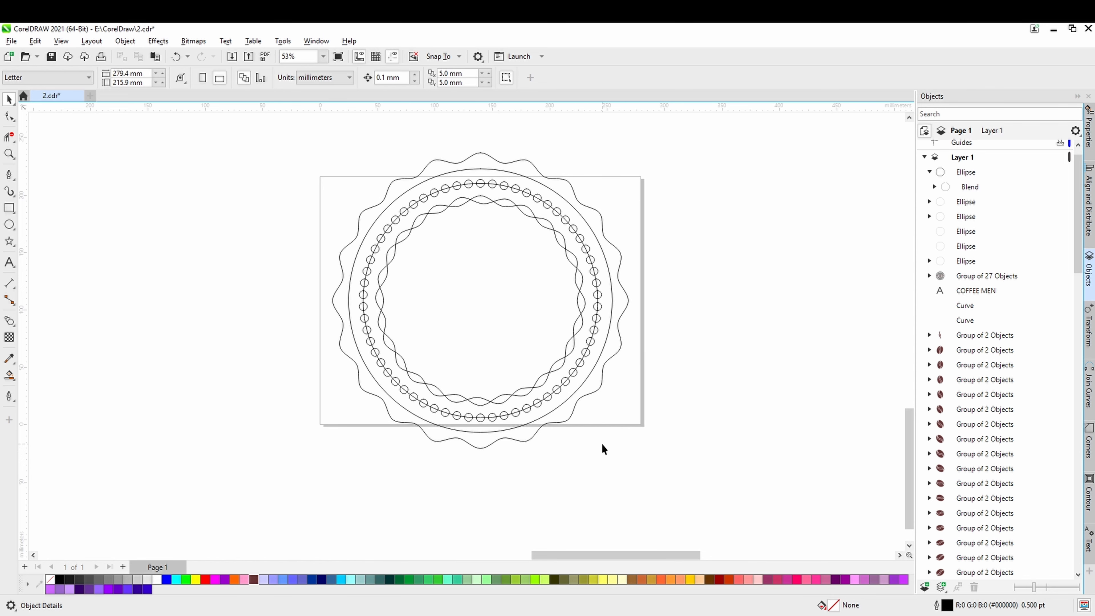
left_click_drag(602, 443, 585, 438)
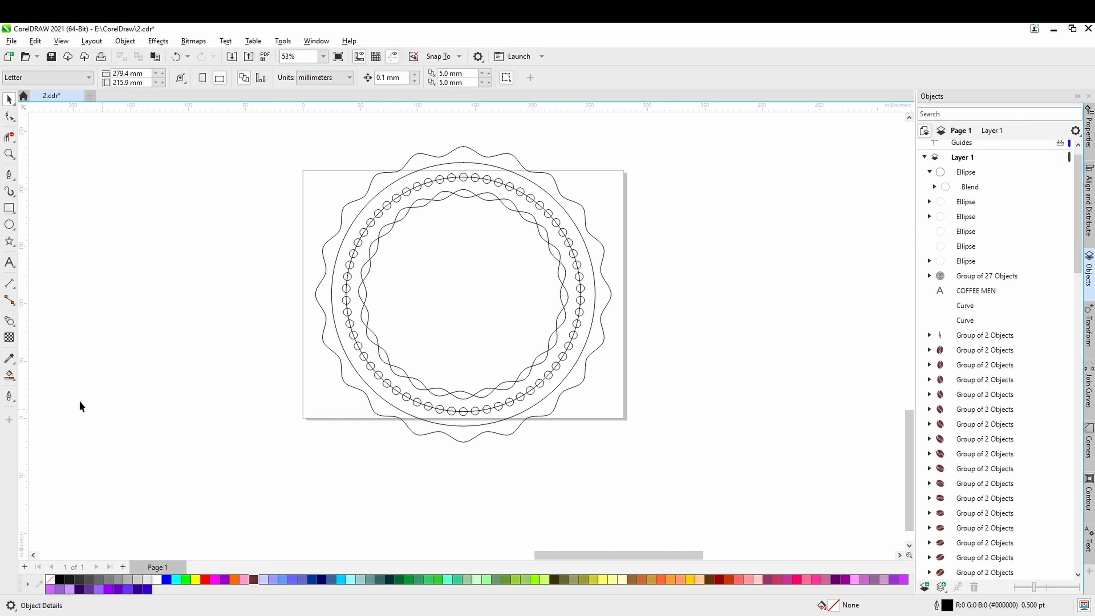
left_click(10, 175)
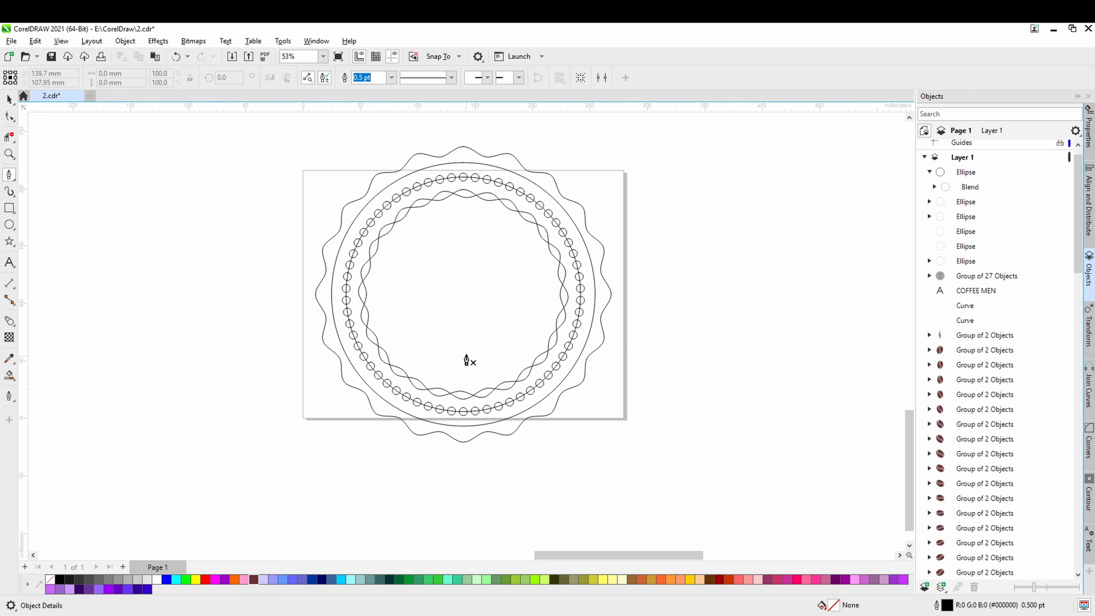
left_click(378, 274)
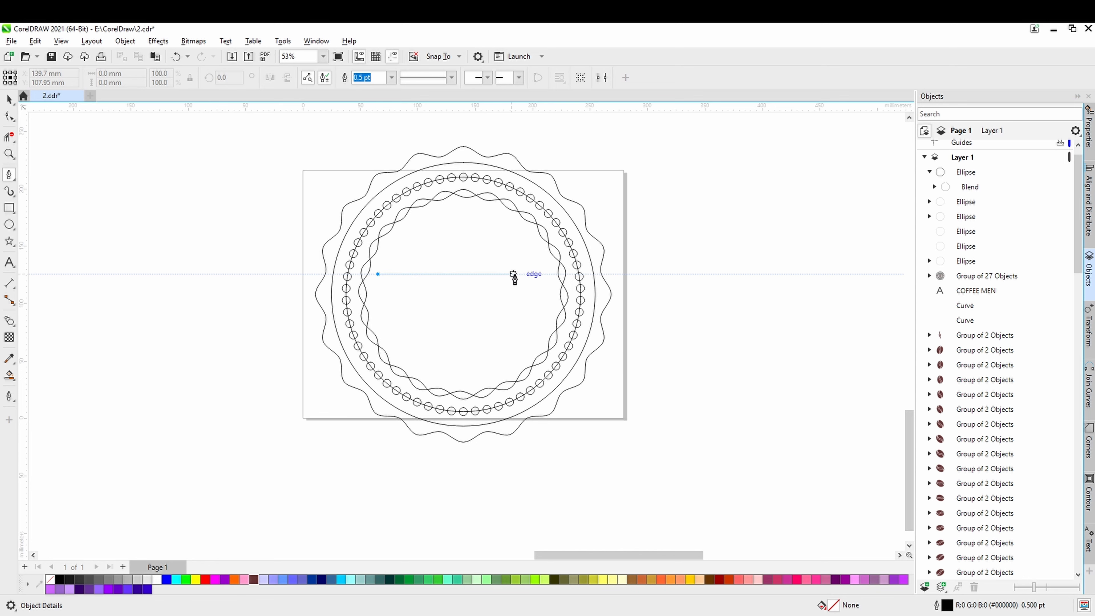
double_click(541, 274)
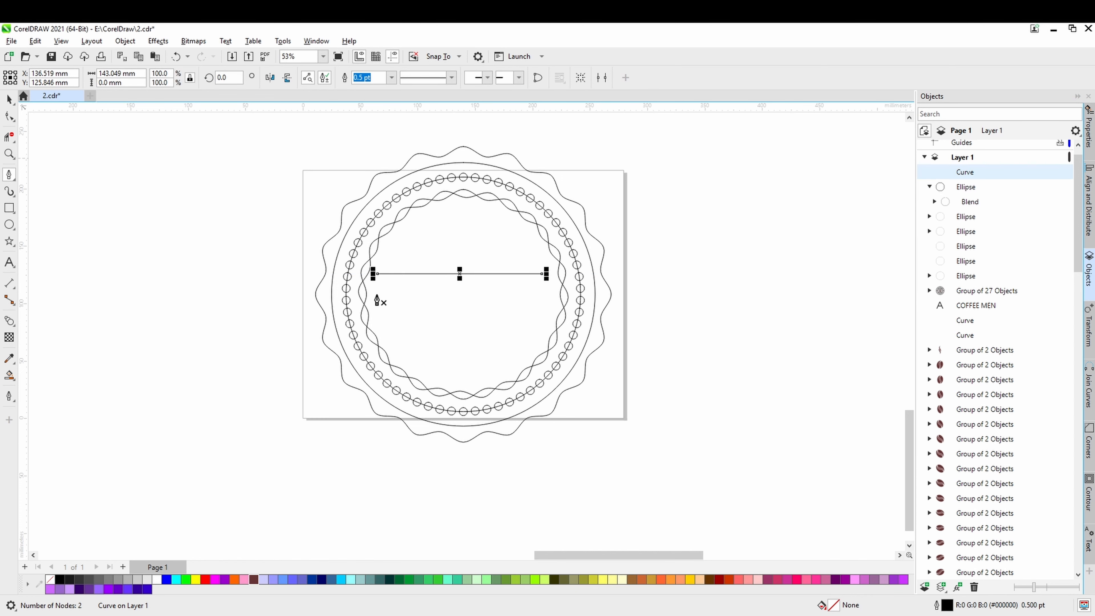
Place a copy of the horizontal line about 50 mm straight below the original
left_click(8, 100)
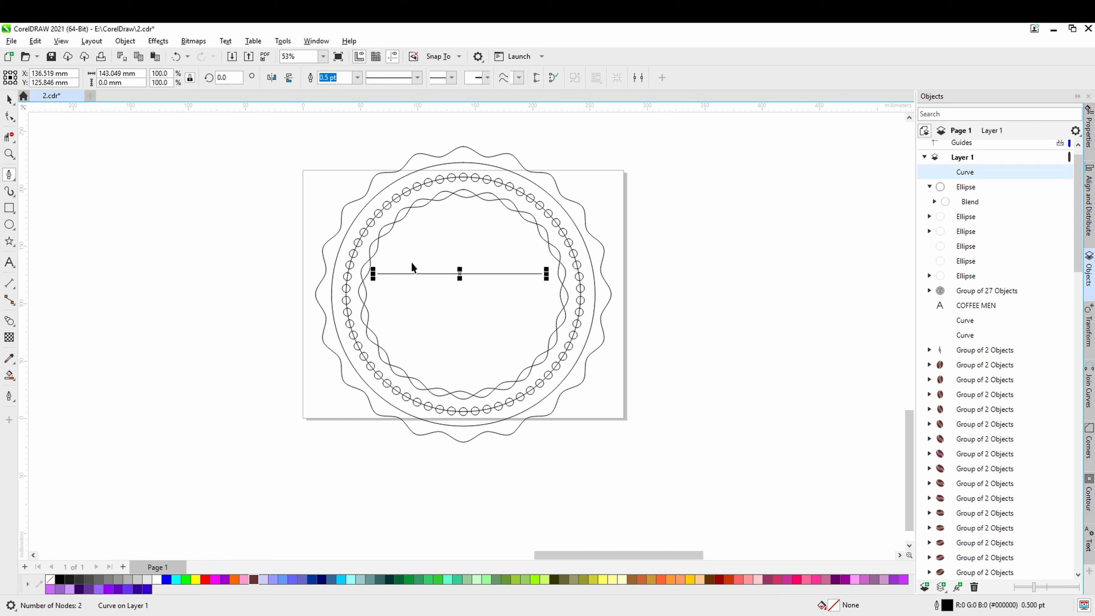
left_click_drag(457, 274, 465, 332)
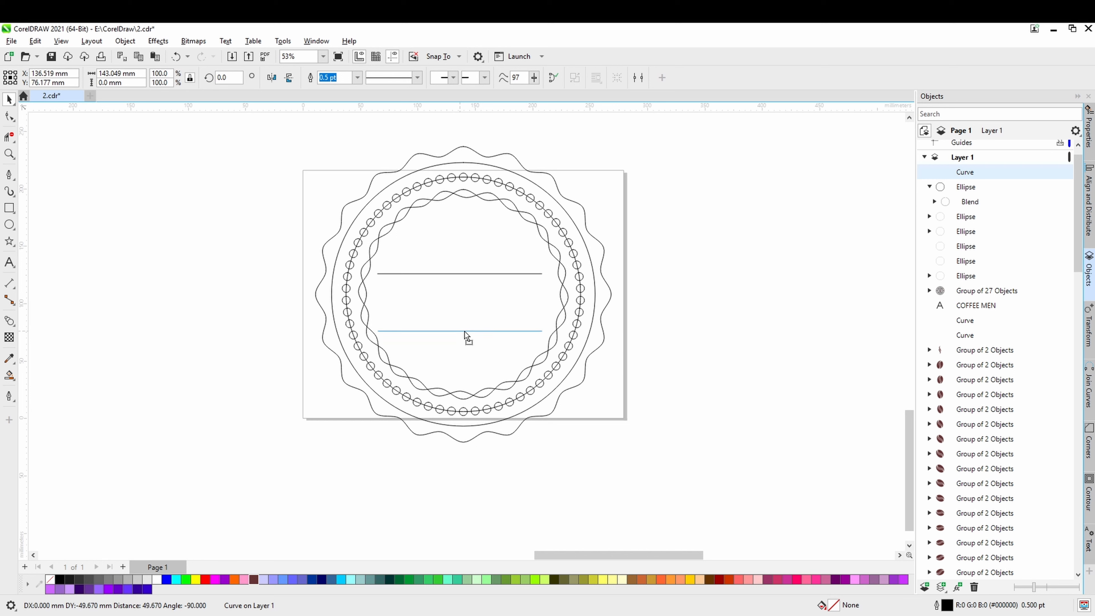
left_click_drag(465, 332, 464, 331)
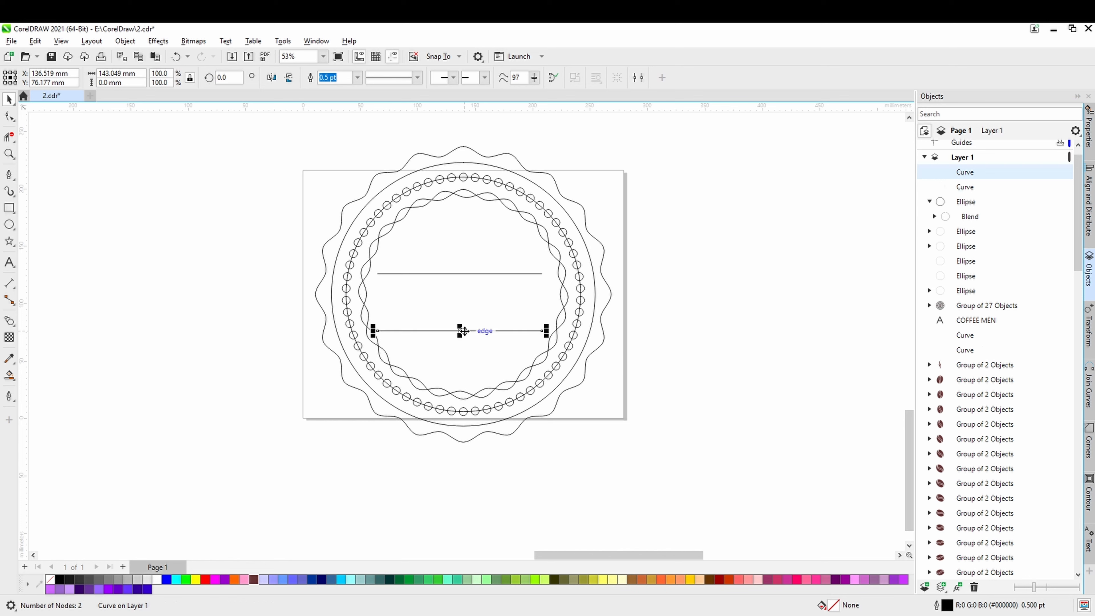
Group the two horizontal lines and centre the group horizontally and vertically on the outer wavy circle
left_click(479, 274, "shift")
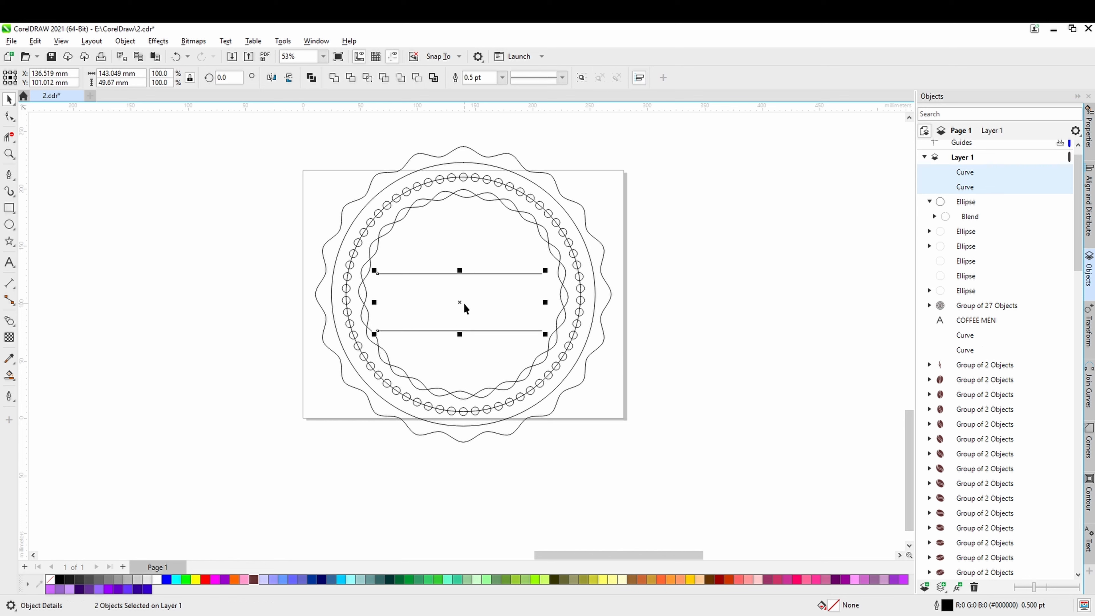
key("ctrl+g")
left_click_drag(464, 302, 462, 304)
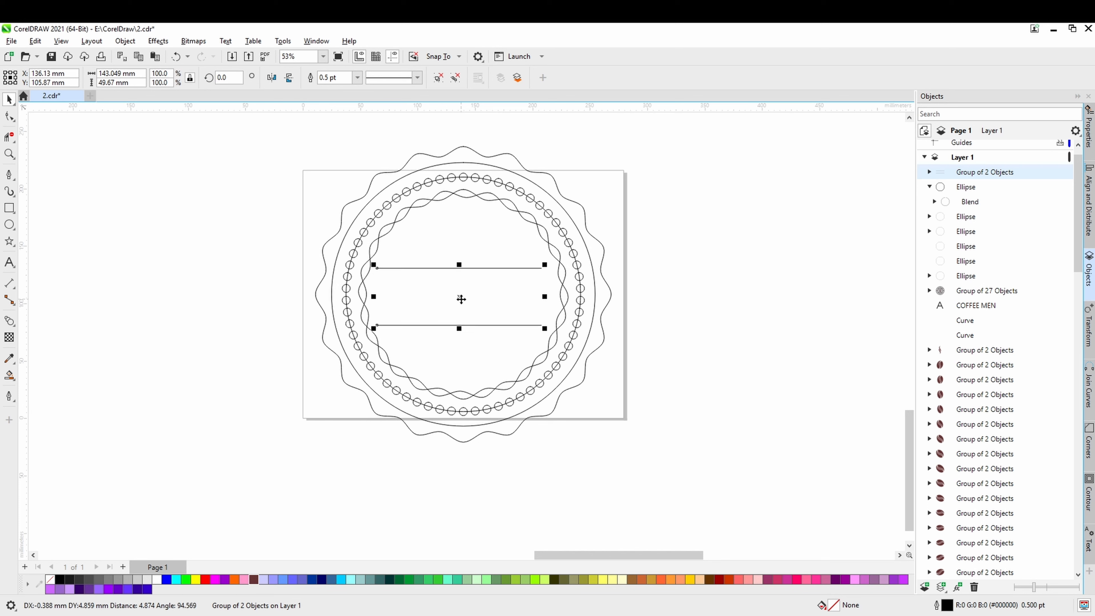
left_click(604, 280, "shift")
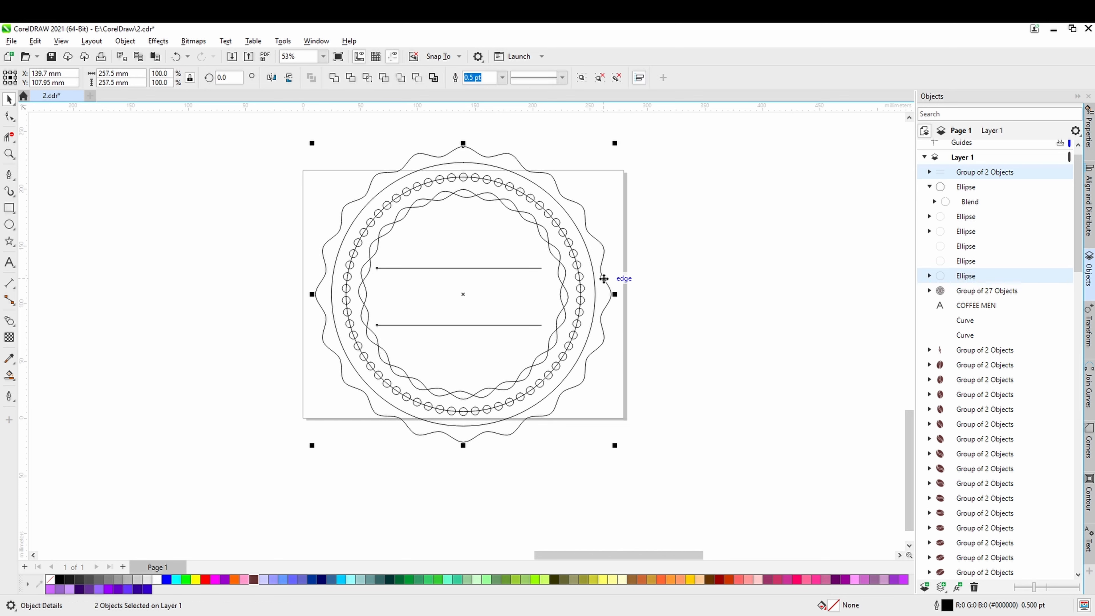
key("e")
key("c")
left_click(659, 323)
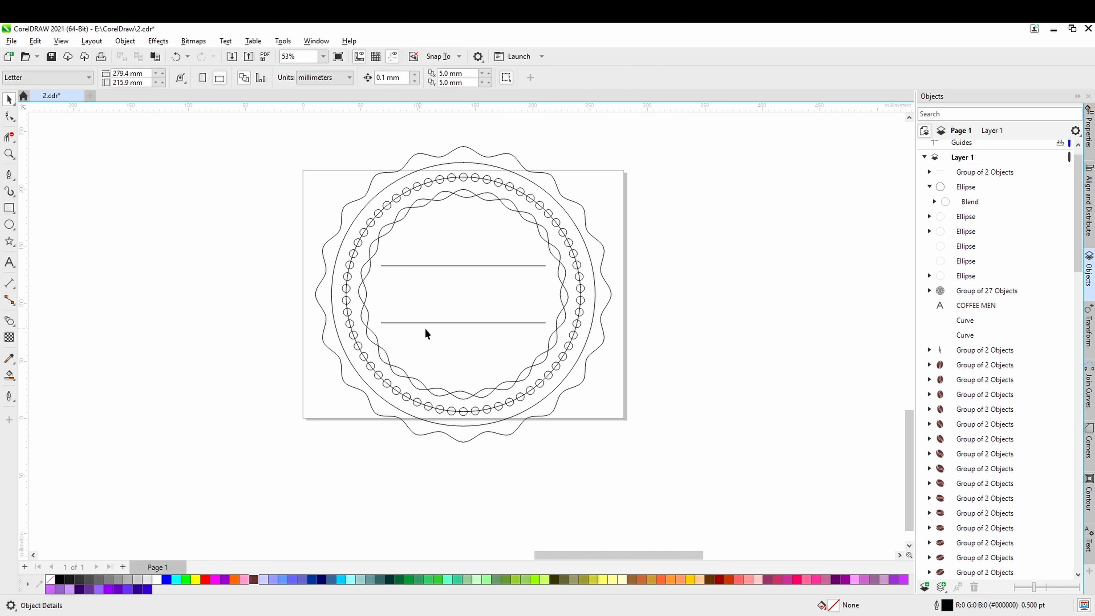
Set the outline width of the grouped horizontal lines to 4.0 pt
left_click(444, 322)
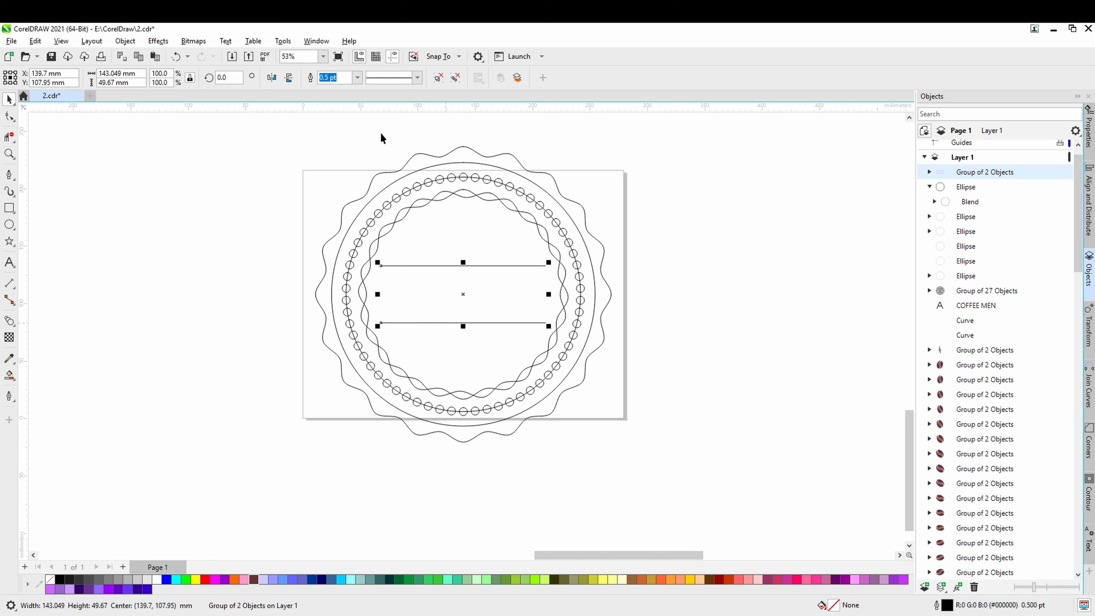
left_click(355, 79)
left_click(356, 80)
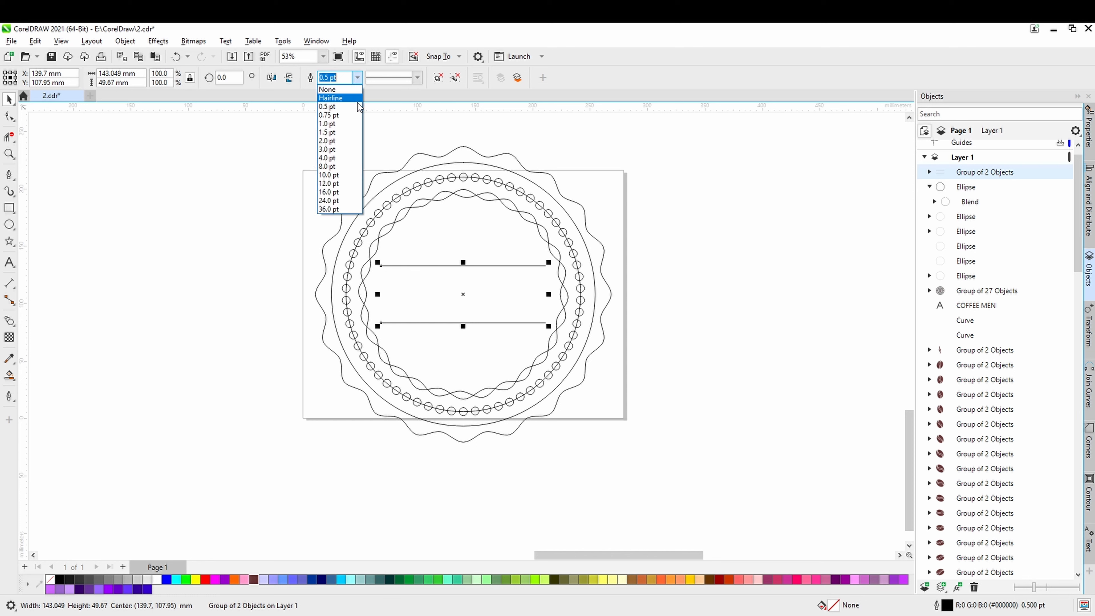
left_click(341, 149)
left_click(357, 78)
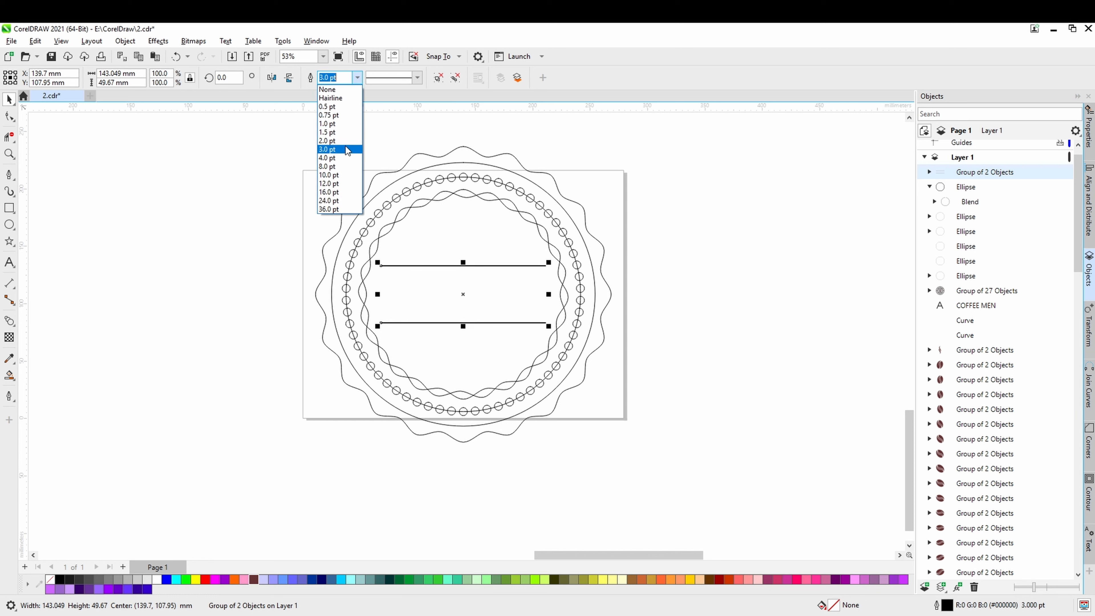
left_click(335, 172)
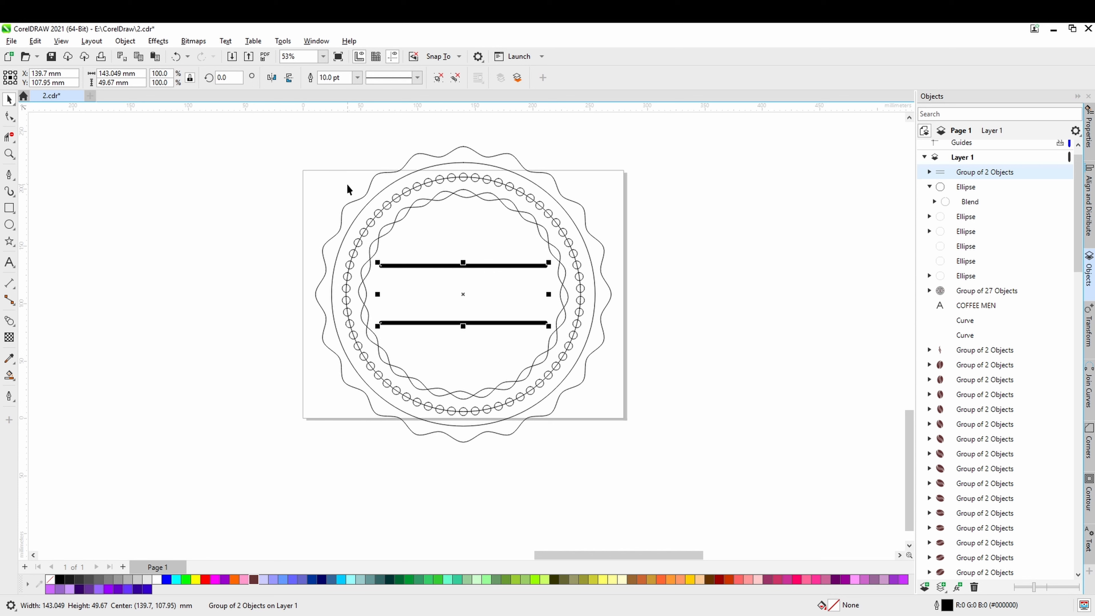
left_click(357, 77)
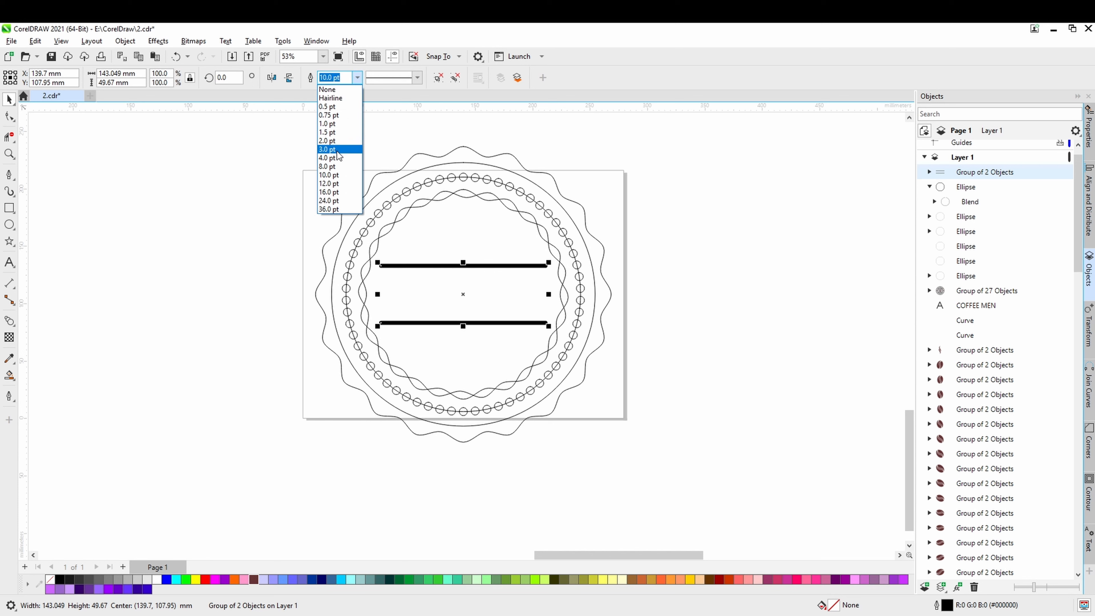
left_click(335, 157)
left_click(334, 158)
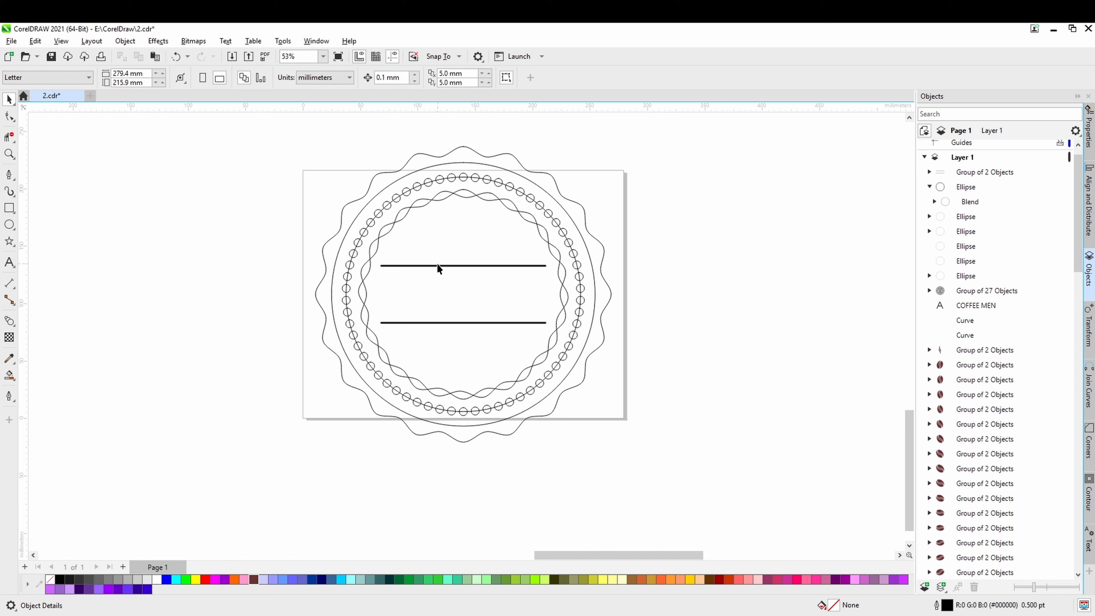
Add the artistic text "YOUR GREAT MAN" on three lines near the upper horizontal line inside the badge
key("F8")
left_click(438, 242)
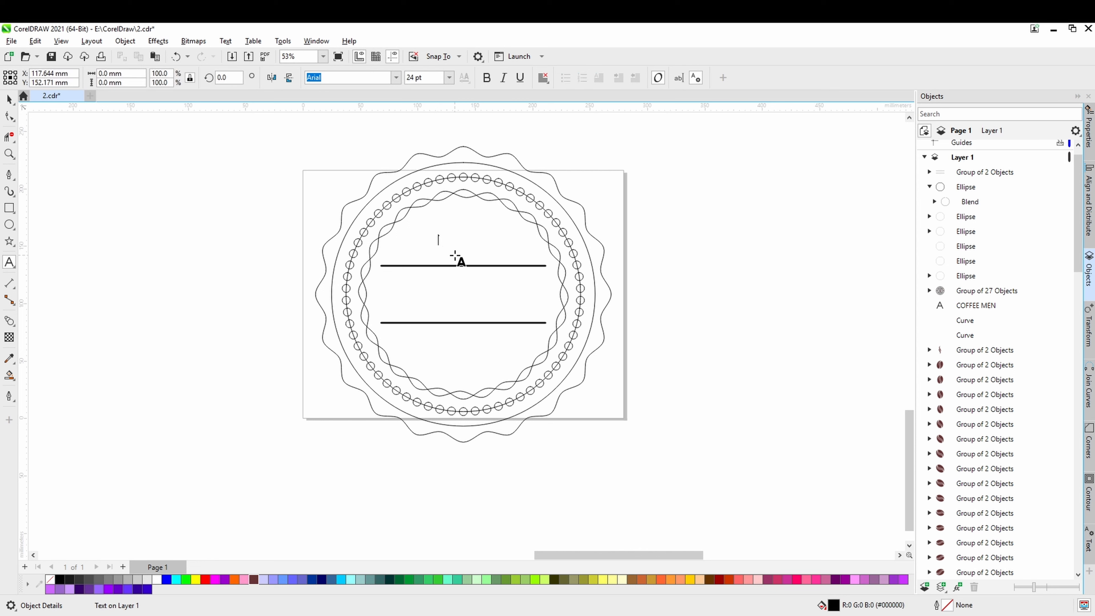
type("Y")
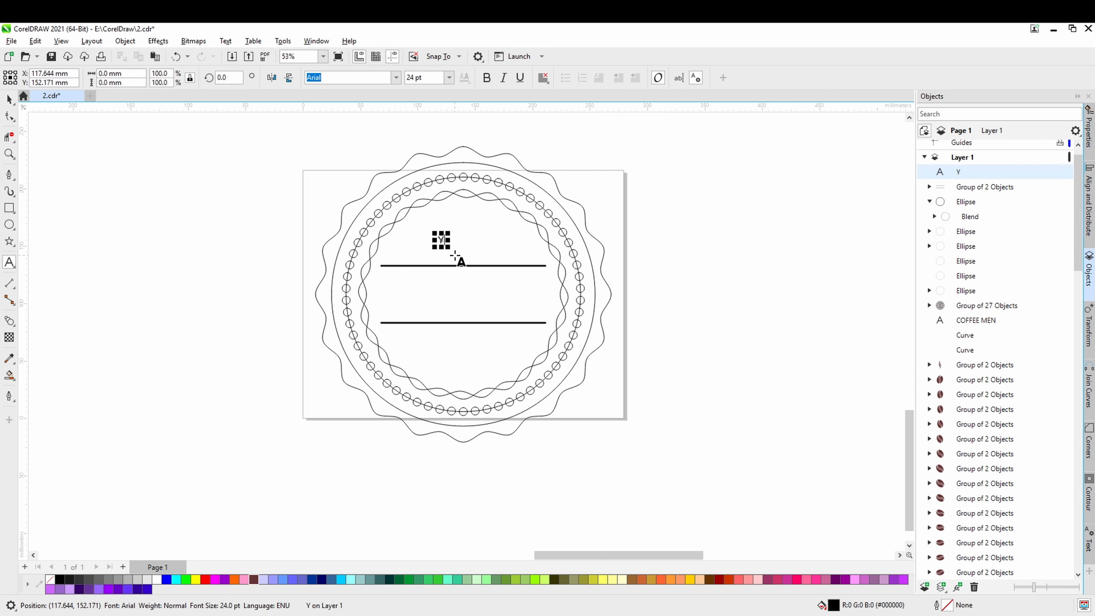
type("OUR")
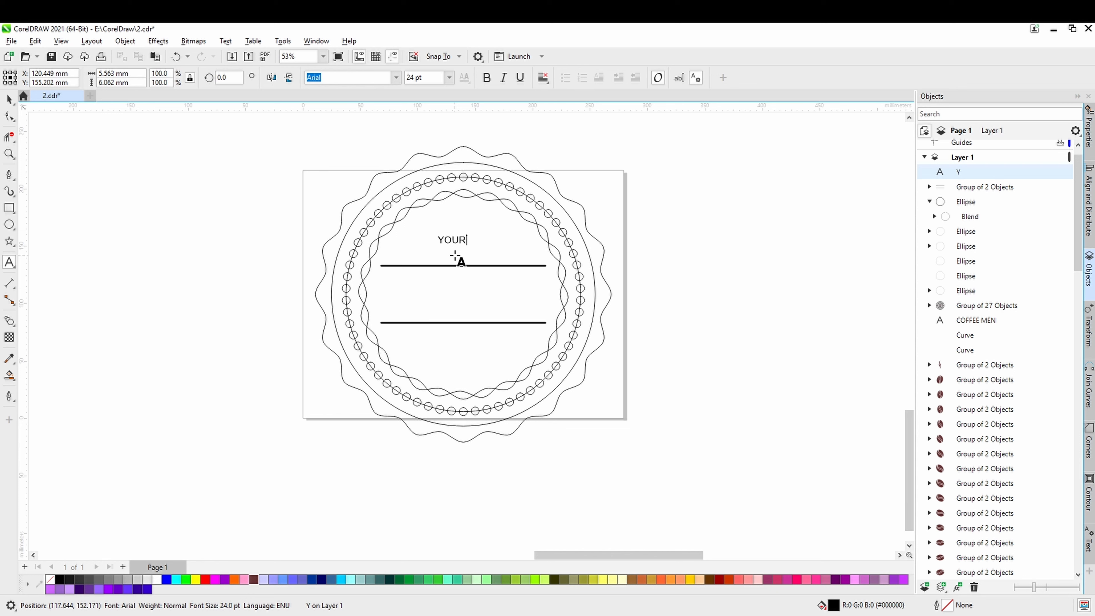
key("Escape")
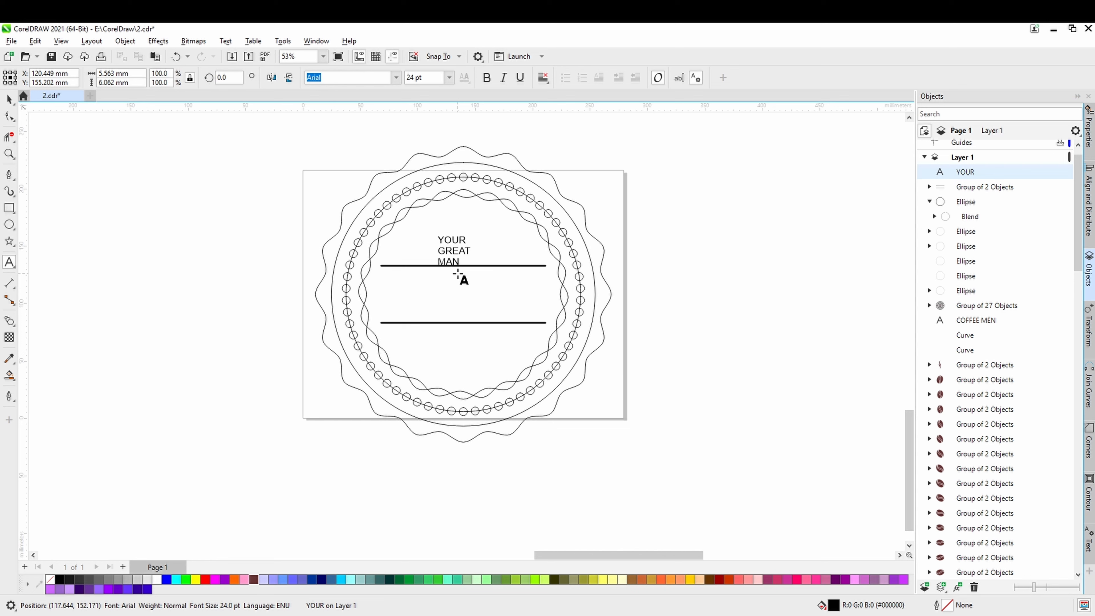
left_click(9, 100)
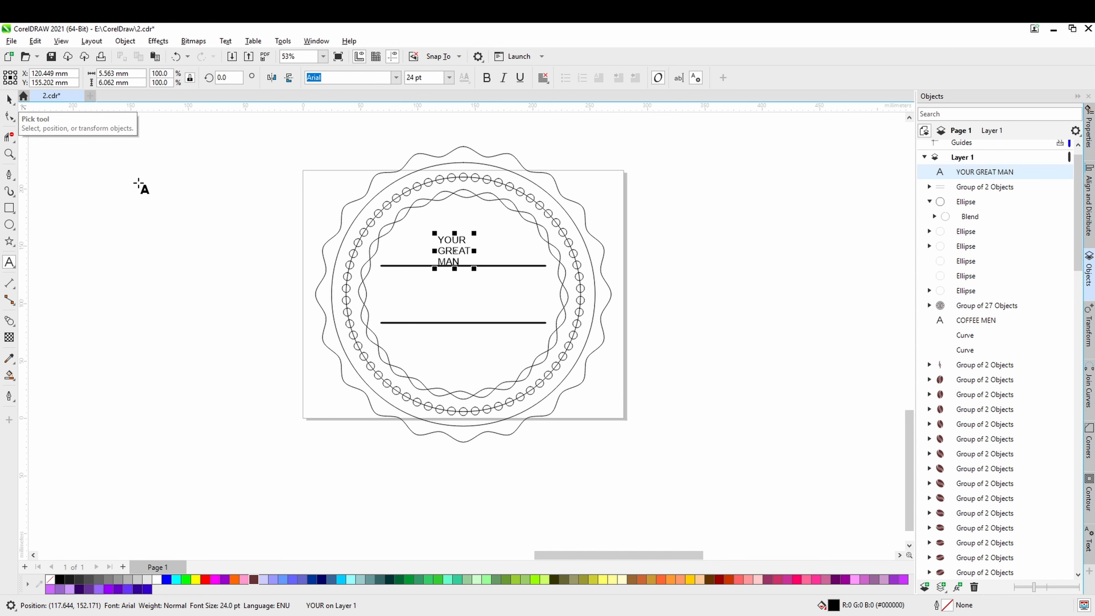
Set the font of the whole "YOUR GREAT MAN" text to Bernard MT Condensed
double_click(449, 259)
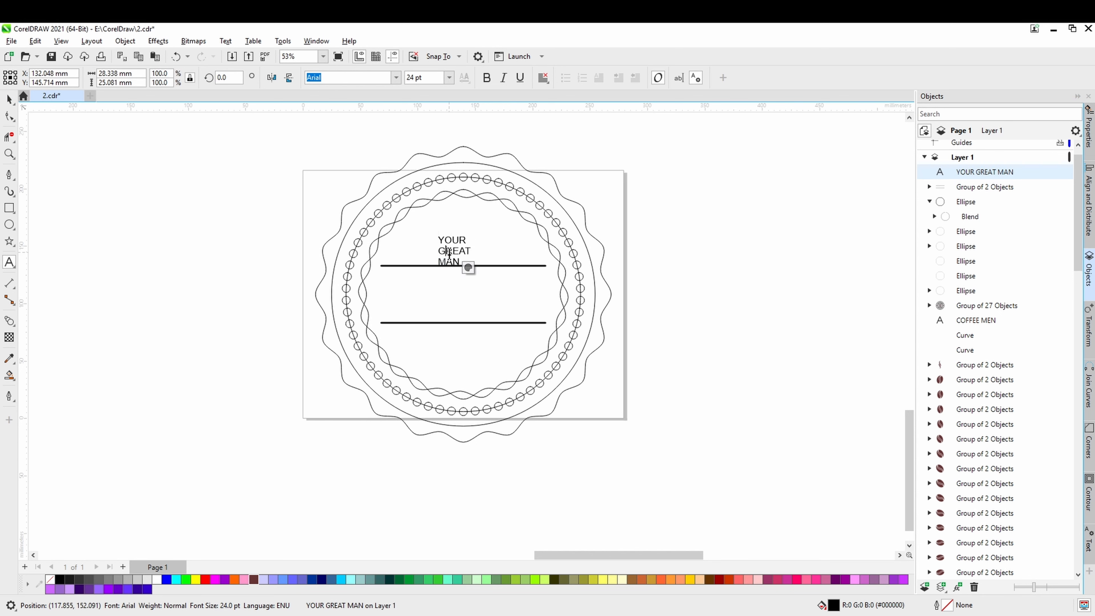
key("ctrl+a")
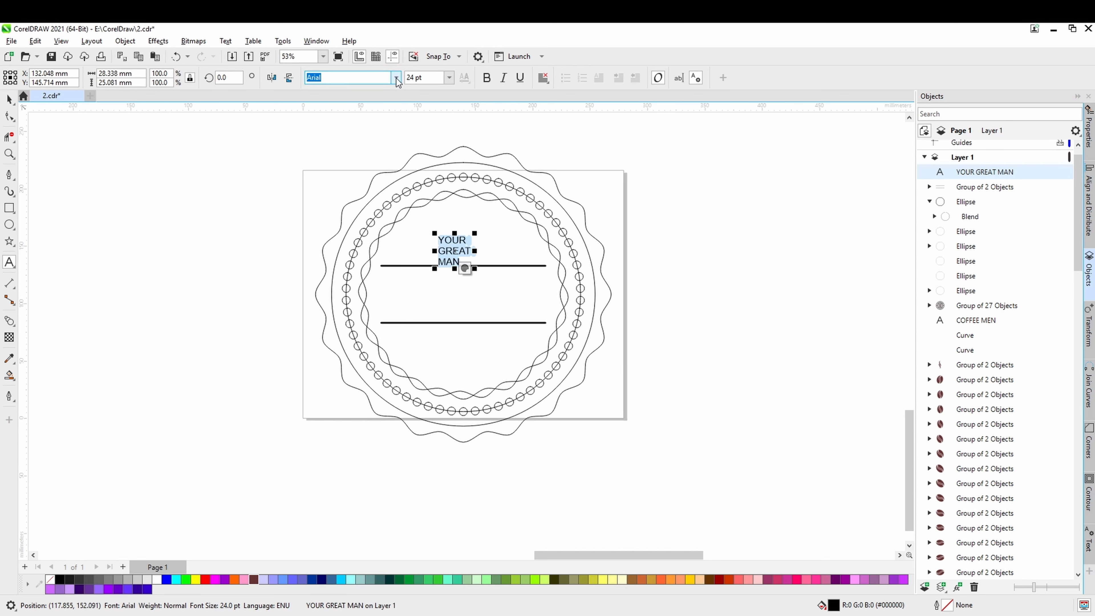
left_click(395, 77)
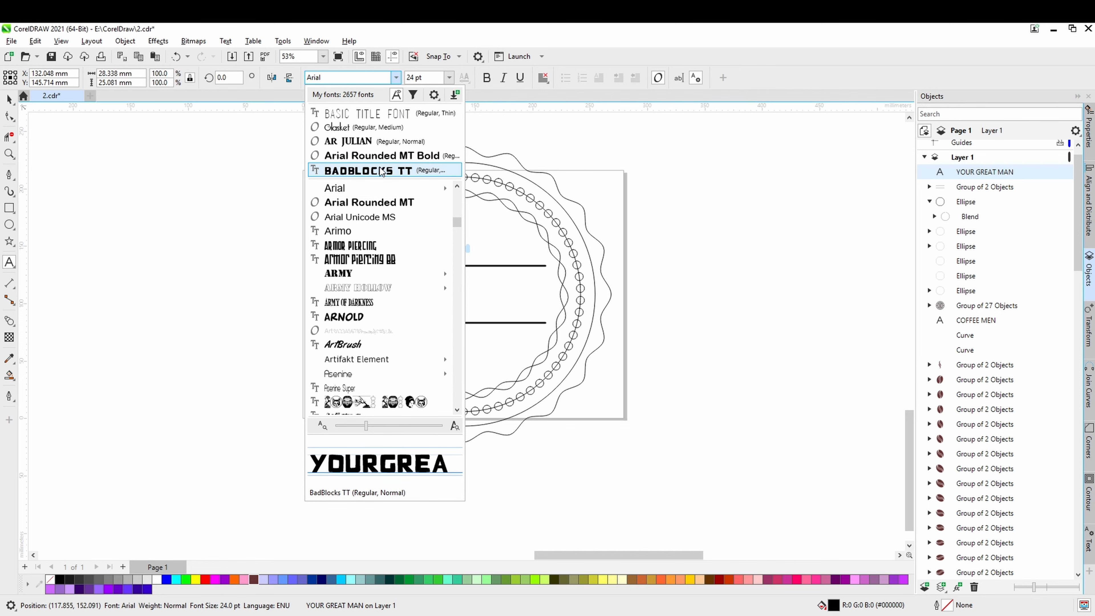
key("Escape")
scroll(632, 291, "down", 2)
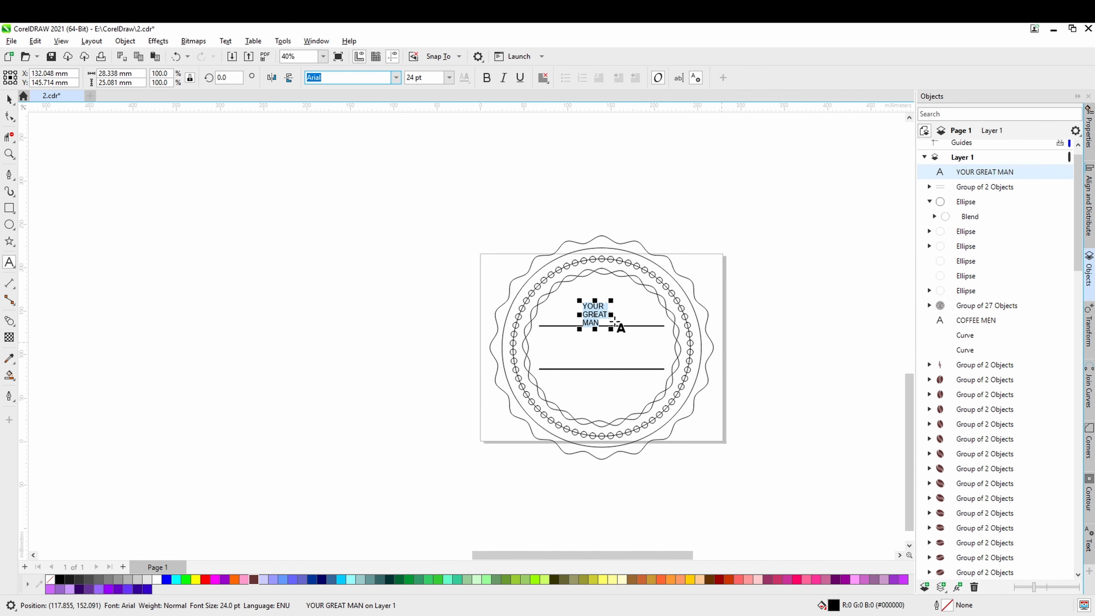
scroll(616, 321, "up", 7)
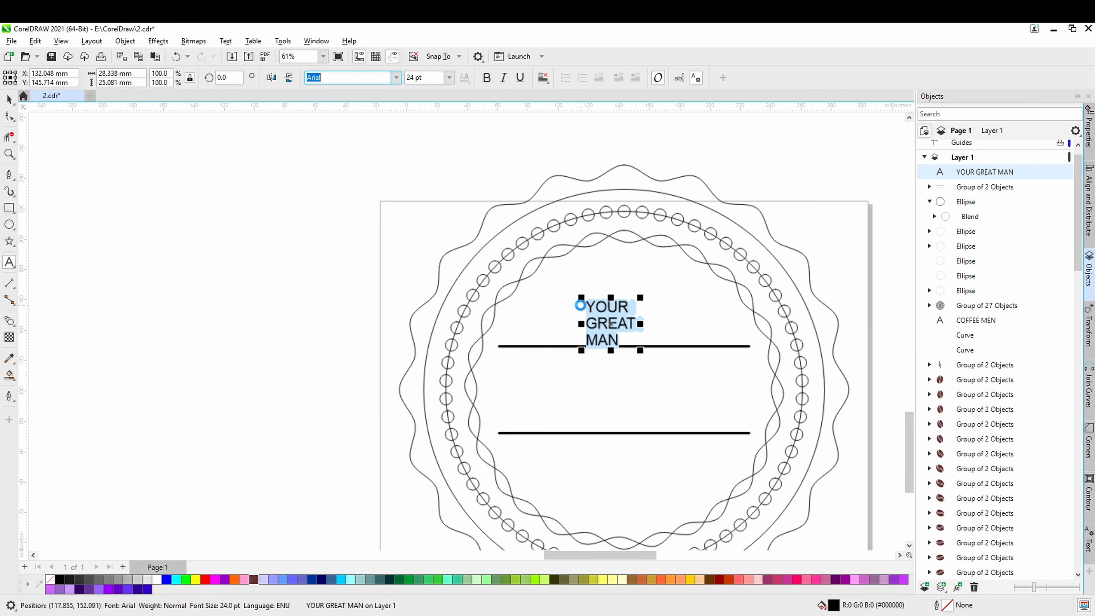
left_click(394, 77)
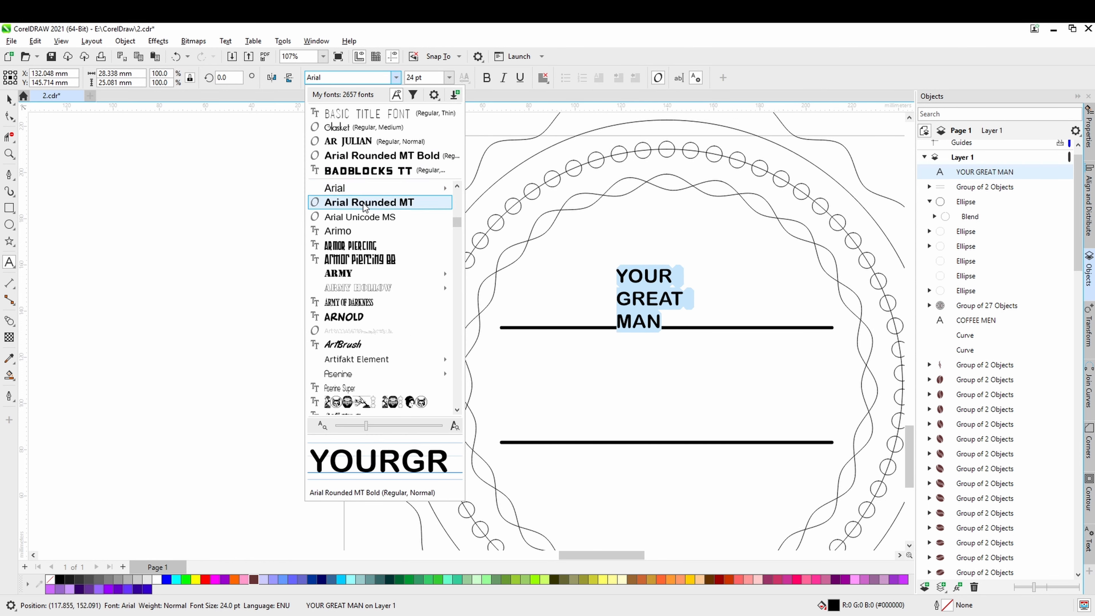
scroll(385, 300, "down", 4)
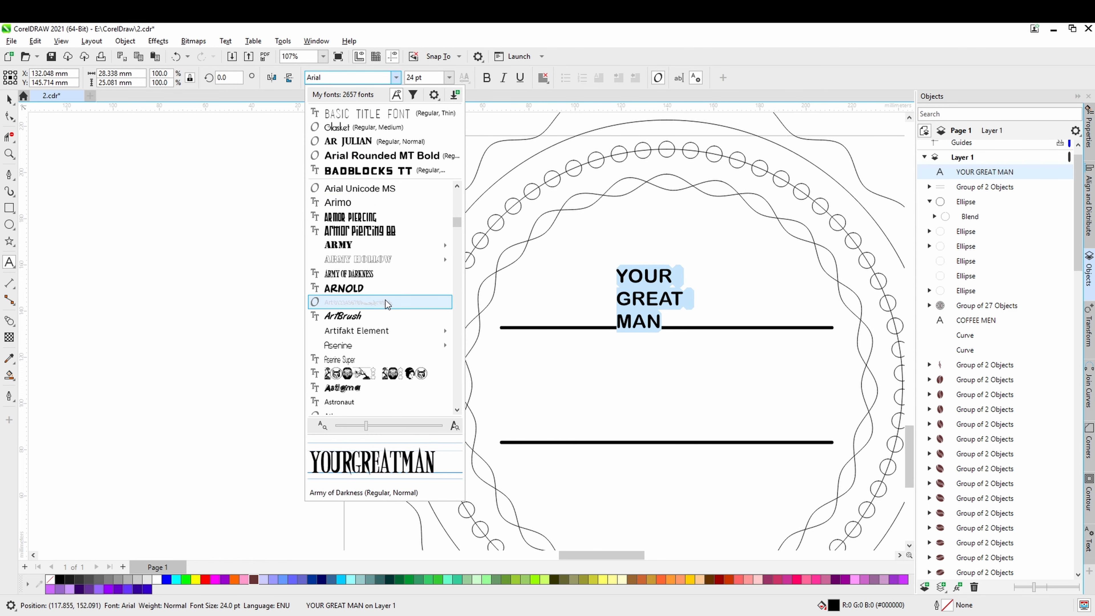
scroll(384, 299, "down", 2)
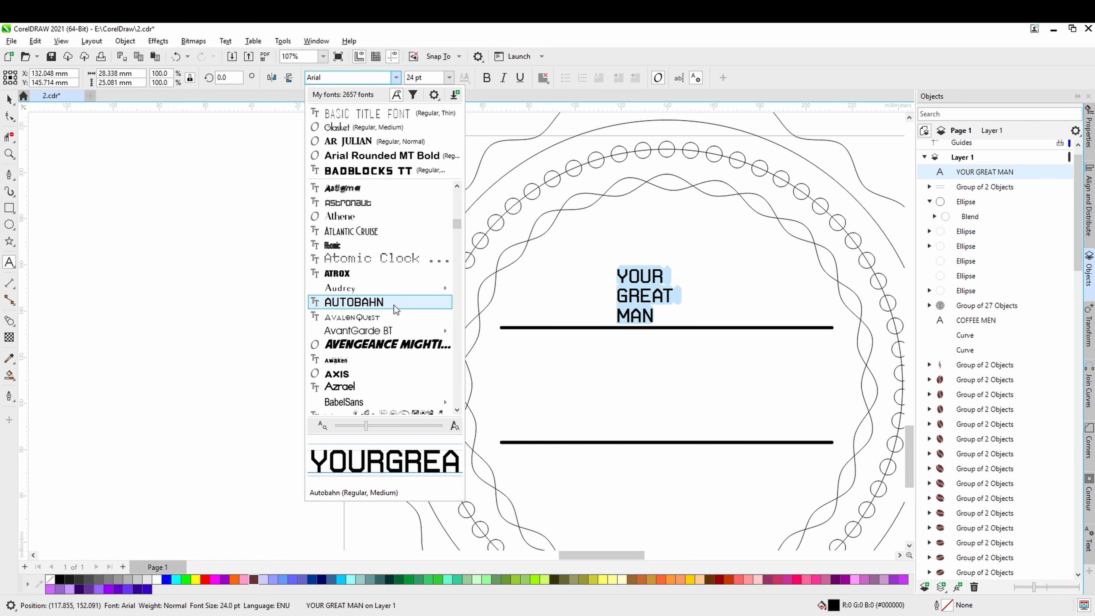
scroll(393, 305, "down", 7)
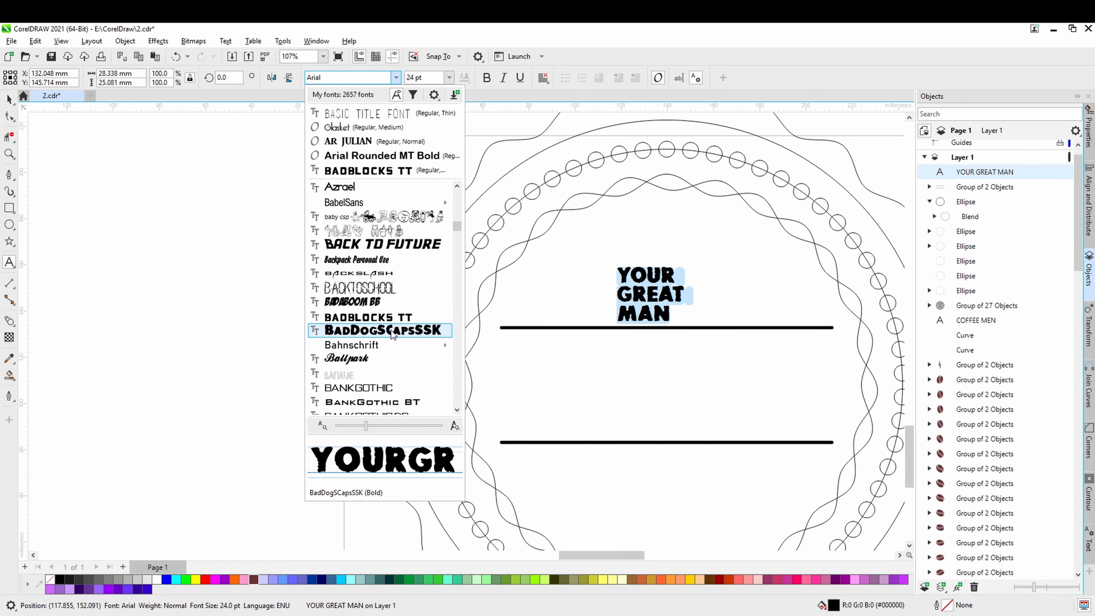
scroll(391, 332, "down", 7)
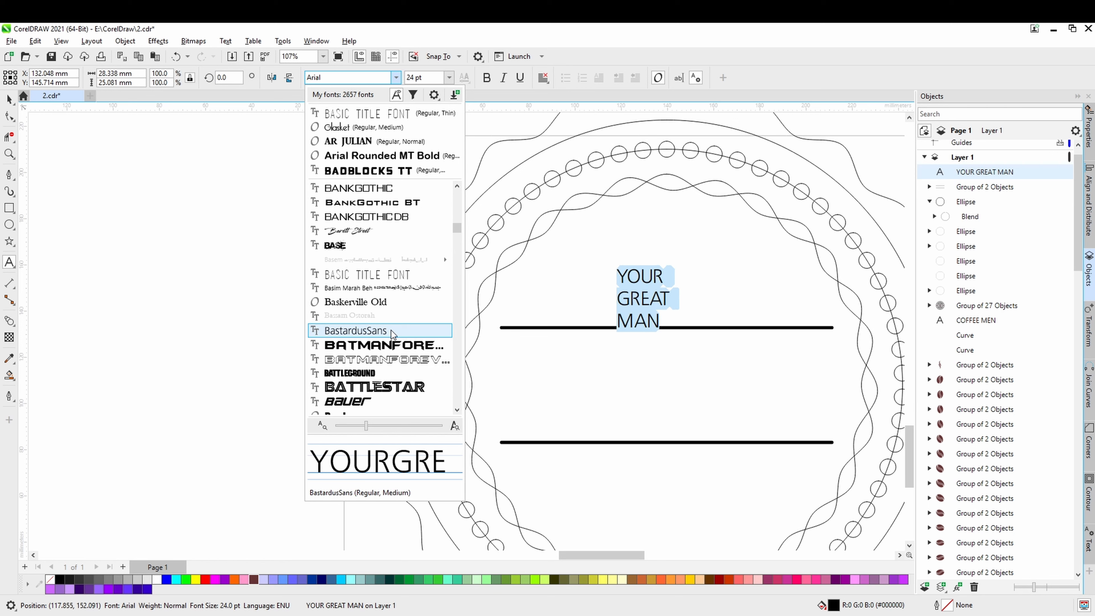
scroll(391, 330, "down", 2)
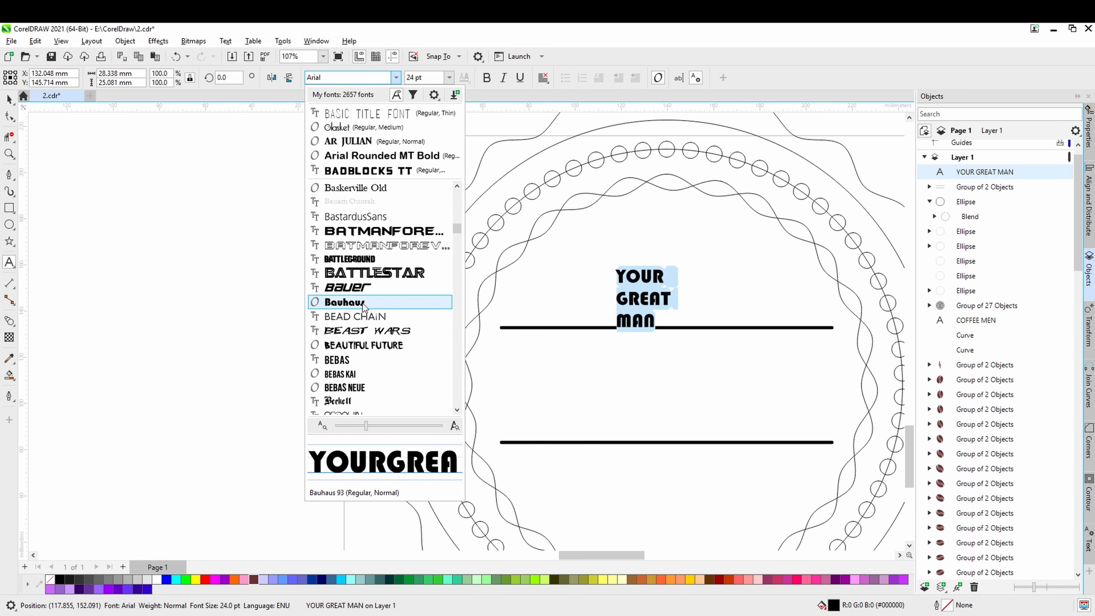
scroll(362, 303, "down", 5)
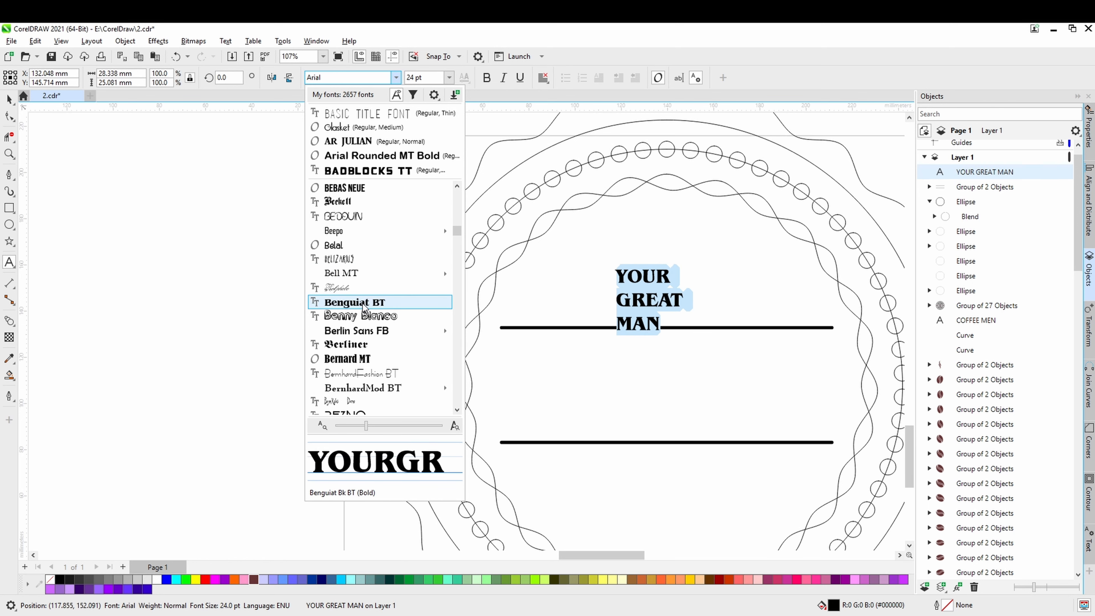
left_click(359, 363)
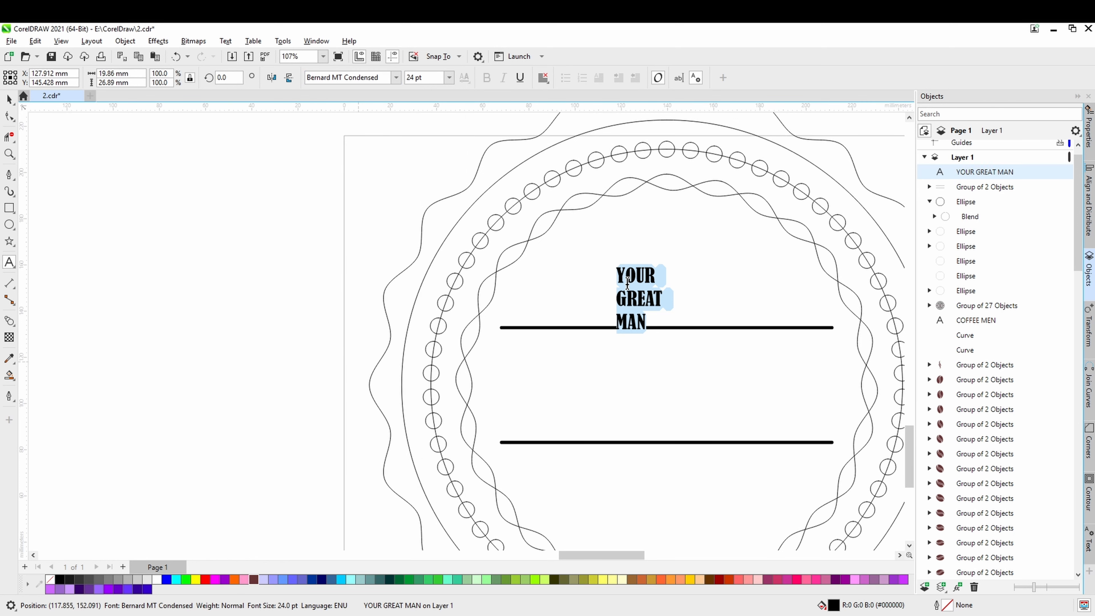
Shorten the first line of the three-line text from "YOUR" to "YOU"
left_click(654, 276)
key("BackSpace")
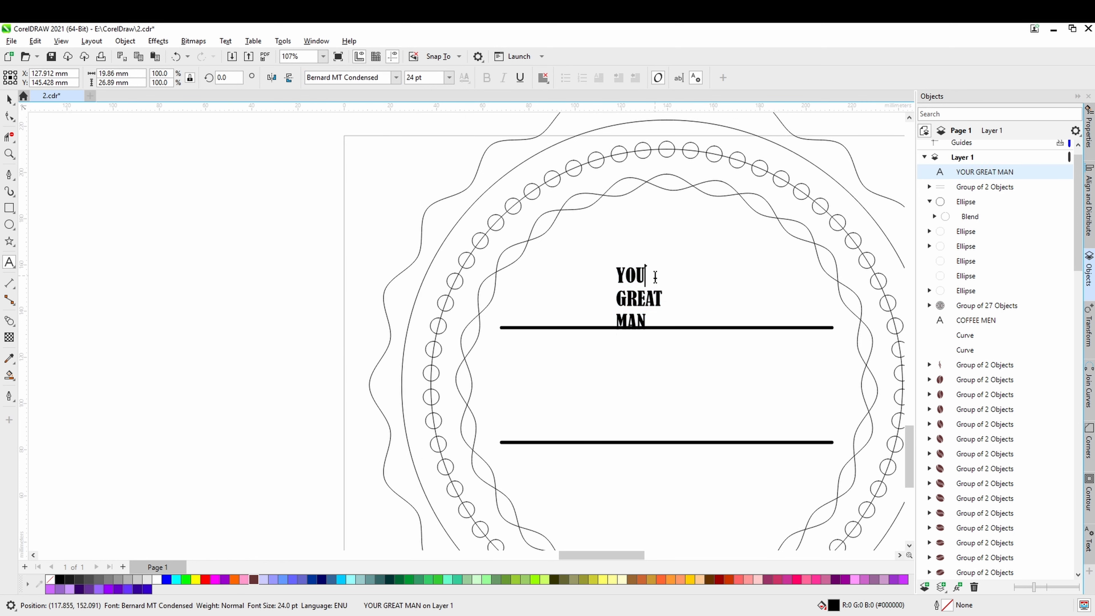
left_click(640, 300)
triple_click(641, 304)
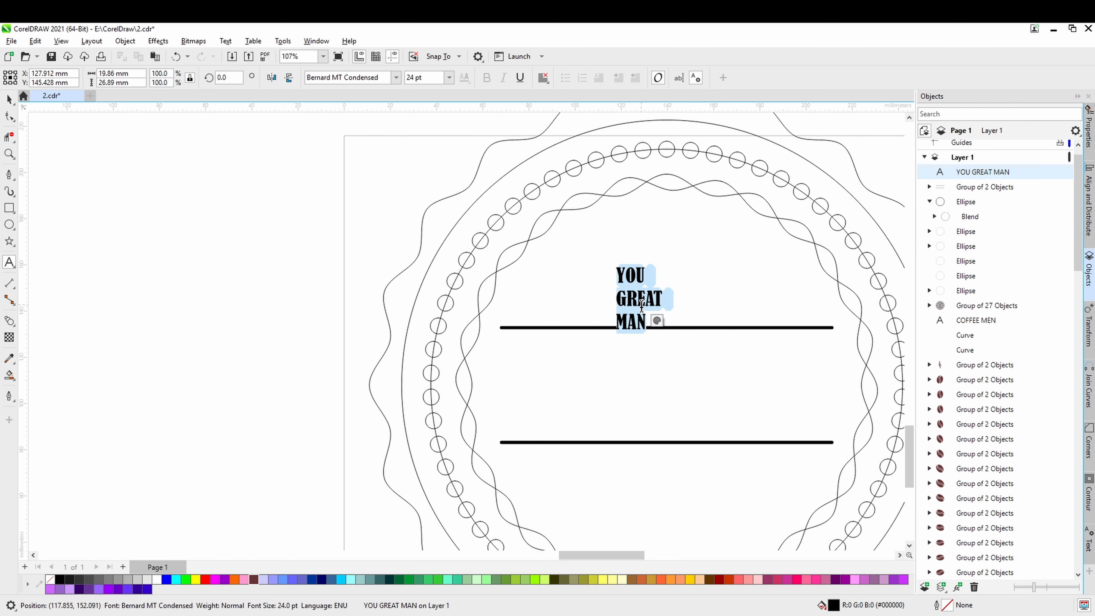
Break the three-line text apart into separate text objects, one for each word
left_click(9, 100)
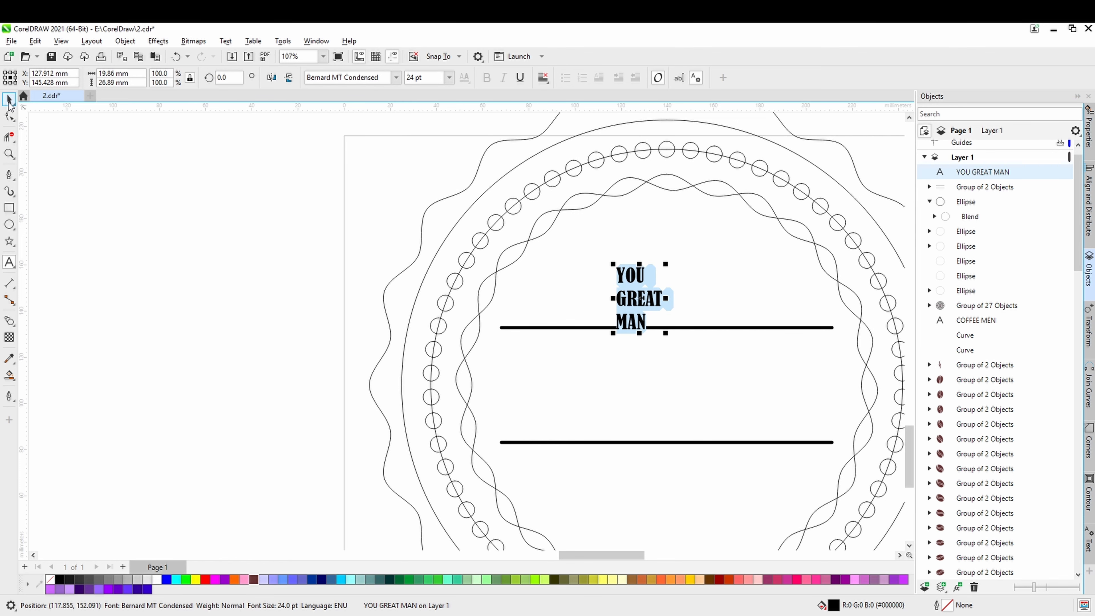
left_click(9, 104)
key("ctrl+k")
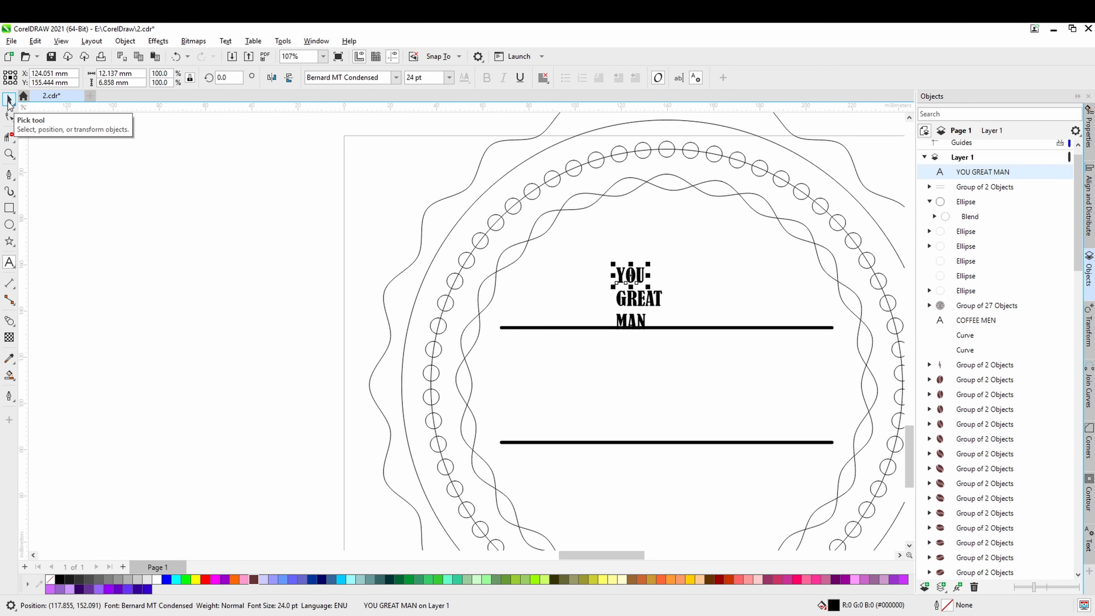
Move the word GREAT between the two horizontal lines and enlarge it to nearly fill the gap's height
left_click_drag(523, 357, 397, 307)
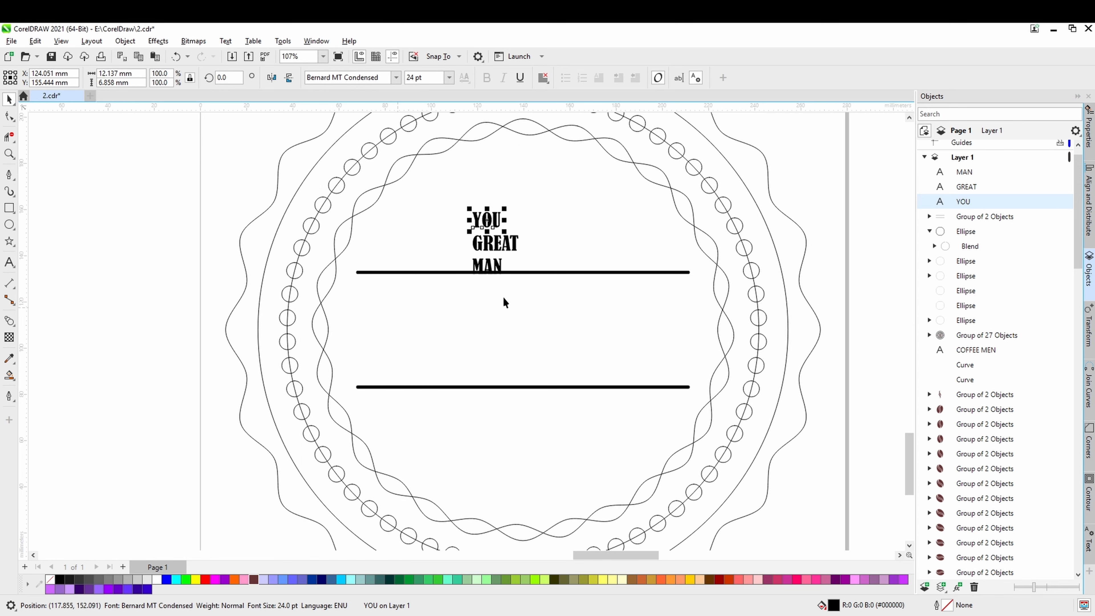
left_click_drag(490, 246, 684, 283)
left_click_drag(579, 325, 586, 328)
Scale the words YOU and MAN up together to about 347%, roughly 83 pt
left_click(490, 267)
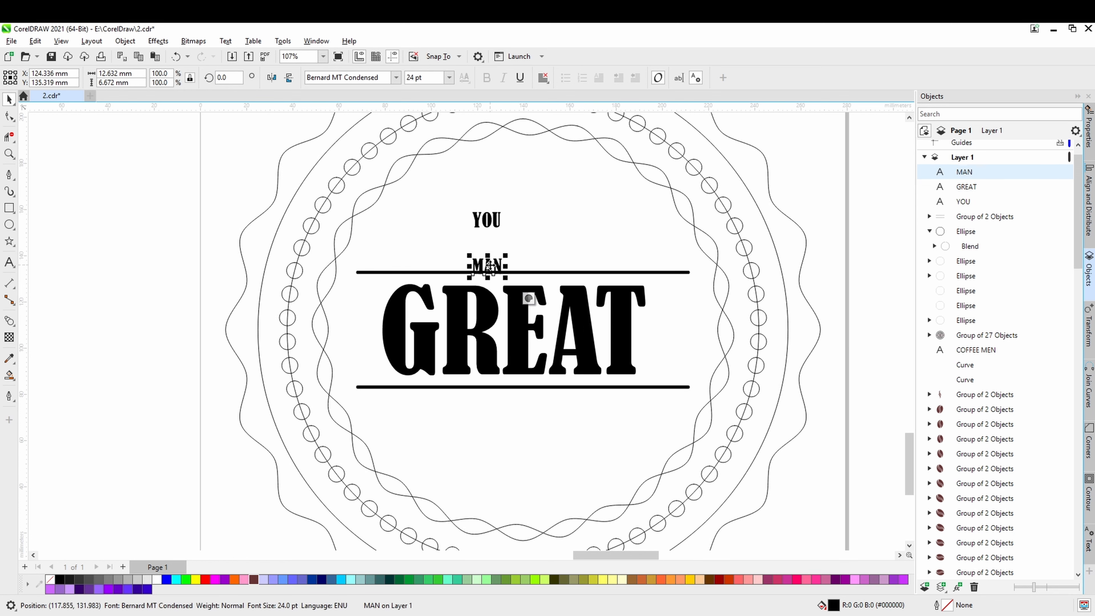
mouse_move(490, 266)
left_mouse_down()
mouse_move(520, 436)
mouse_move(530, 318)
mouse_move(511, 255)
mouse_move(491, 254)
left_mouse_up()
left_click(486, 220, "shift")
left_click_drag(510, 209, 626, 161)
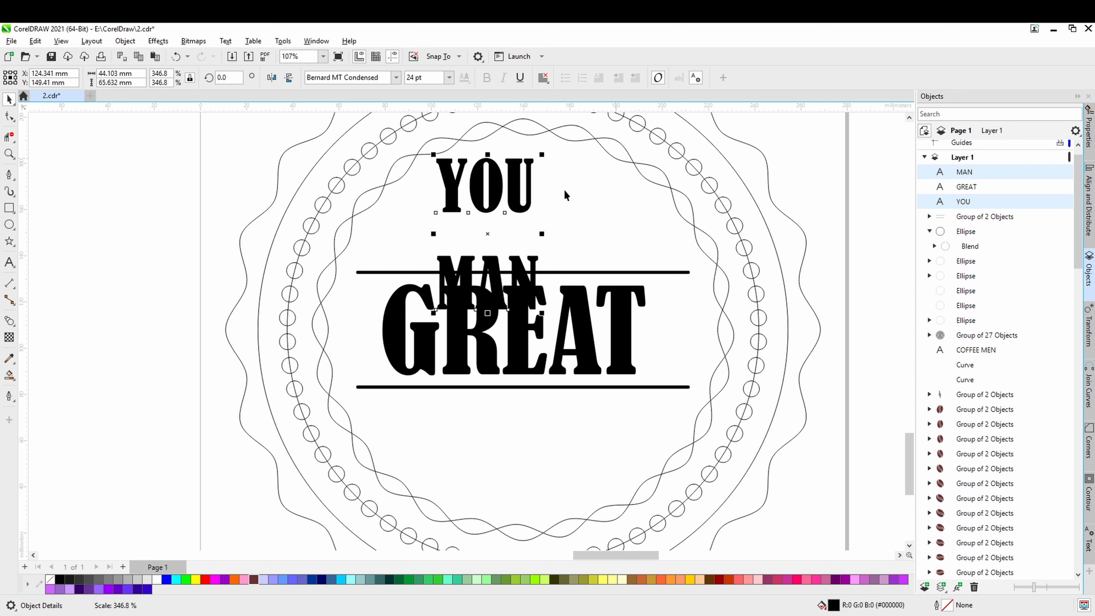
left_click(498, 278)
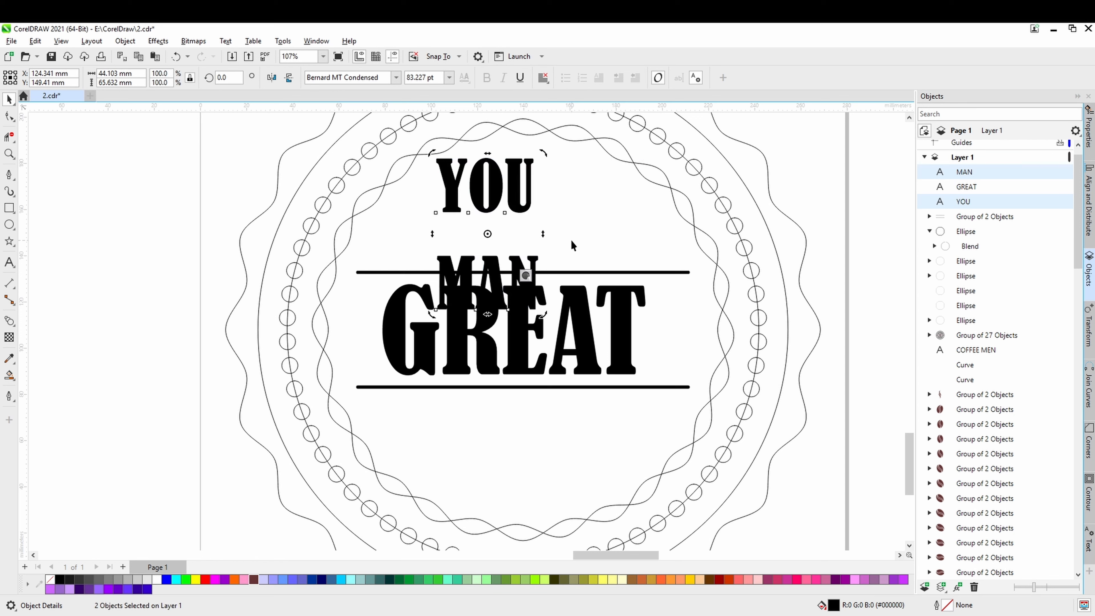
left_click(574, 245)
Place the word MAN below the lower line and the word YOU above the upper line, near the badge's vertical axis
double_click(494, 274)
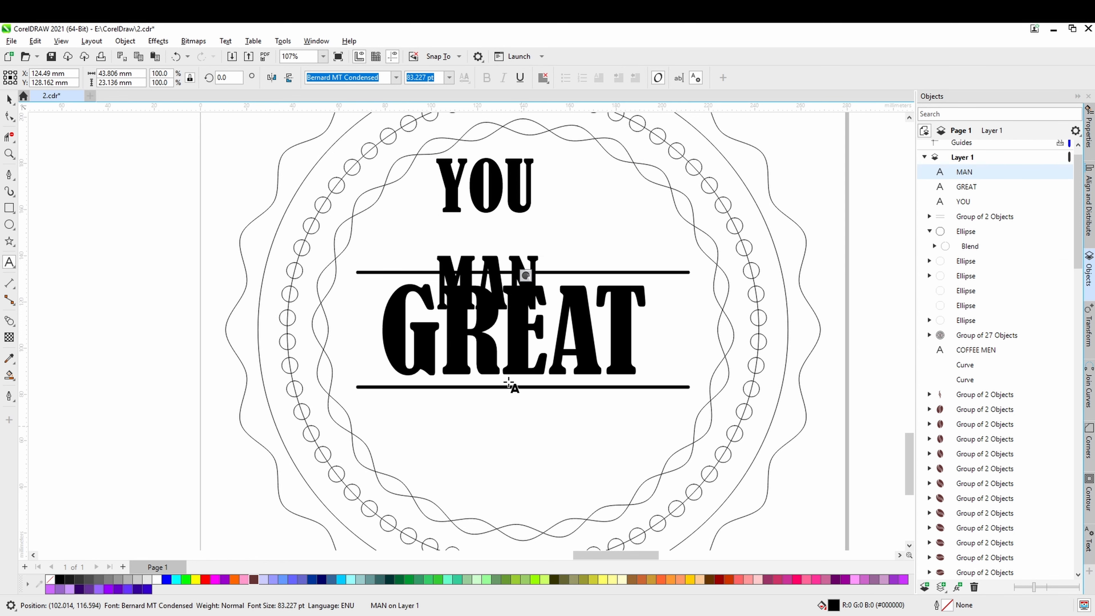
left_click(9, 100)
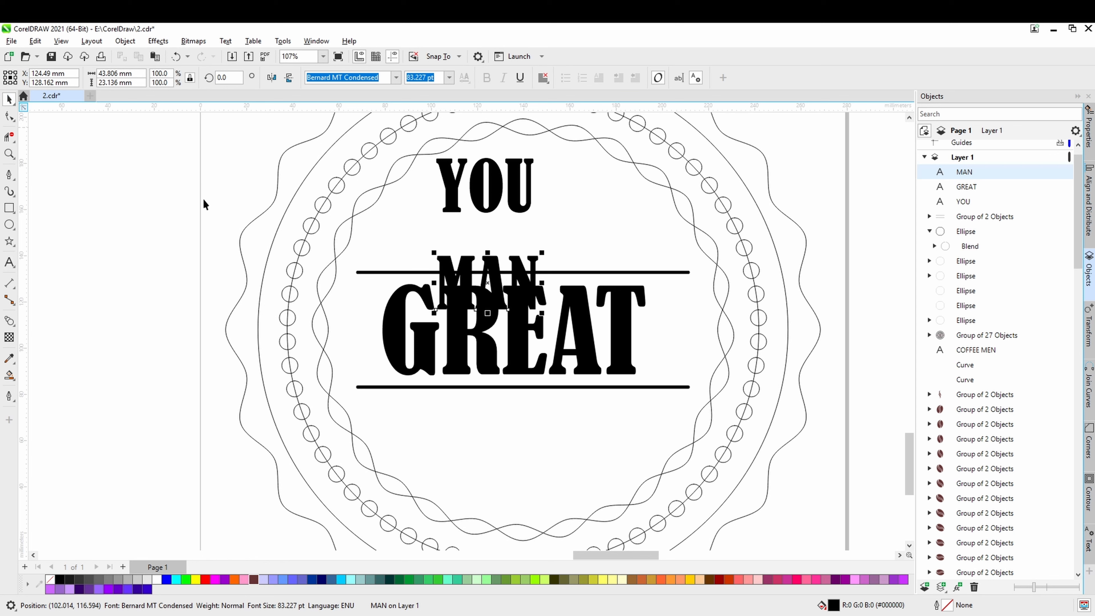
left_click_drag(489, 288, 519, 442)
left_click(493, 199)
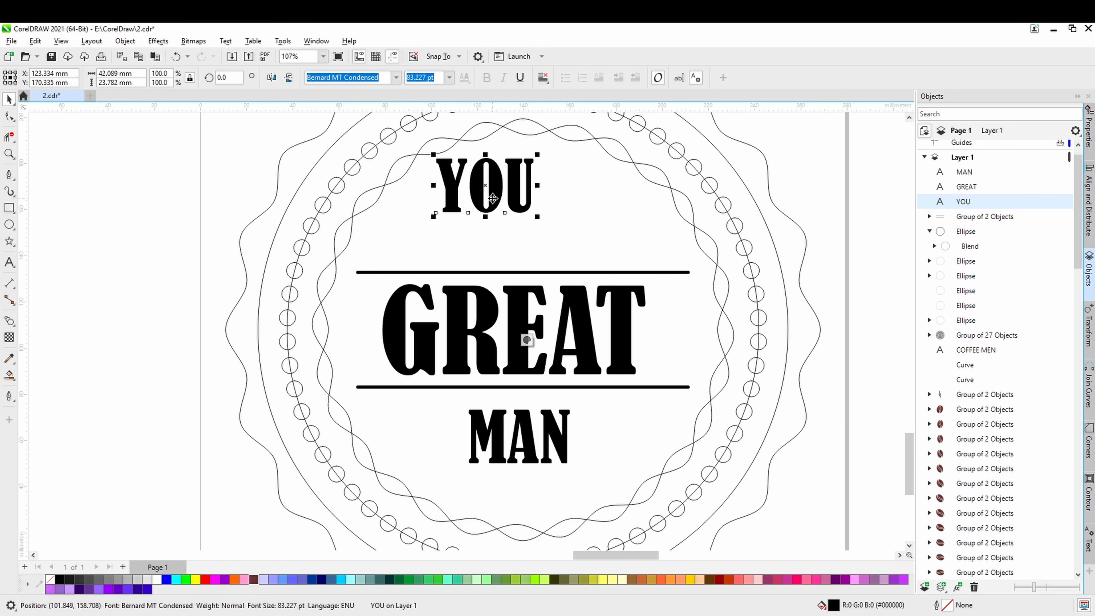
left_click_drag(492, 199, 524, 237)
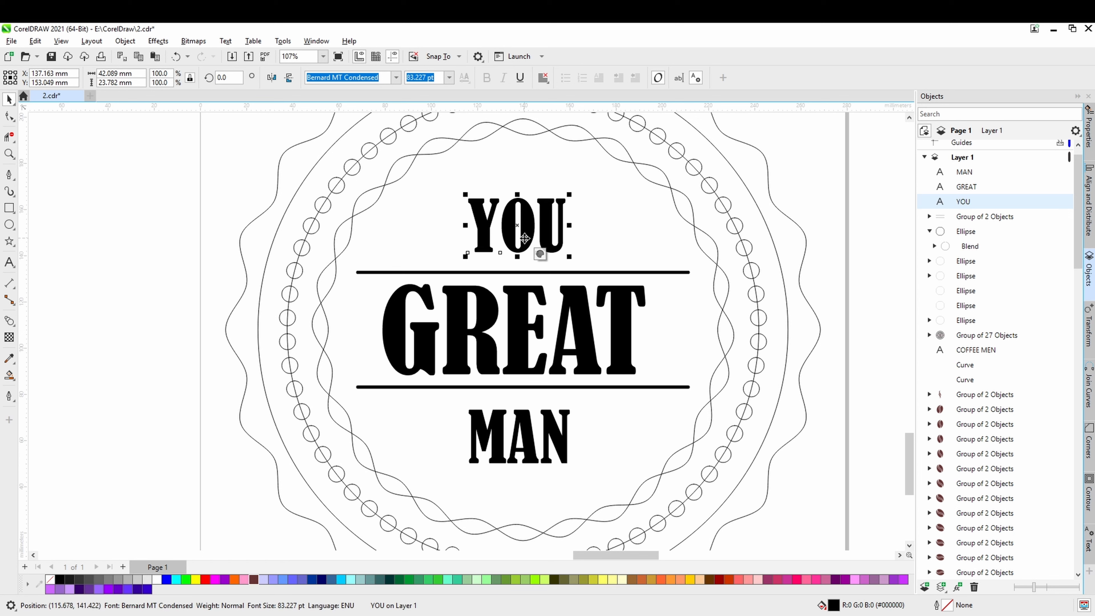
Set the font of the words YOU and MAN to Arial Rounded MT Bold
double_click(524, 238)
key("ctrl+a")
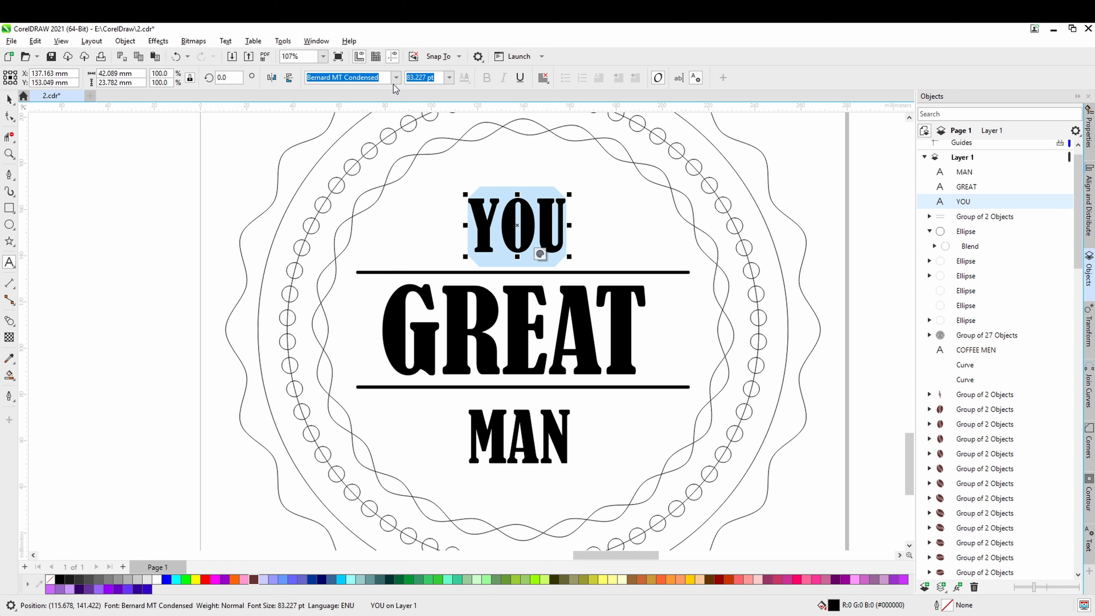
left_click(396, 79)
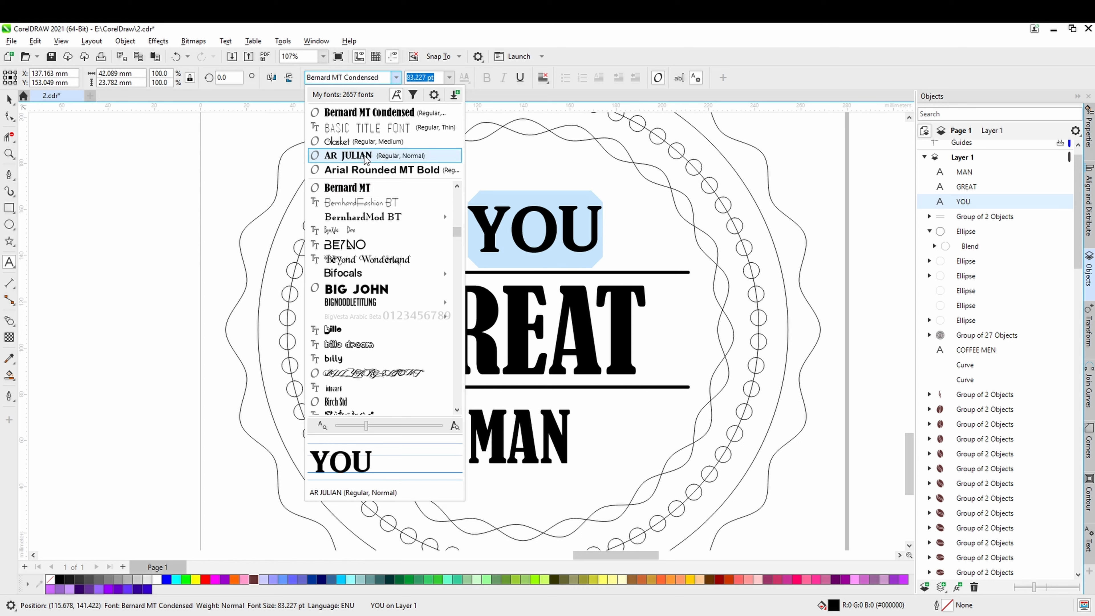
left_click(365, 171)
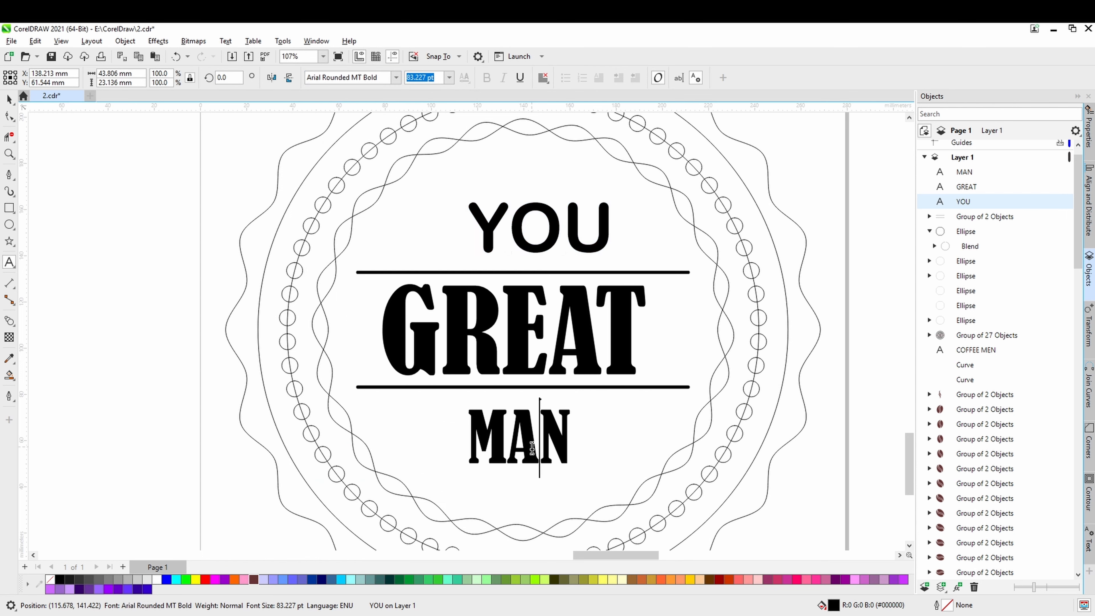
left_click(396, 78)
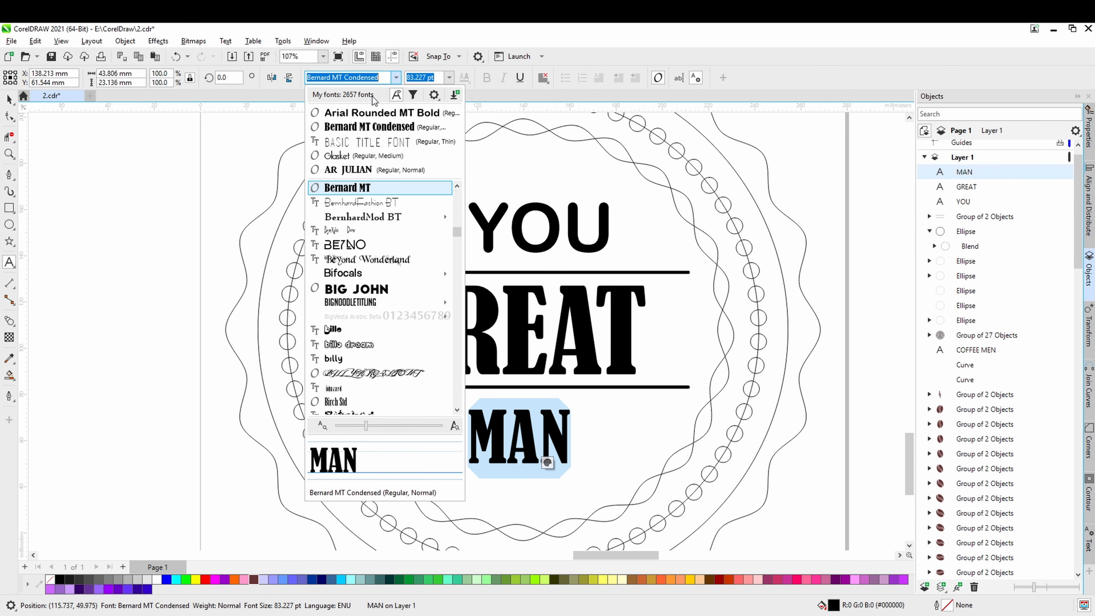
left_click(365, 112)
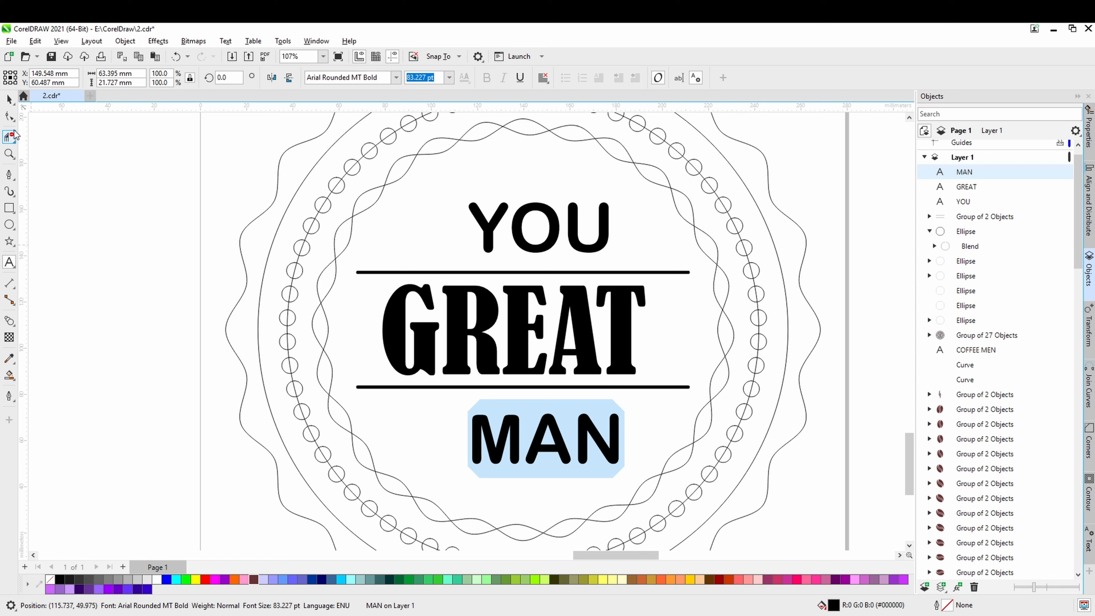
Shift the words YOU and MAN together about 11 mm to the left to roughly centre them in the badge
left_click(10, 100)
left_click(545, 243, "shift")
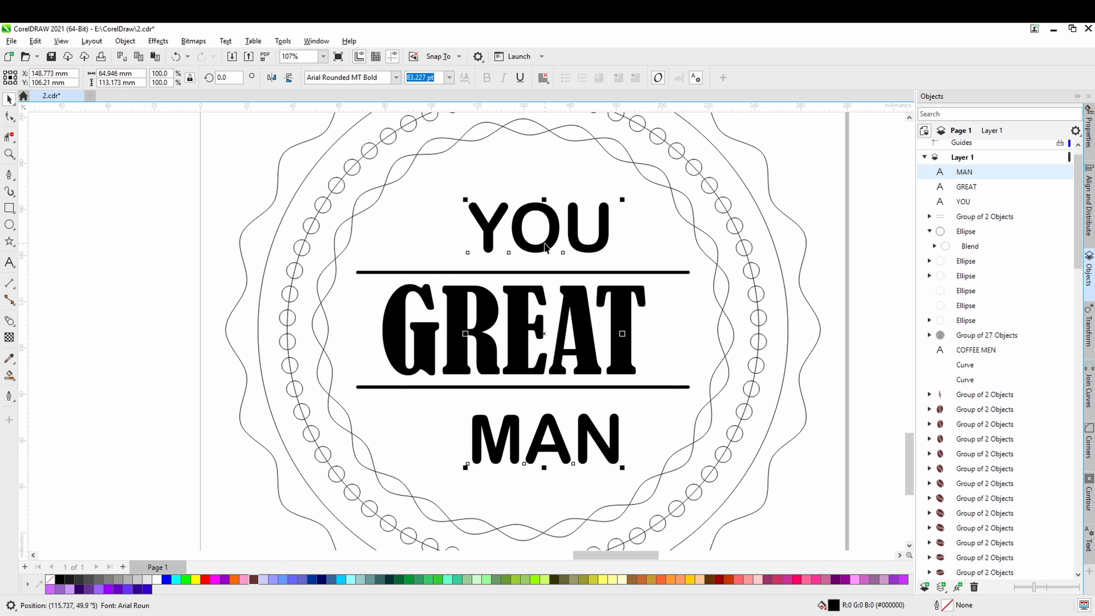
left_click_drag(545, 244, 519, 243)
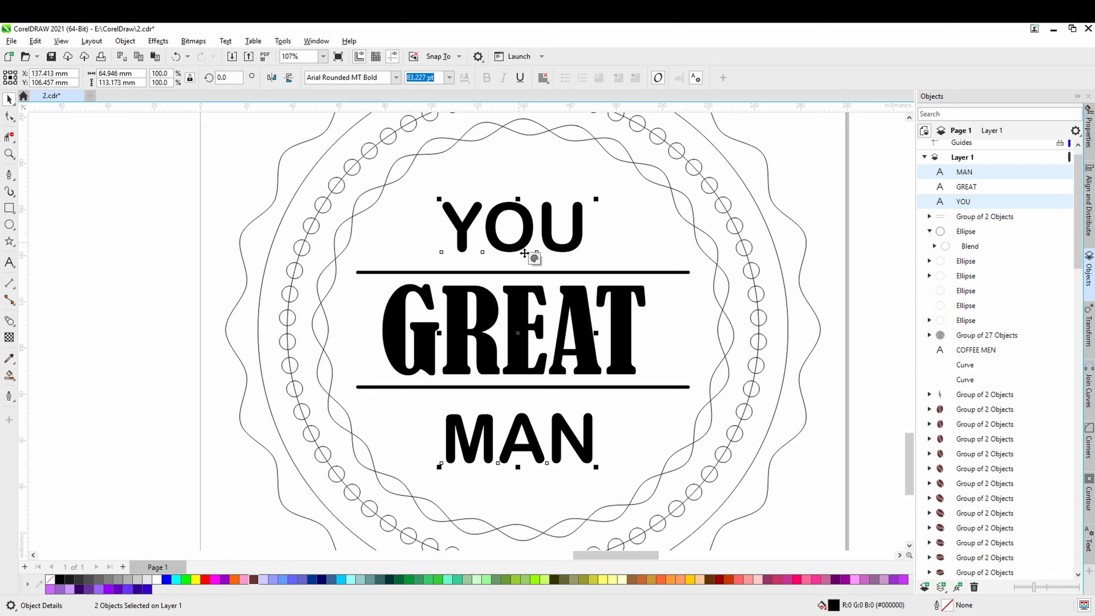
key("Escape")
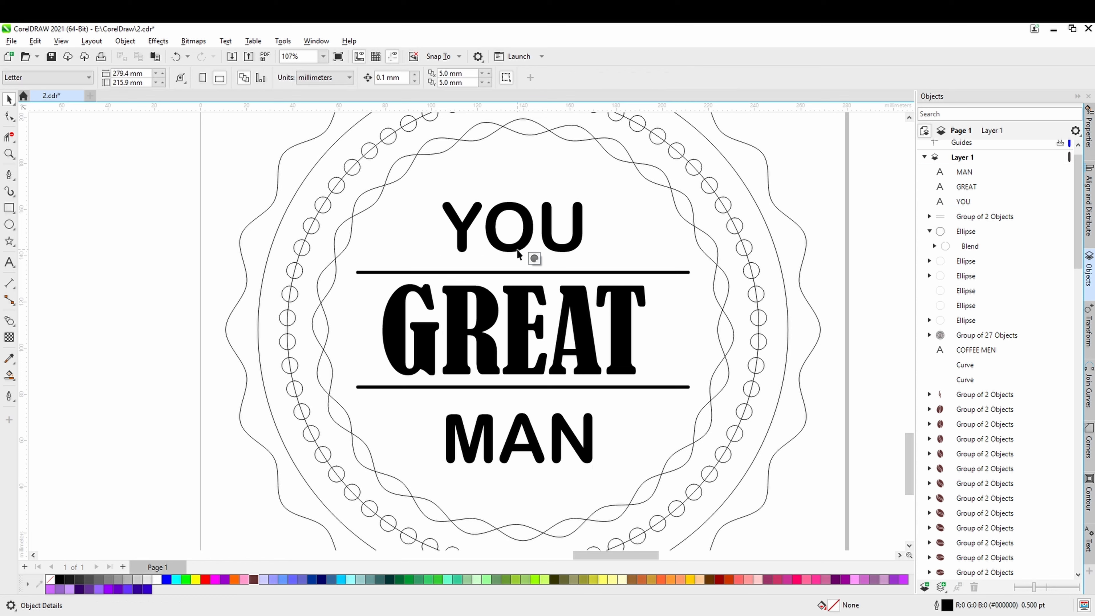
Nudge the word YOU about 2 mm down towards the upper horizontal line
left_click(517, 249)
key("Down")
key("Down")
key("Down")
key("Down")
key("Down")
key("Down")
key("Down")
key("Down")
key("Down")
key("Down")
key("Down")
key("Down")
key("Down")
key("Down")
key("Down")
key("Down")
key("Down")
key("Down")
key("Down")
key("Down")
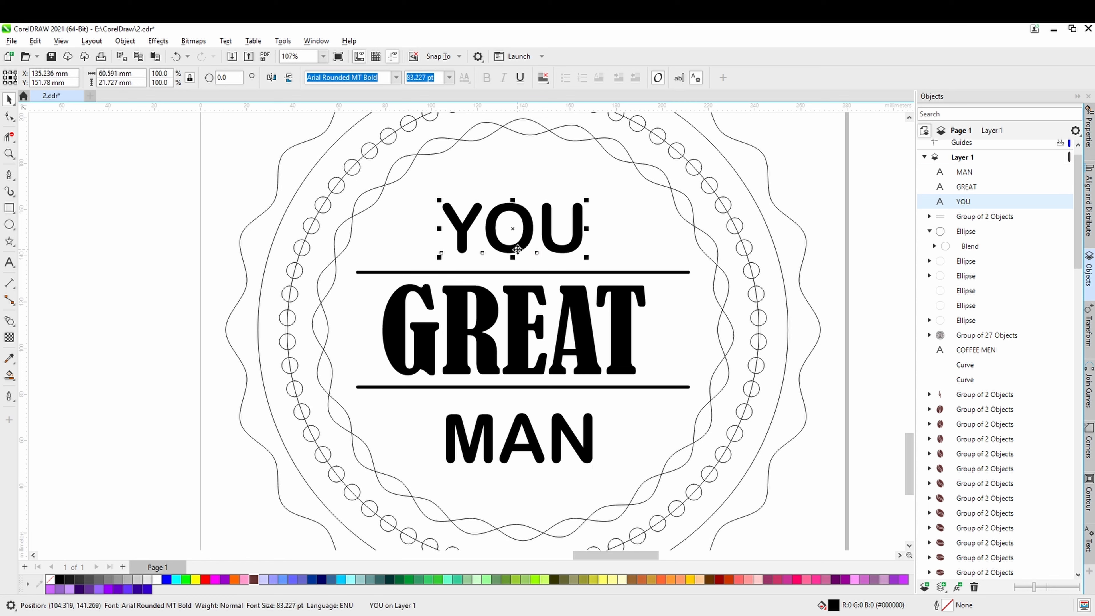
Nudge the word MAN about 2.6 mm up towards the lower horizontal line
left_click(531, 432)
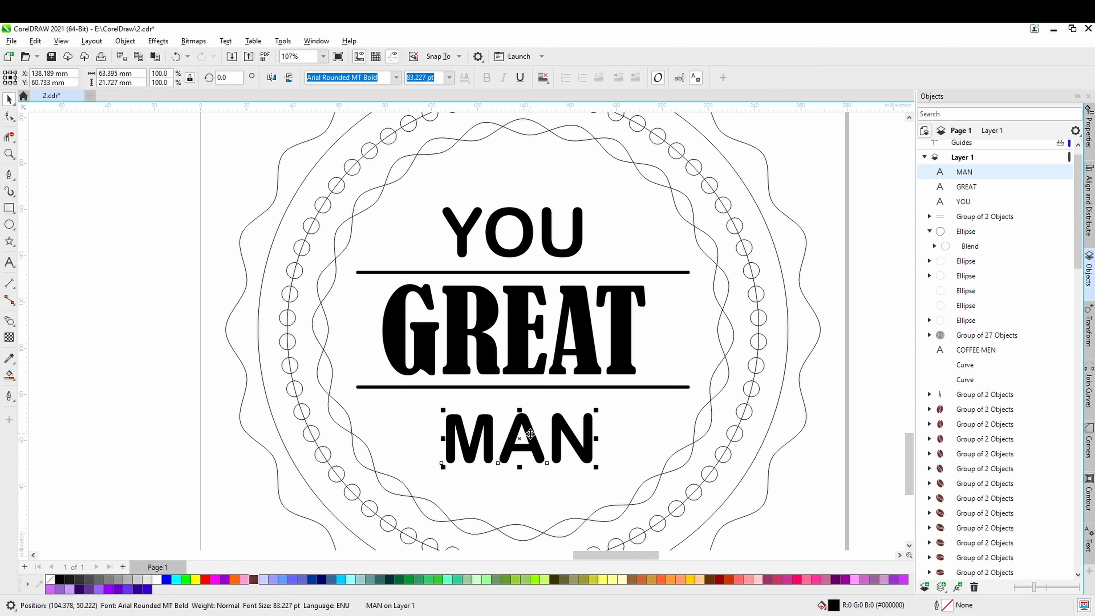
key("Up")
key("Up")
key("Up")
key("Up")
key("Up")
key("Up")
key("Up")
key("Up")
key("Up")
key("Up")
key("Up")
key("Up")
key("Up")
key("Up")
key("Up")
key("Up")
key("Up")
key("Up")
key("Up")
key("Up")
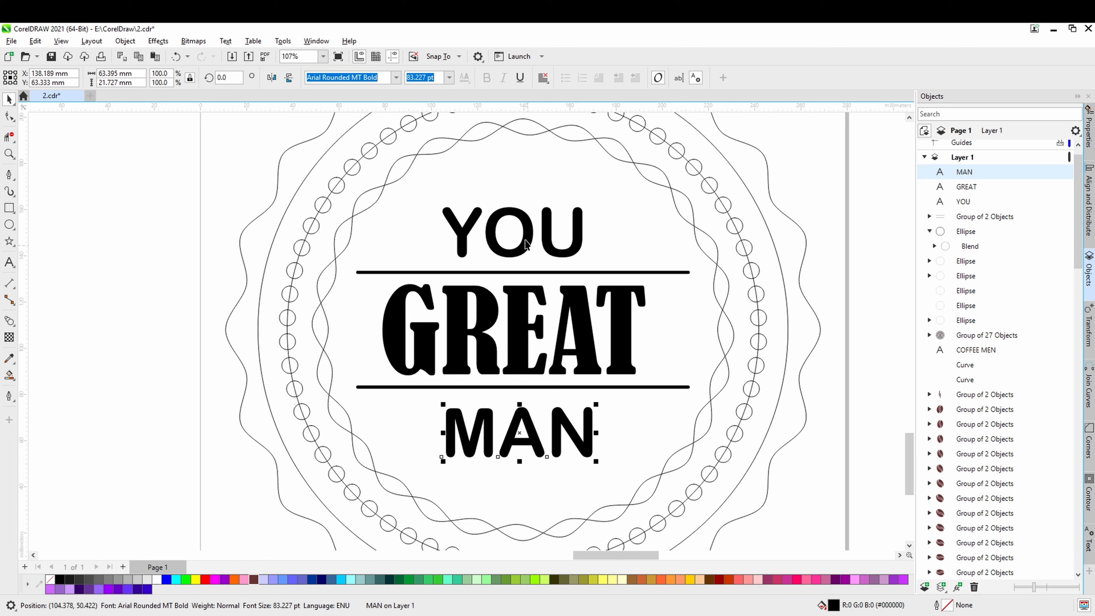
Centre the word YOU on the vertical axis of the word MAN
left_click(525, 238)
key("Up")
key("Up")
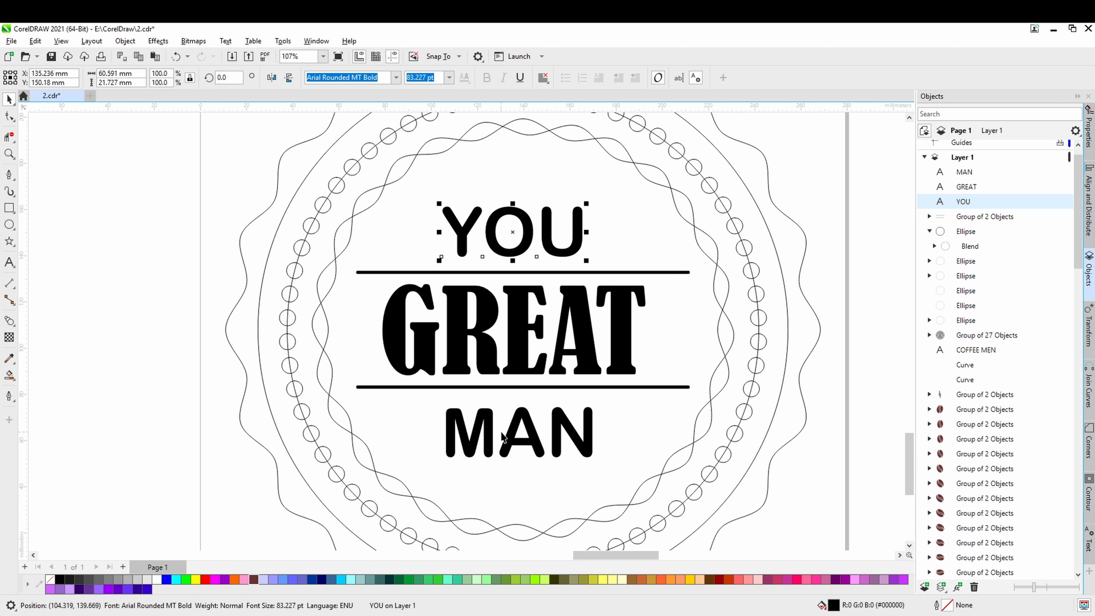
left_click(534, 431, "shift")
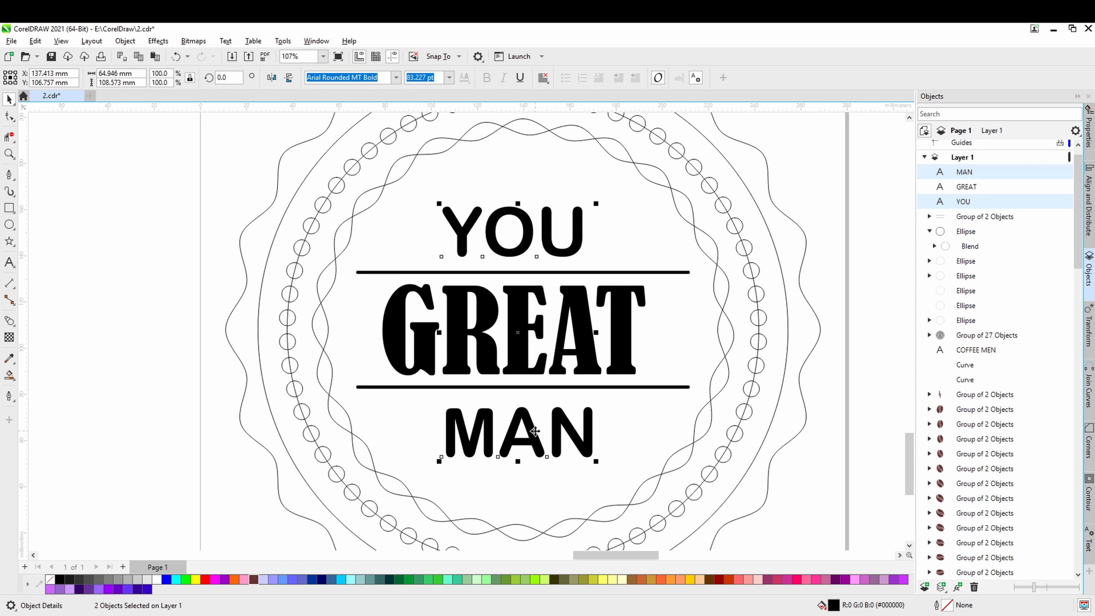
key("c")
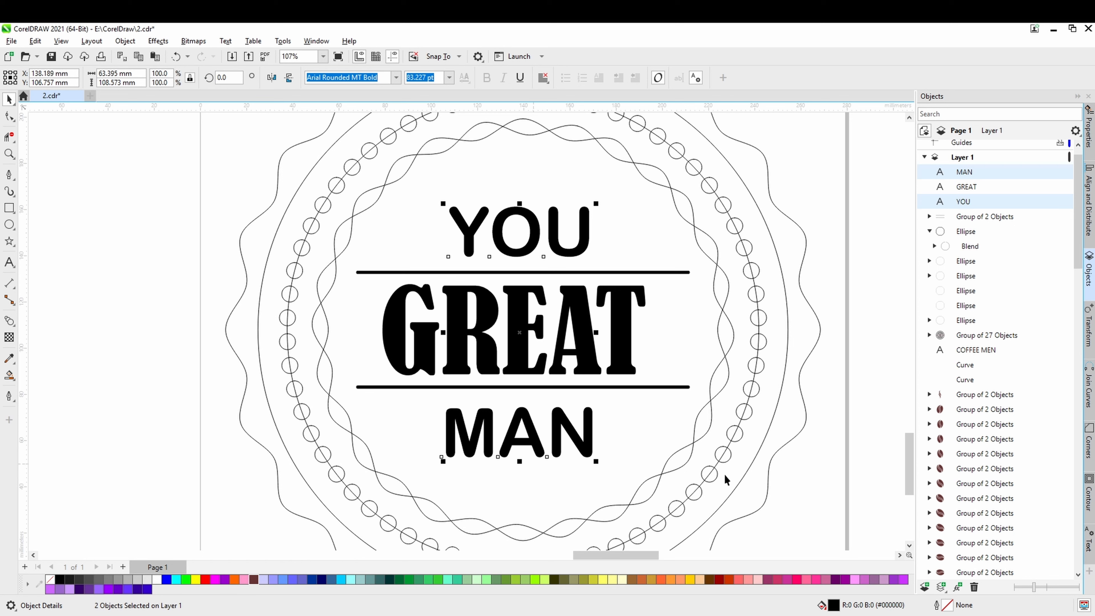
left_click(810, 496)
left_click(571, 439)
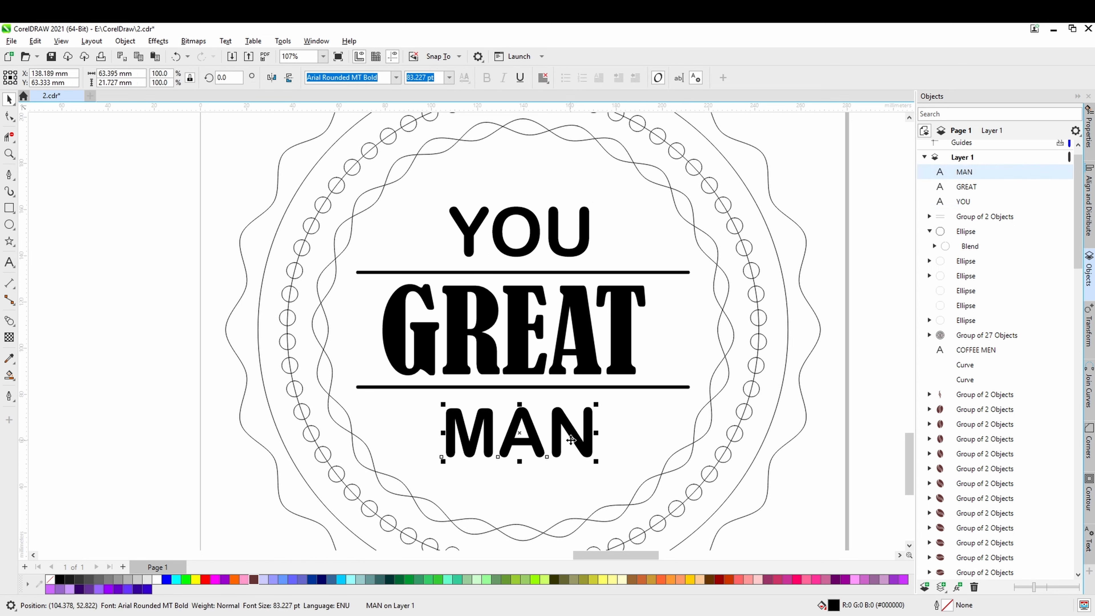
left_click(528, 246, "shift")
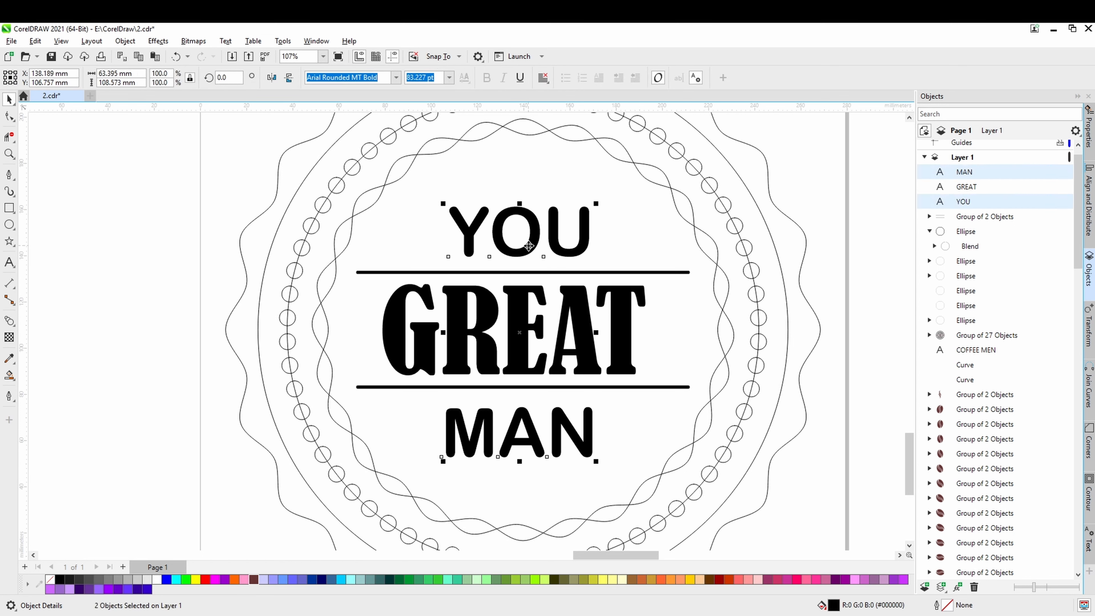
left_click(787, 494)
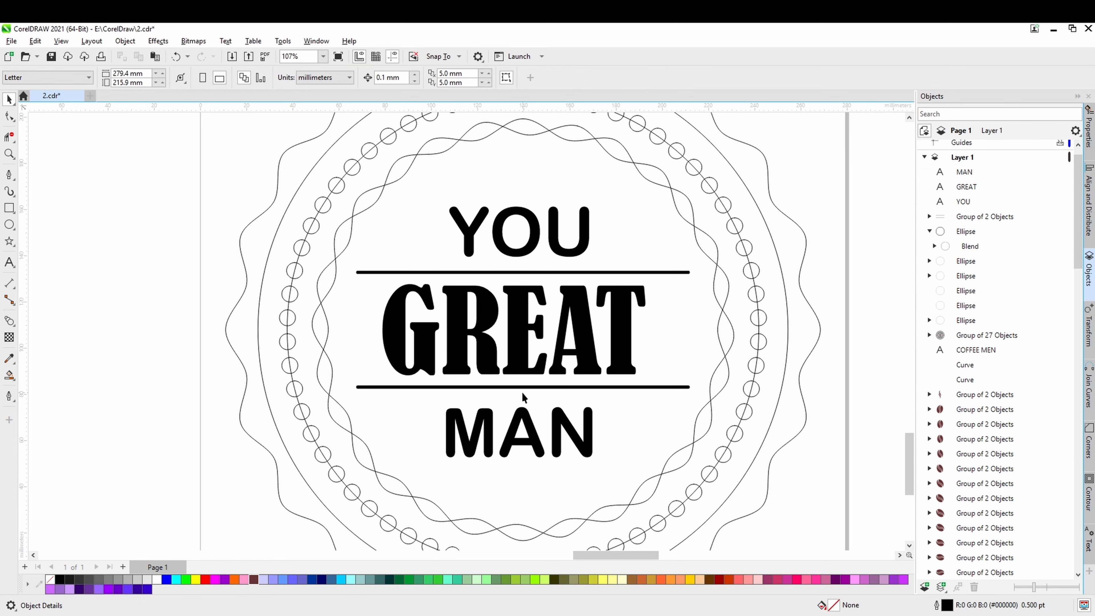
Centre the word GREAT on the vertical axis of the badge's outer wavy border
left_click(519, 358)
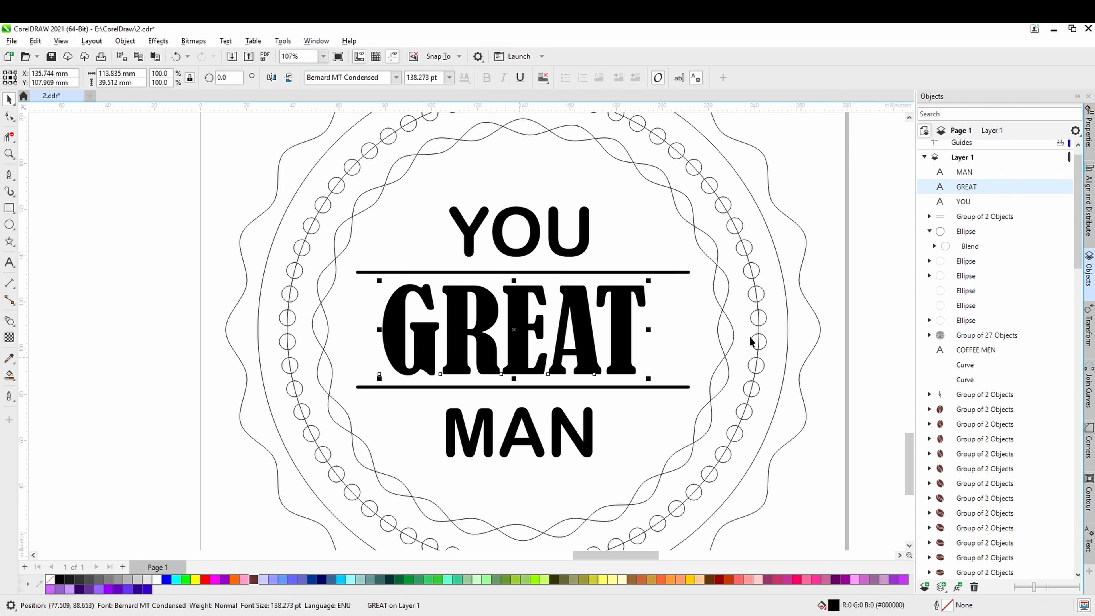
left_click(815, 317, "shift")
key("c")
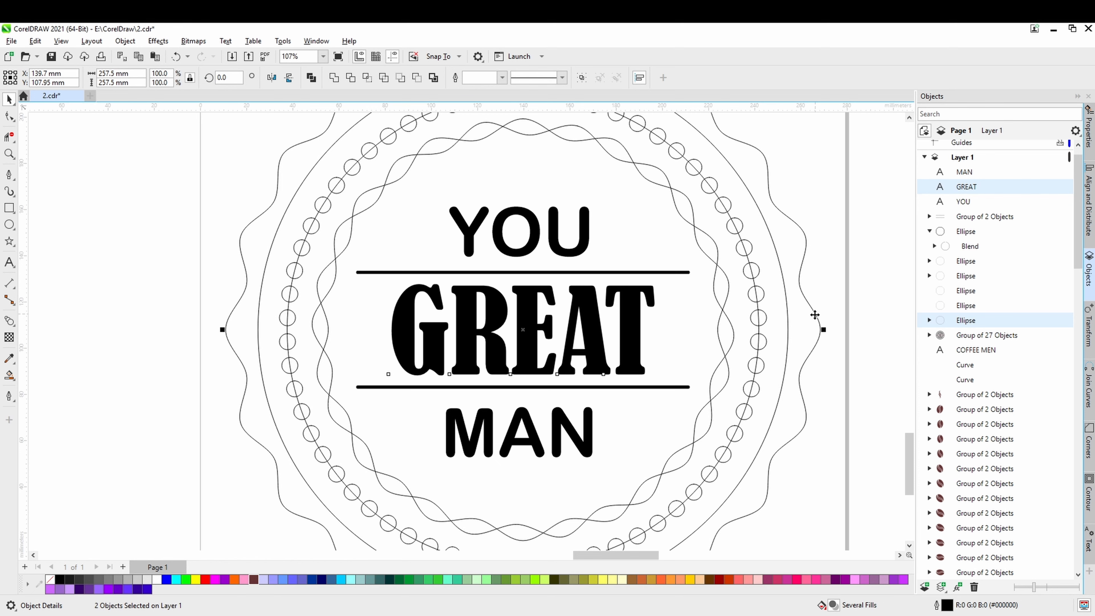
left_click(816, 433)
scroll(521, 431, "down", 2)
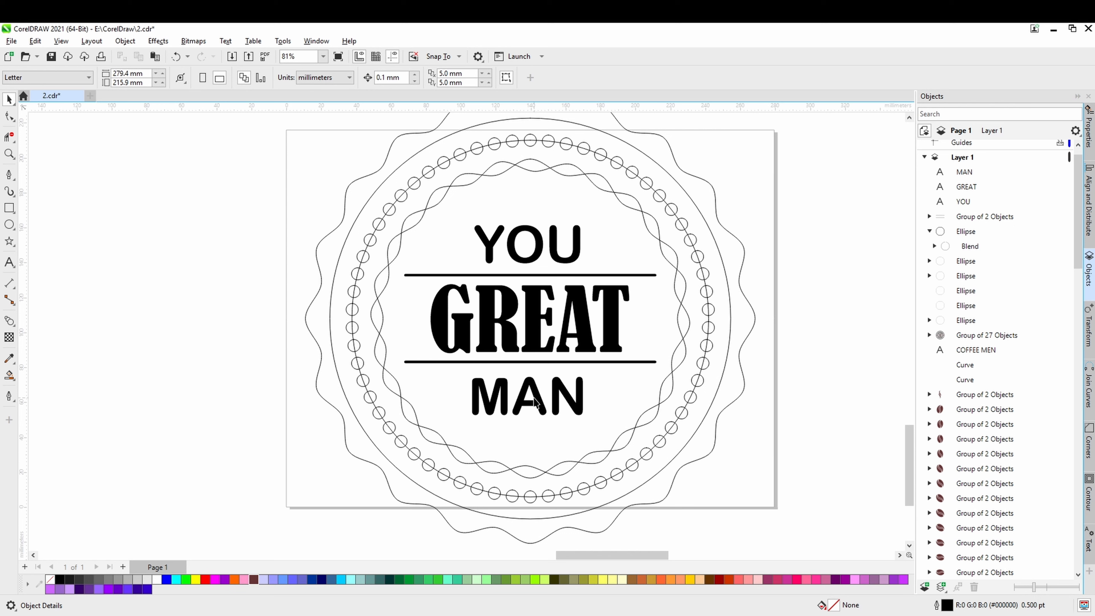
Move the words YOU, GREAT and MAN together about 12 mm up inside the badge
left_click(536, 405)
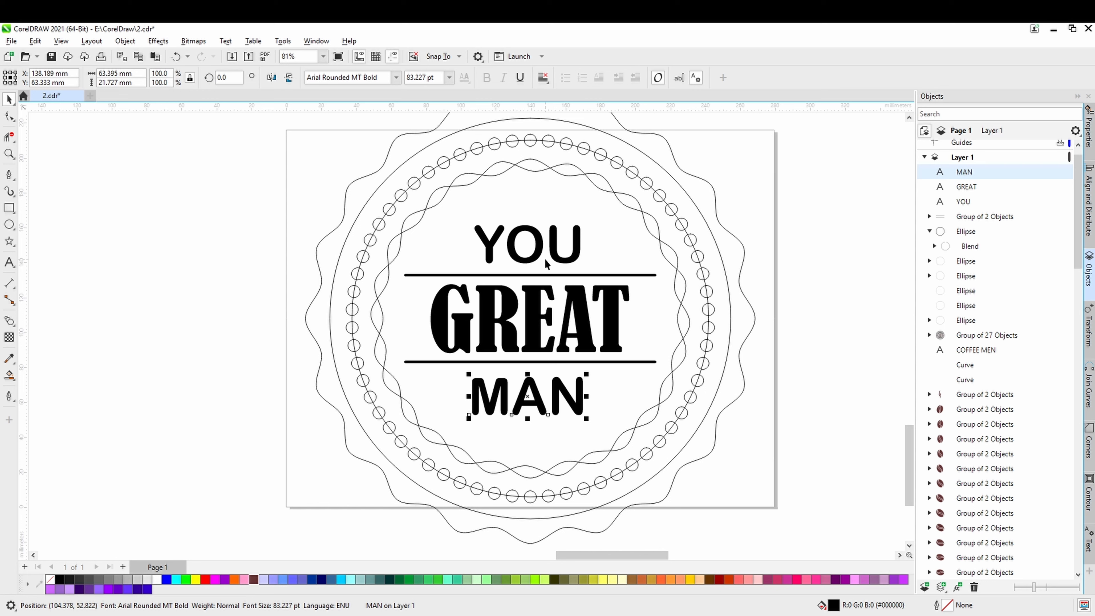
left_click(545, 362, "shift")
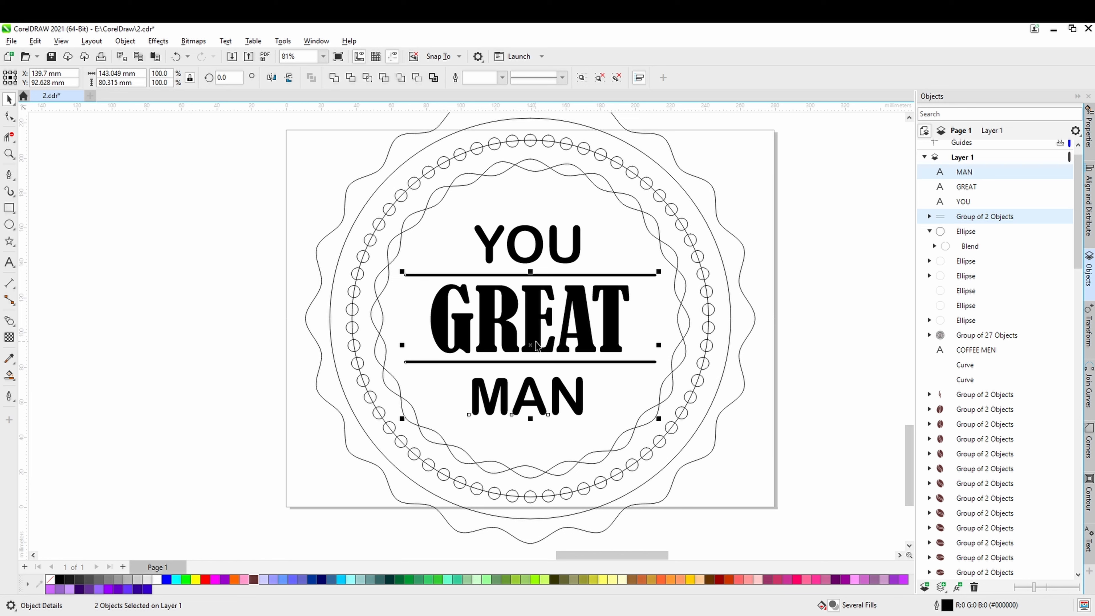
left_click(534, 344, "shift")
left_click(554, 274, "shift")
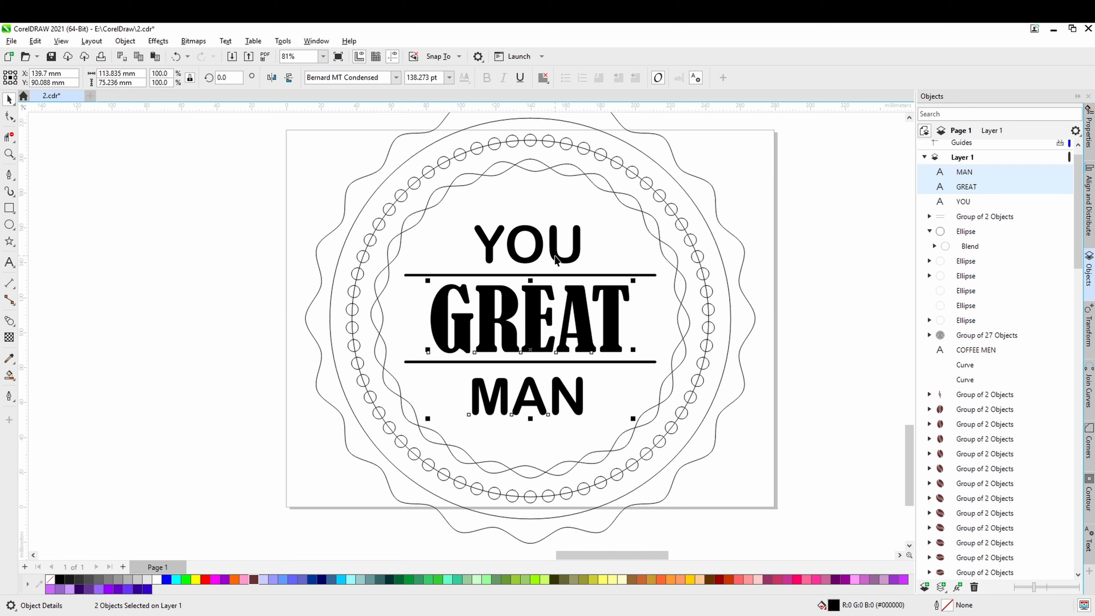
left_click(556, 256, "shift")
key("Up")
key("Up")
key("Up")
key("Up")
key("Up")
key("Up")
key("Up")
key("Up")
key("Up")
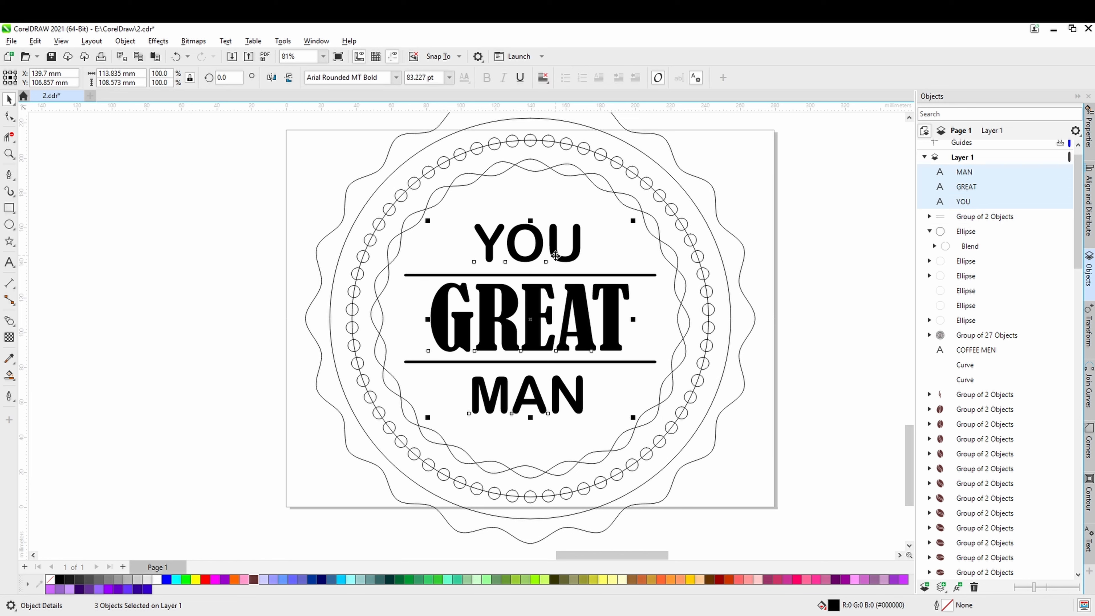
key("Up")
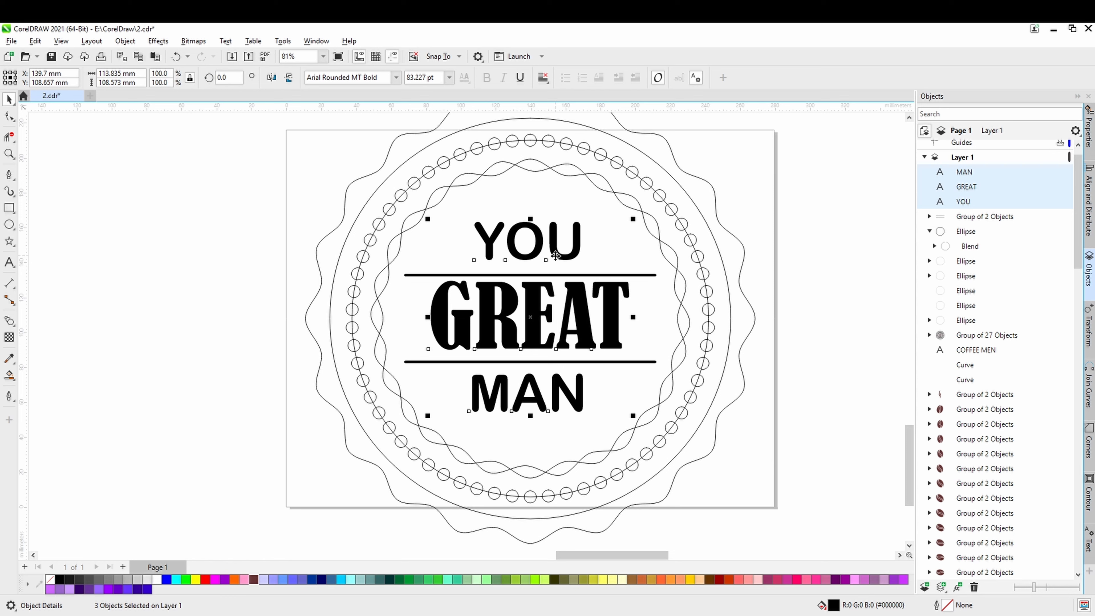
key("Up")
key("Up")
key("Up")
key("Up")
key("Up")
key("Up")
key("Up")
key("Up")
key("Up")
key("Up")
key("Up")
key("Up")
key("Up")
key("Up")
key("Up")
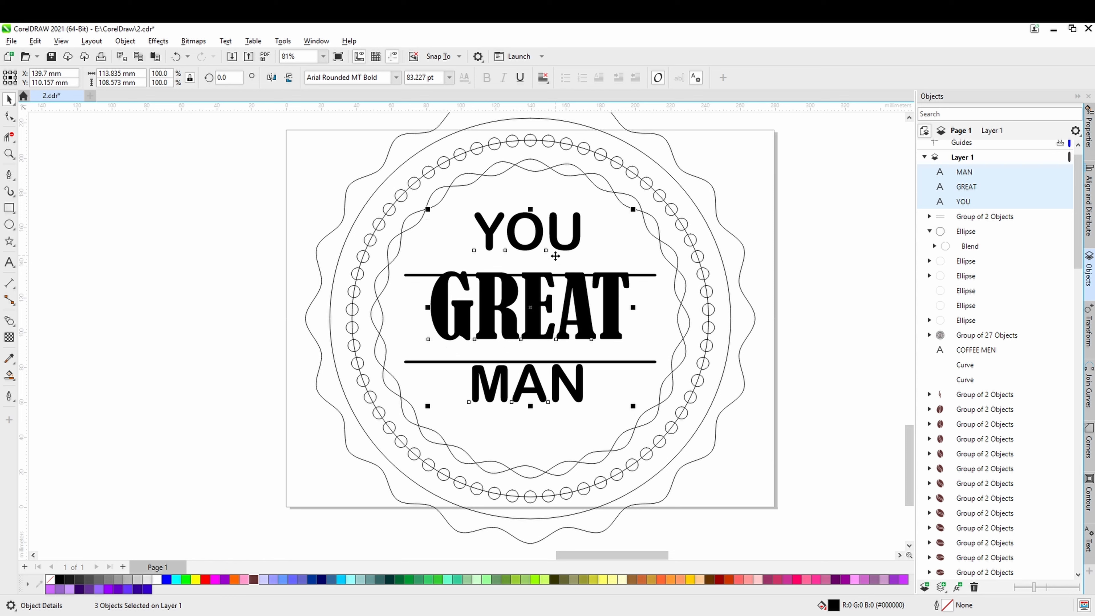
key("Up")
key("Up")
key("Up")
key("Up")
key("Up")
key("Up")
key("Up")
key("Up")
key("Up")
key("Up")
key("Up")
key("Up")
key("Up")
key("Up")
key("Up")
key("Up")
key("Up")
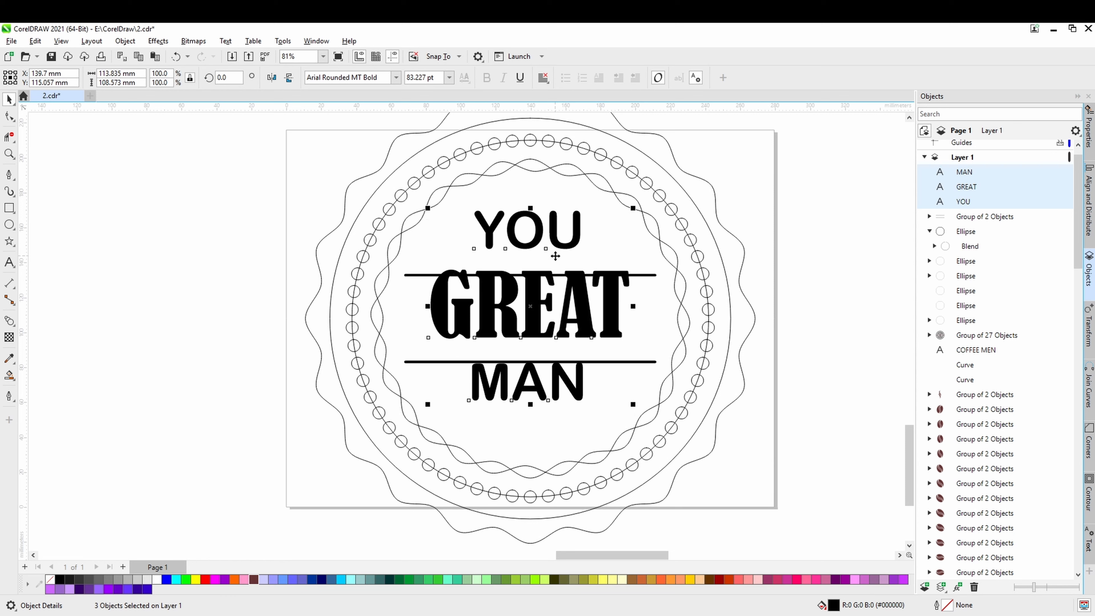
key("Up")
key("Up")
key("Up")
key("Up")
key("Up")
key("Up")
key("Up")
key("Up")
key("Up")
key("Up")
key("Up")
key("Up")
key("Up")
key("Up")
key("Up")
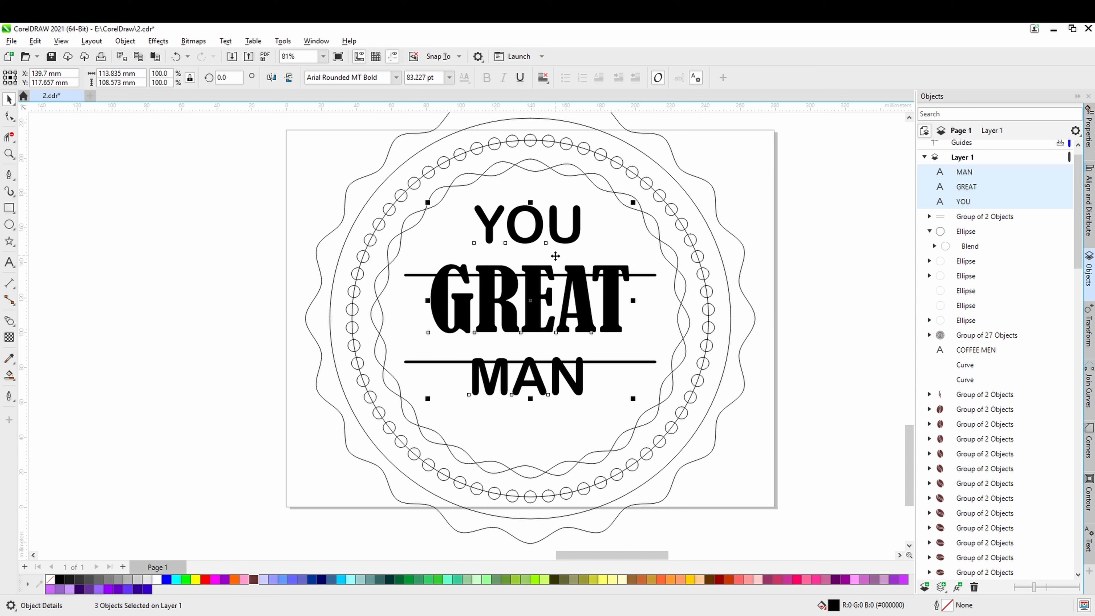
left_click(675, 295)
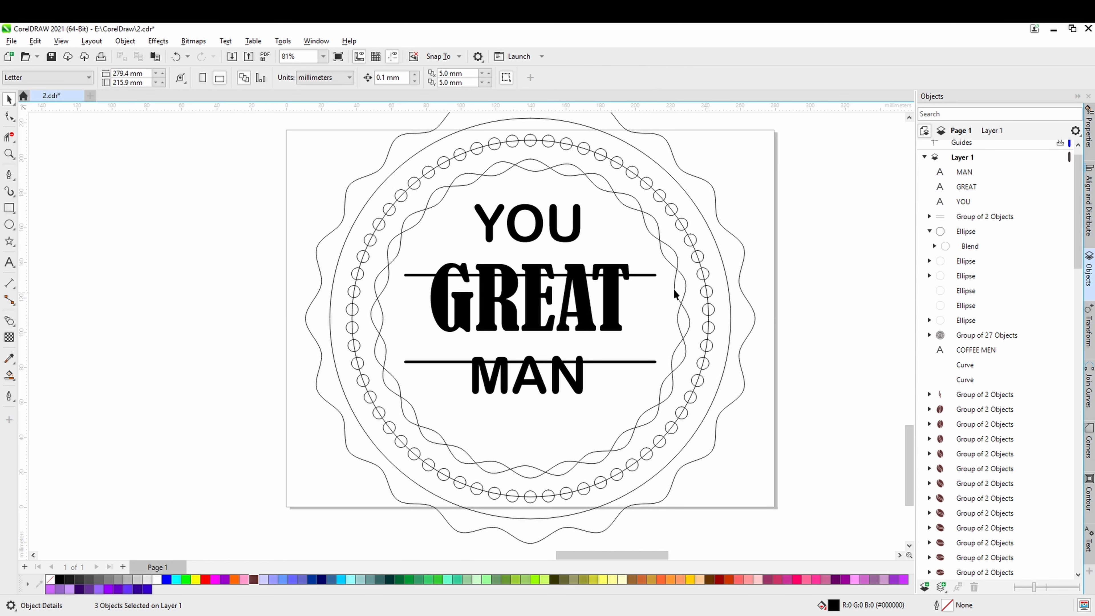
Move the grouped pair of horizontal lines about 12 mm up so they frame the word GREAT evenly
left_click(648, 275)
key("Up")
key("Up")
key("Up")
key("Up")
key("Up")
key("Up")
key("Up")
key("Up")
key("Up")
key("Up")
key("Up")
key("Up")
key("Up")
key("Up")
key("Up")
key("Up")
key("Up")
key("Up")
key("Up")
key("Up")
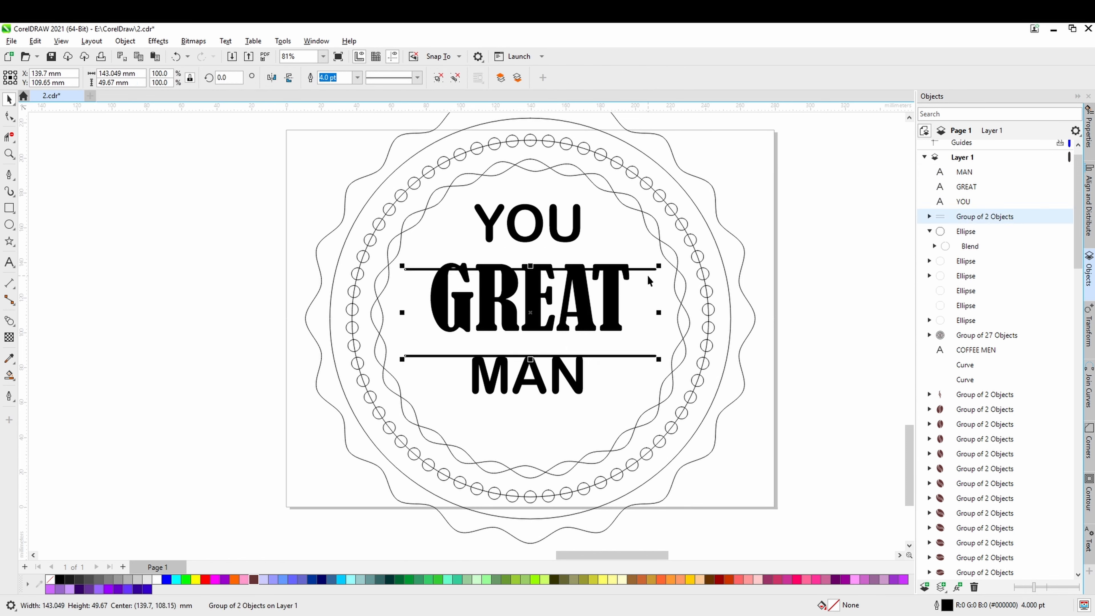
key("Up")
key("Up")
key("Up")
key("Up")
key("Up")
key("Up")
key("Up")
key("Up")
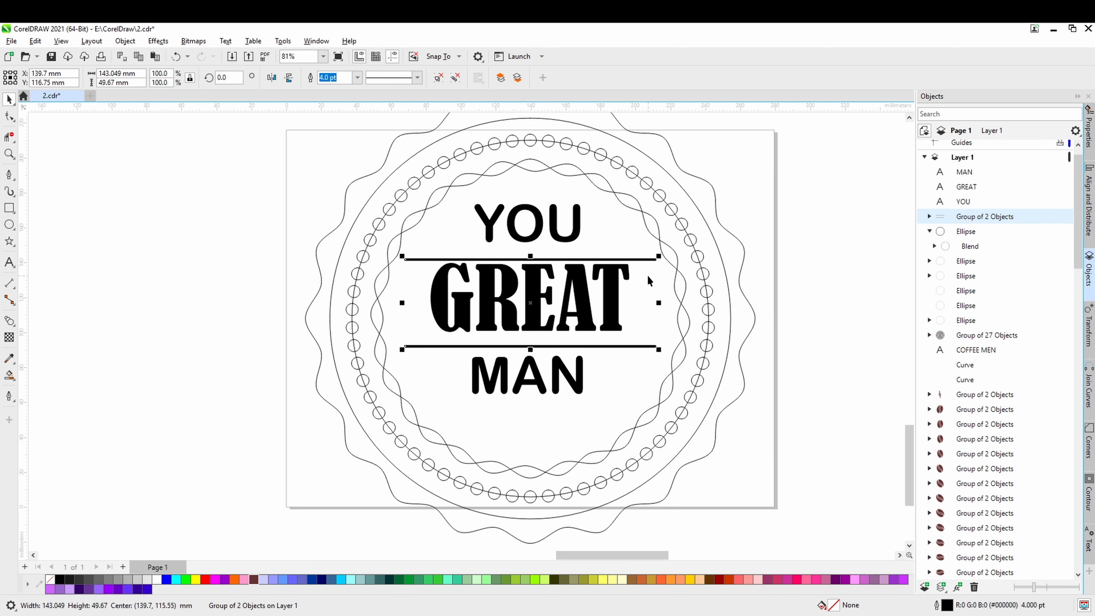
key("Up")
key("Up")
key("Up")
key("Up")
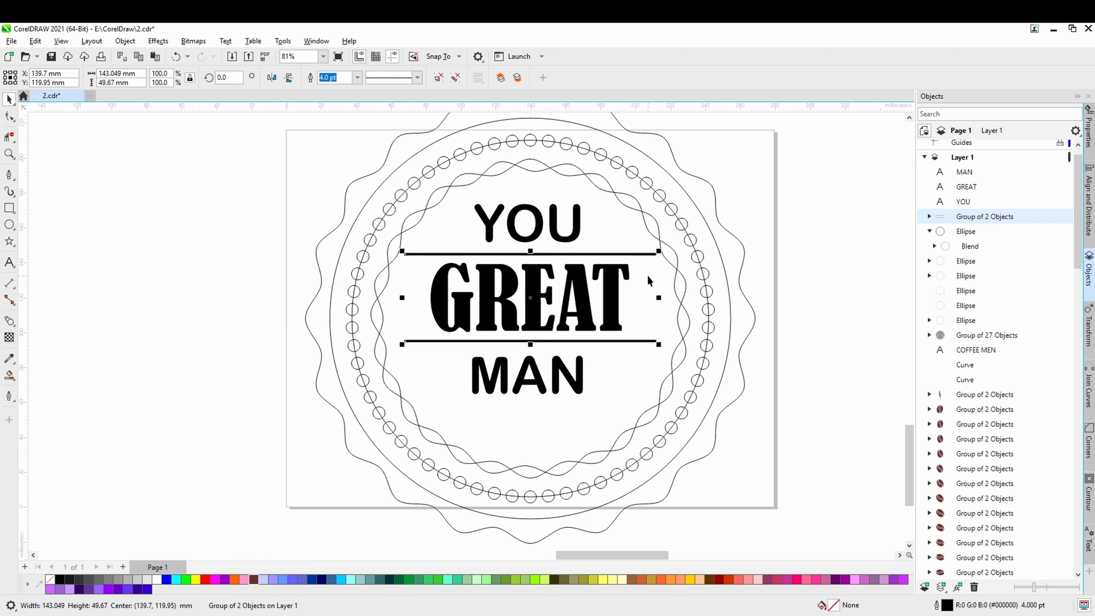
key("Up")
key("Up")
key("Up")
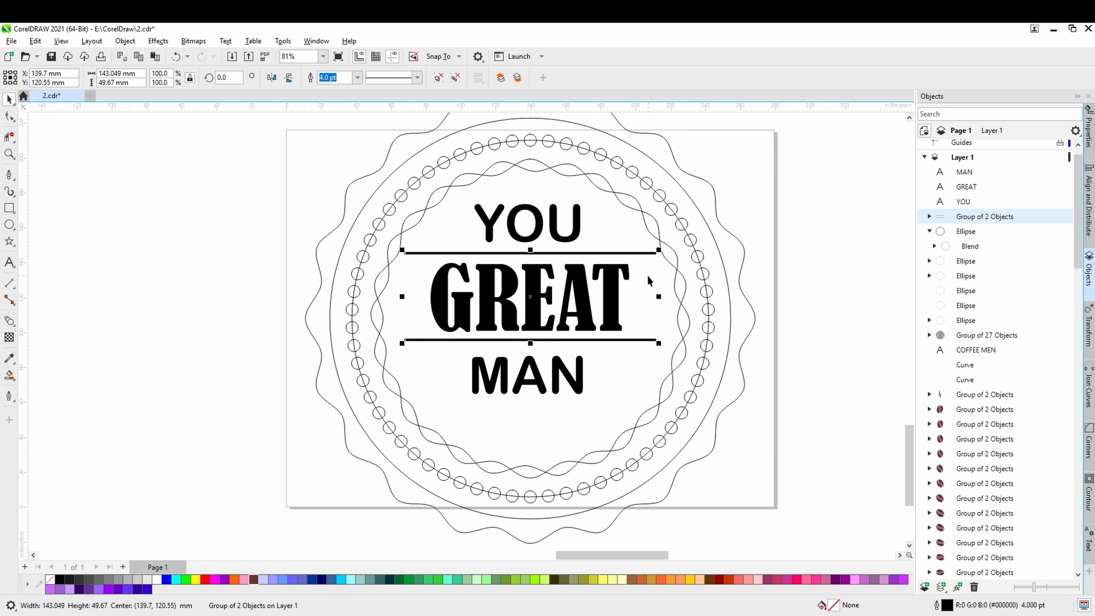
key("Down")
key("Down")
key("Down")
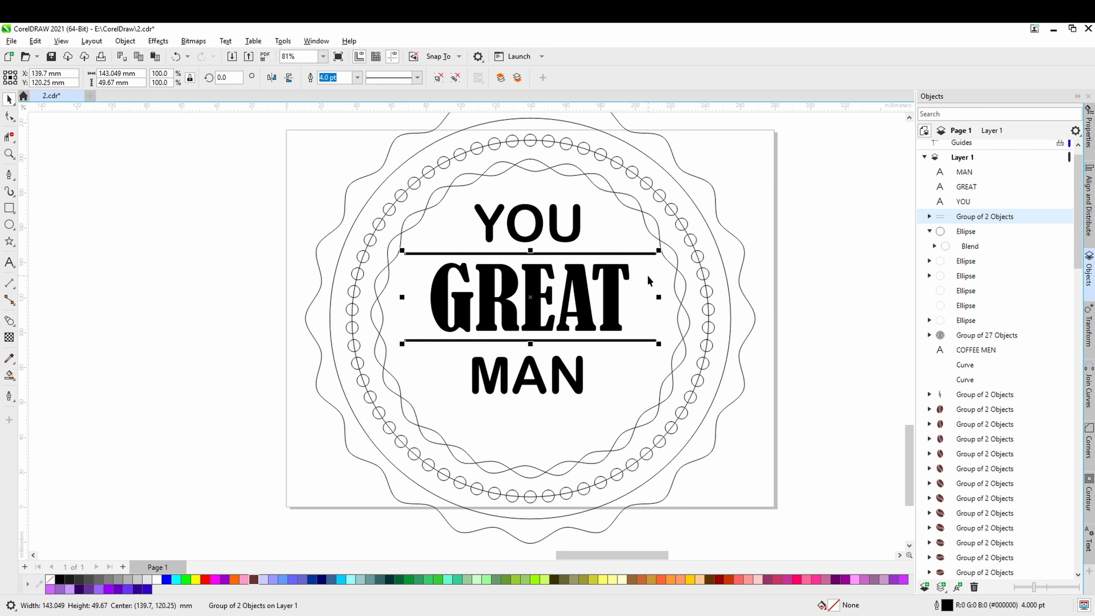
Ungroup the two horizontal lines and shorten the upper one symmetrically about its centre to about 124 mm
right_click(639, 255)
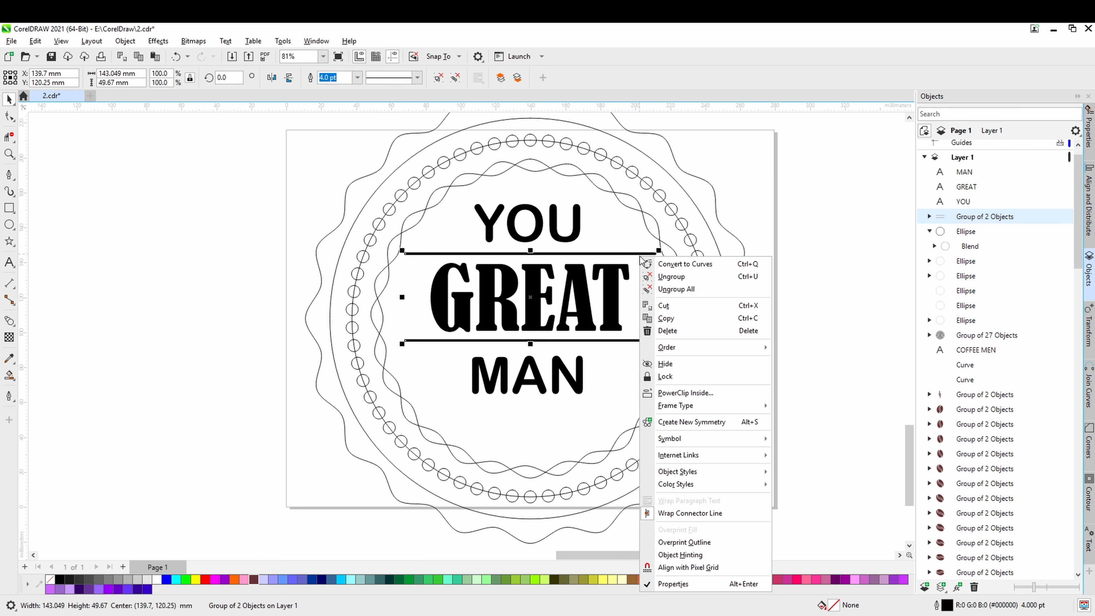
left_click(668, 279)
left_click(827, 337)
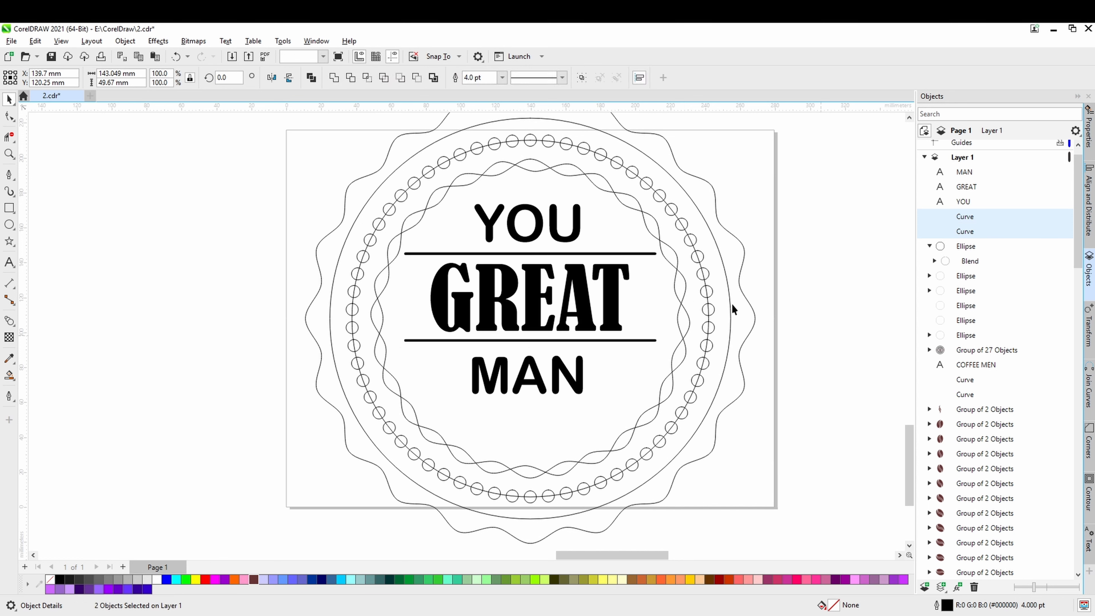
left_click(637, 253)
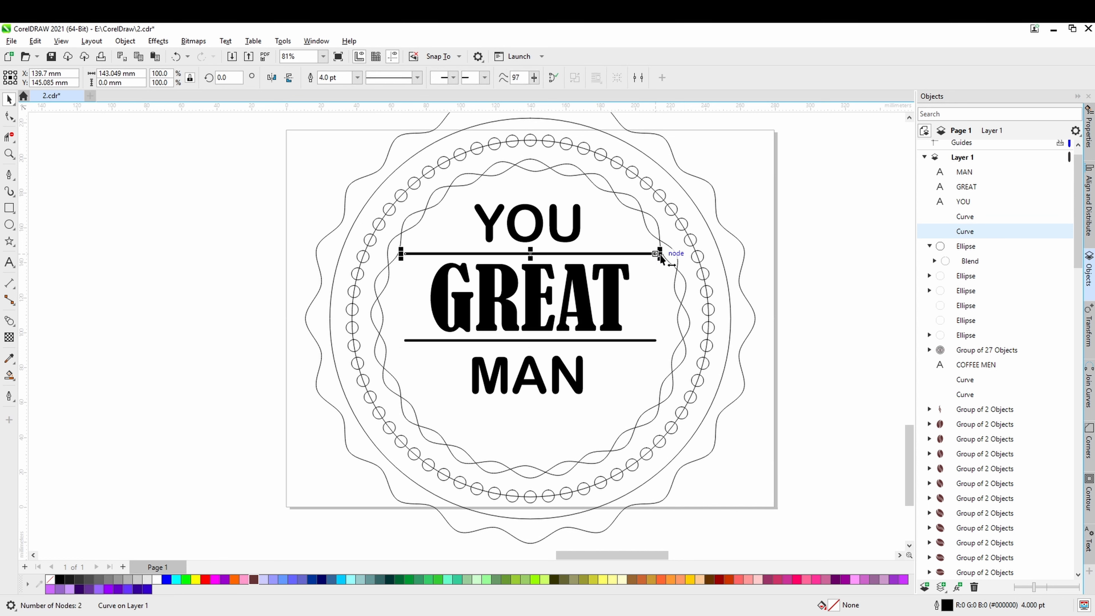
left_click_drag(659, 253, 643, 254)
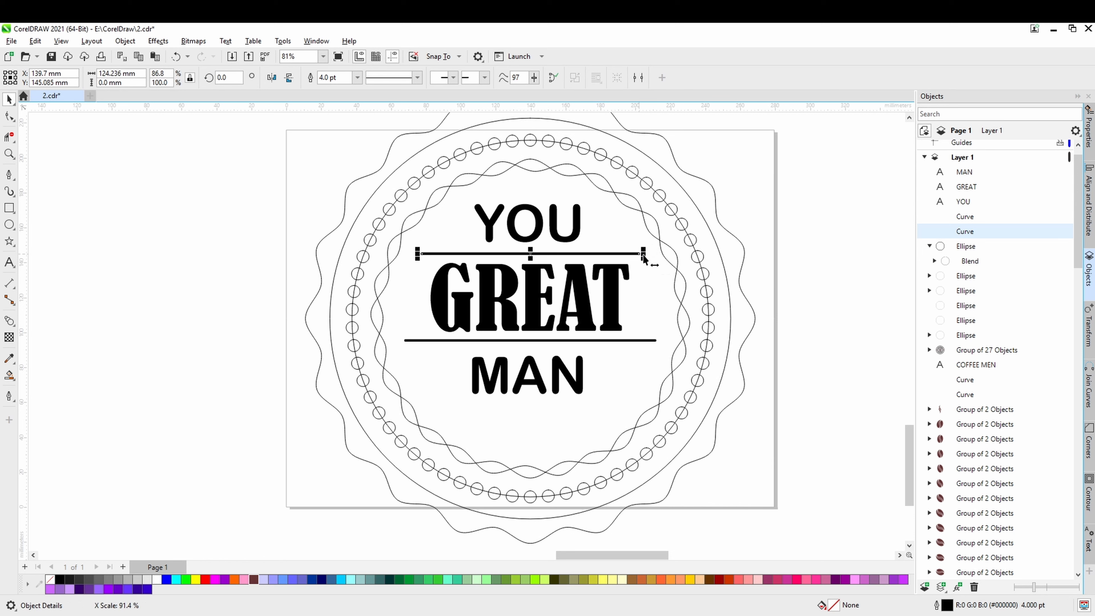
left_click(742, 328)
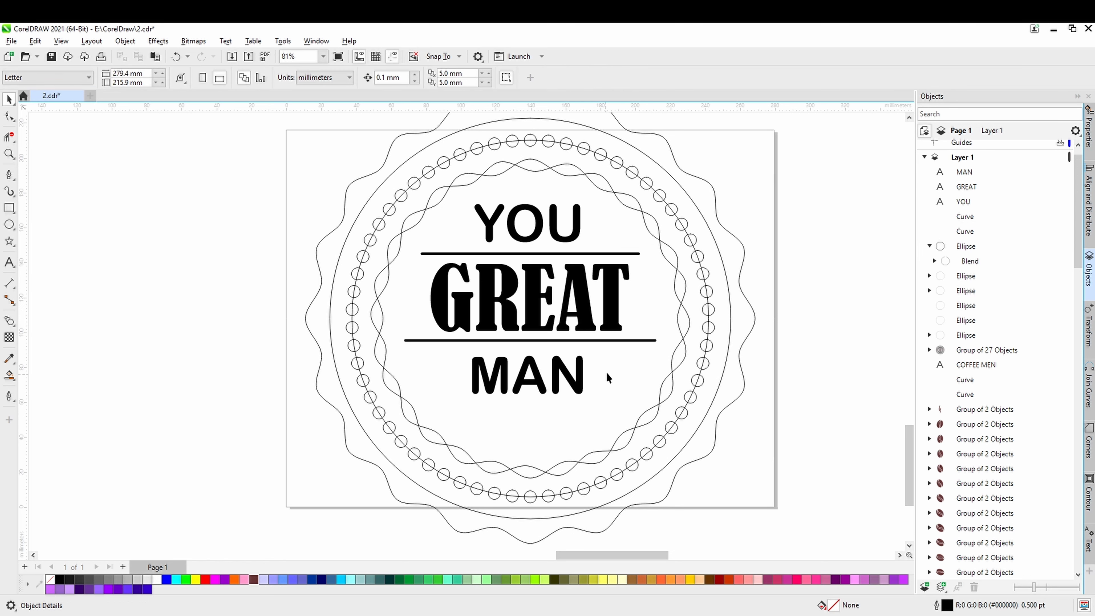
Lengthen the lower horizontal line symmetrically about its centre to about 152 mm
left_click(621, 341)
left_click_drag(656, 340, 671, 344)
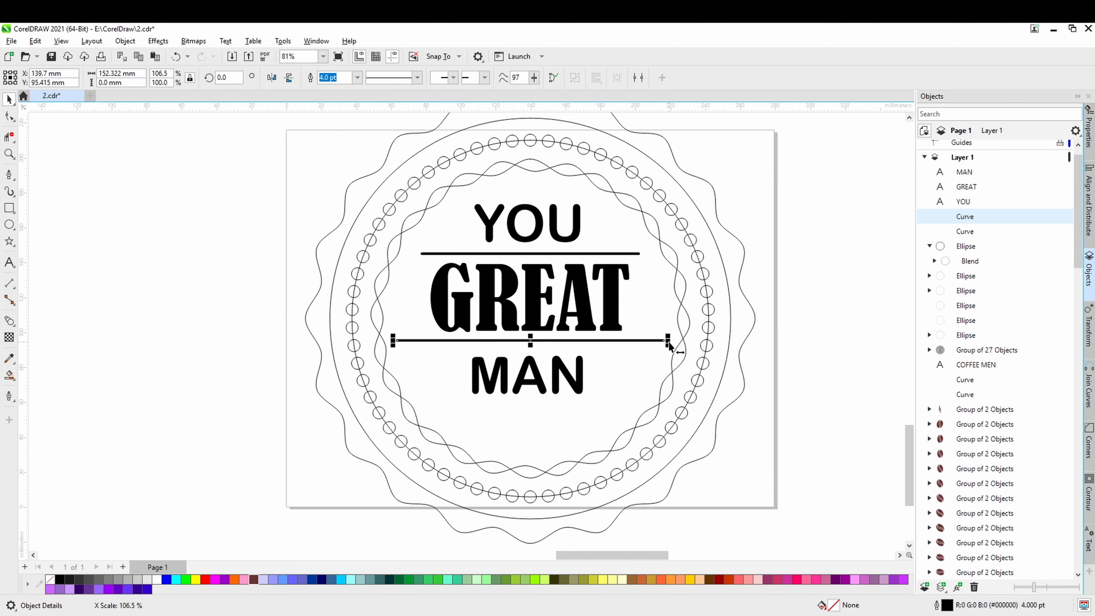
left_click(819, 385)
scroll(577, 390, "down", 2)
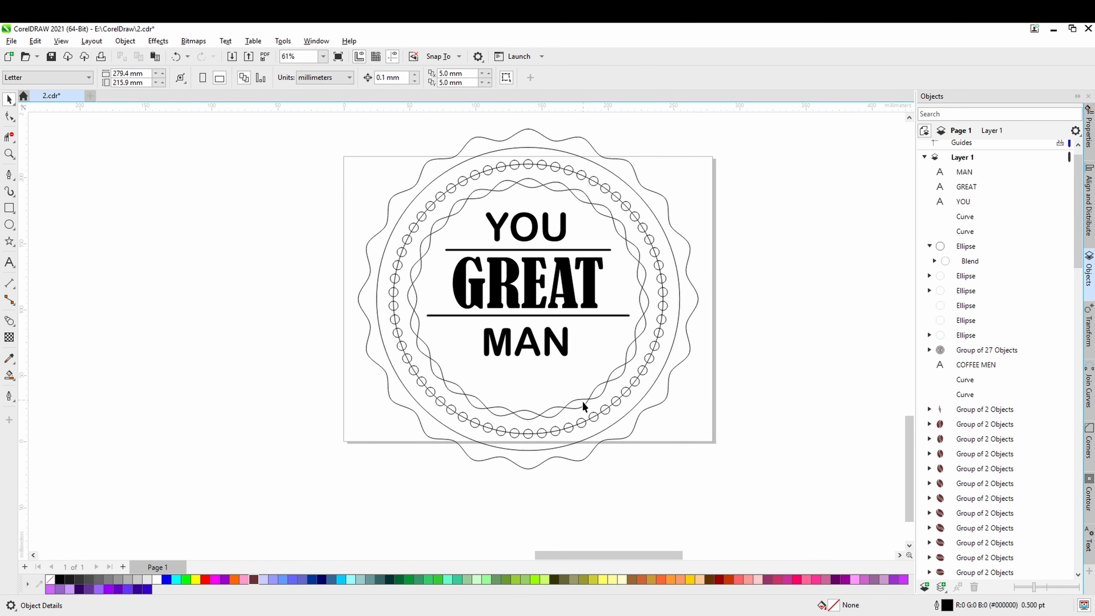
left_click(555, 349)
left_click(532, 235, "shift")
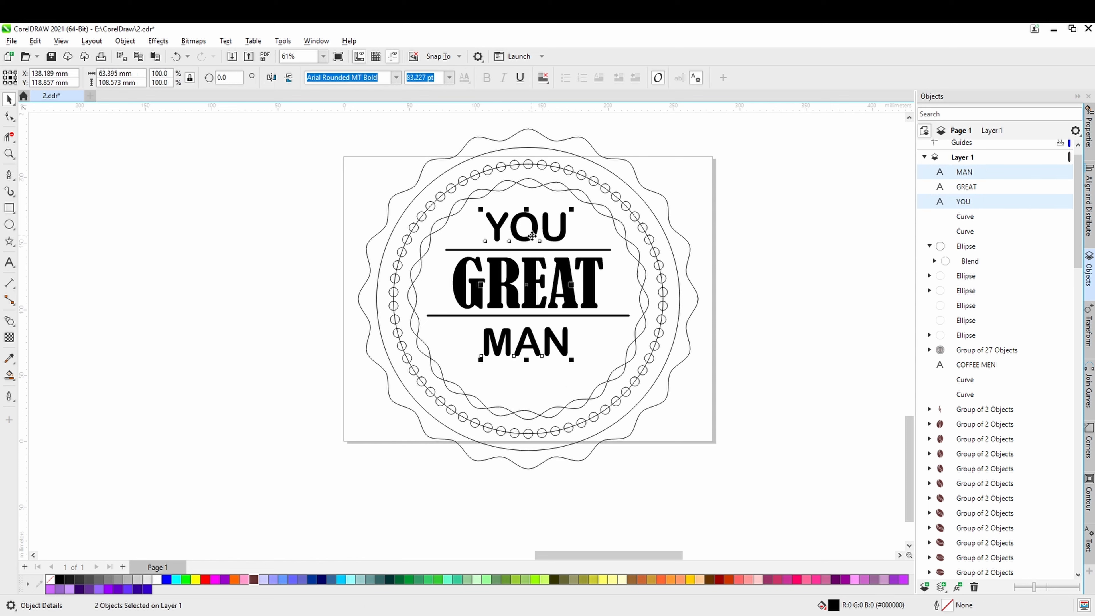
left_click(706, 445)
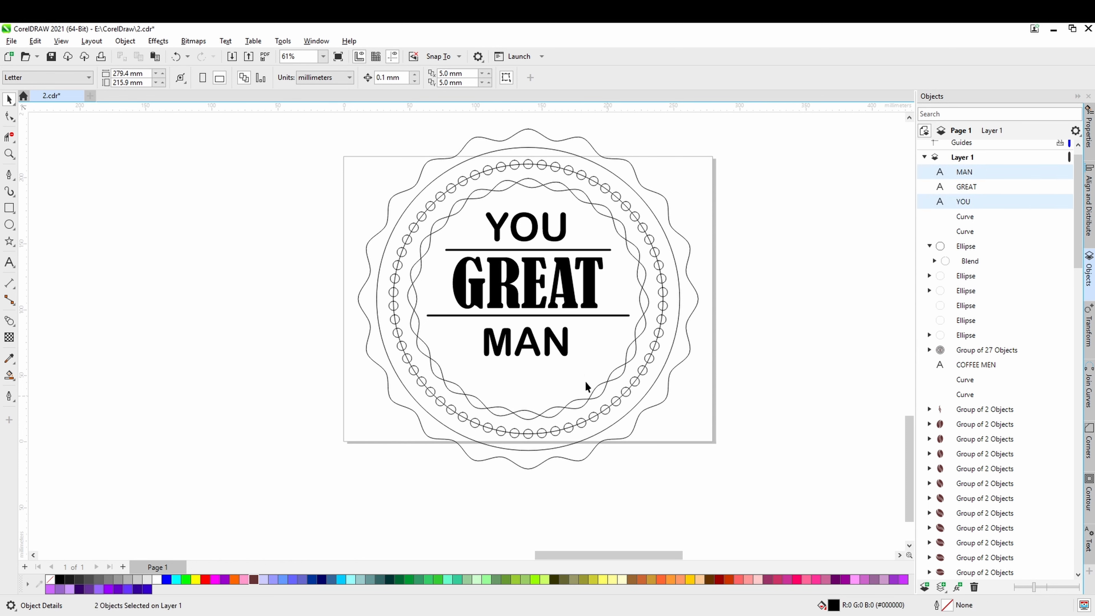
Nudge the word MAN about 1.1 mm to the right and clear the selection
left_click(563, 350)
key("Right")
key("Right")
key("Right")
key("Right")
key("Right")
key("Right")
key("Right")
key("Right")
key("Right")
key("Right")
key("Right")
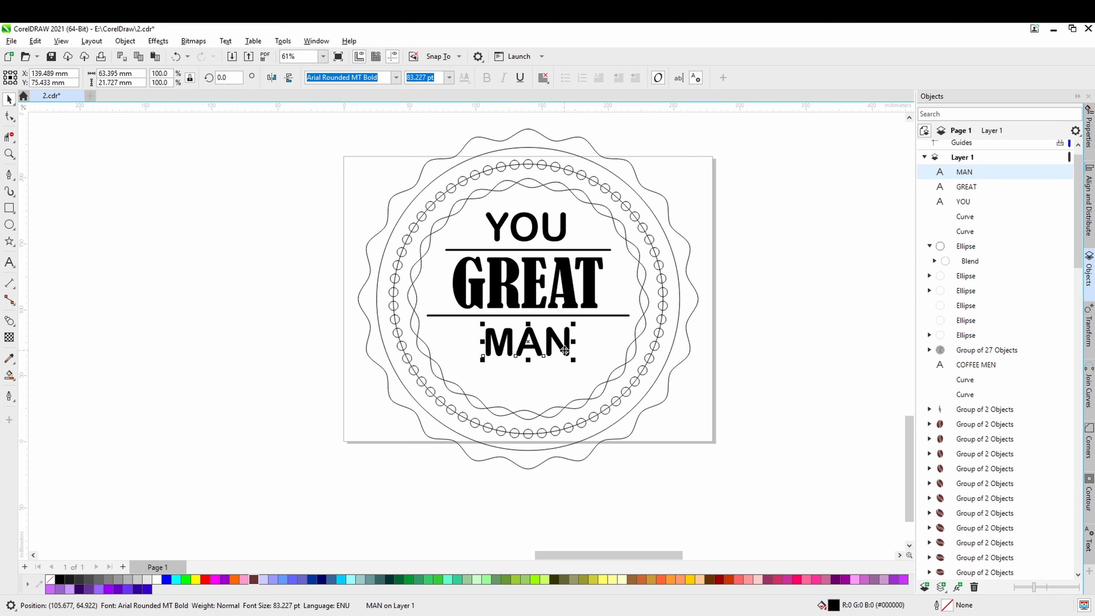
left_click(749, 449)
Draw a circle about 122 mm in diameter and move it onto the centre of the badge
scroll(525, 383, "down", 1)
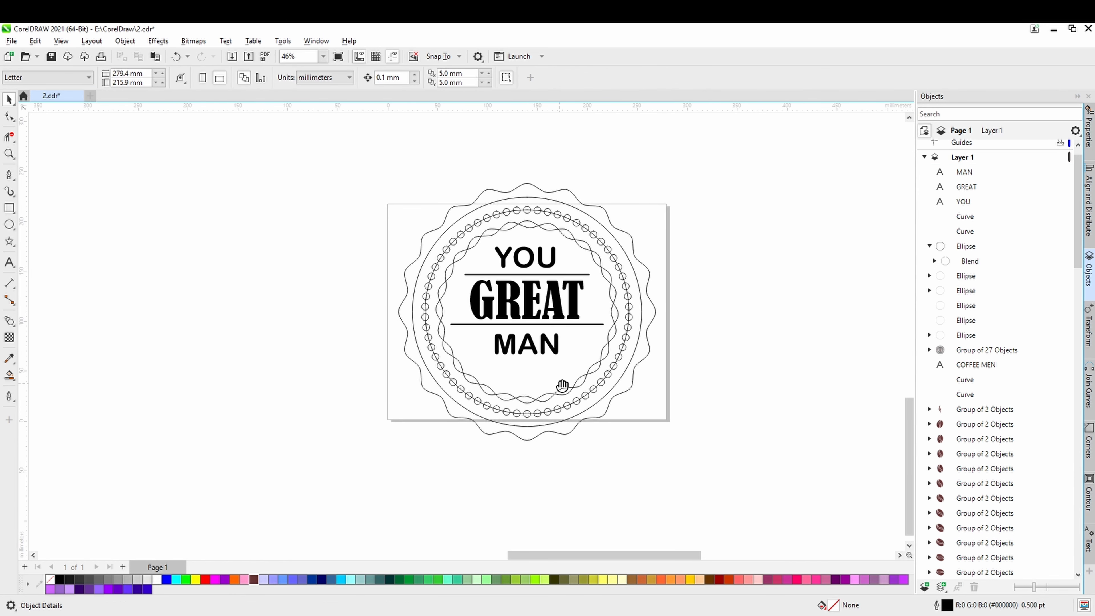
scroll(560, 381, "up", 1)
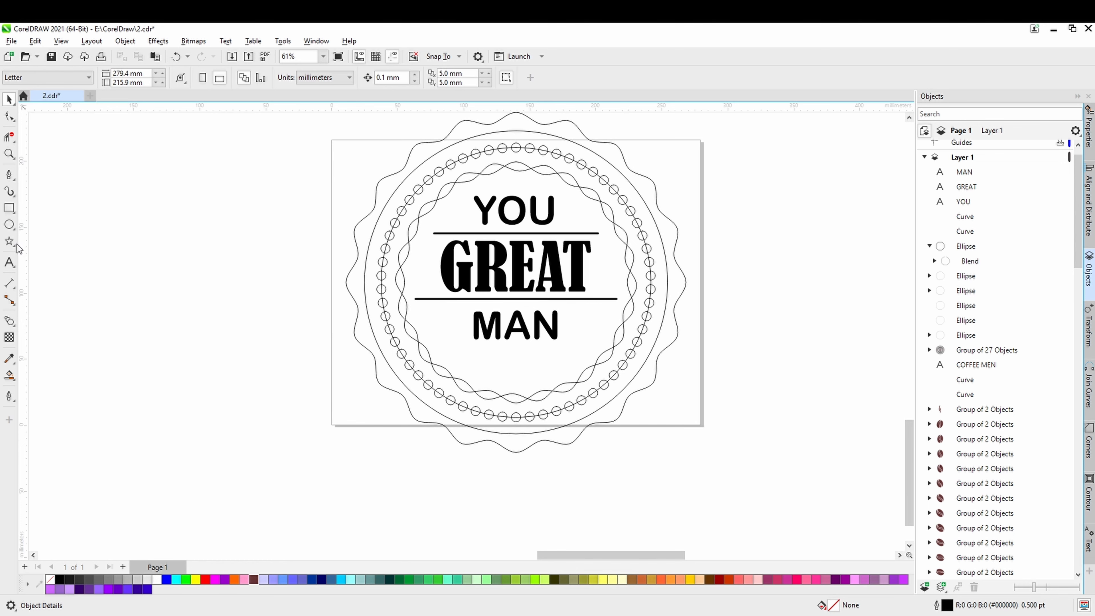
left_click(9, 225)
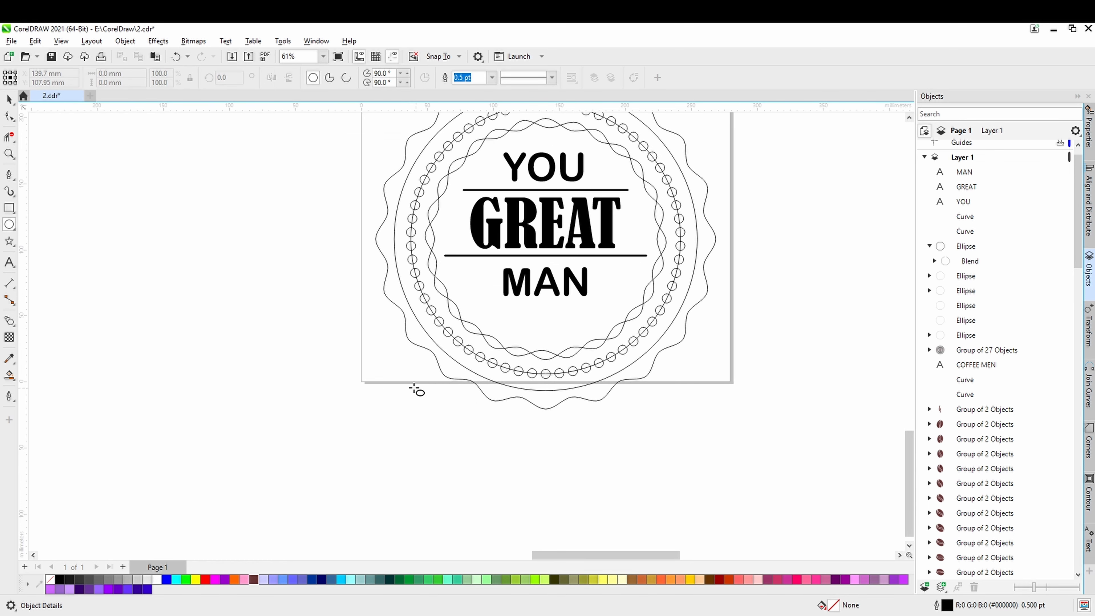
left_click_drag(326, 370, 488, 492)
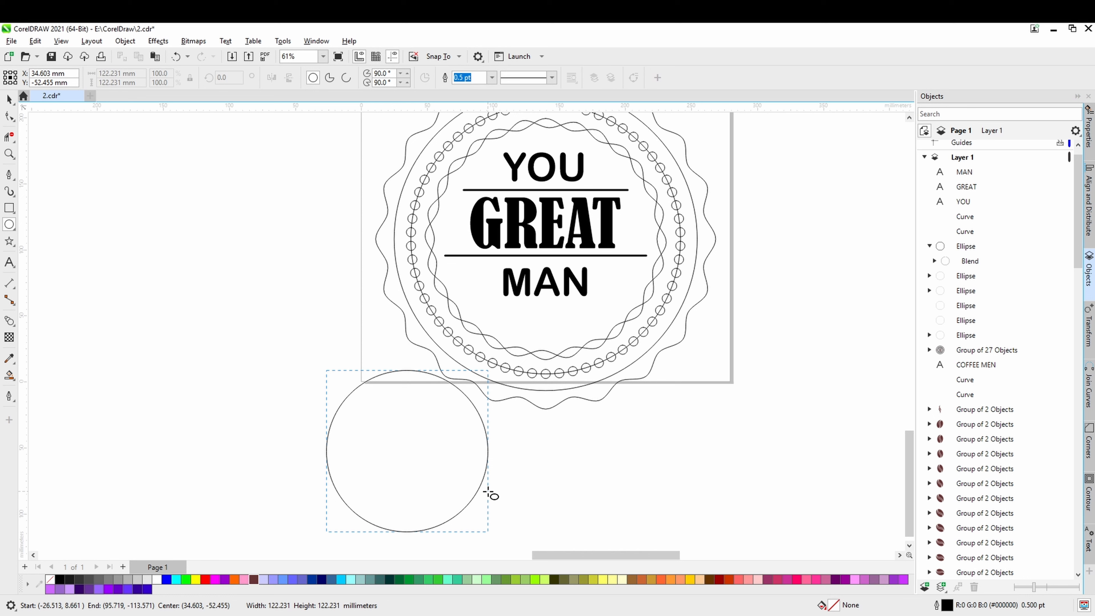
left_click_drag(488, 492, 488, 492)
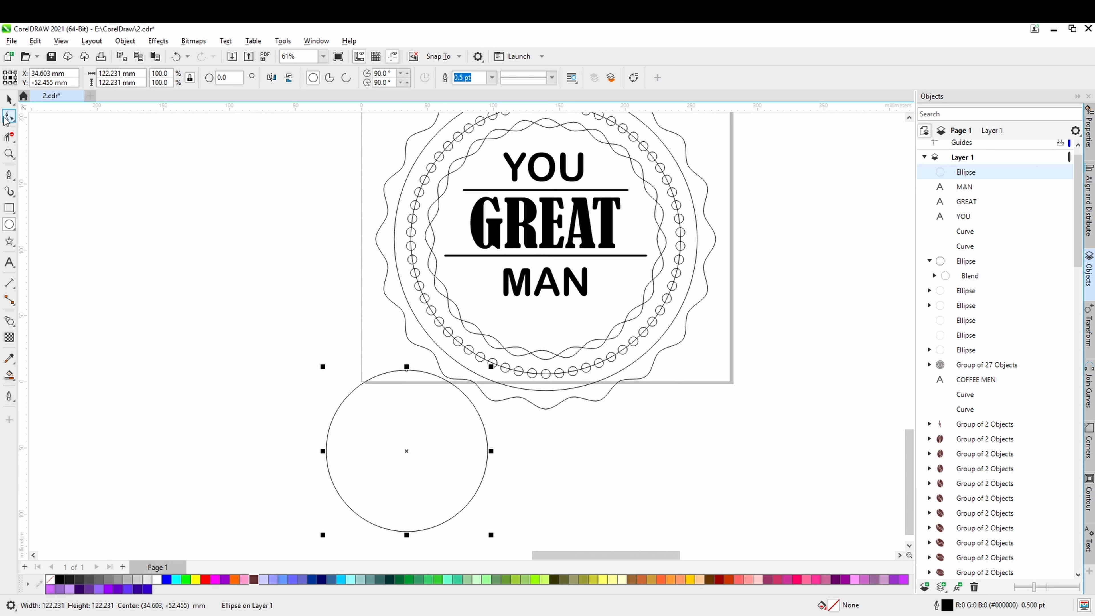
left_click(9, 100)
left_click_drag(407, 451, 547, 240)
Enlarge the new inner circle about its centre to a diameter of about 130 mm and clear the selection
scroll(562, 283, "up", 1)
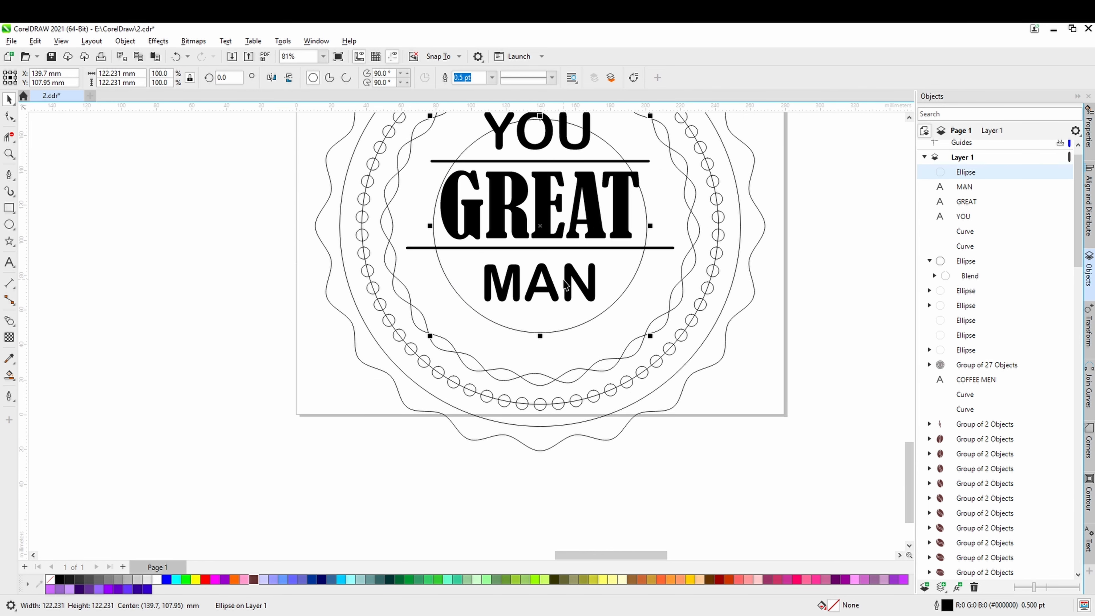
scroll(564, 284, "down", 1)
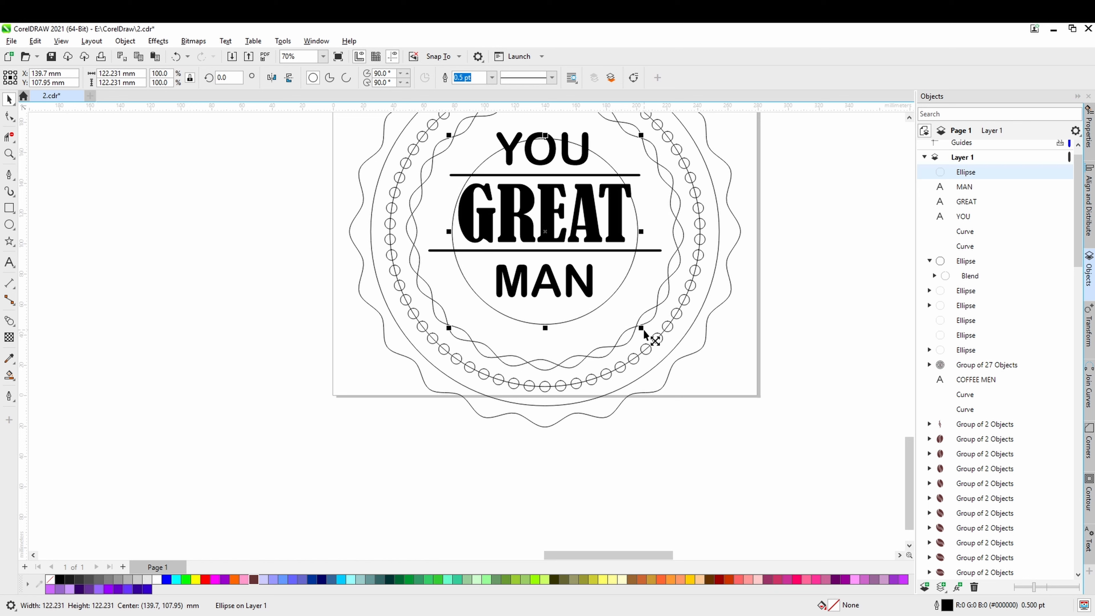
left_click_drag(643, 329, 646, 331)
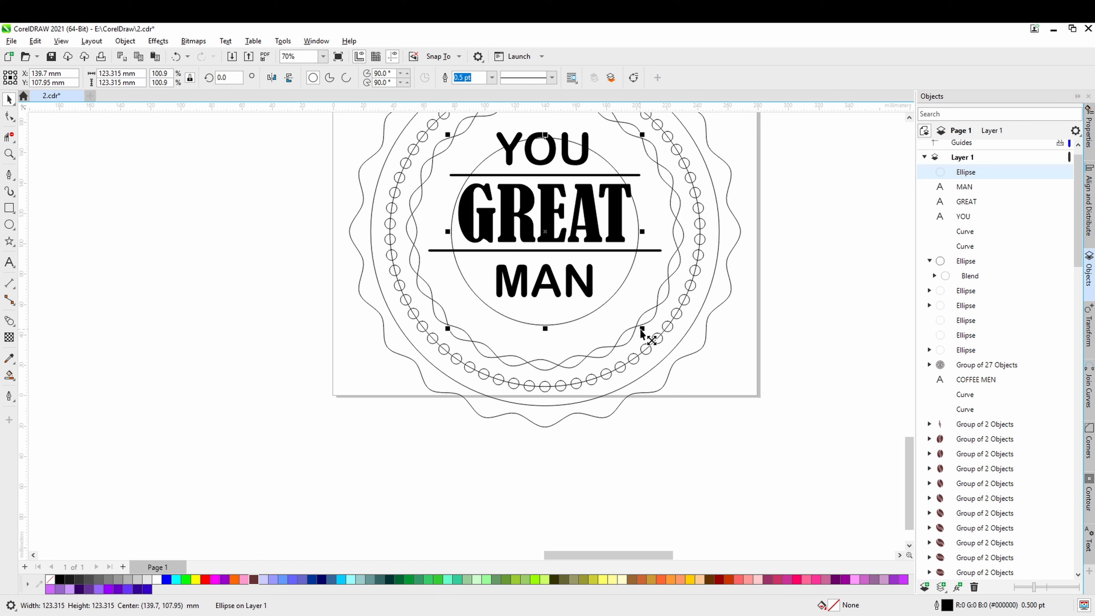
left_click_drag(642, 330, 649, 337)
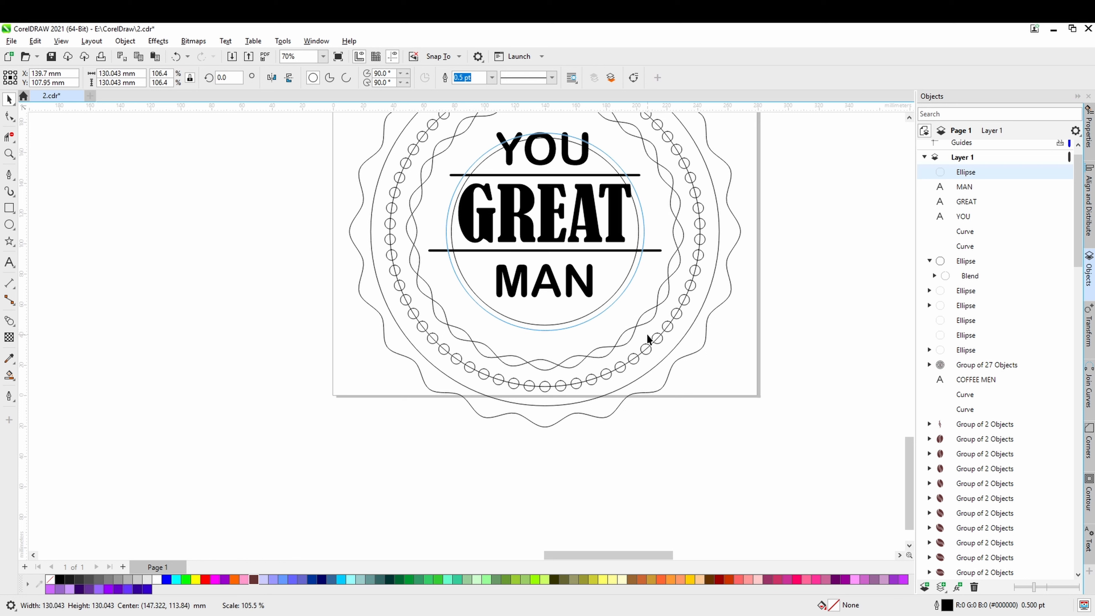
left_click(714, 330, "shift")
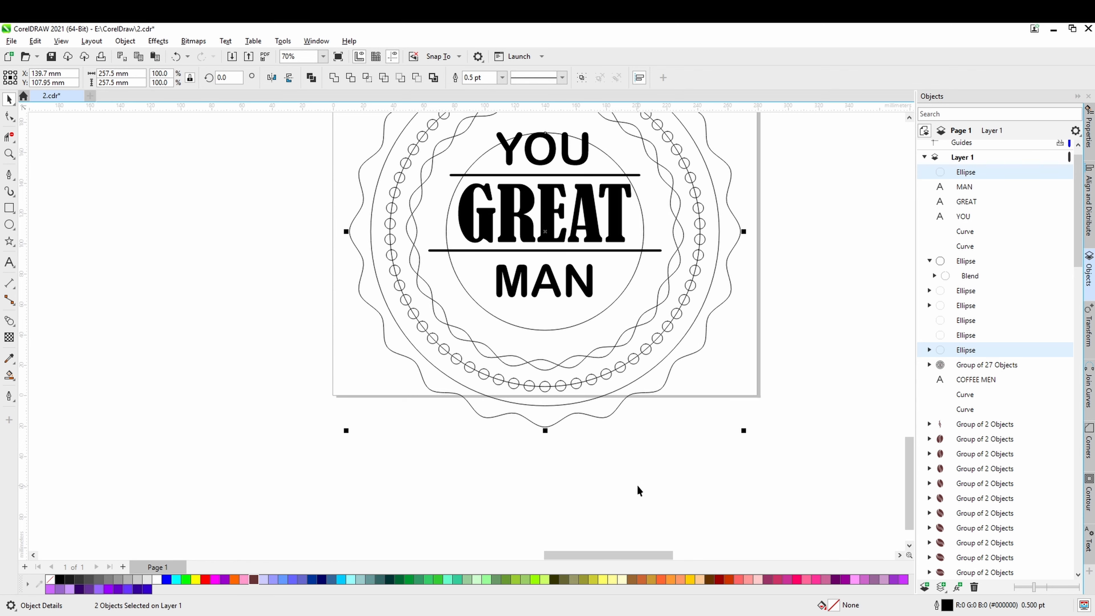
left_click(542, 440)
scroll(526, 414, "down", 2)
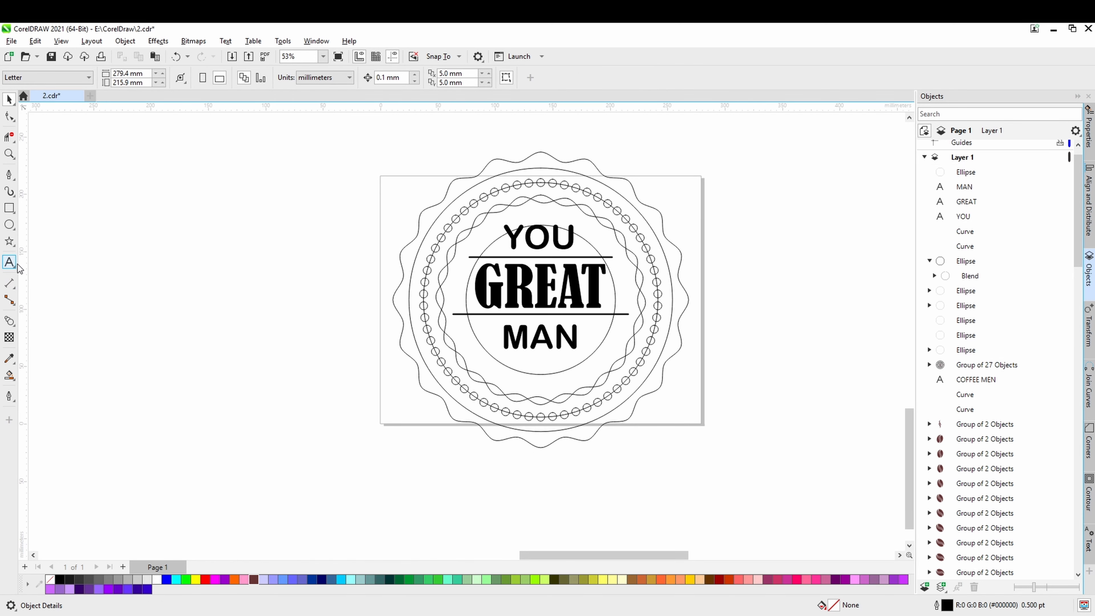
Add the text VINTAGE STYLE along the lower part of the inner circle as text on a path
left_click(8, 261)
scroll(569, 385, "up", 3)
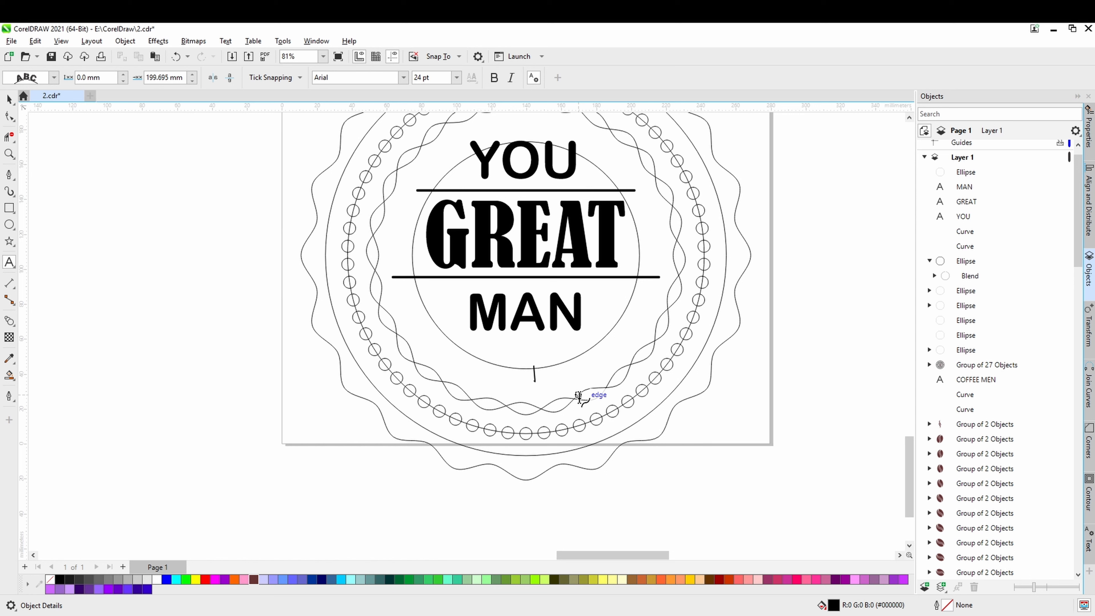
type("I")
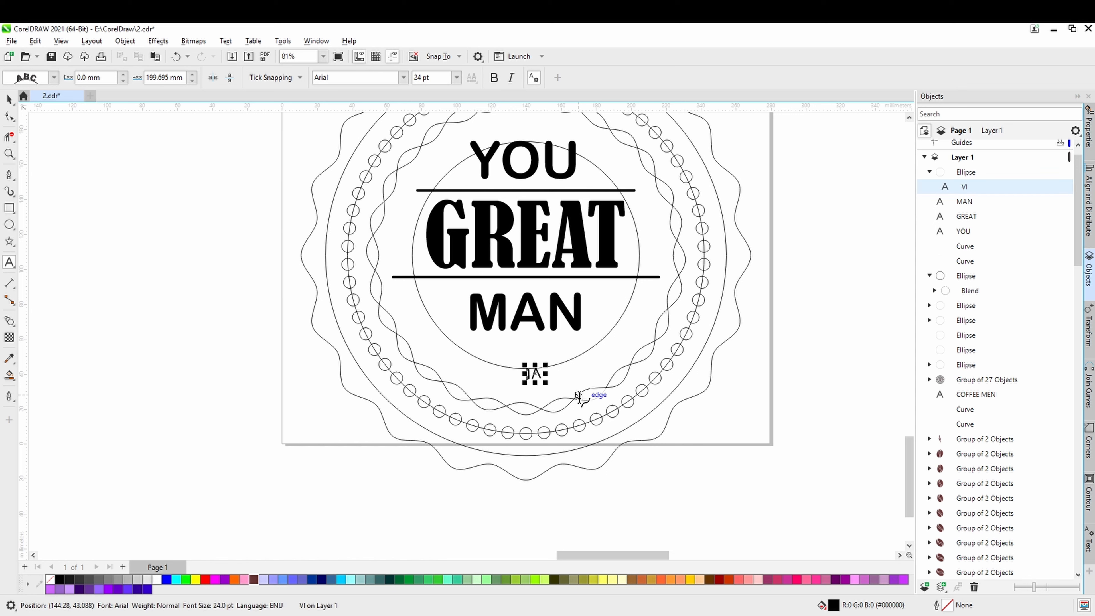
type("NT")
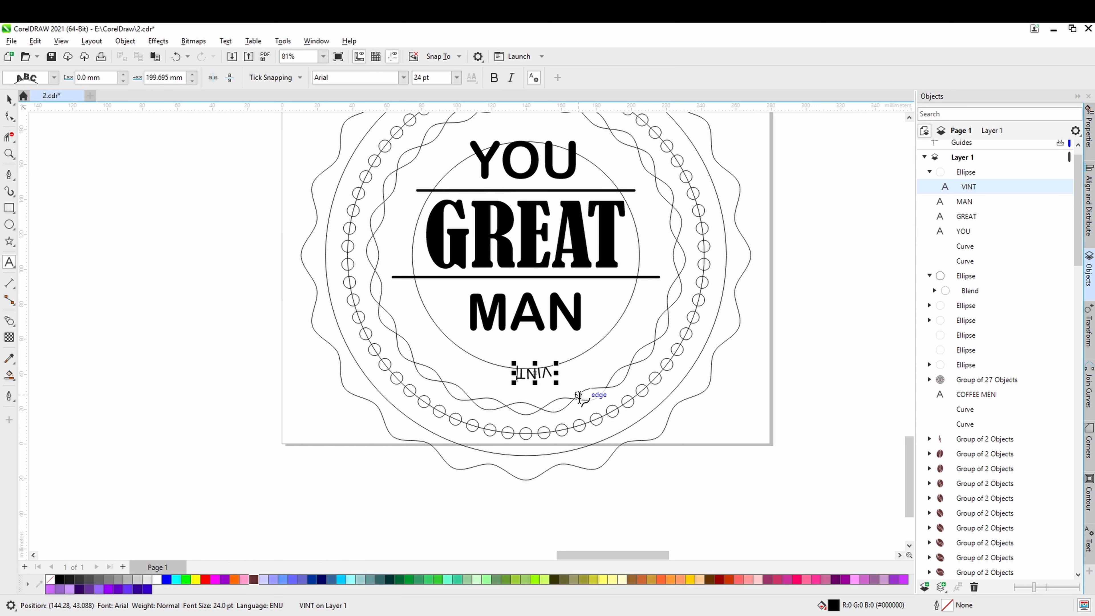
type("AGE")
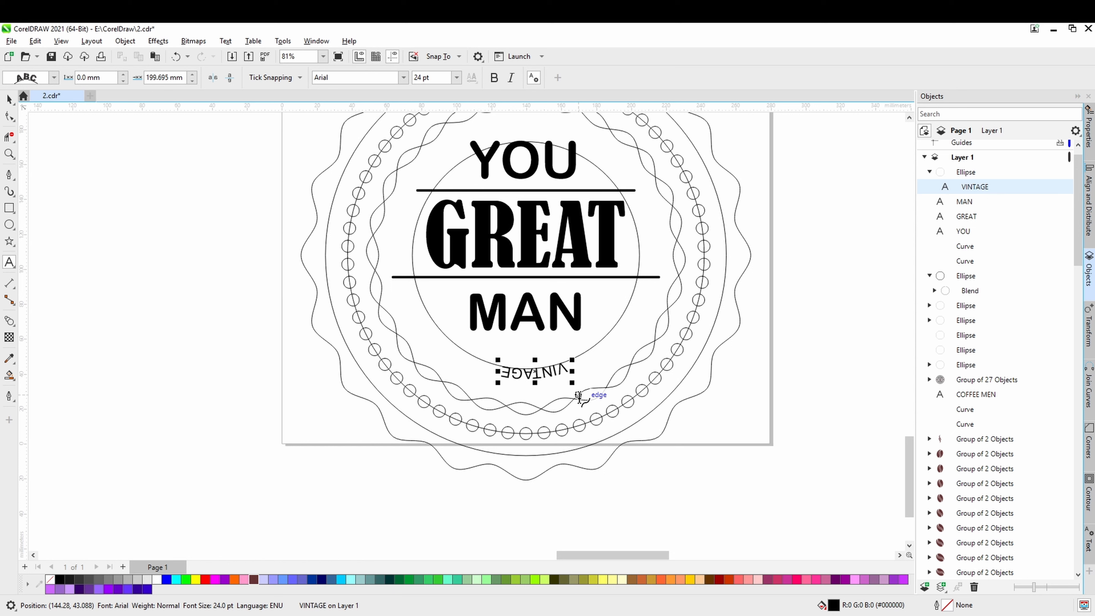
type(" S")
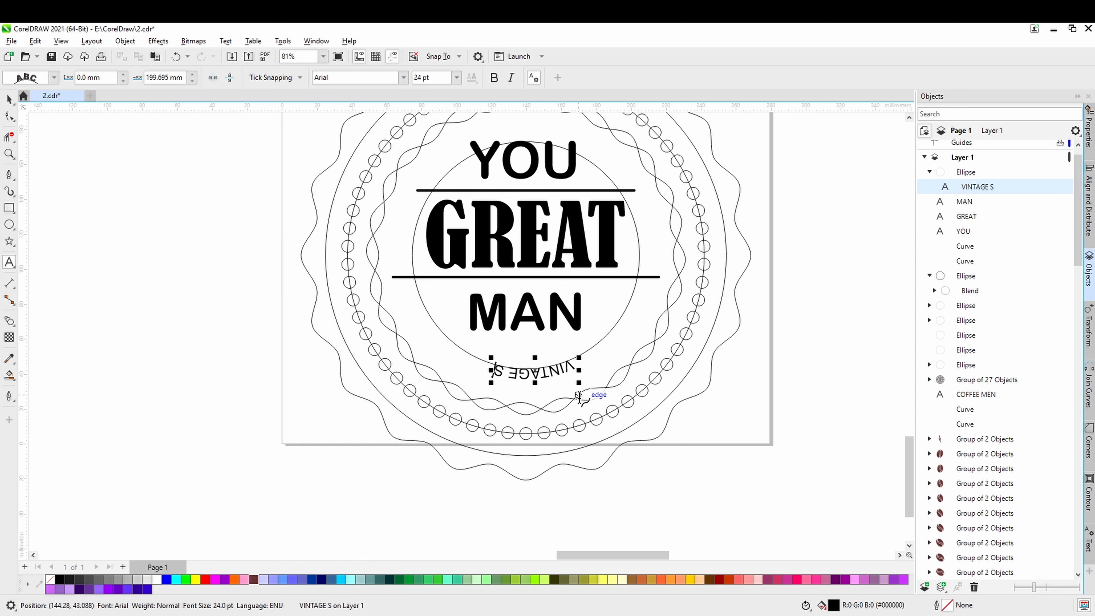
type("TY")
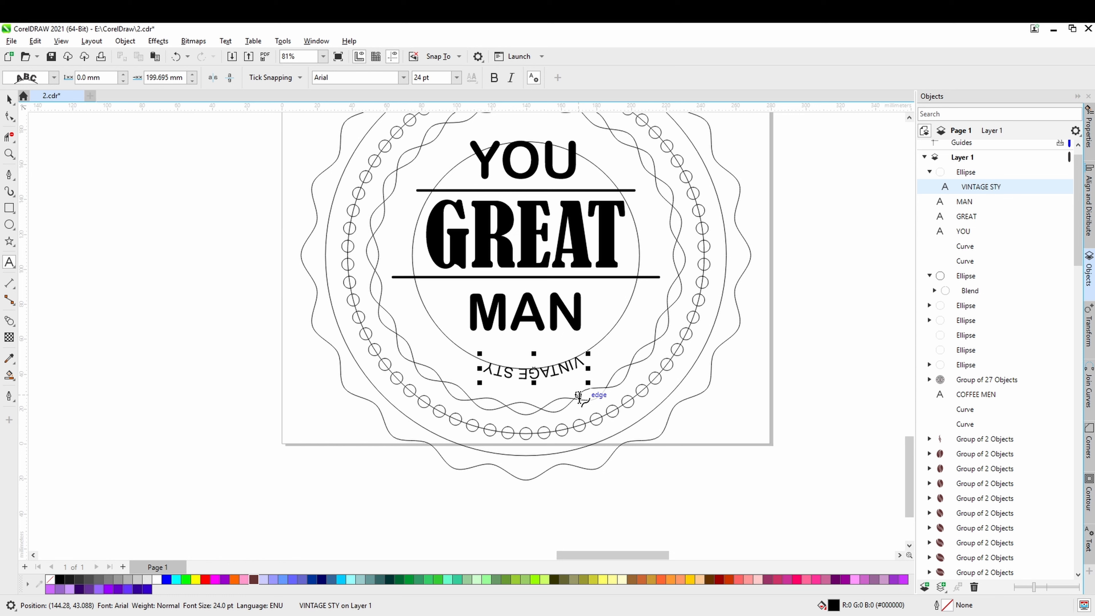
type("LE")
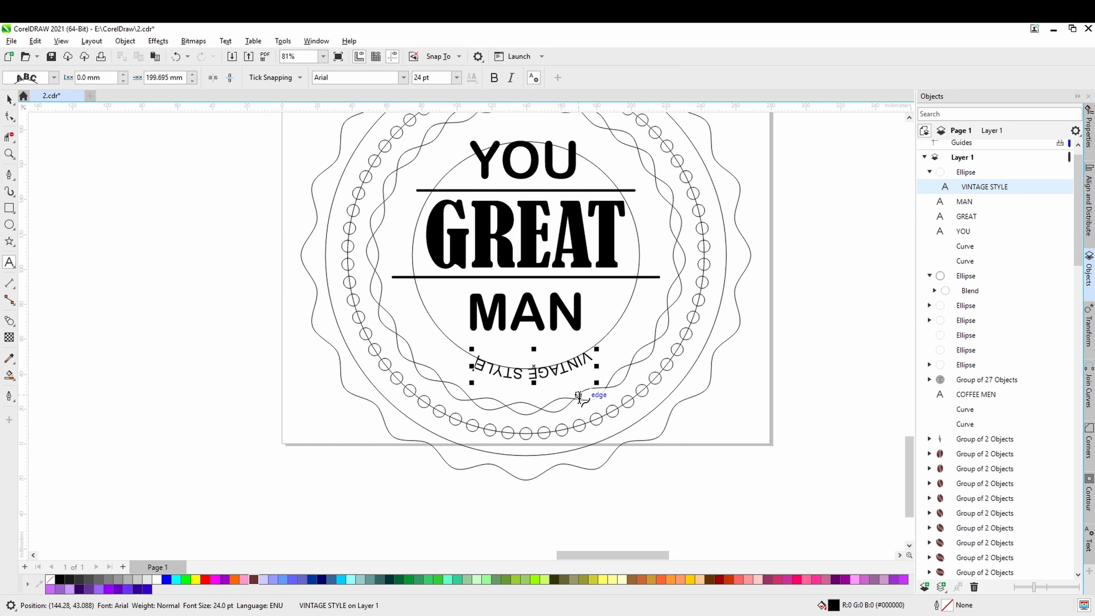
Mirror the VINTAGE STYLE text horizontally and vertically on its path, then offset it about 6.2 mm from the circle
left_click(230, 78)
left_click(213, 77)
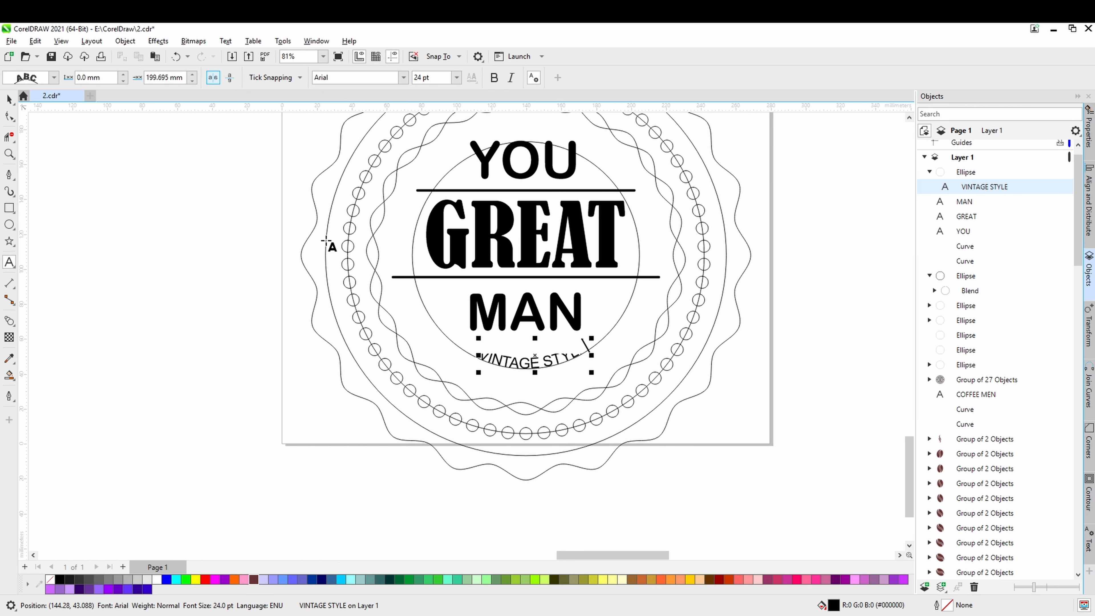
mouse_move(535, 357)
left_mouse_down()
mouse_move(533, 392)
mouse_move(534, 361)
mouse_move(445, 320)
mouse_move(533, 358)
mouse_move(534, 371)
left_mouse_up()
left_click(9, 99)
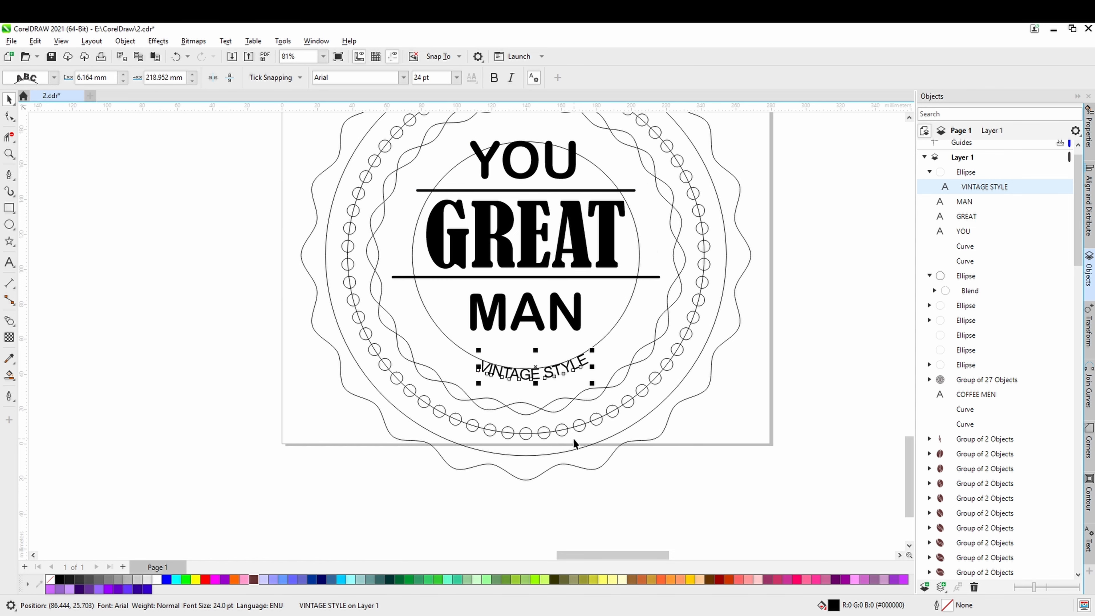
Set the whole VINTAGE STYLE text to the basic title font at 48 pt
scroll(538, 371, "up", 2)
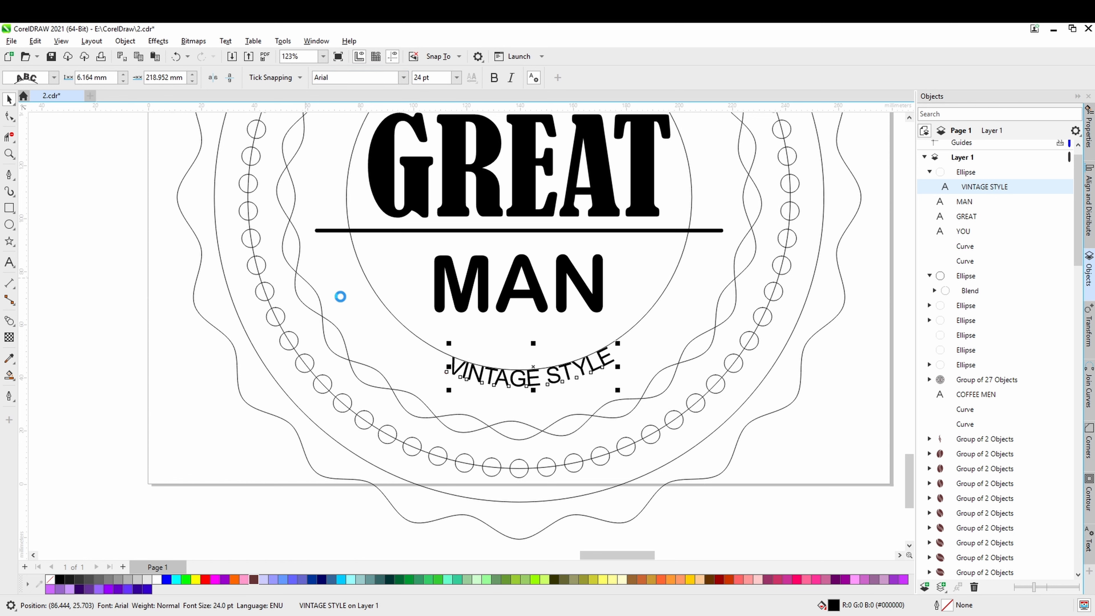
double_click(550, 390)
key("ctrl+a")
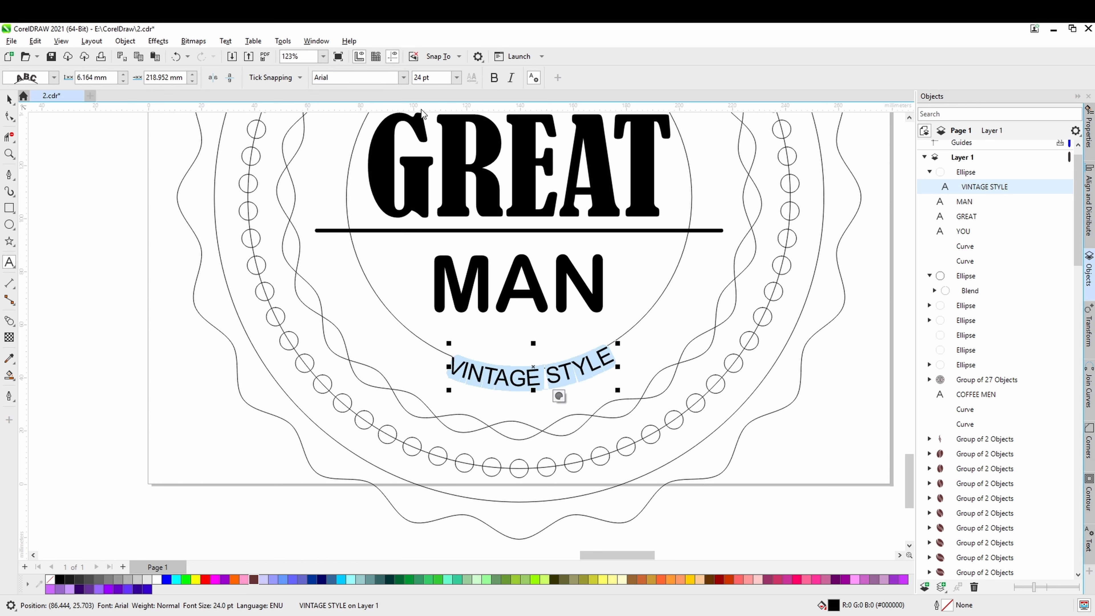
left_click(403, 78)
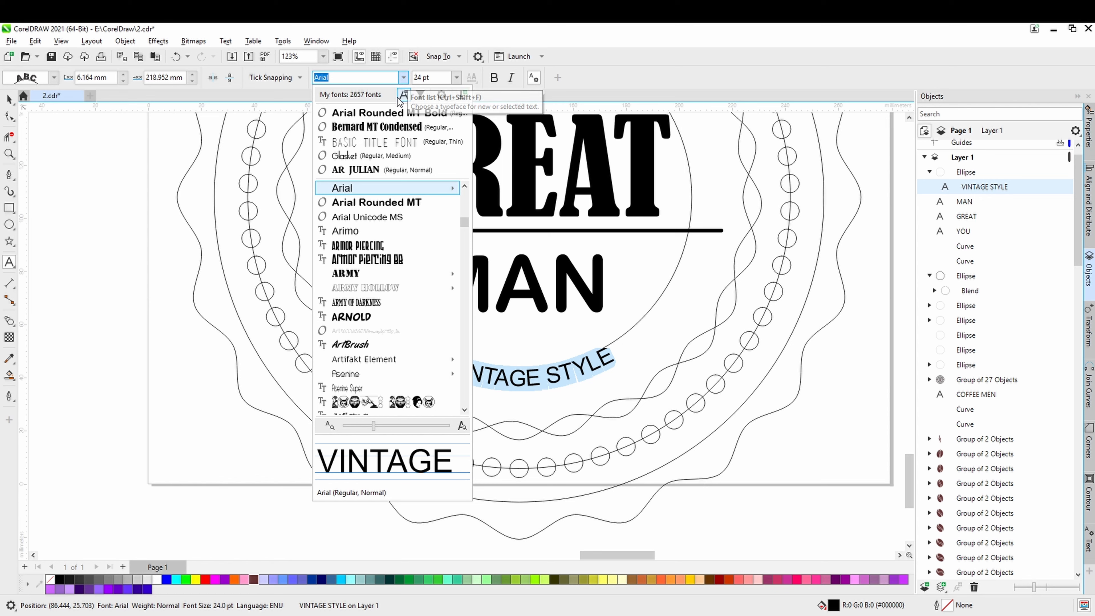
left_click(385, 140)
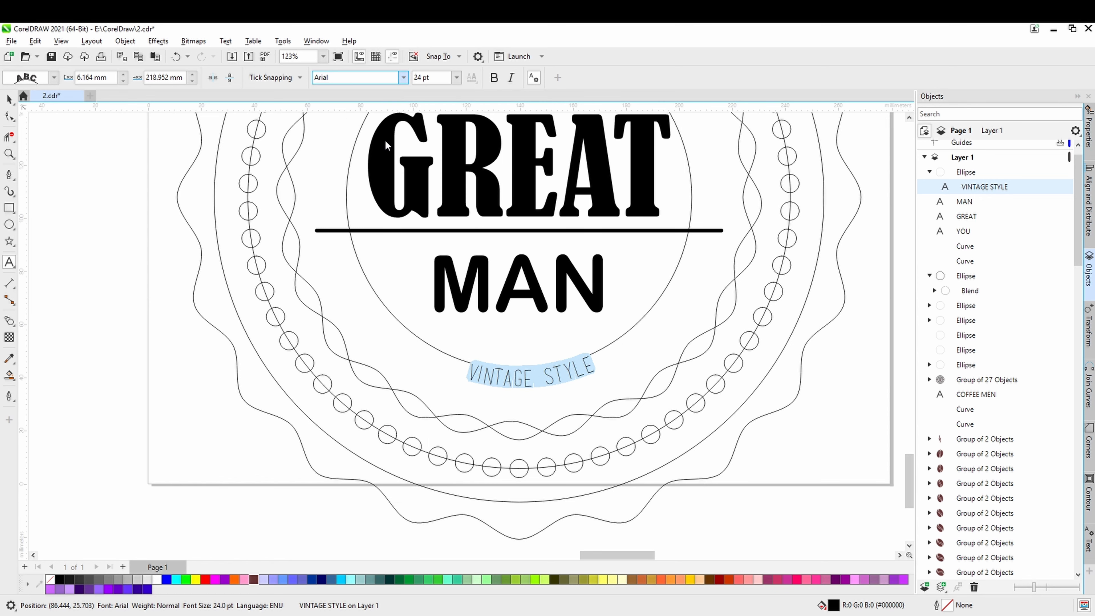
left_click(456, 77)
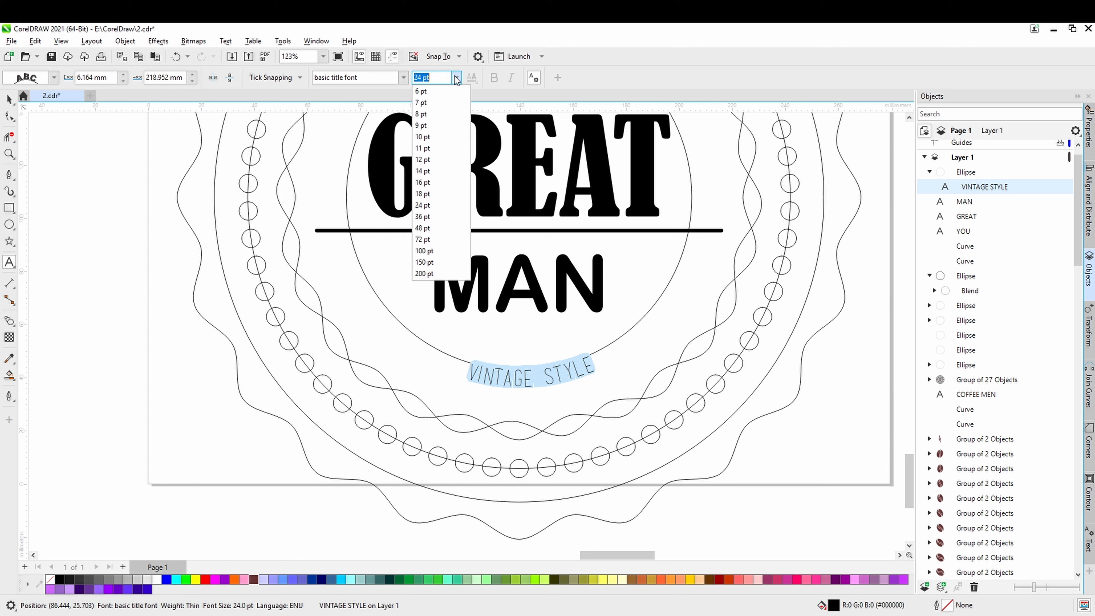
left_click(423, 215)
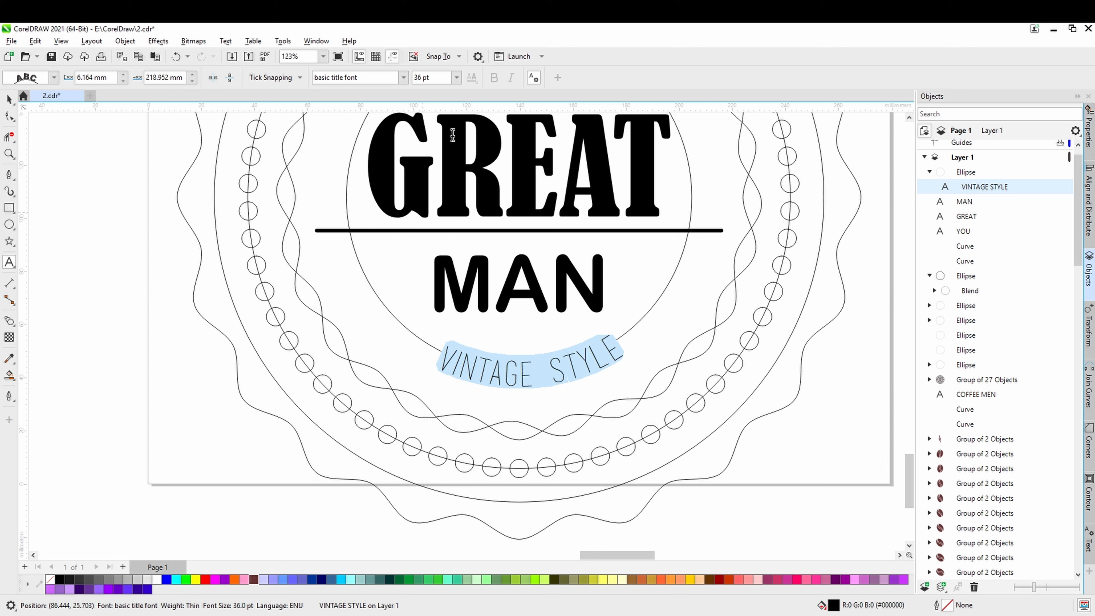
left_click(455, 77)
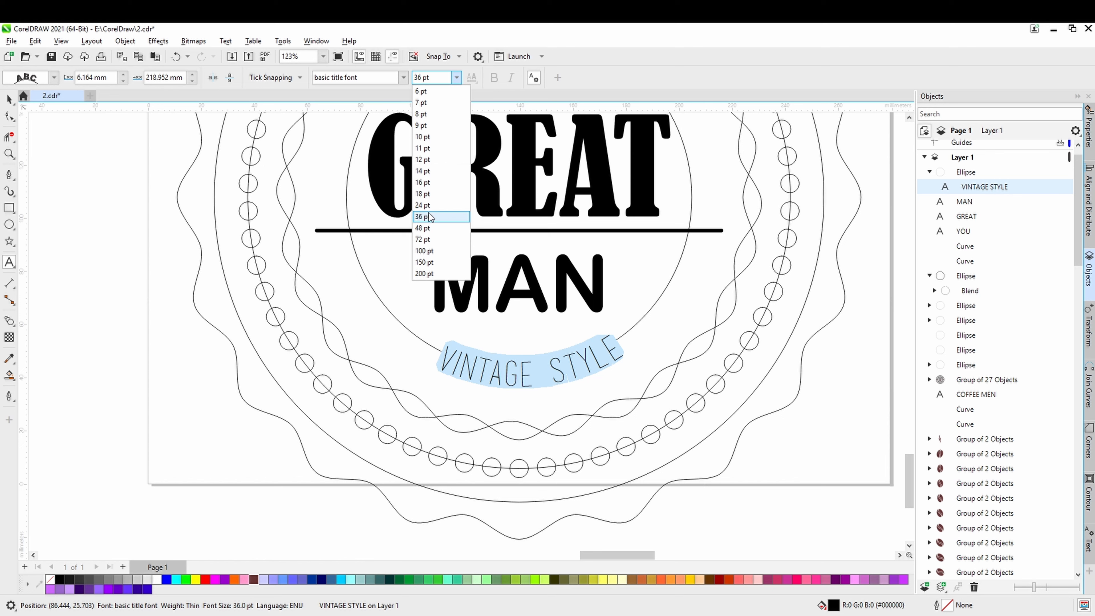
left_click(427, 228)
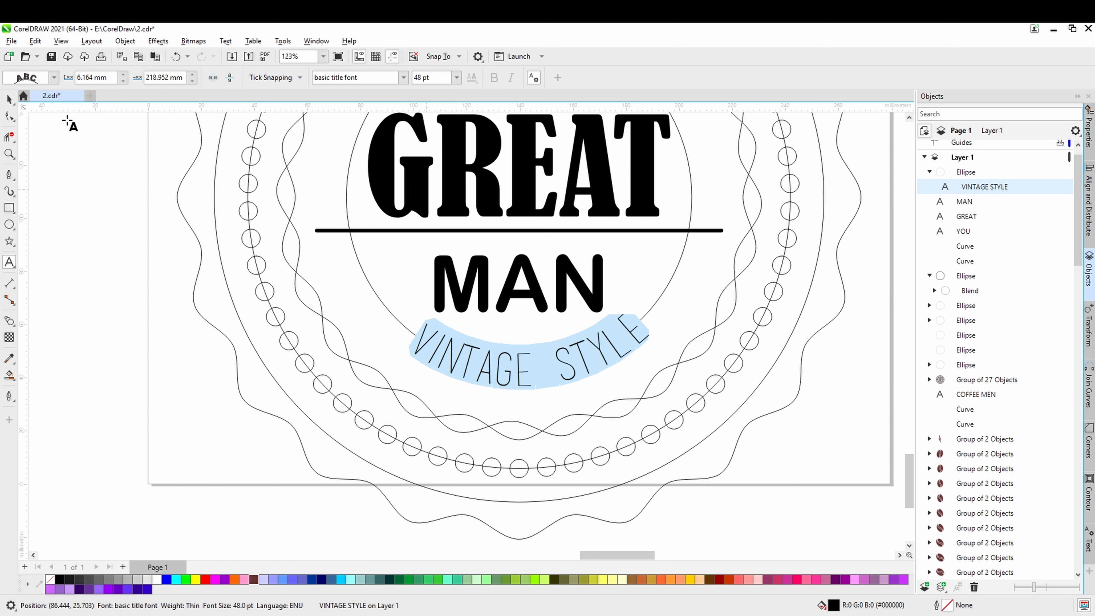
Widen the character spacing of VINTAGE STYLE along the arc with the Shape tool and save the document
left_click(10, 117)
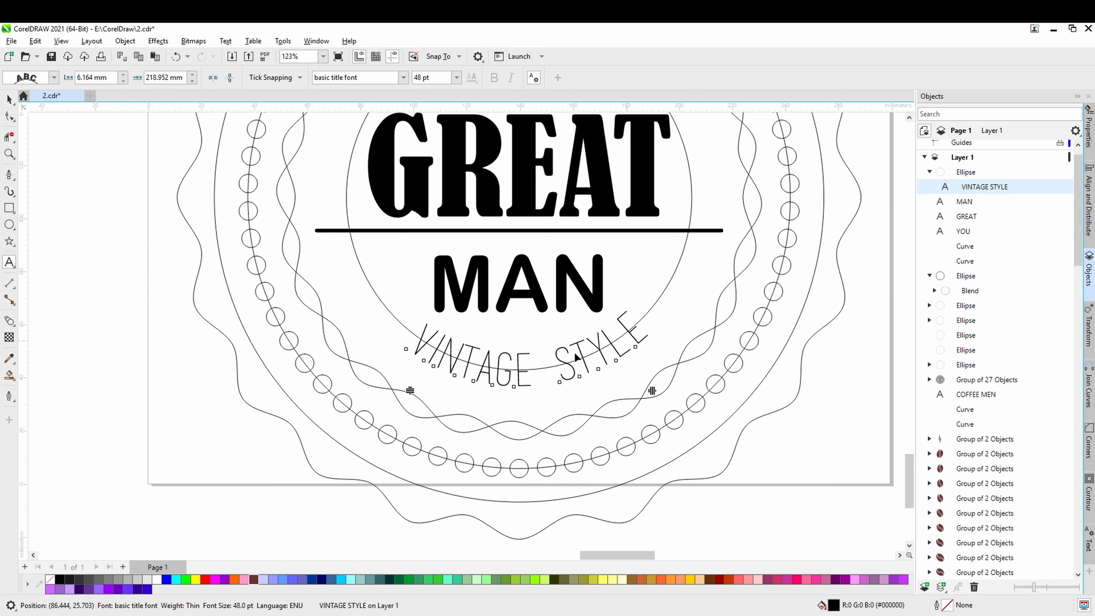
left_click_drag(652, 390, 657, 396)
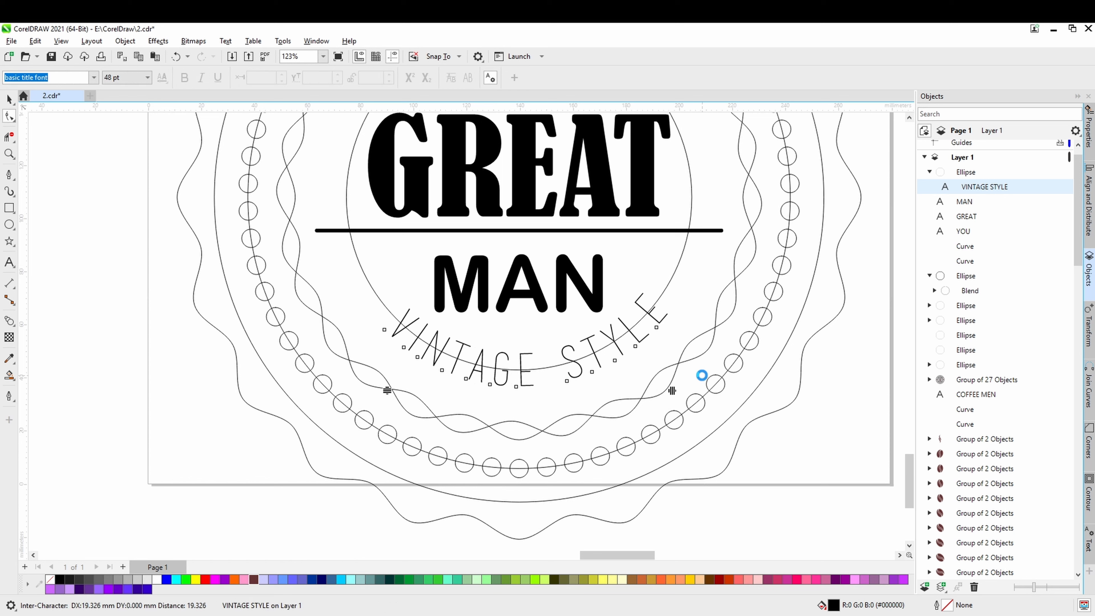
key("ctrl+s")
left_click(636, 340)
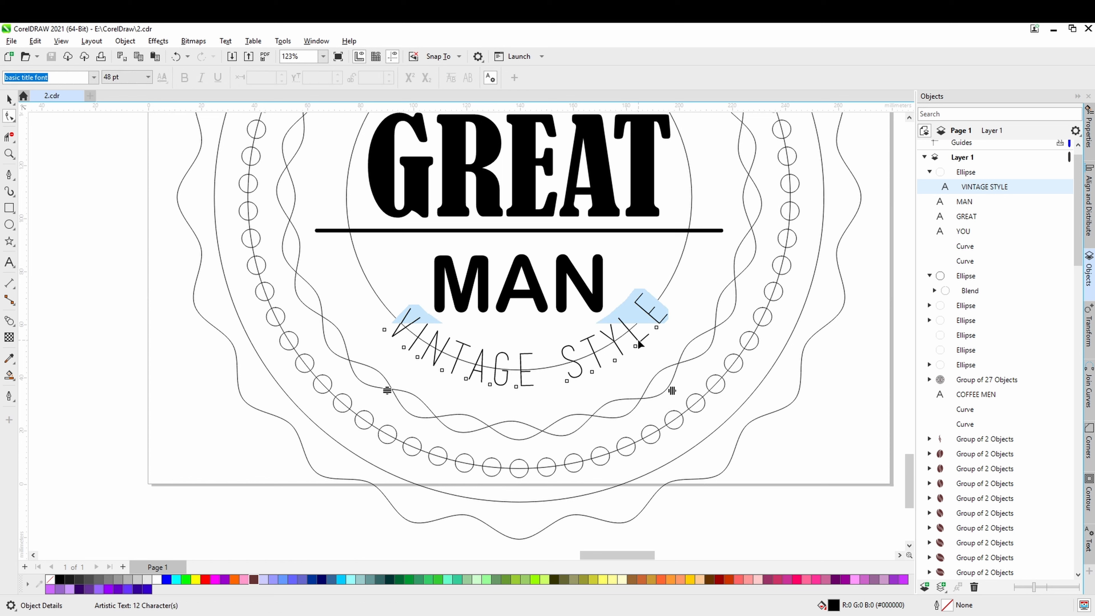
left_click_drag(673, 391, 683, 384)
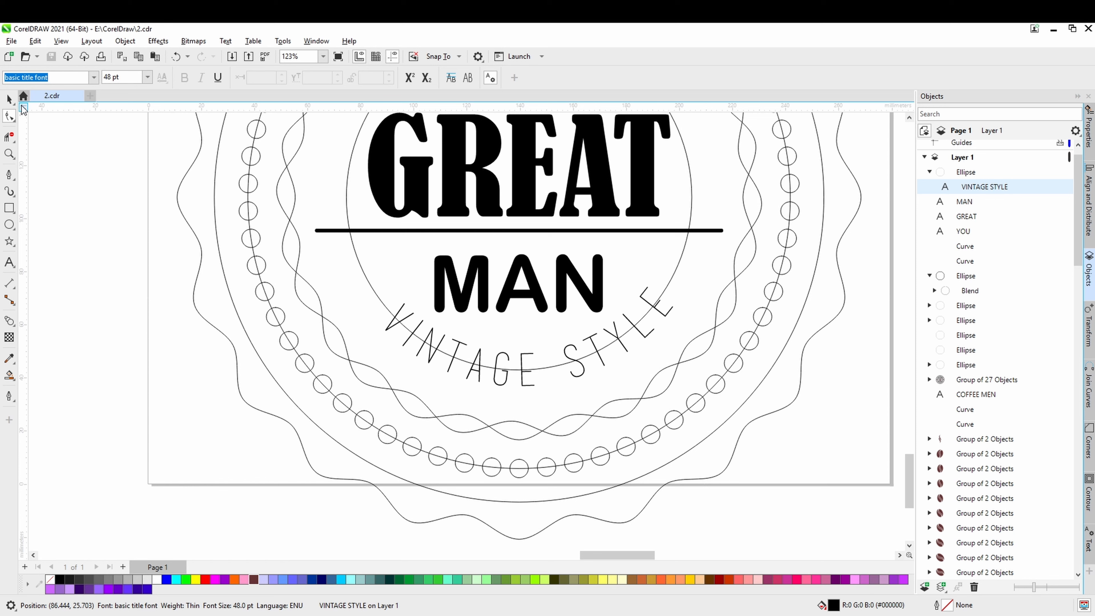
Move VINTAGE STYLE outside the inner circle to a path distance of about 12.6 mm, centred below MAN
left_click(10, 100)
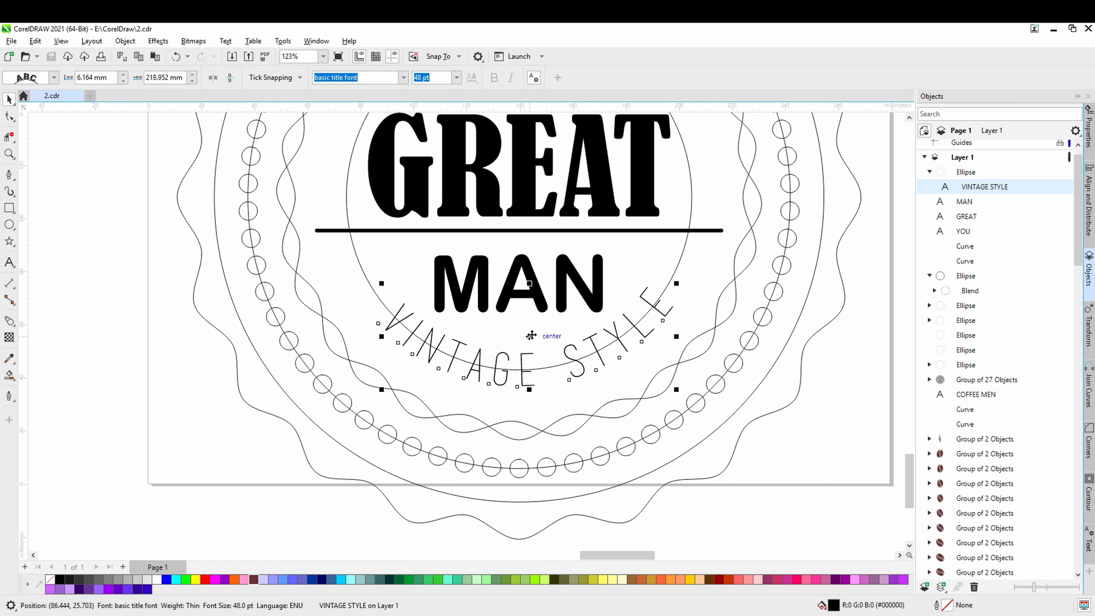
left_click_drag(528, 335, 520, 356)
scroll(432, 375, "down", 2)
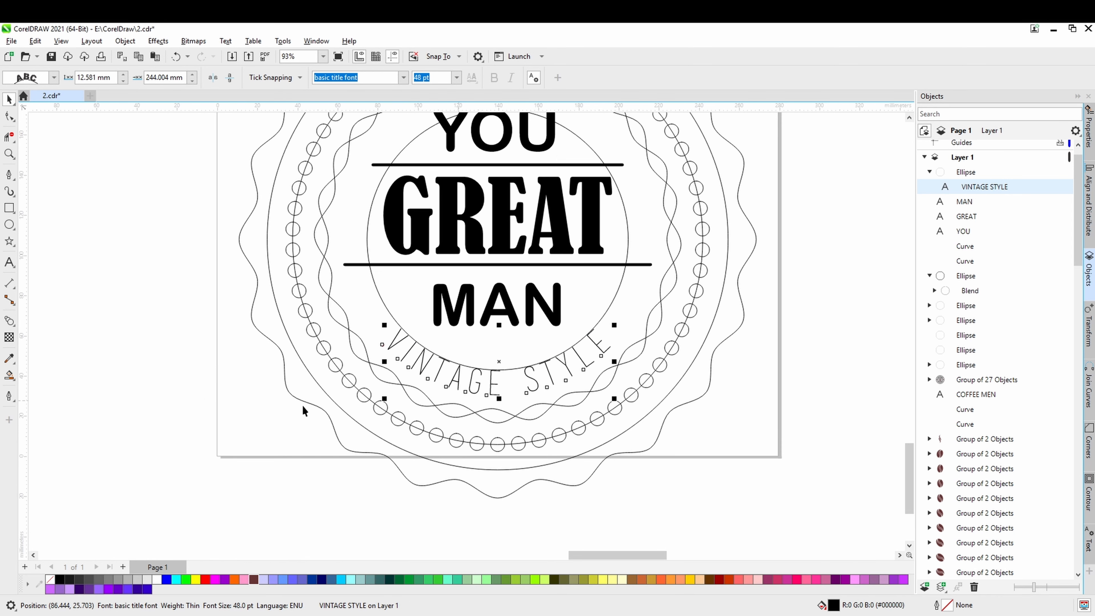
Break the VINTAGE STYLE text apart from its path and delete the inner guide circle
left_click(190, 392)
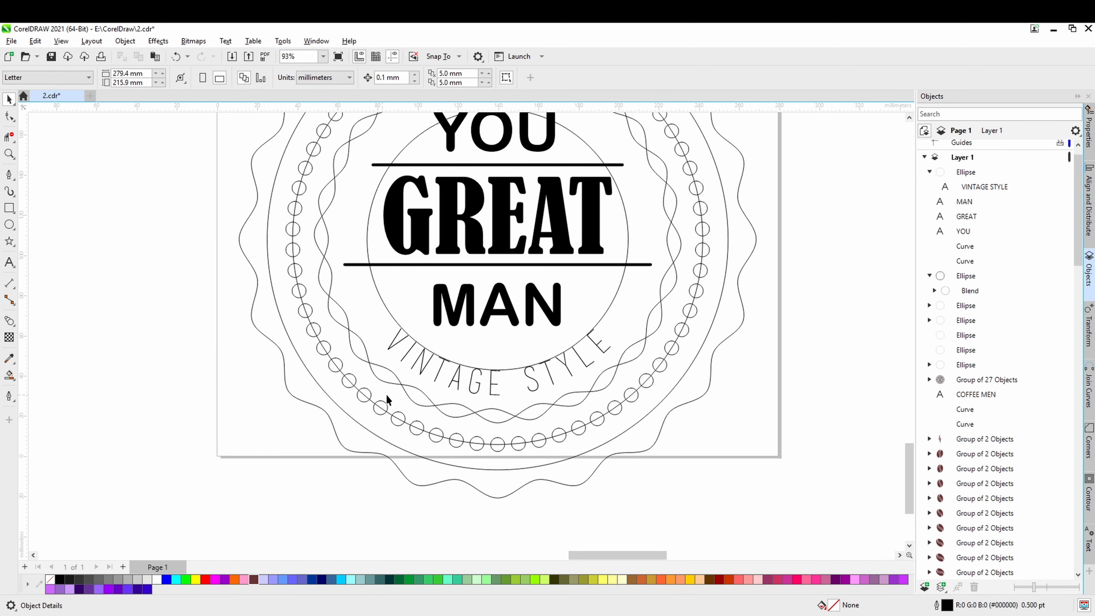
left_click(471, 389)
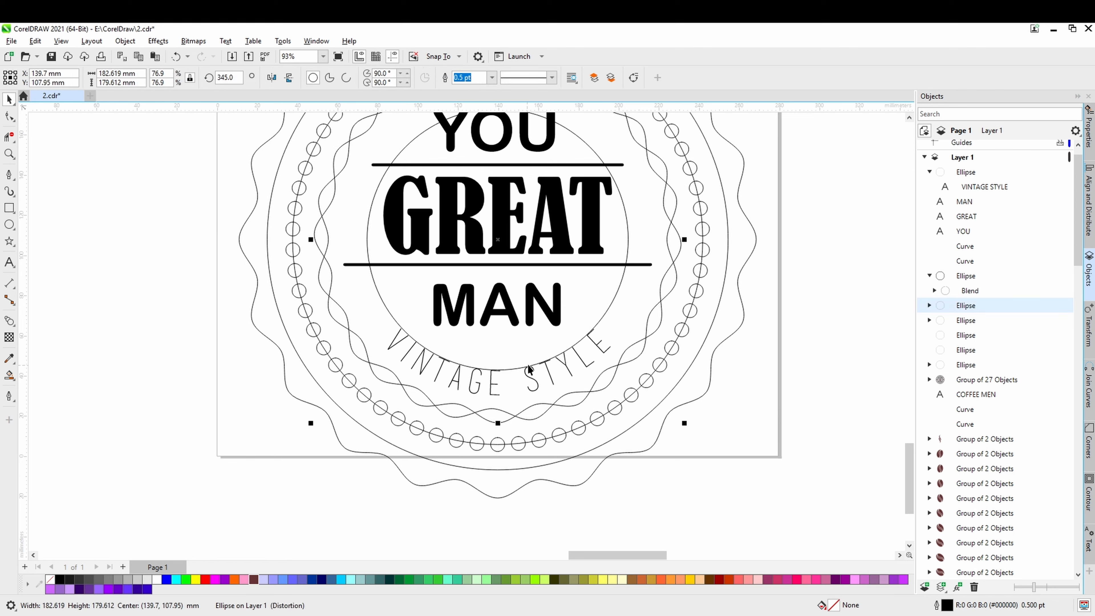
right_click(536, 364)
right_click(533, 369)
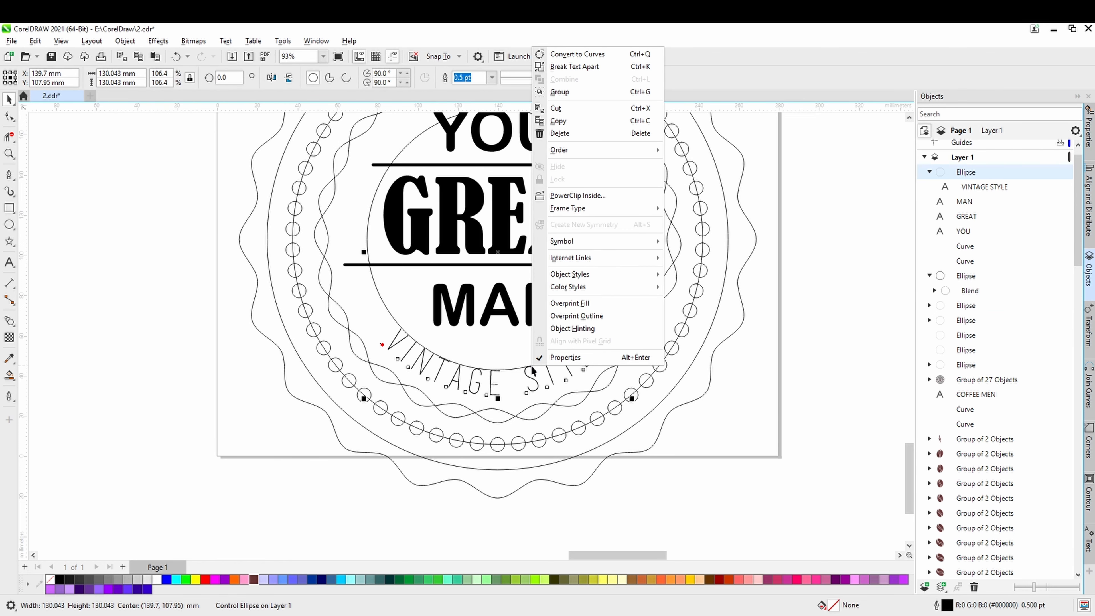
left_click(556, 66)
left_click(818, 288)
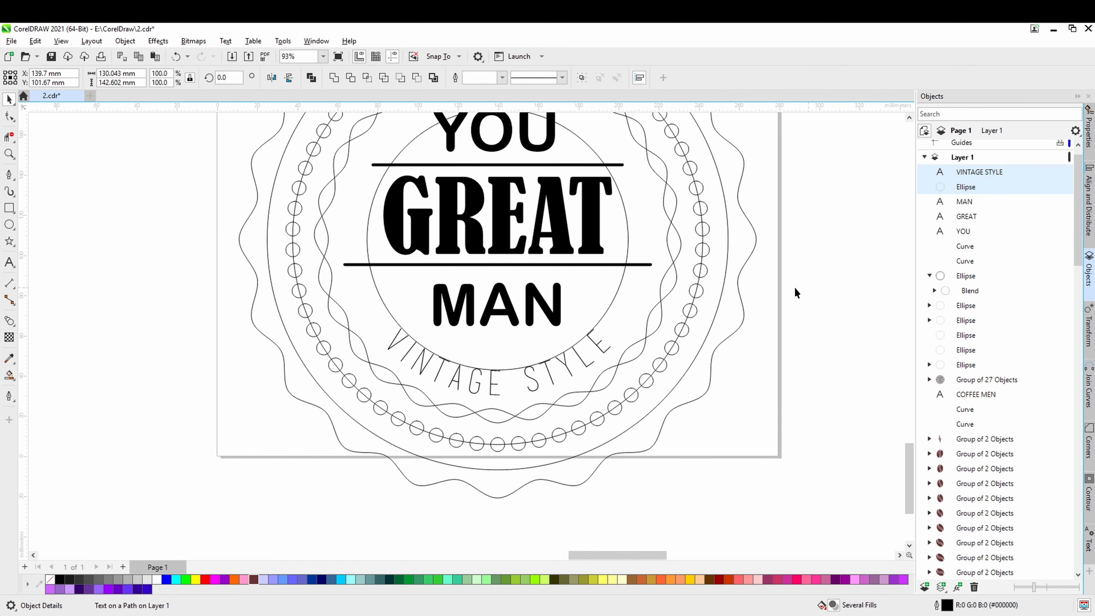
left_click(610, 304)
key("Delete")
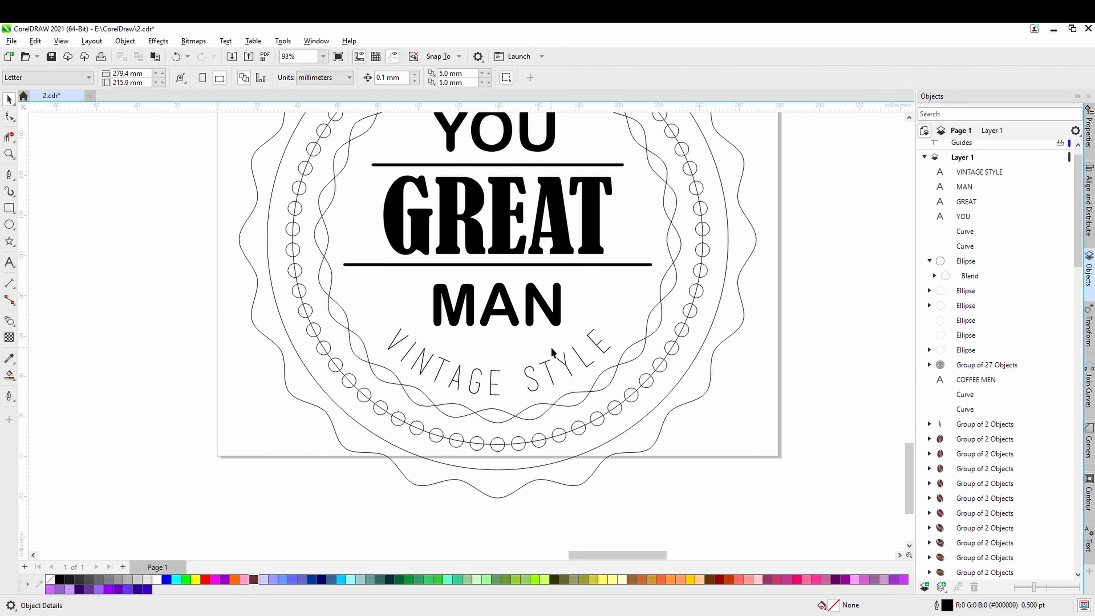
Draw a straight diagonal line about 48 mm wide and 52 mm high below the badge's right side with the Pen tool
scroll(552, 351, "down", 2)
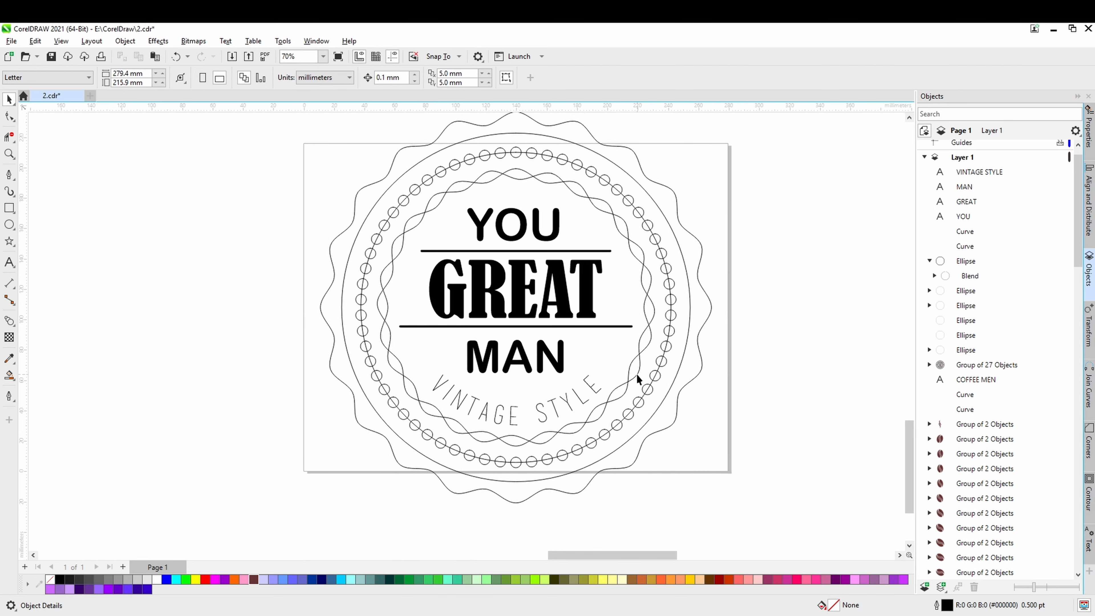
left_click_drag(637, 379, 623, 338)
scroll(637, 379, "down", 1)
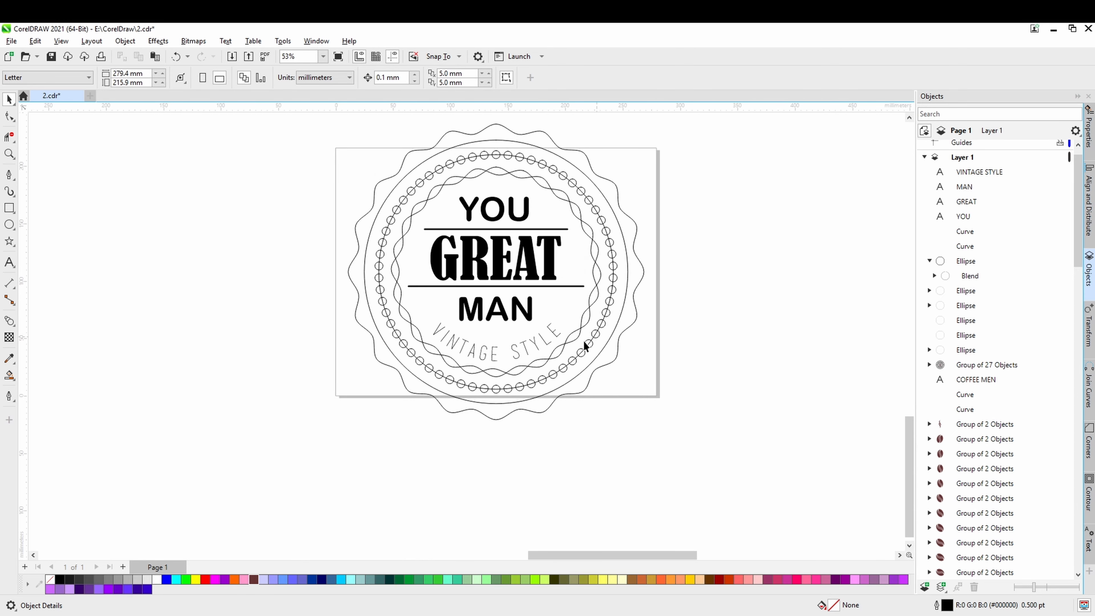
left_click(10, 176)
left_click(681, 378)
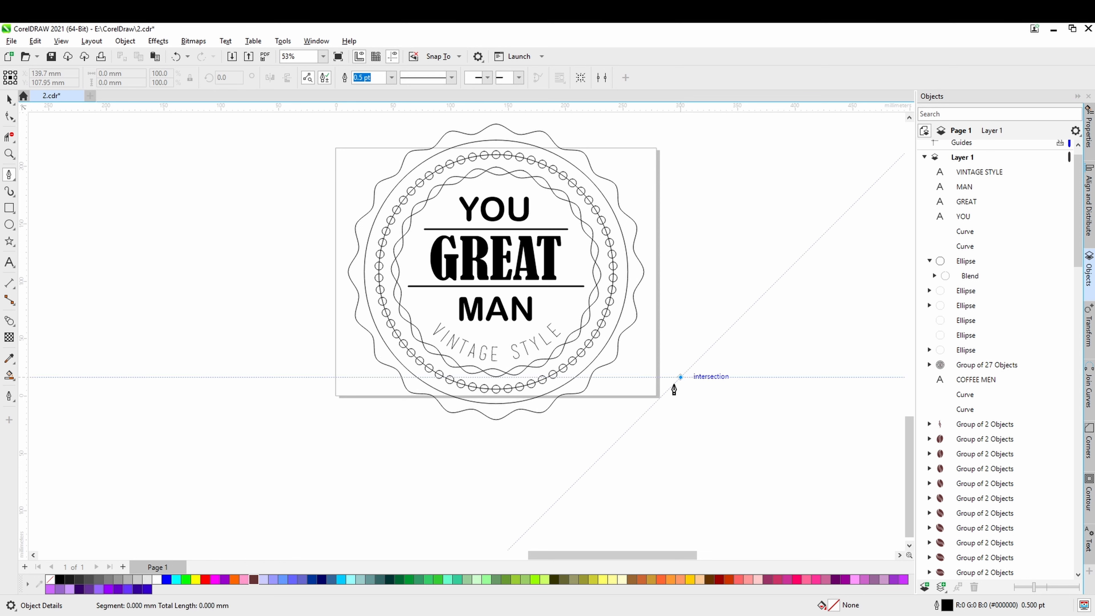
double_click(626, 438)
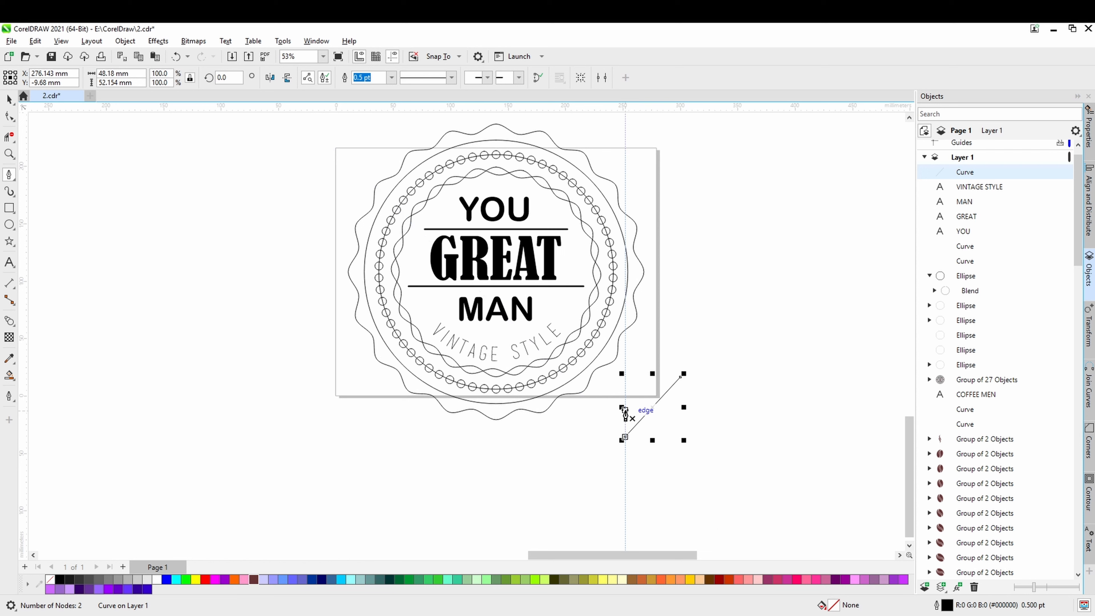
Create a horizontally mirrored copy of the diagonal line and left-align both lines to form an X
left_click(8, 99)
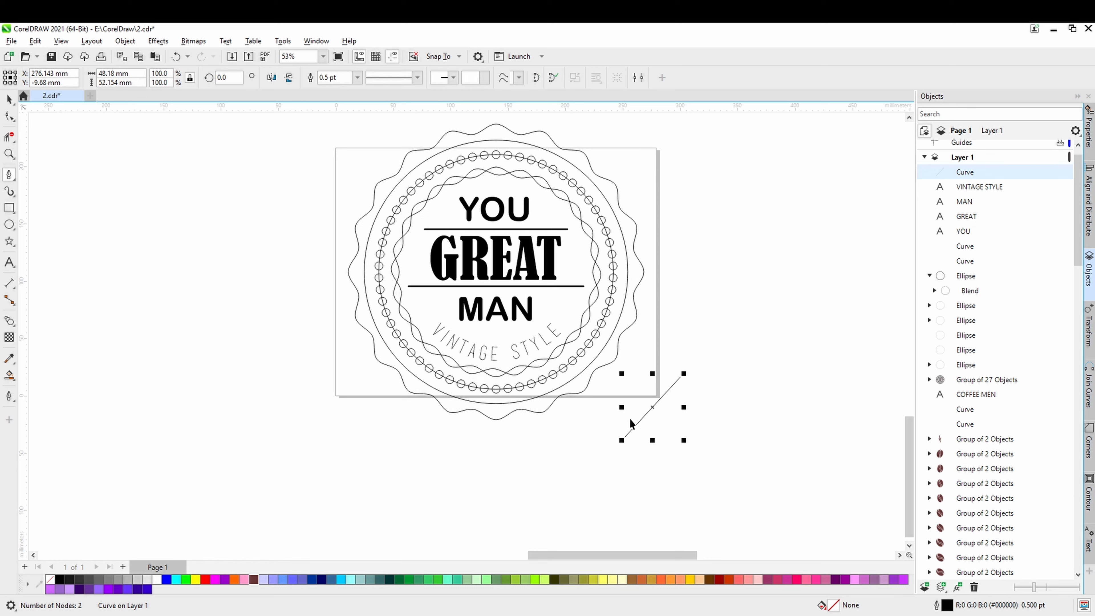
left_click_drag(621, 411, 699, 403)
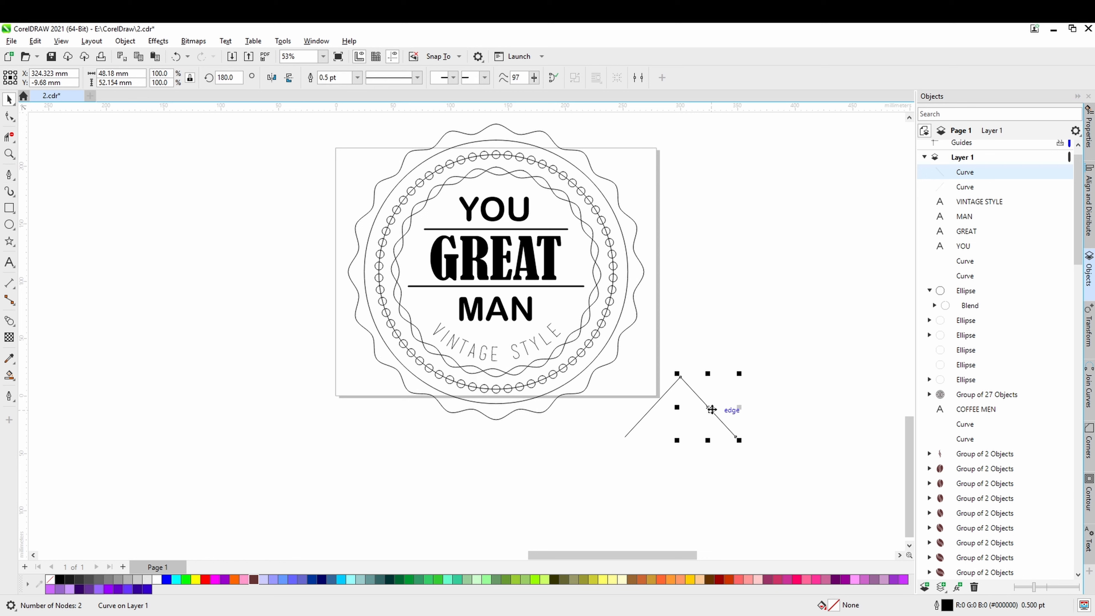
left_click(650, 409, "shift")
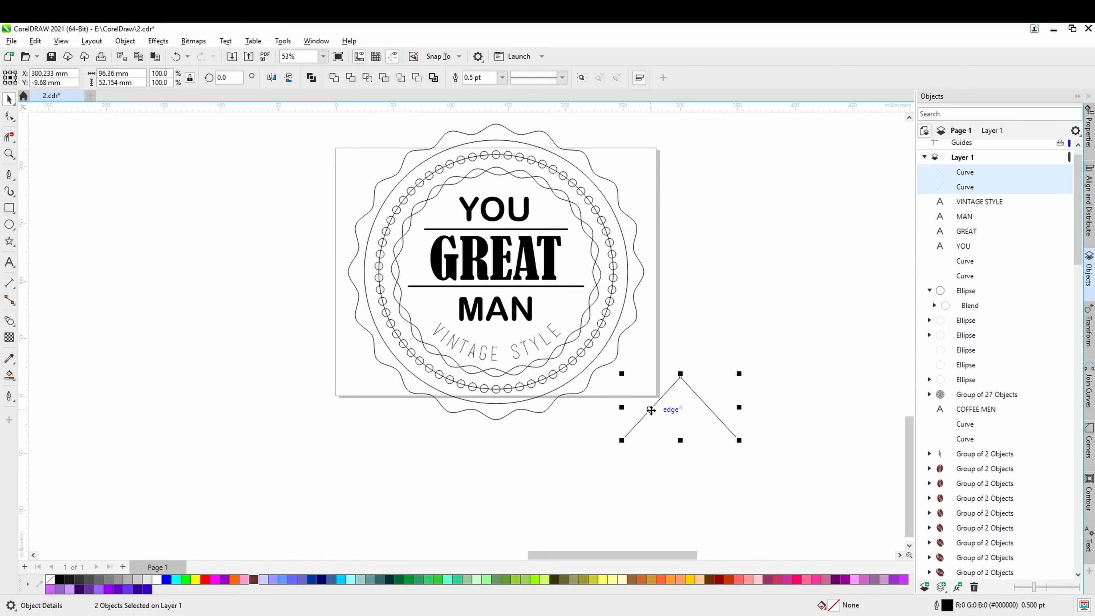
key("l")
left_click(674, 487)
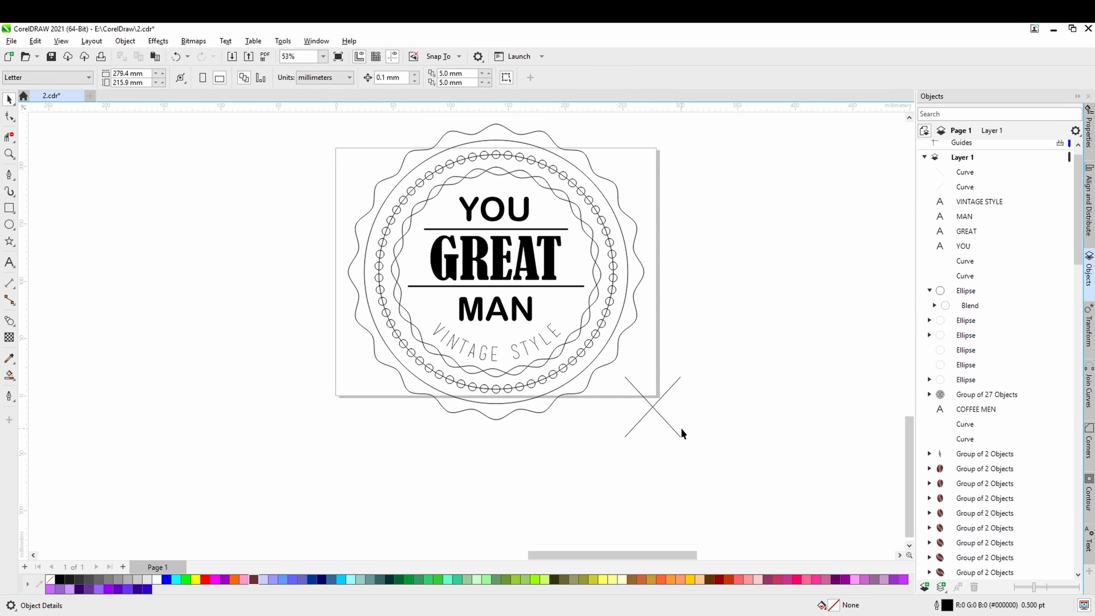
Move the two crossed lines just below the page's lower right corner and group them
scroll(675, 424, "up", 1)
left_click(651, 413)
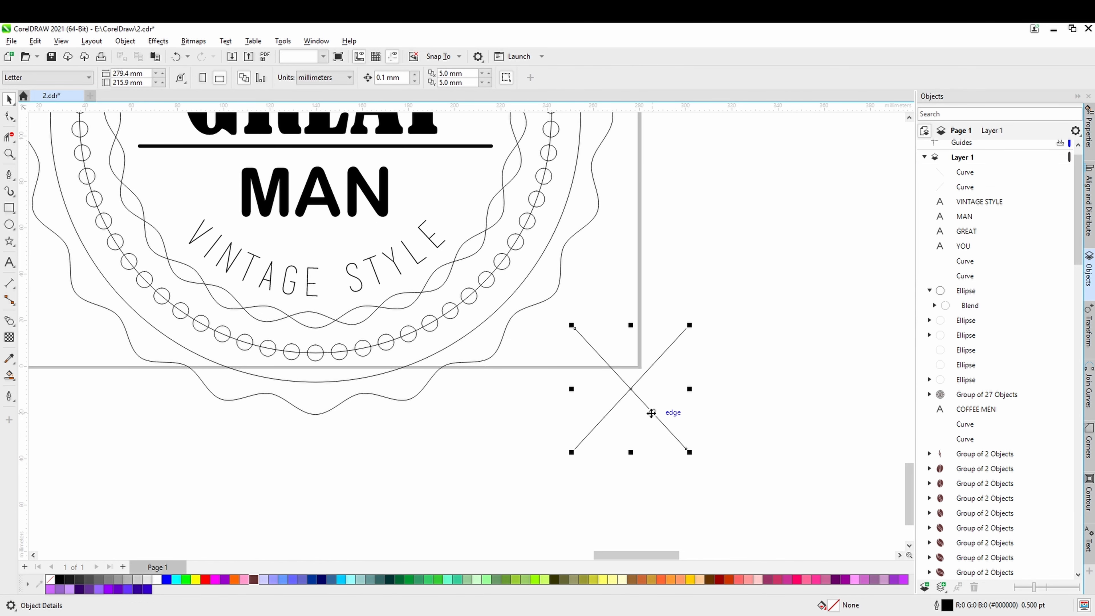
left_click(614, 406, "shift")
left_click_drag(614, 405, 563, 465)
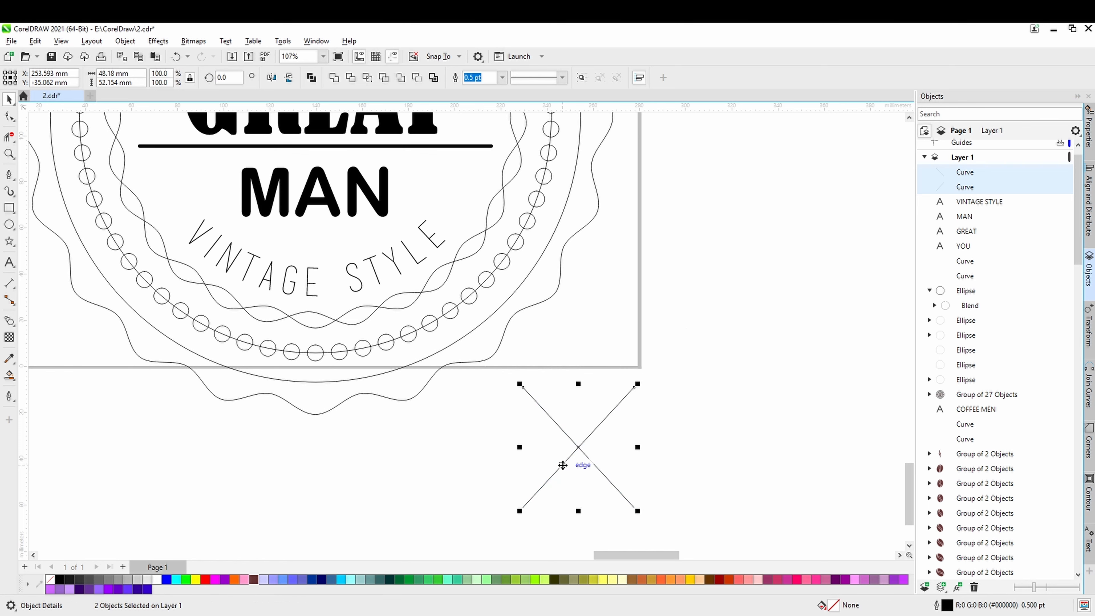
key("ctrl+g")
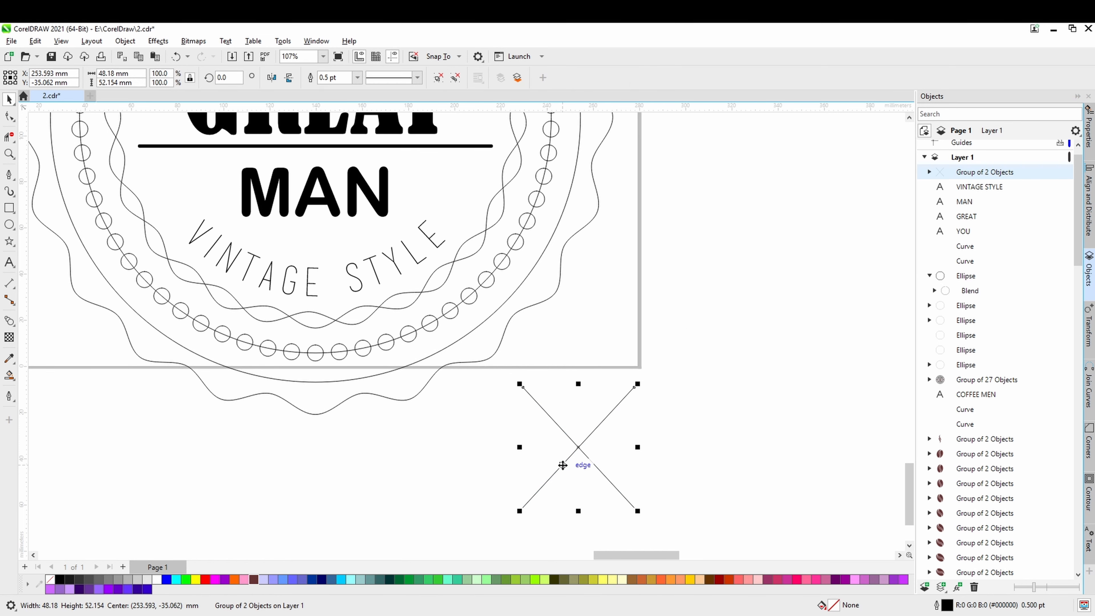
Set the outline width of the grouped X to 4.0 pt
scroll(562, 464, "down", 2)
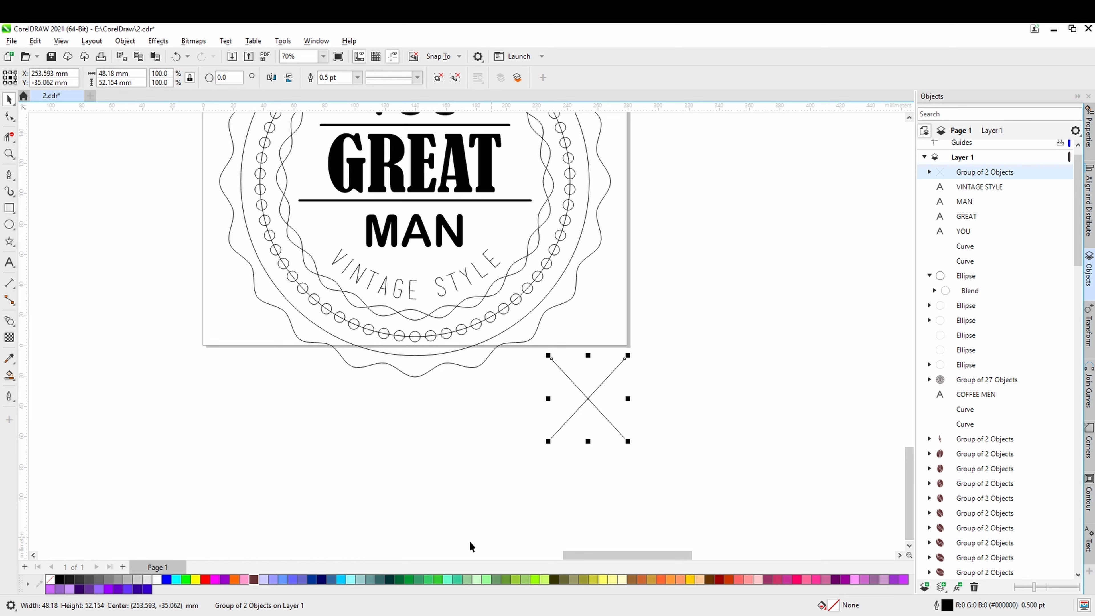
left_click(355, 78)
left_click(358, 77)
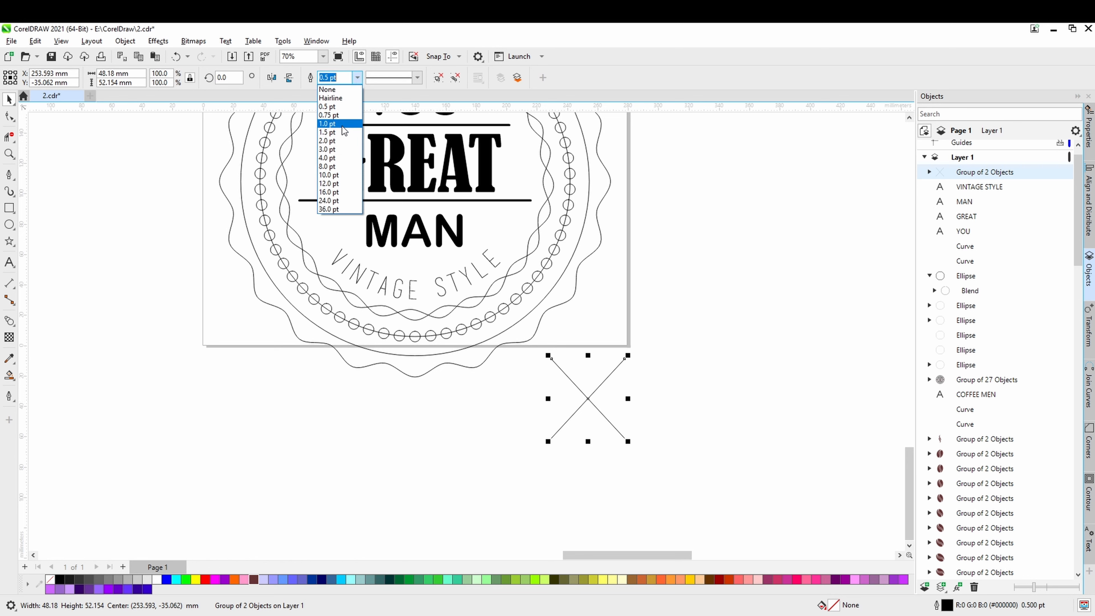
left_click(339, 148)
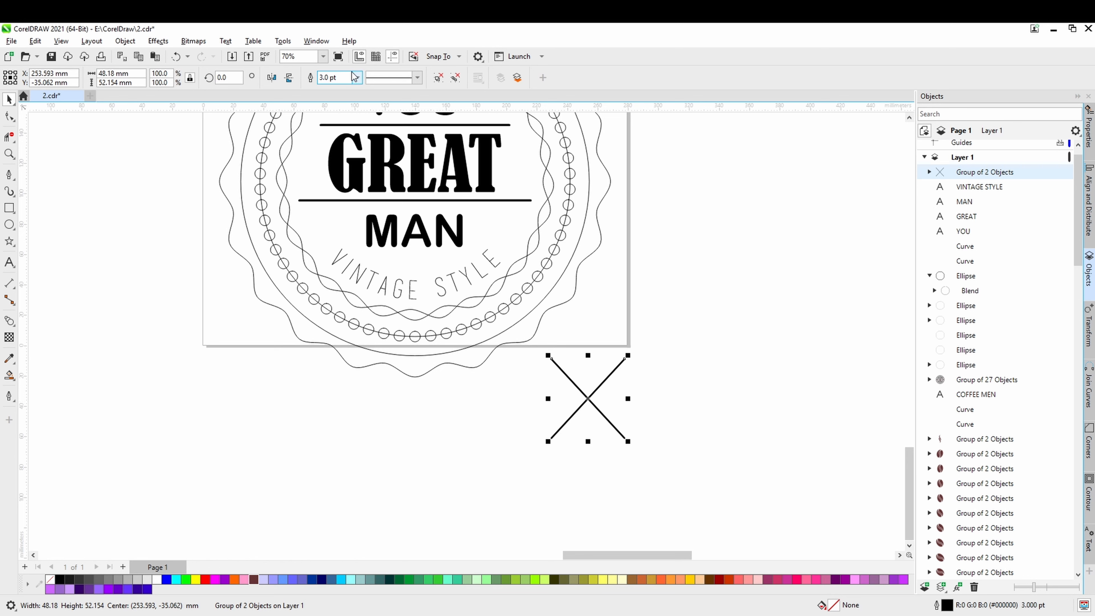
left_click(356, 77)
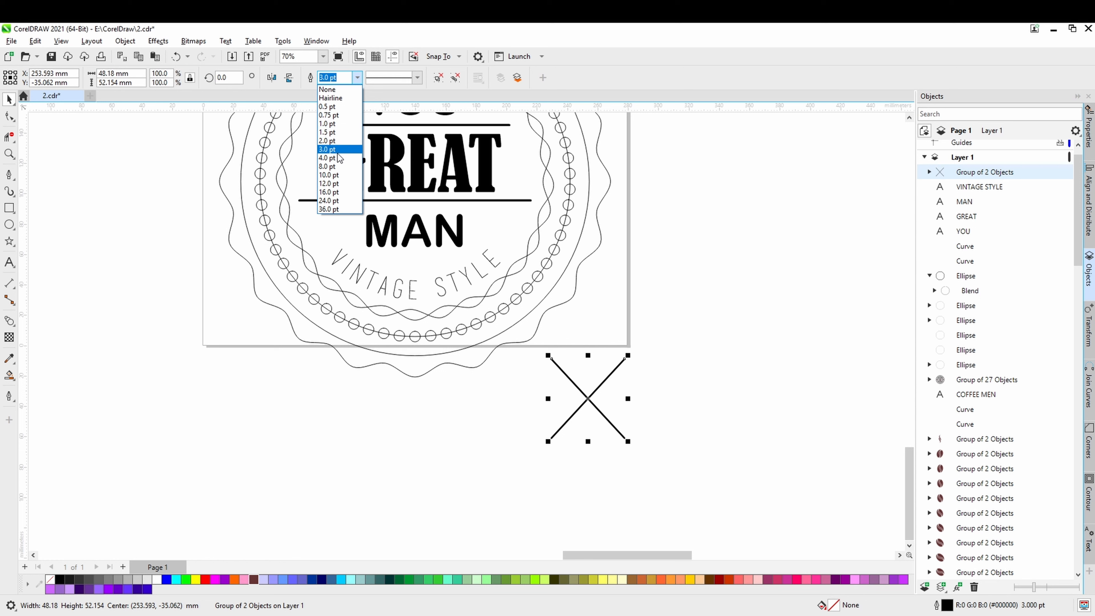
left_click(339, 157)
left_click(357, 78)
left_click(336, 158)
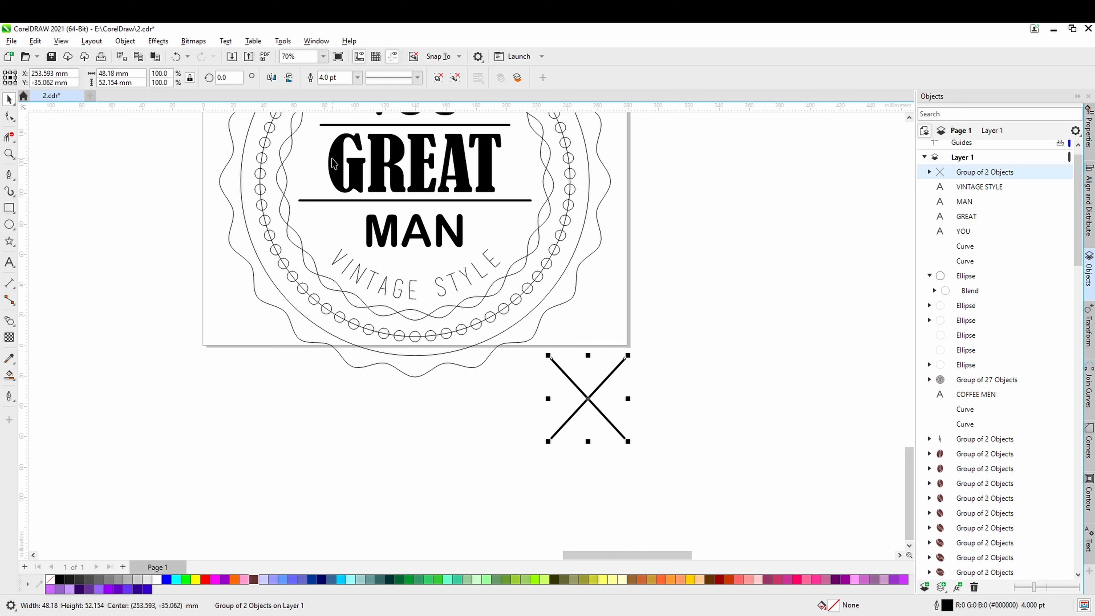
left_click(357, 78)
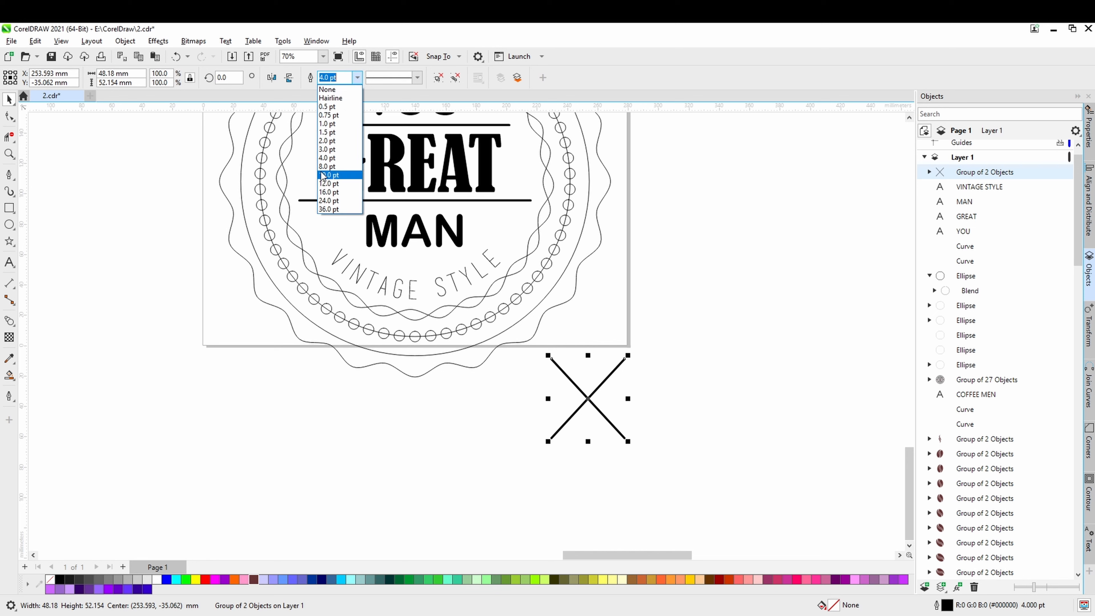
left_click(321, 167)
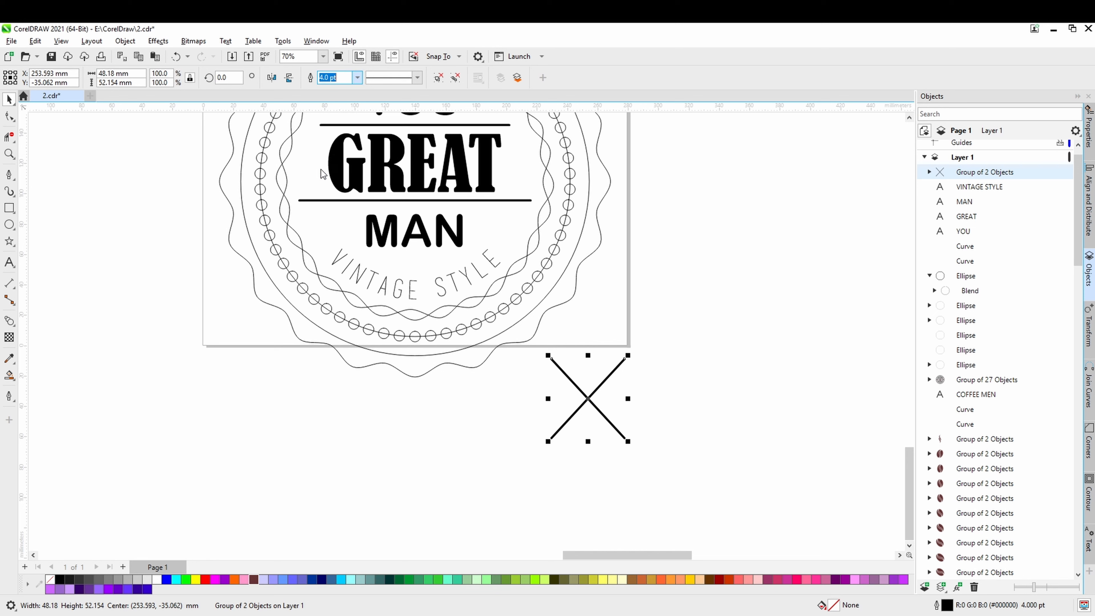
left_click(357, 78)
left_click(332, 164)
Scale the X down to about 37 by 40 mm and place it outside the page, to the right of the badge
scroll(564, 413, "down", 1)
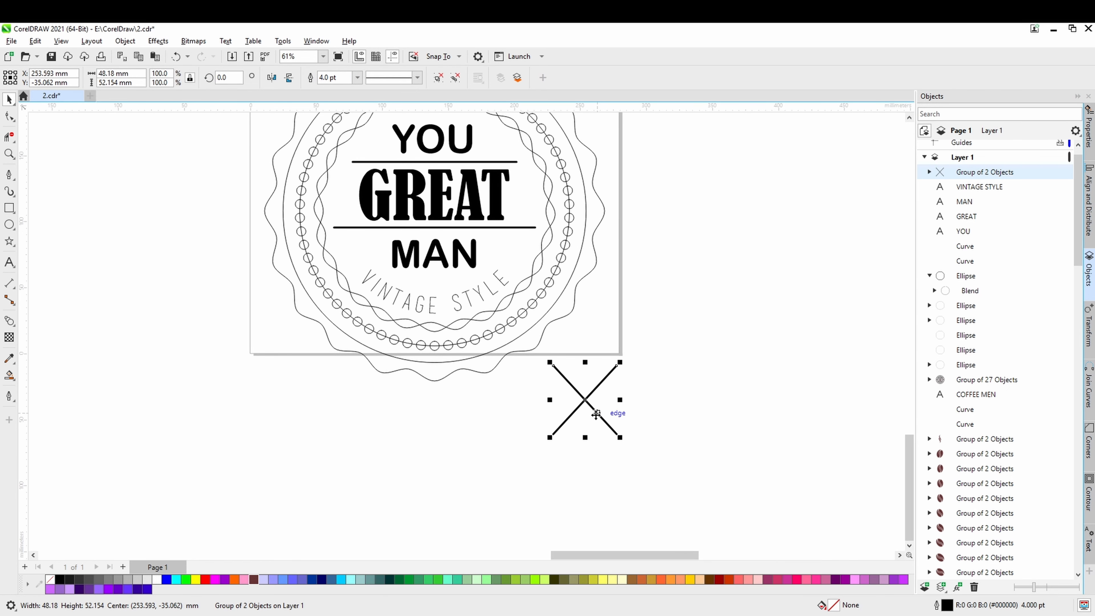
left_click_drag(604, 415, 639, 414)
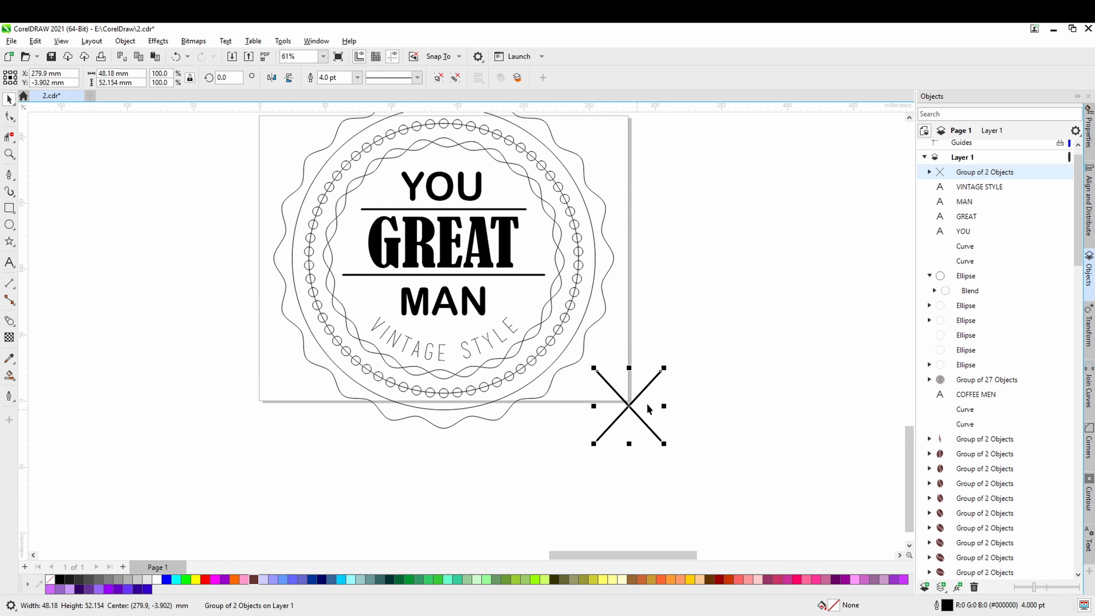
left_click_drag(664, 368, 742, 304)
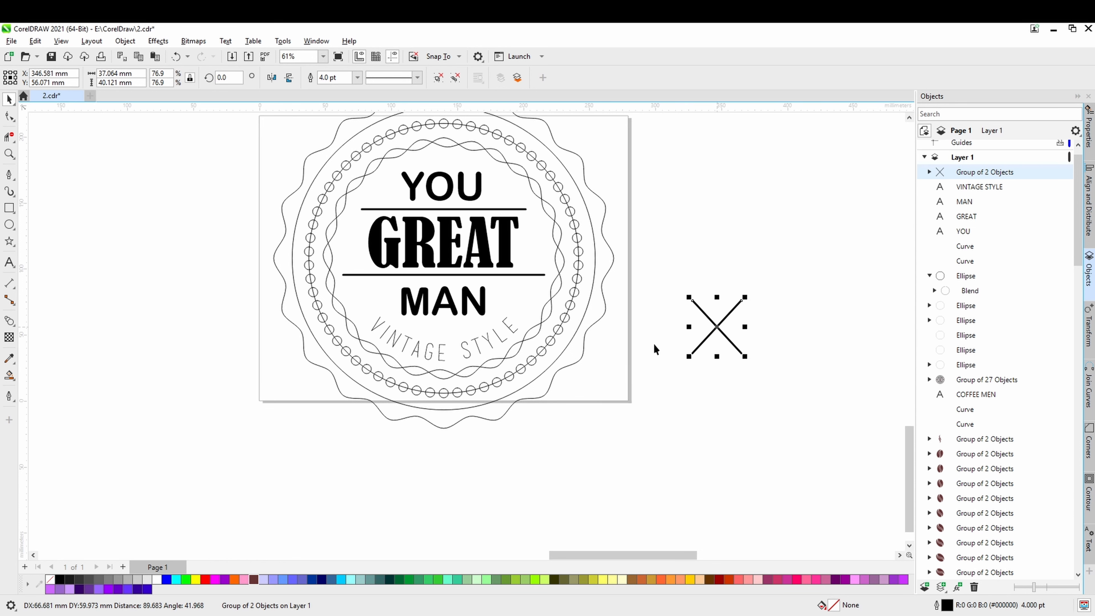
left_click(585, 332)
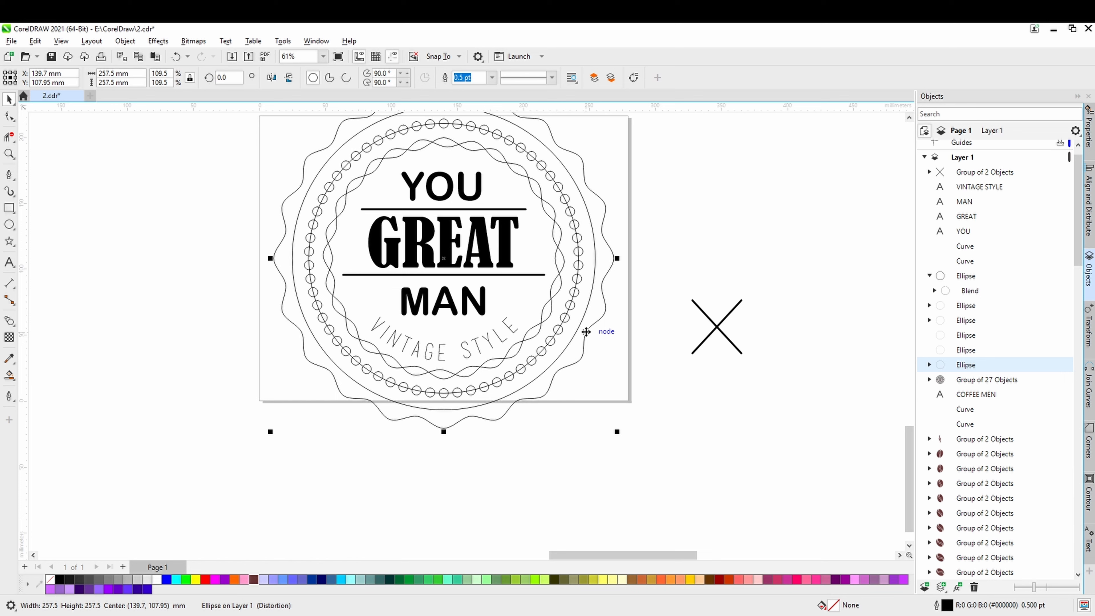
left_click(650, 412)
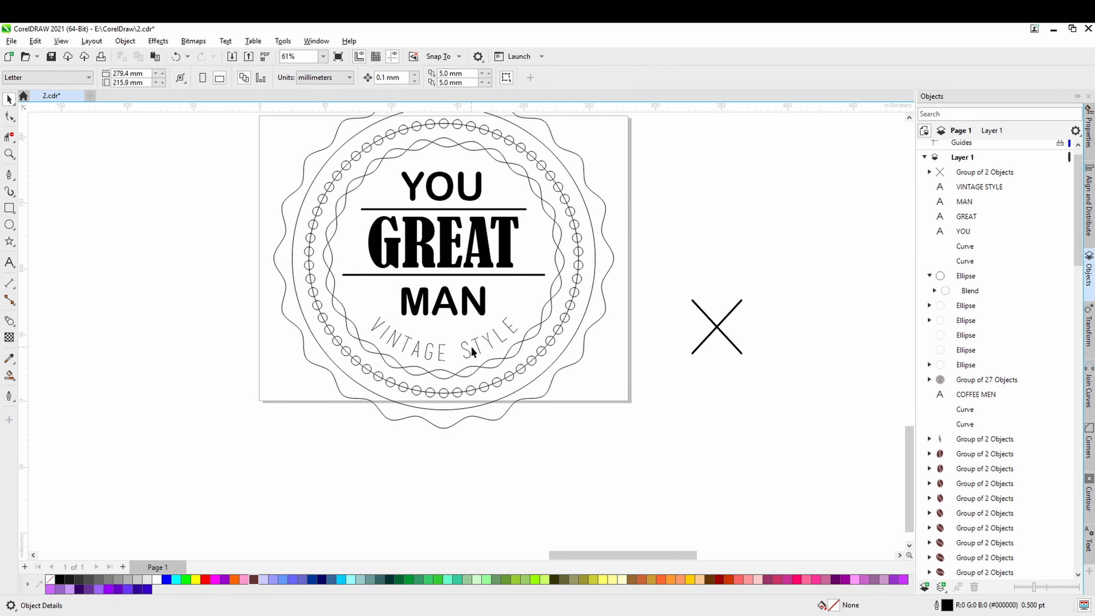
left_click(478, 347)
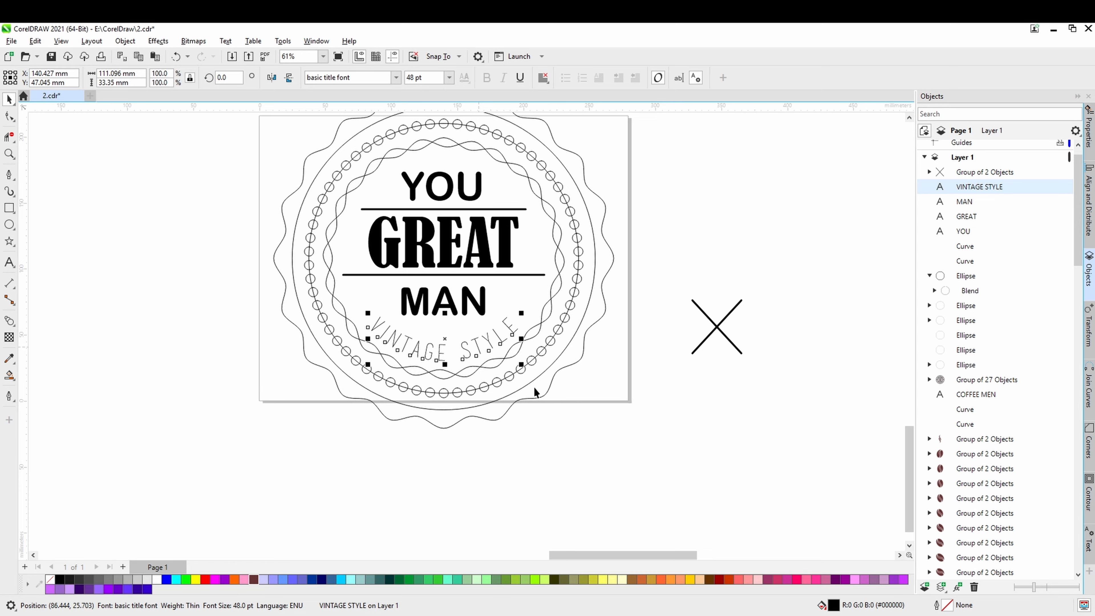
scroll(534, 388, "up", 2)
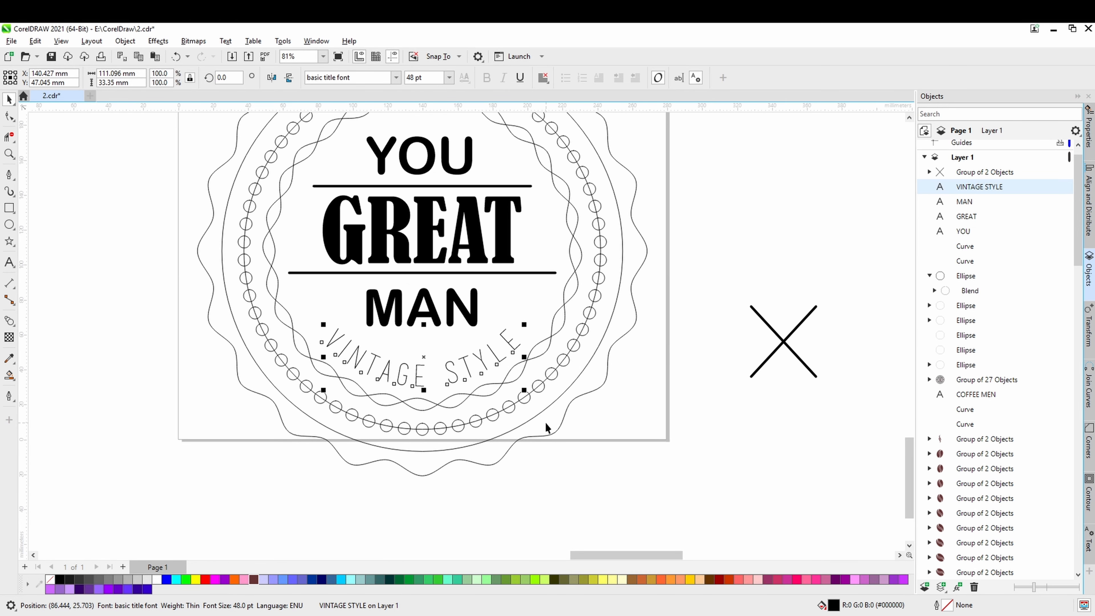
Fill the beaded circle border and its path circle with 10% Black
left_click(556, 368)
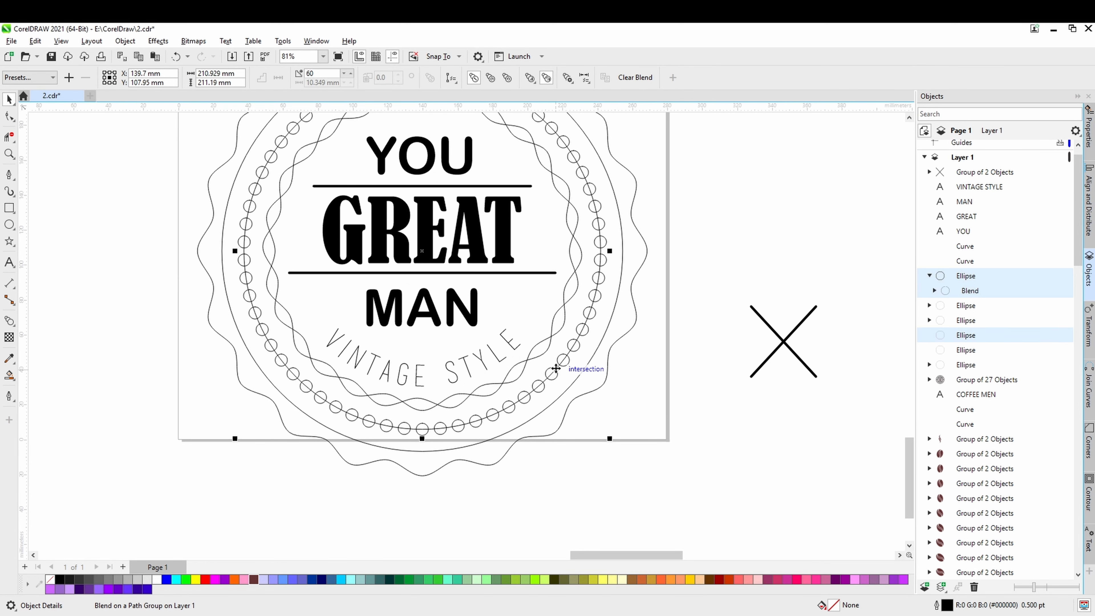
left_click(147, 580)
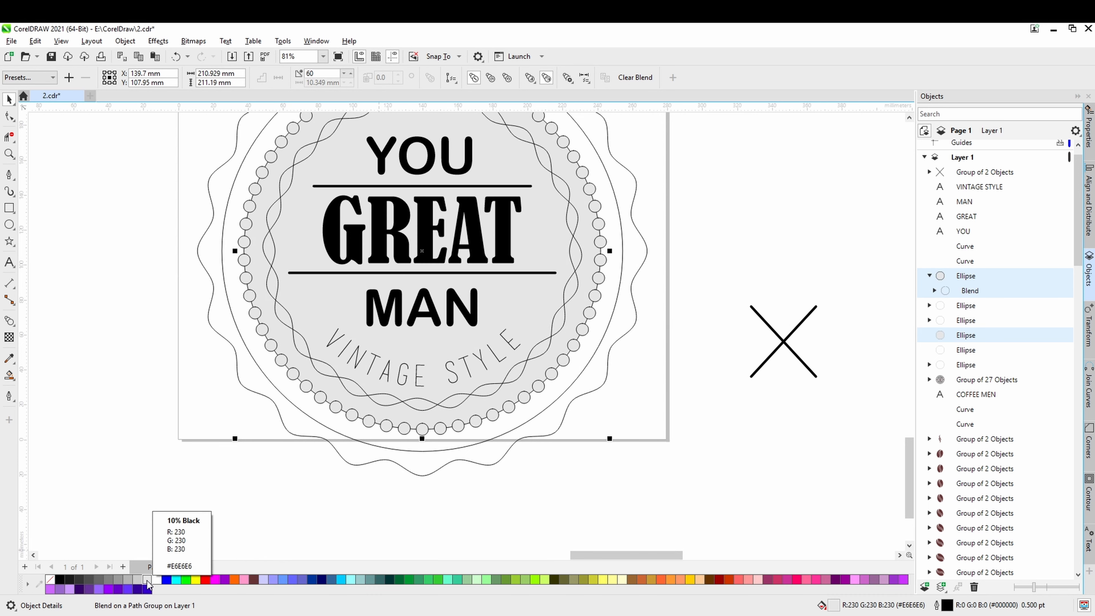
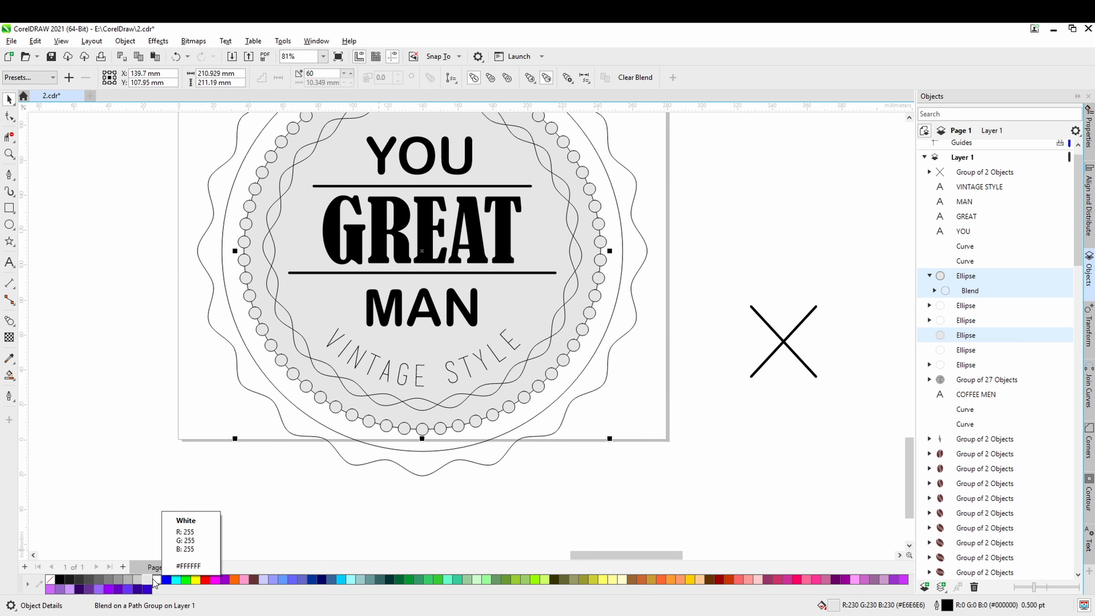
left_click(566, 499)
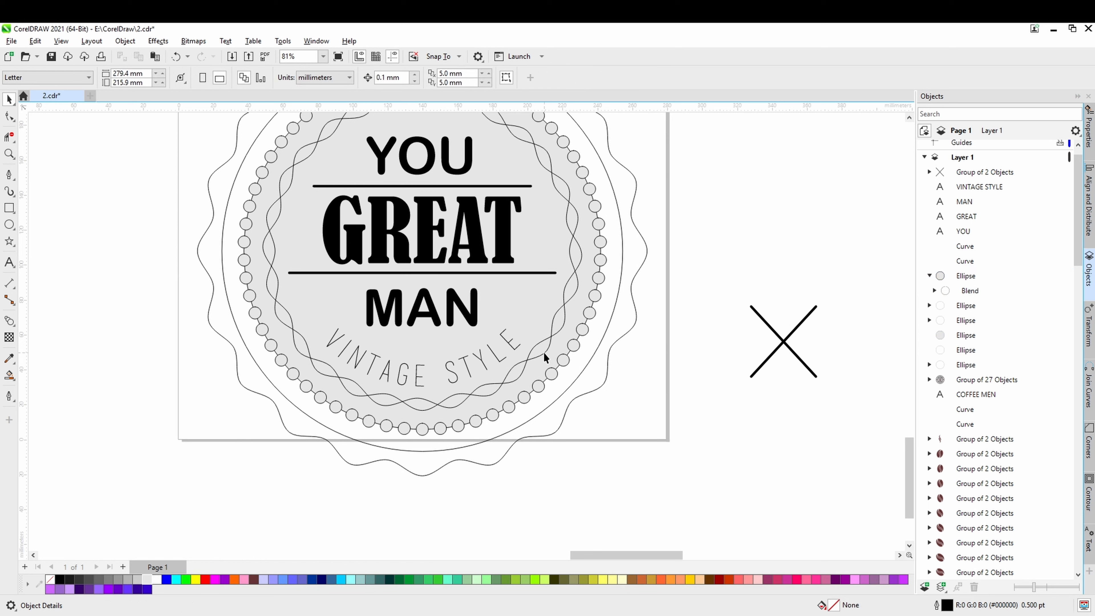
Break apart the beaded circle blend and delete the grey-filled path circle beneath it
left_click(568, 351)
right_click(569, 350)
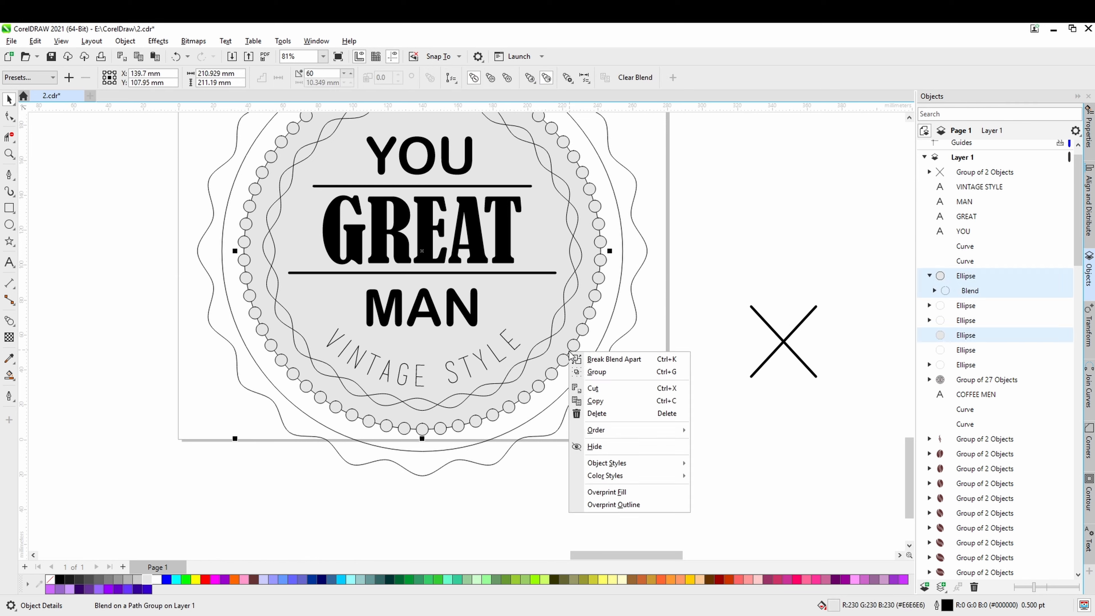
left_click(583, 359)
left_click(572, 373)
left_click(557, 365)
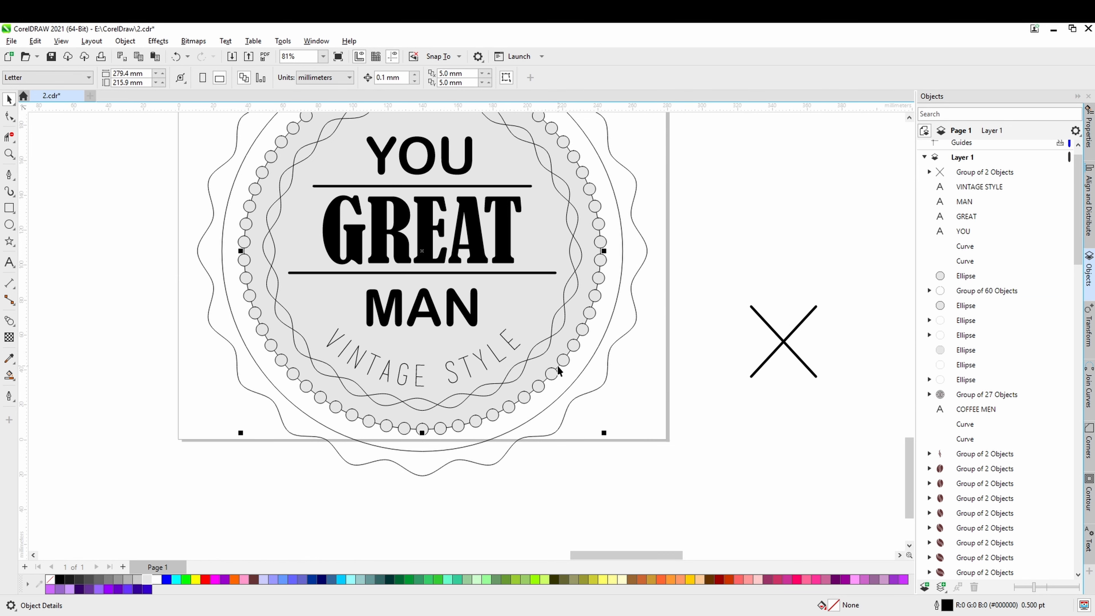
key("Delete")
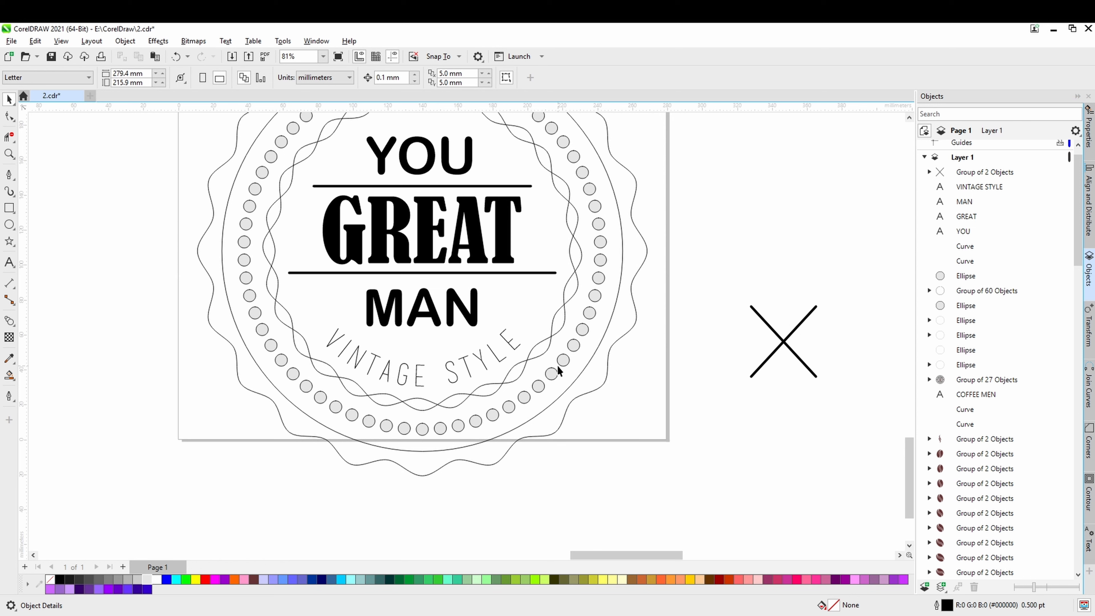
Group the two interwoven wavy rings and set their outline width to 3.0 pt
left_click(549, 337)
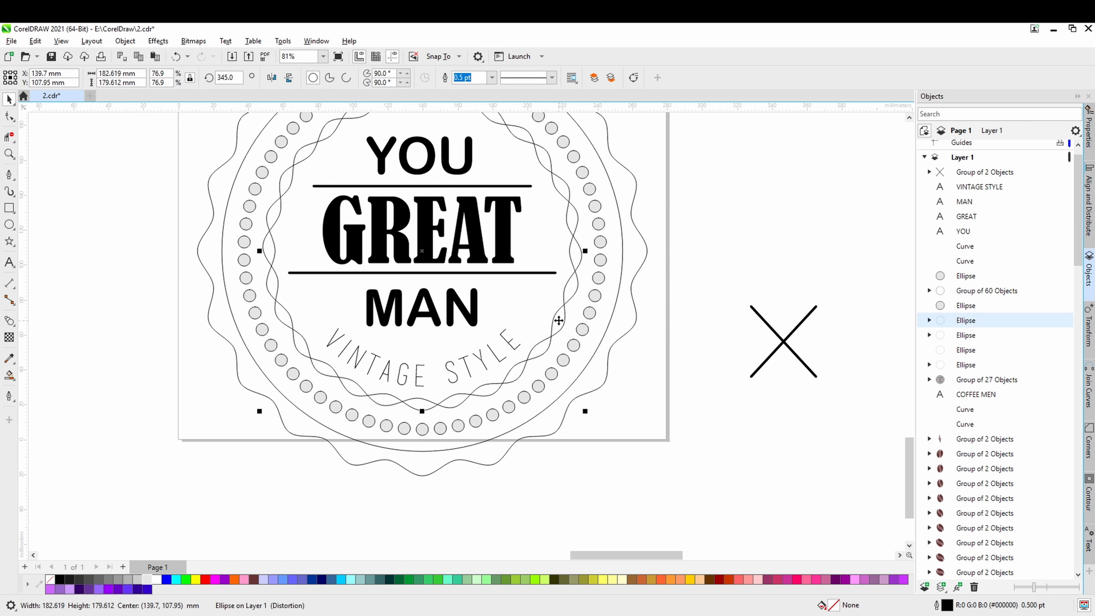
left_click(572, 311, "shift")
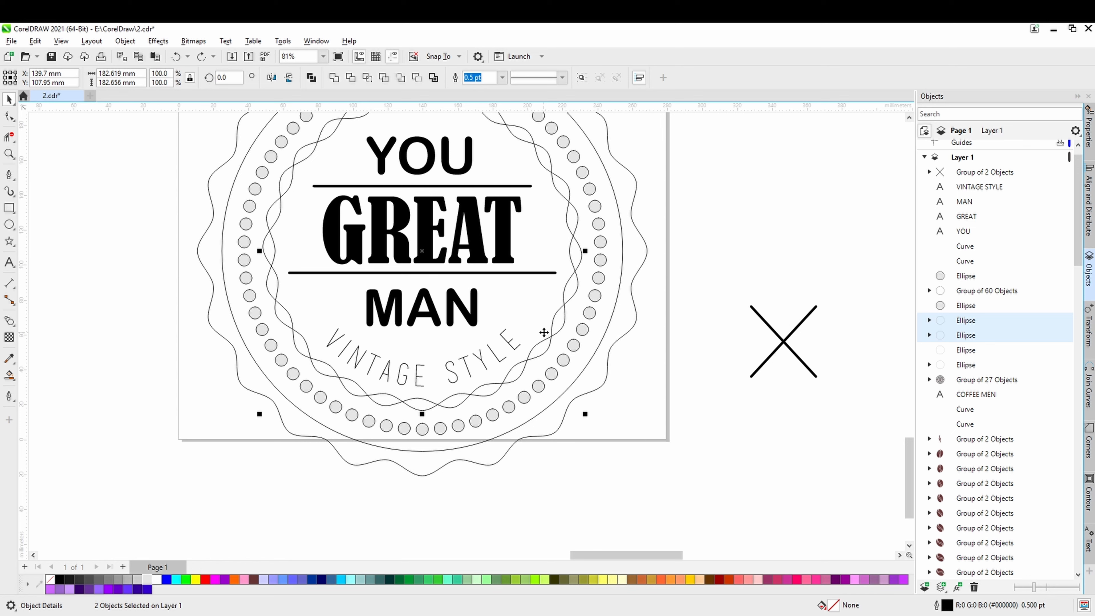
key("ctrl+g")
left_click(357, 77)
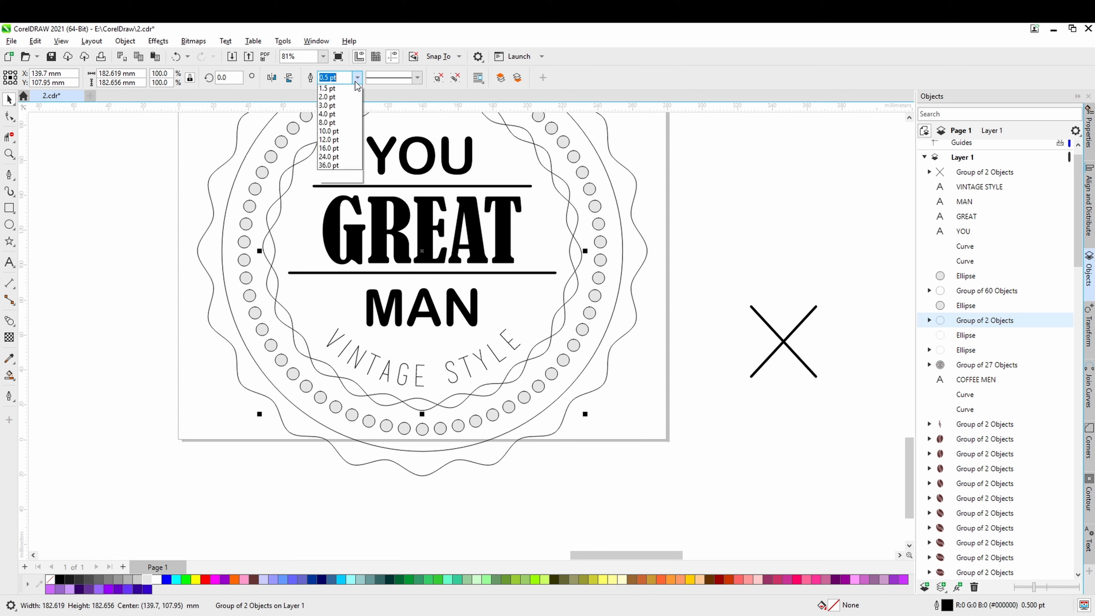
left_click(333, 148)
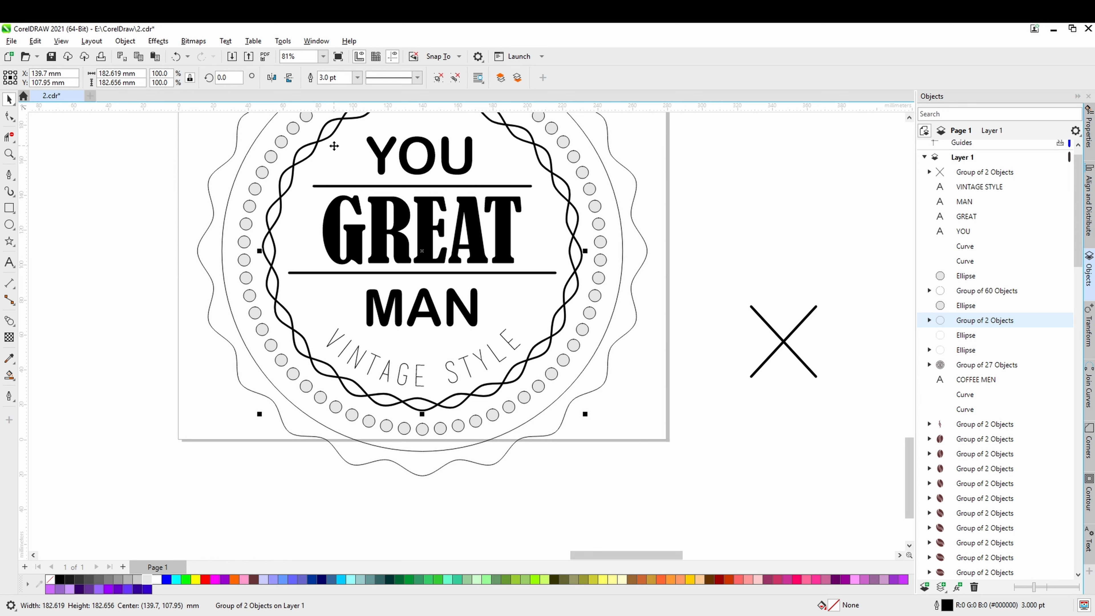
Set the outline width of the plain circle around the beads to 8.0 pt
left_click(622, 335)
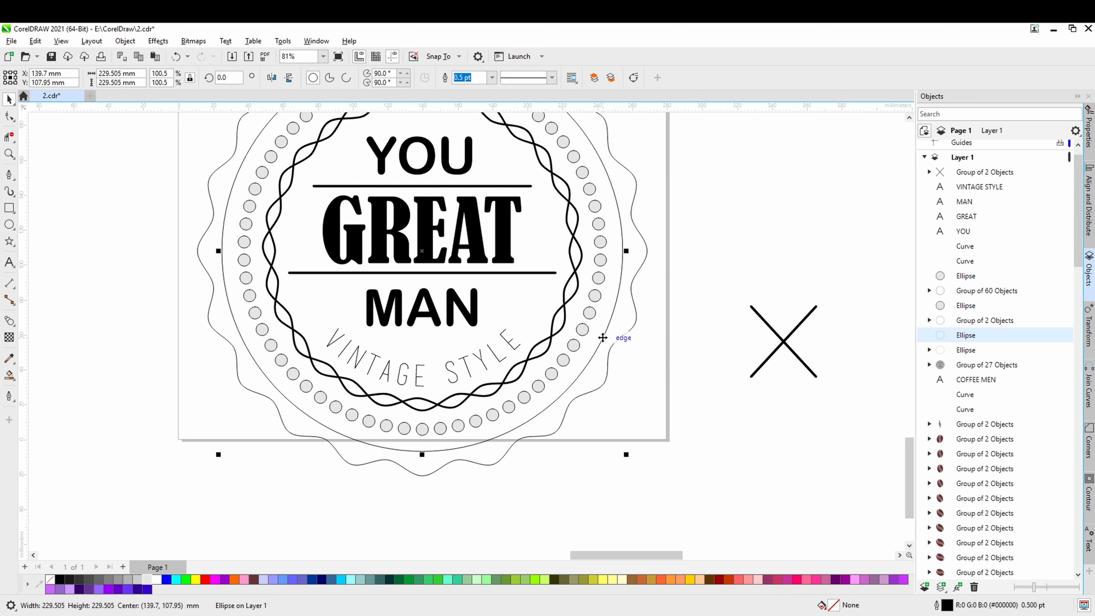
left_click(492, 77)
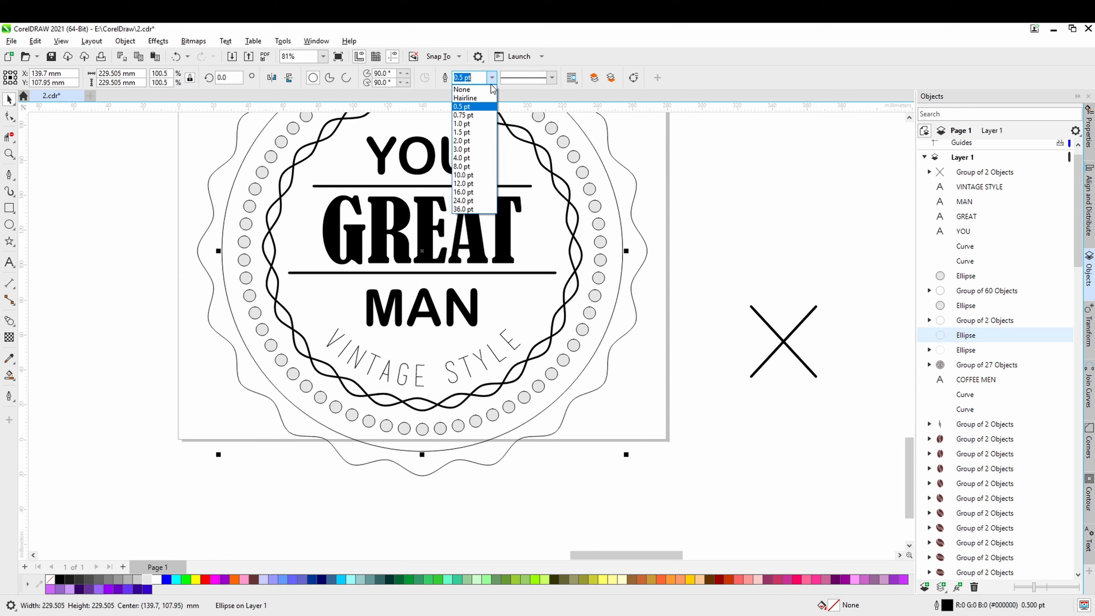
left_click(469, 167)
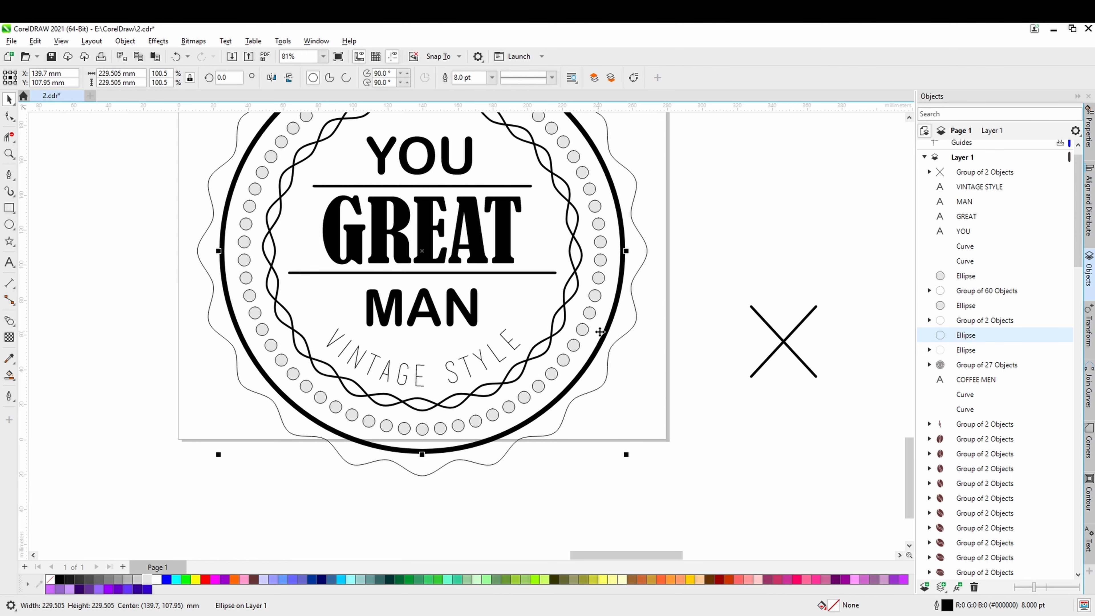
Change the outline colour of the group of beads to 10% Black
left_click(608, 354)
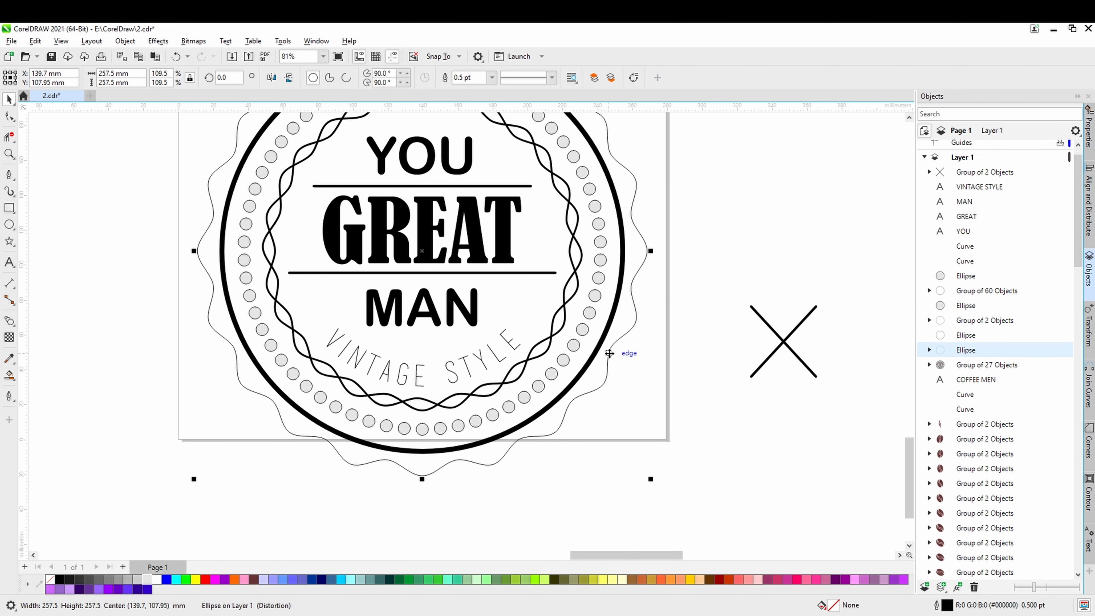
scroll(611, 384, "down", 2)
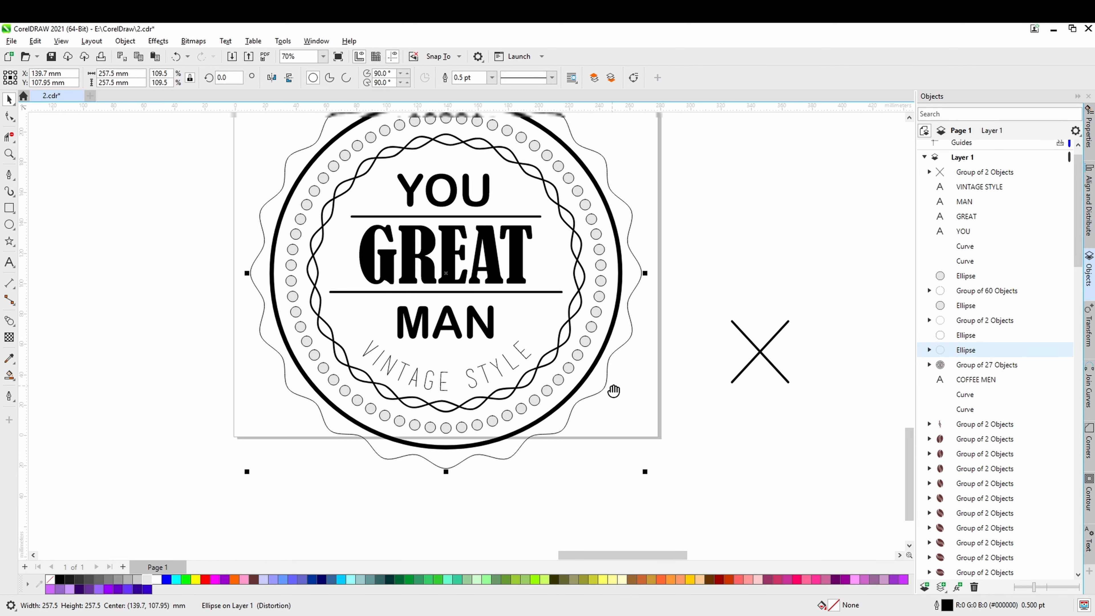
scroll(632, 353, "up", 1)
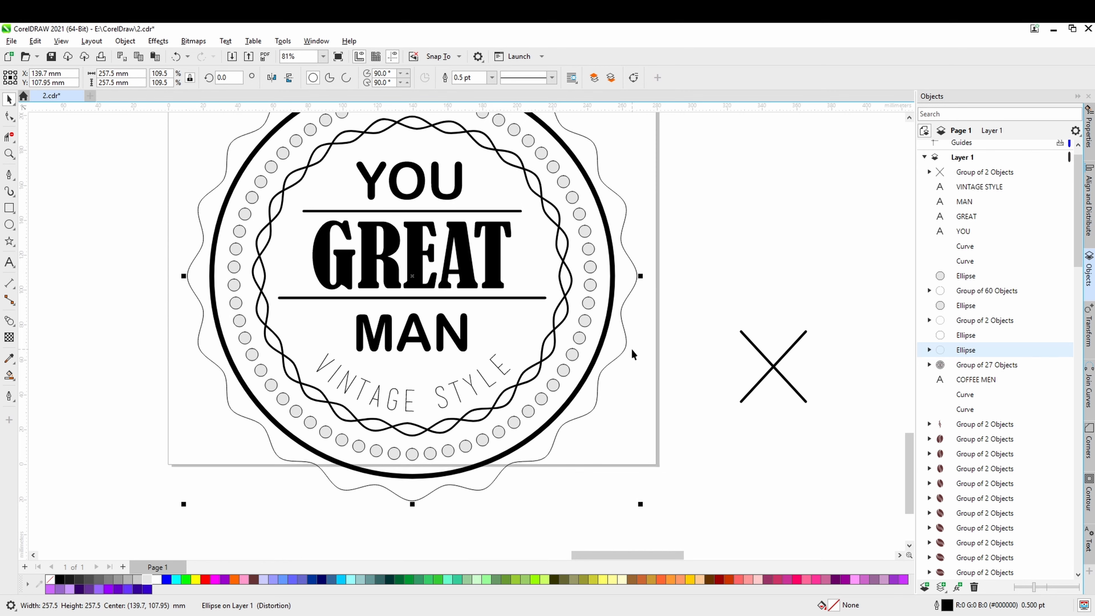
scroll(605, 328, "up", 3)
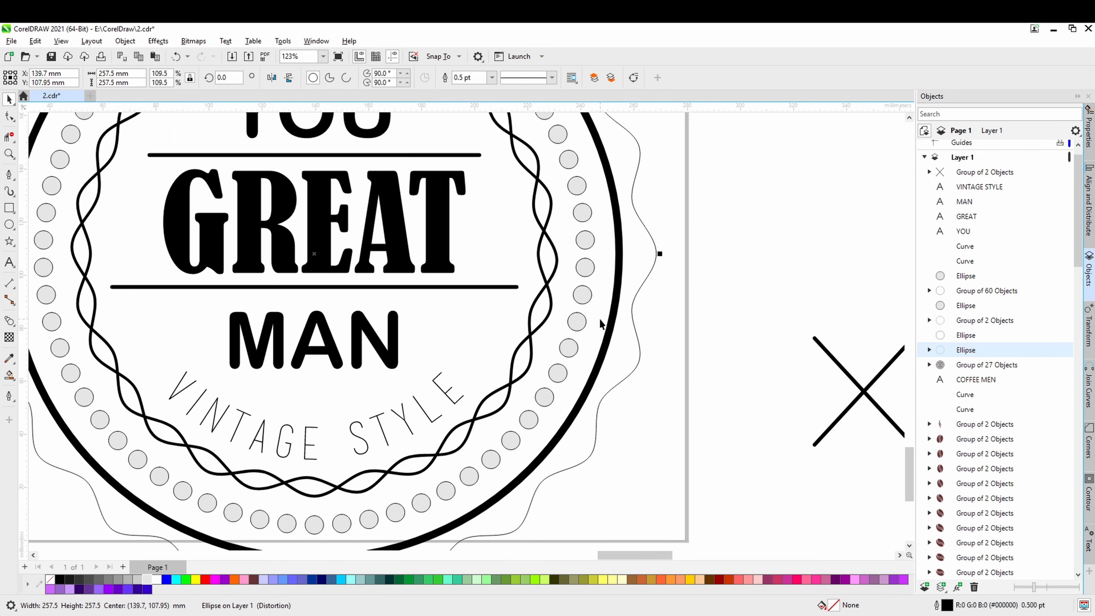
left_click(583, 327)
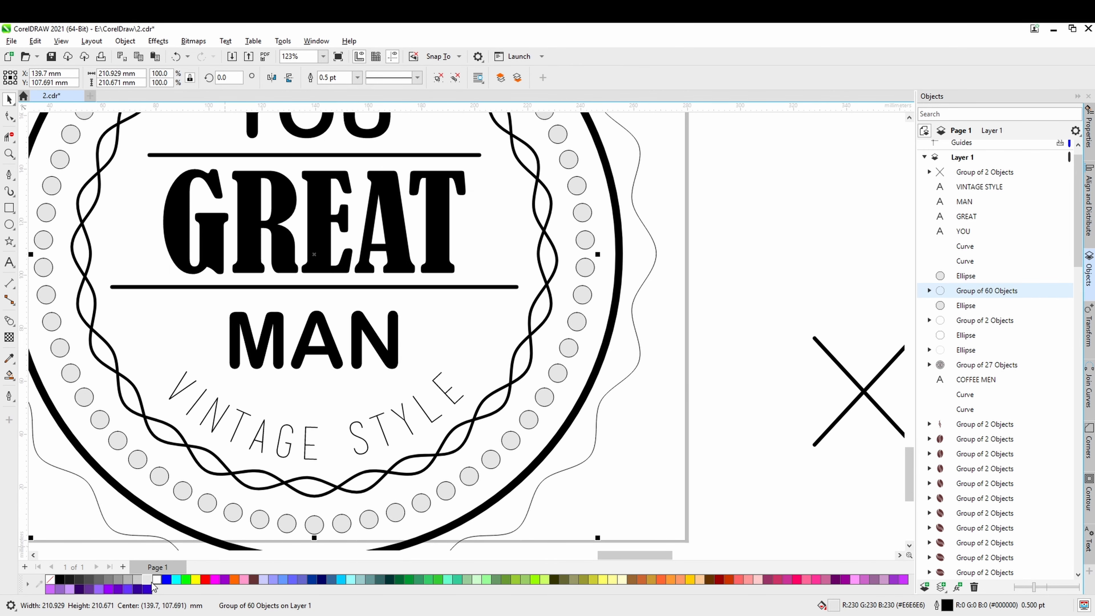
right_click(149, 582)
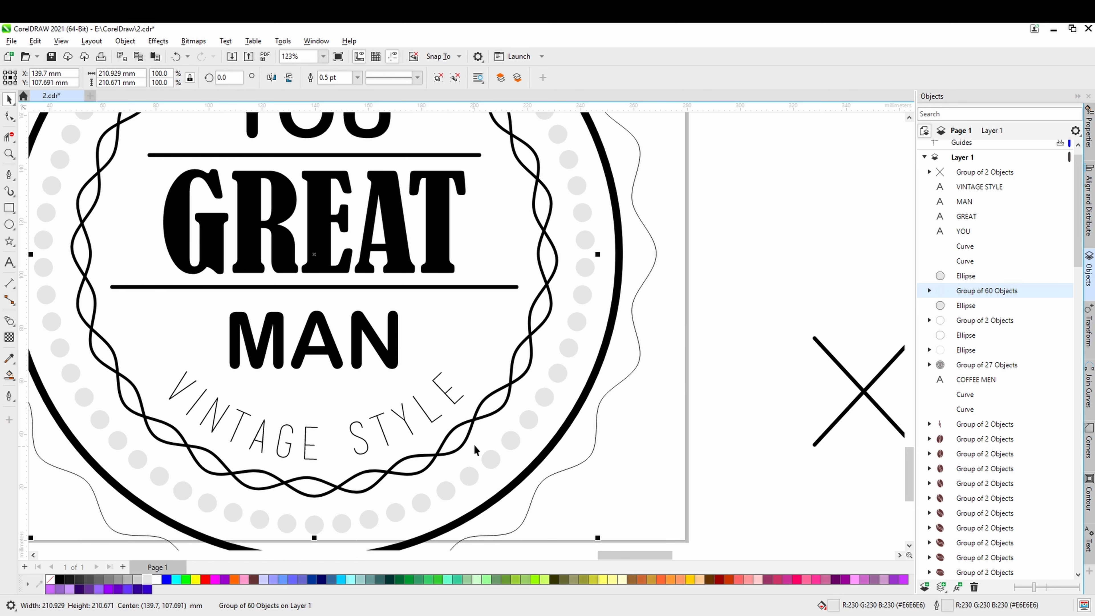
Change the outline colour of the grouped wavy rings and the thick circle to 10% Black
left_click(526, 370)
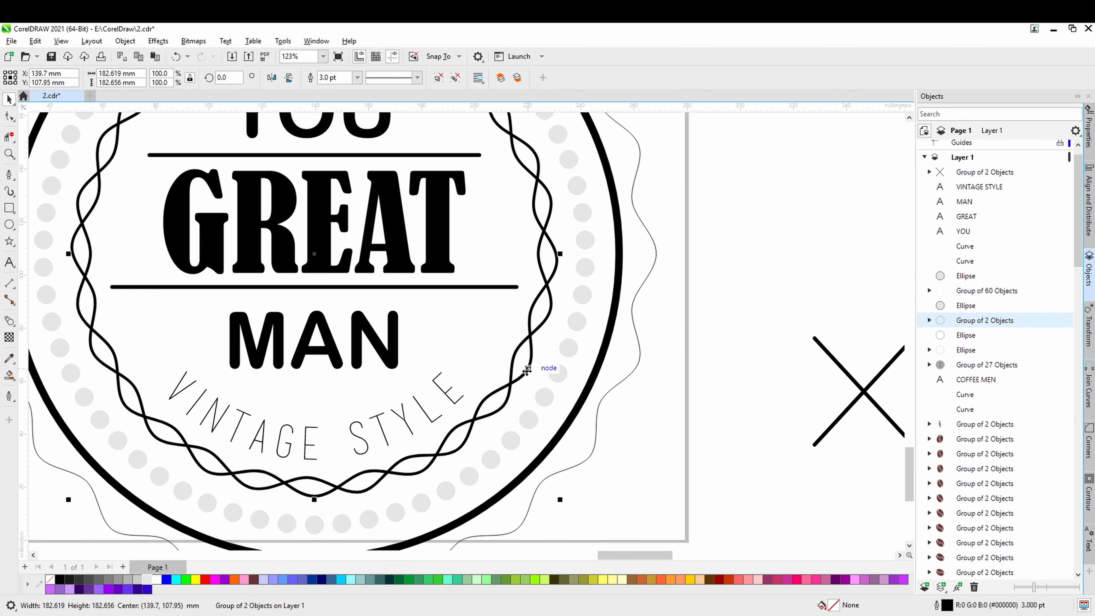
right_click(148, 582)
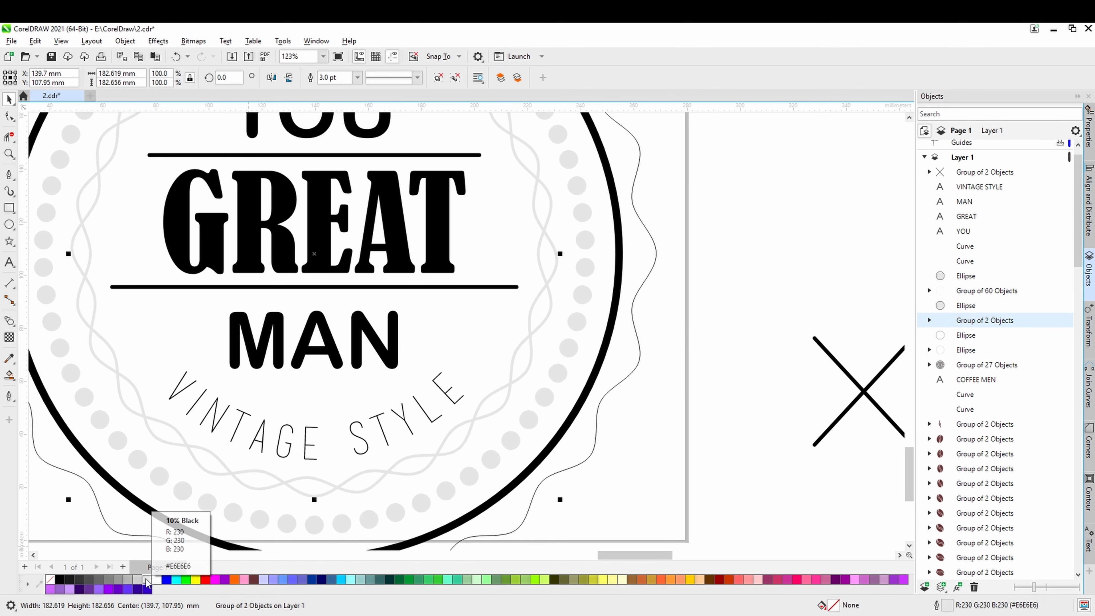
left_click_drag(350, 510, 417, 482)
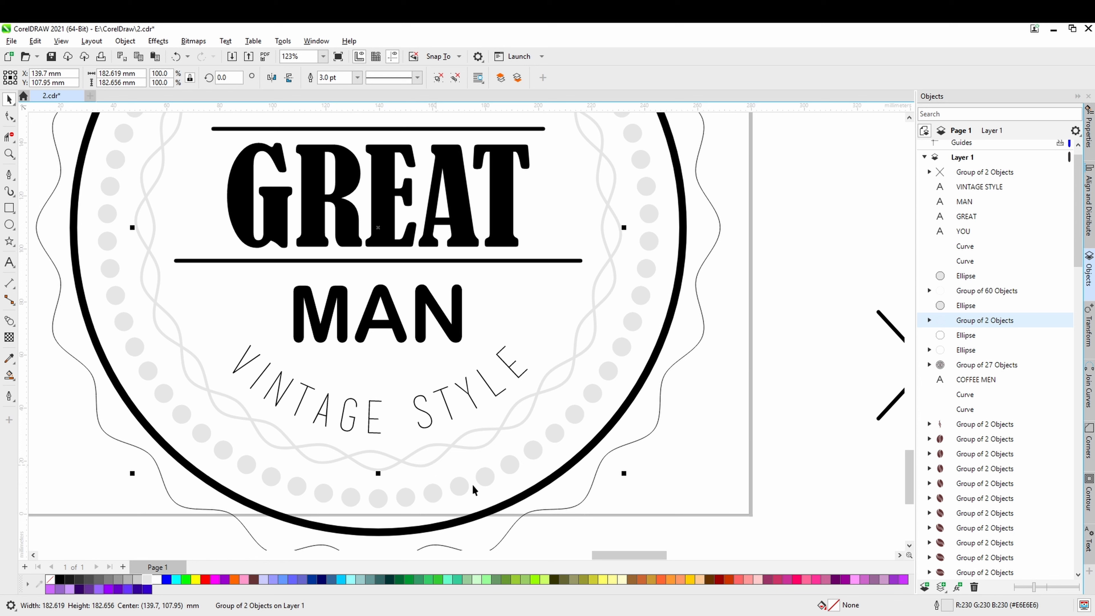
left_click(494, 514)
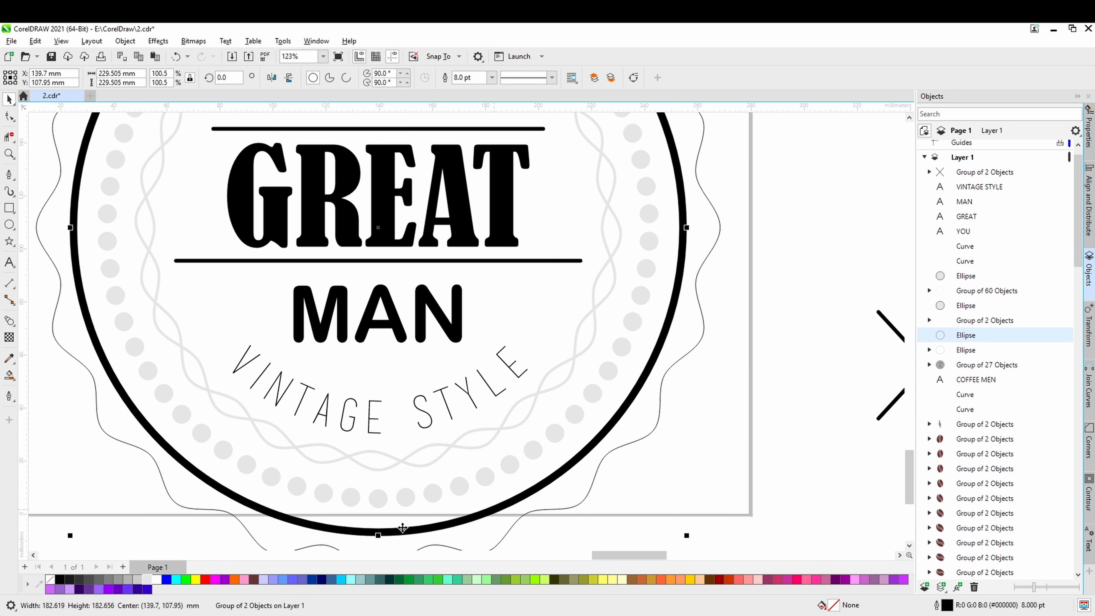
right_click(148, 582)
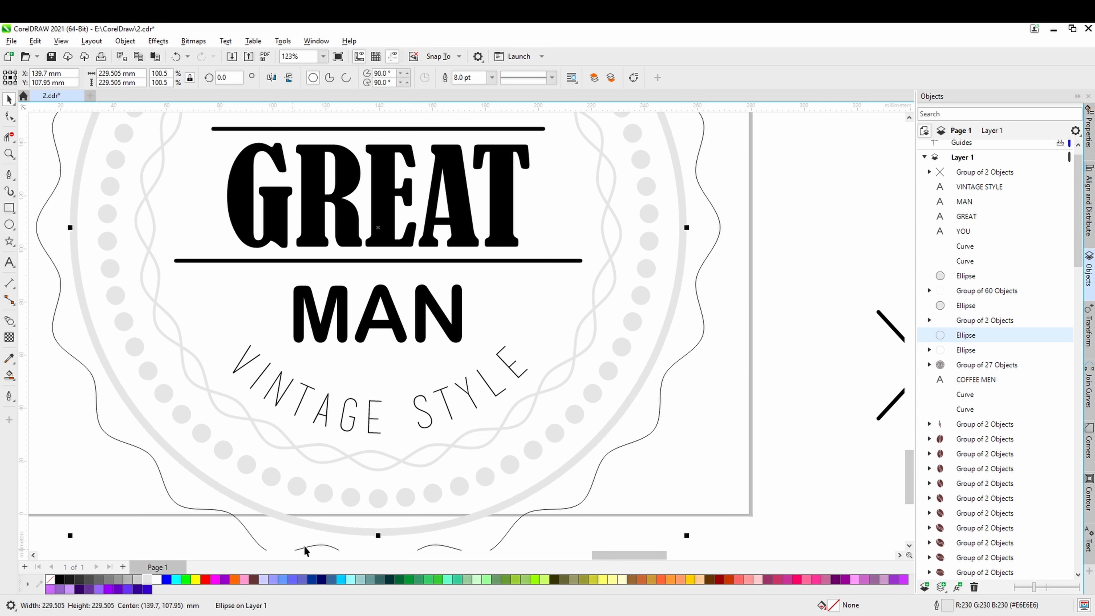
Apply a 10% Black outline colour to YOU, GREAT, MAN, VINTAGE STYLE and both divider lines together
left_click(448, 411)
left_click(420, 338, "shift")
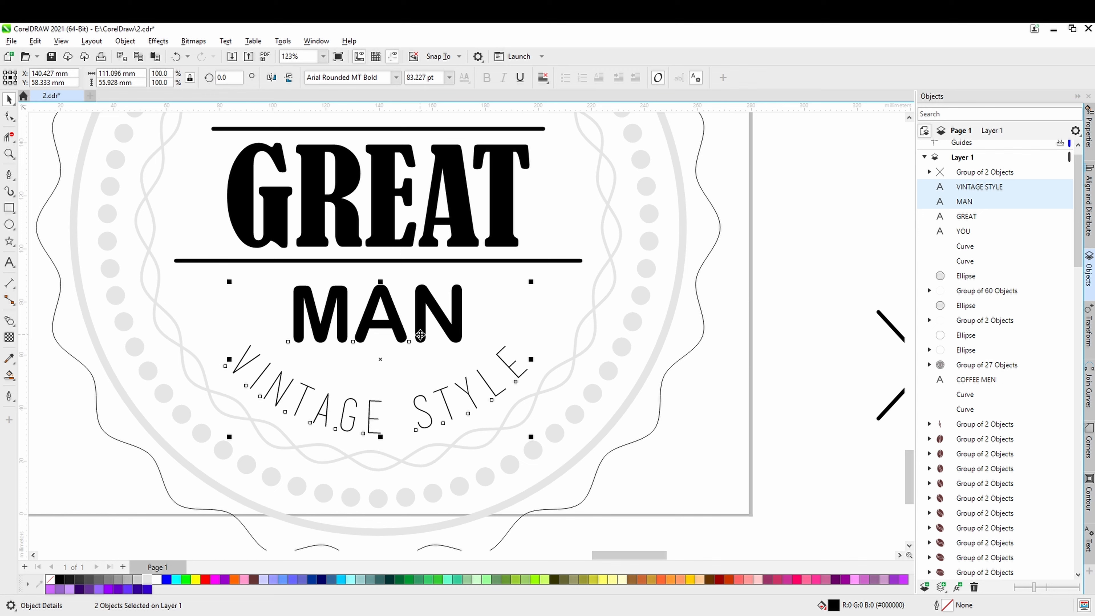
left_click(424, 260, "shift")
left_click(435, 149, "shift")
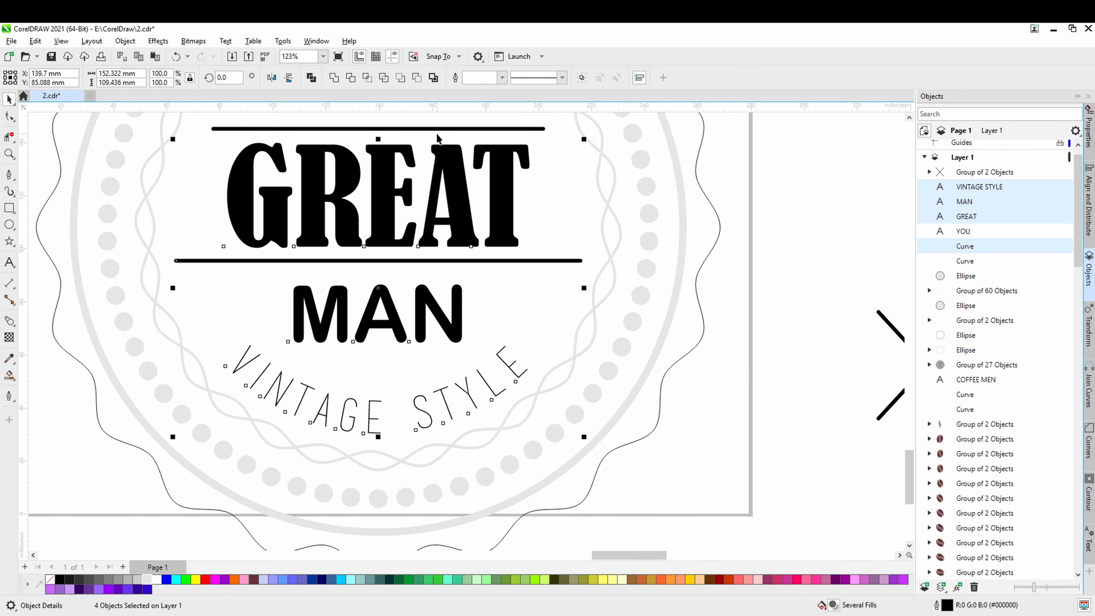
left_click(436, 129, "shift")
scroll(436, 134, "up", 5)
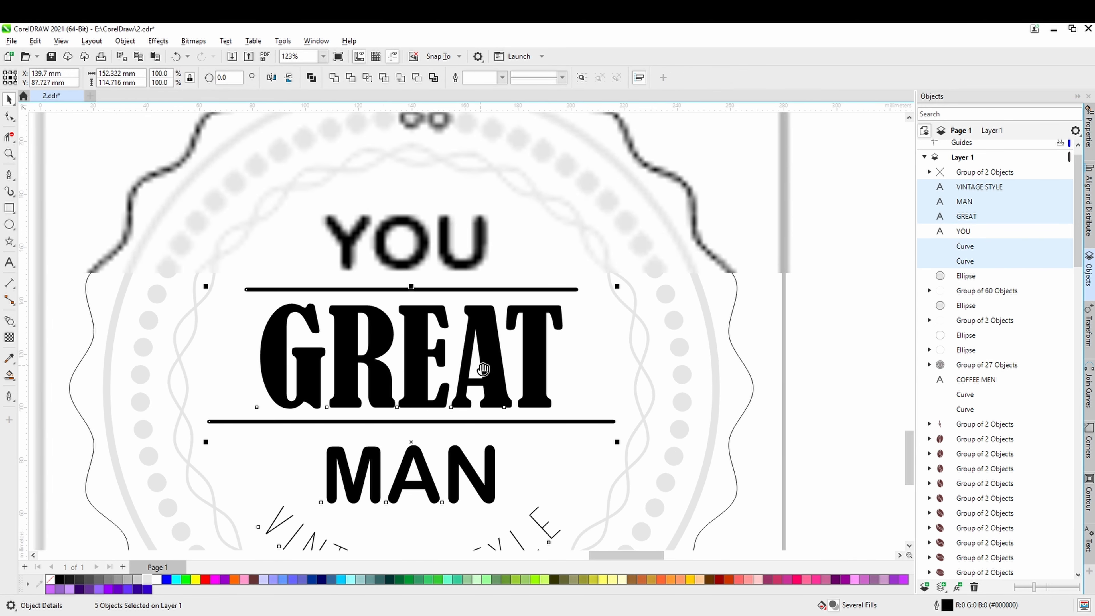
left_click(467, 271, "shift")
scroll(465, 267, "down", 1)
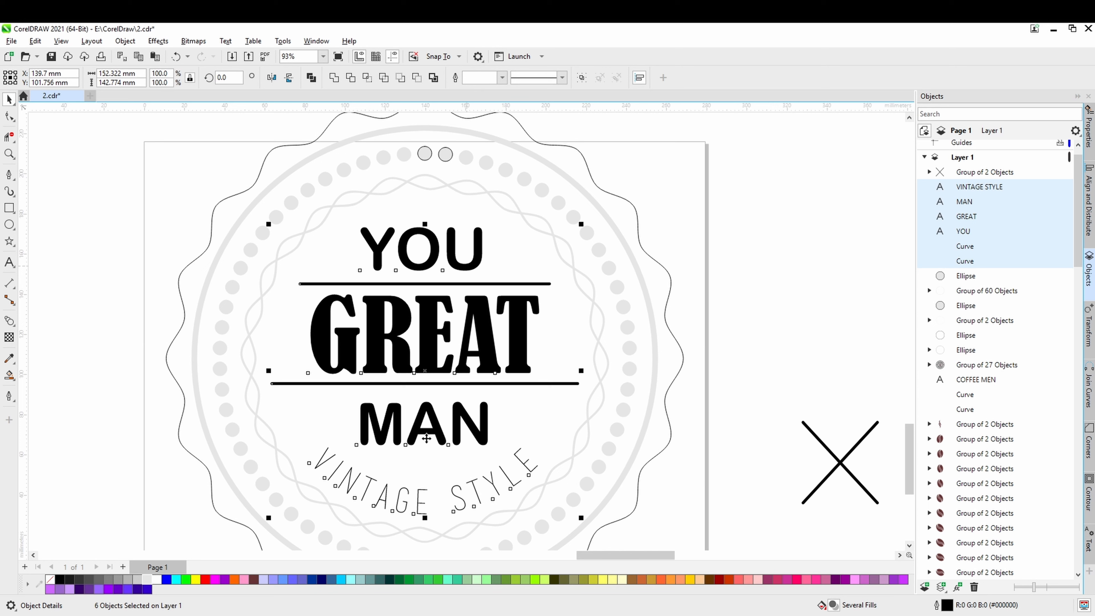
right_click(149, 580)
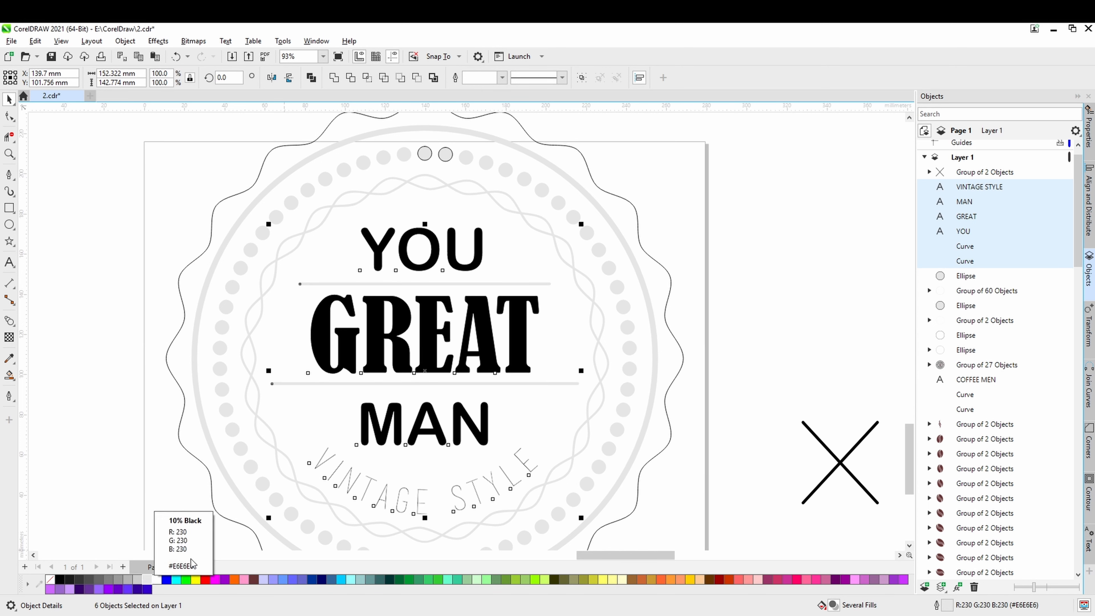
left_click(430, 427)
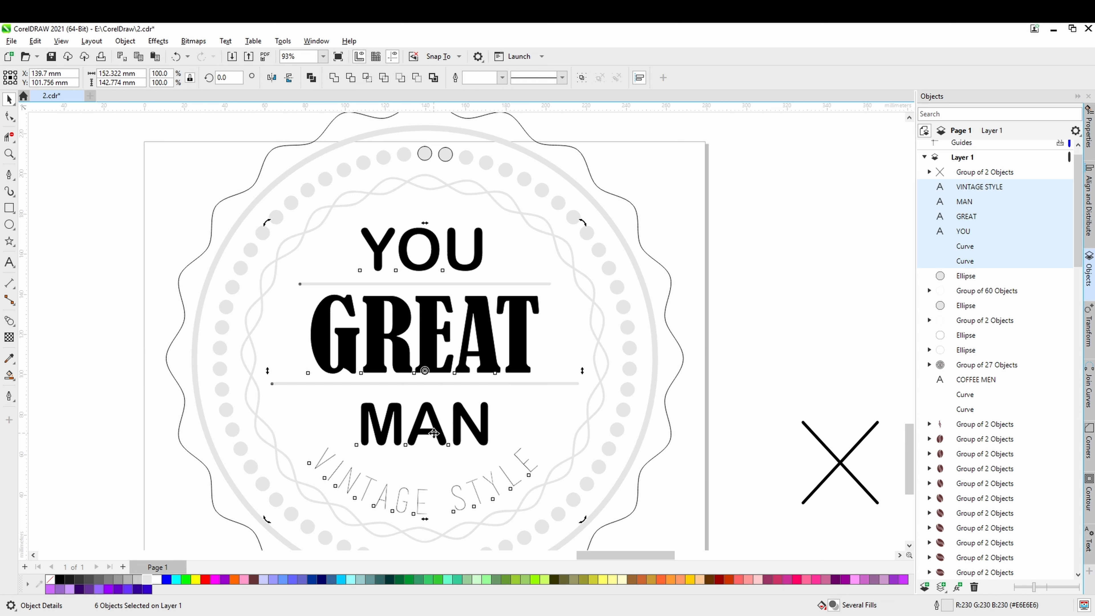
left_click(768, 422)
Fill the words YOU, GREAT and MAN with 10% Black and remove their outlines
left_click(482, 434)
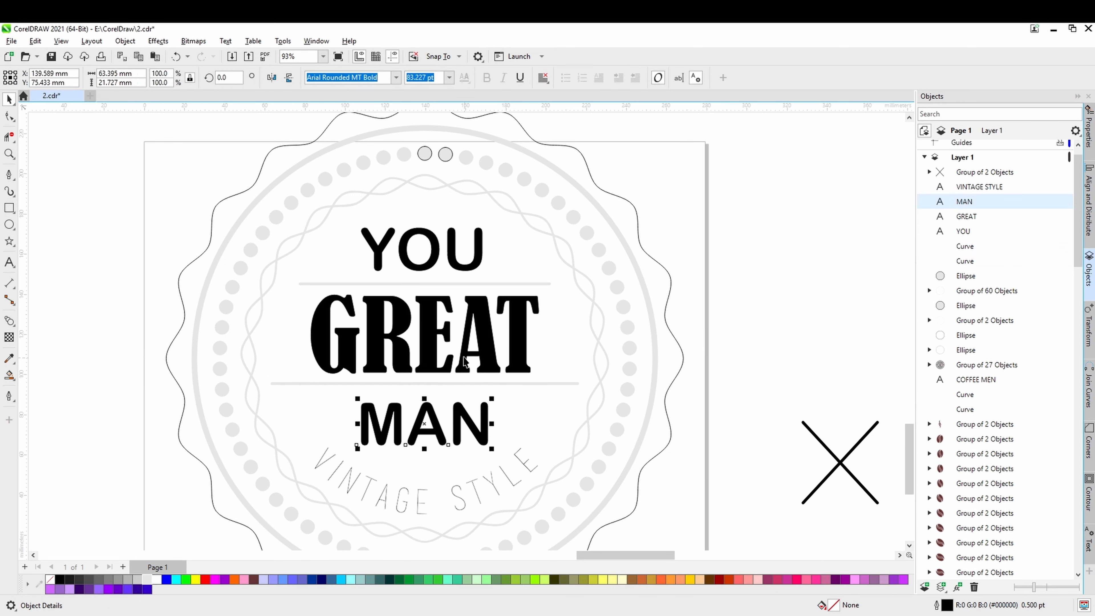
left_click(460, 302, "shift")
left_click(466, 271, "shift")
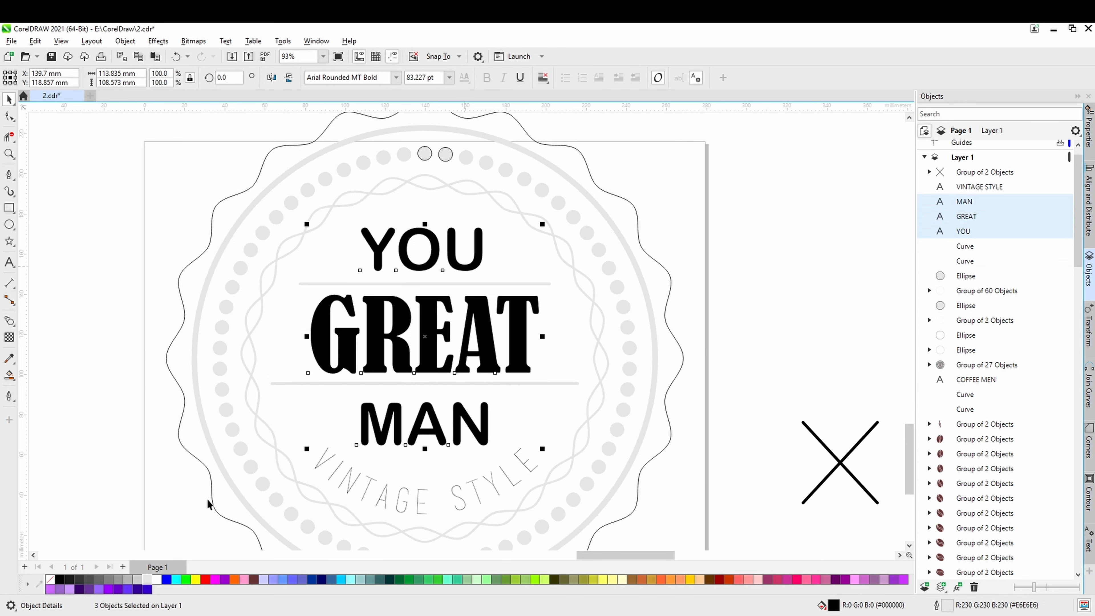
left_click(146, 580)
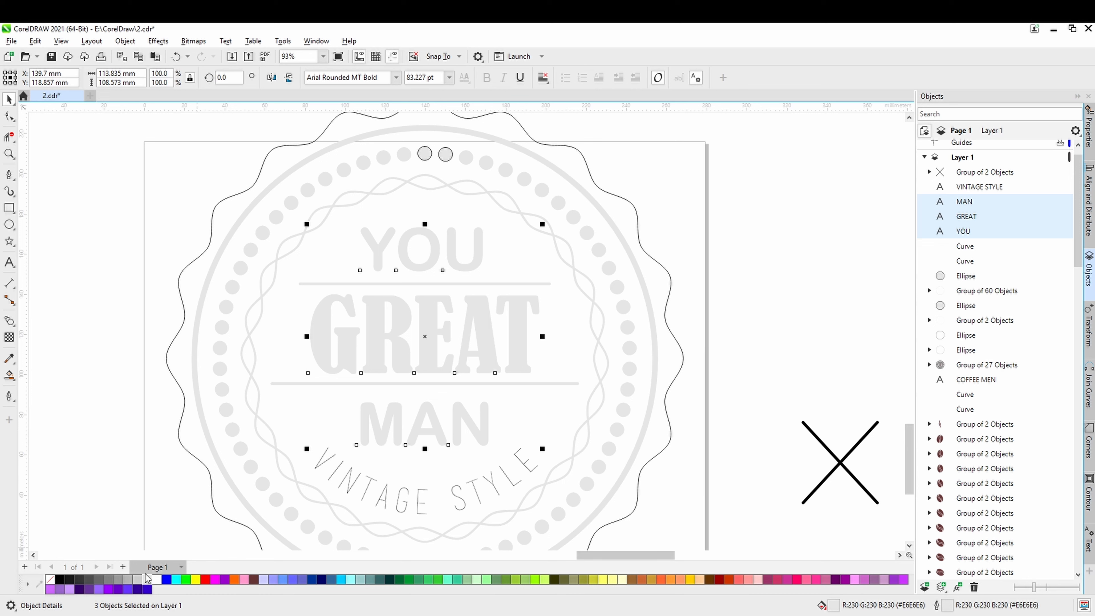
right_click(50, 579)
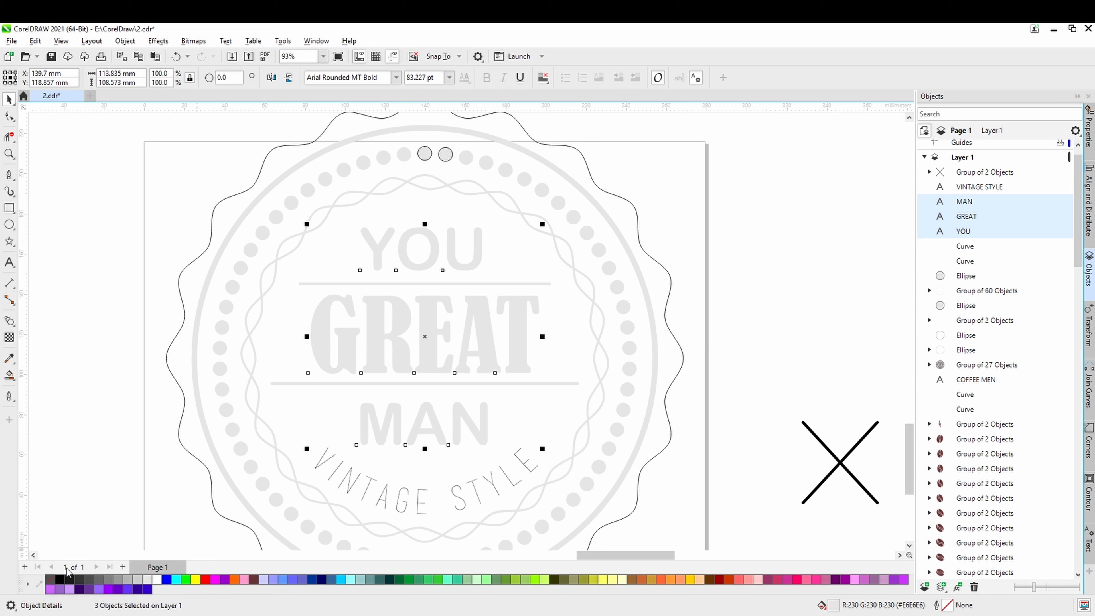
Change the outline colour of the two separate beads above YOU to 10% Black
left_click(446, 156)
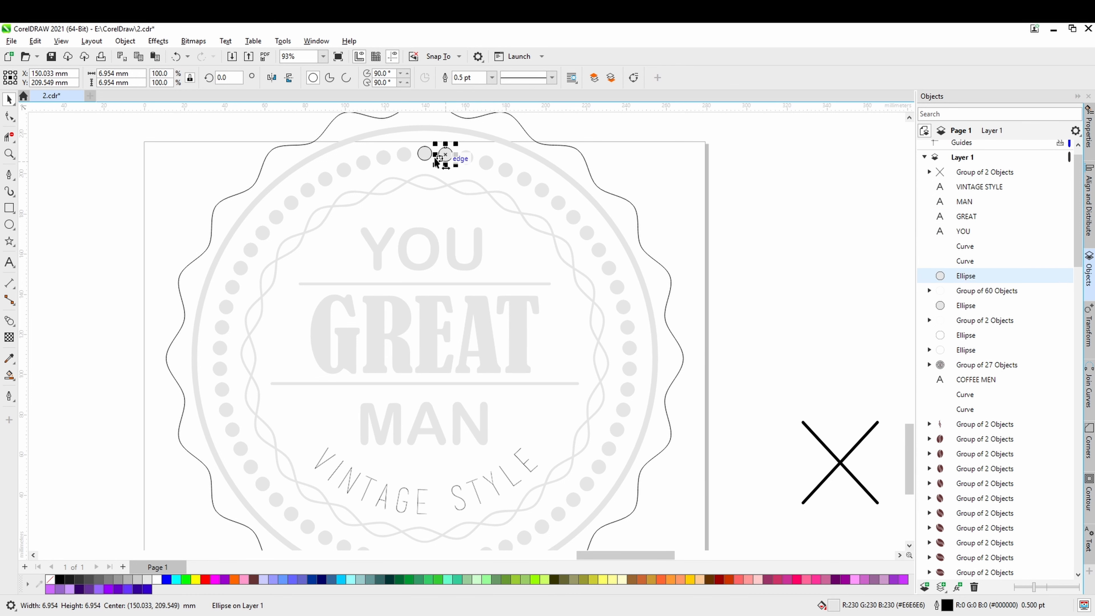
left_click(425, 153, "shift")
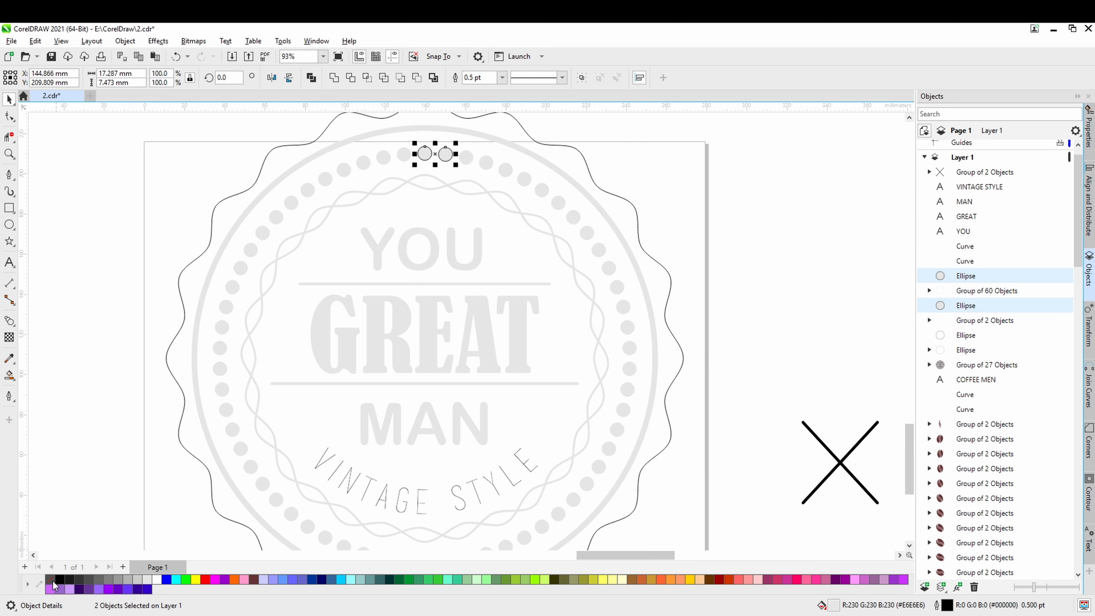
right_click(147, 579)
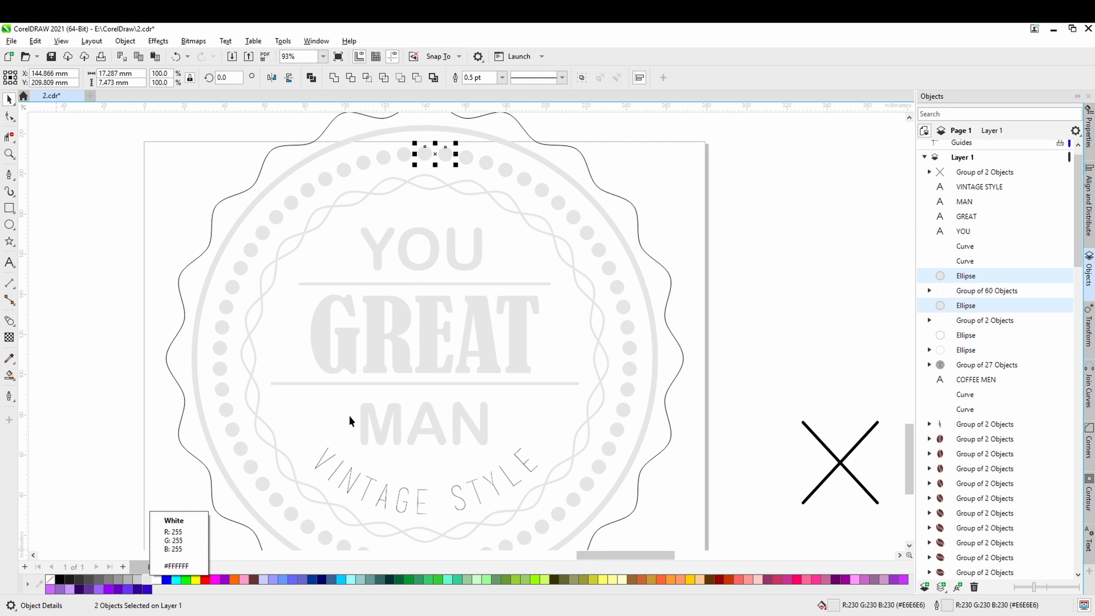
scroll(471, 289, "down", 2)
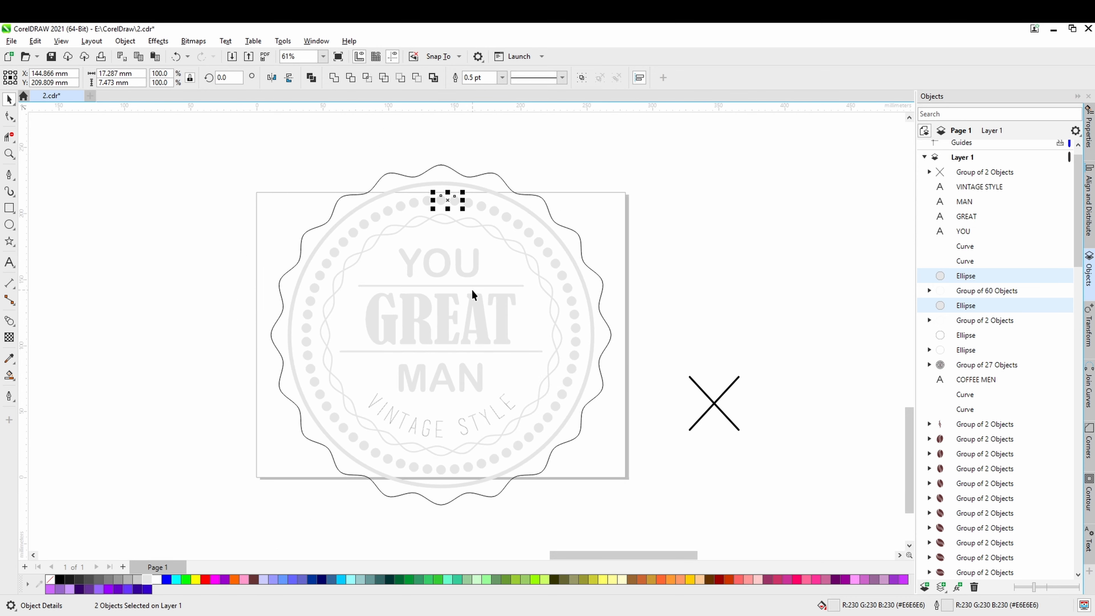
Fill the scalloped outer badge shape with 80% Black after trying black and other dark grey shades
left_click(661, 227)
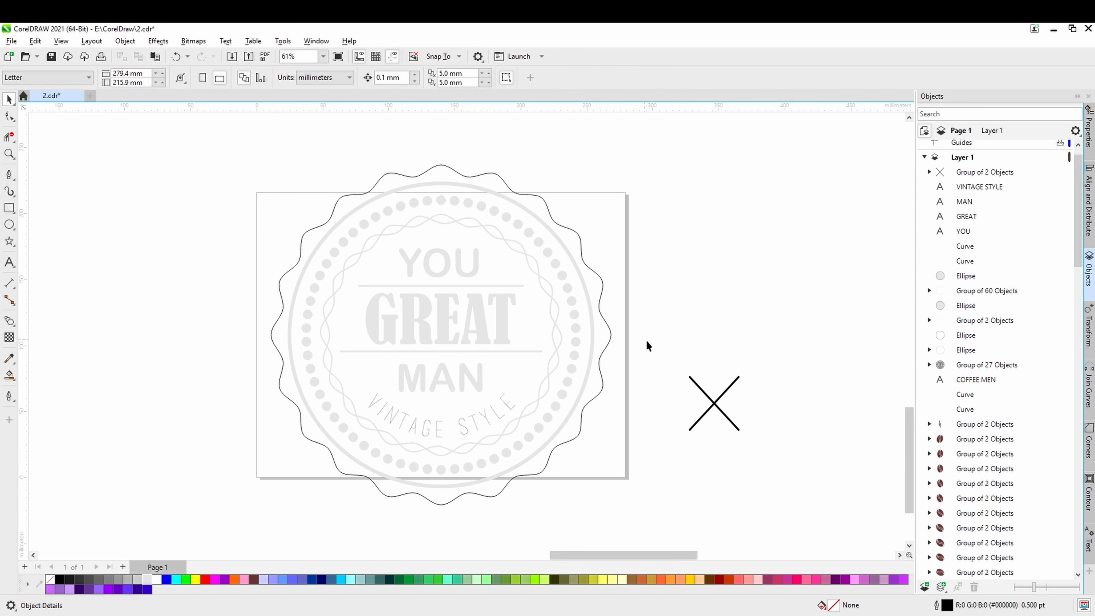
left_click(607, 340)
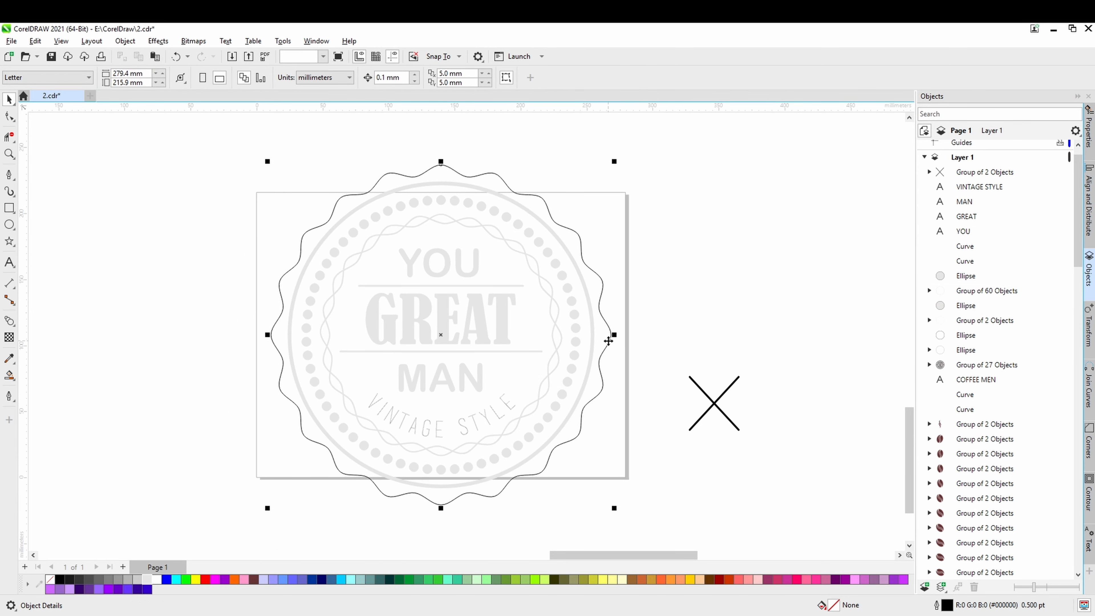
left_click(61, 579)
left_click(88, 582)
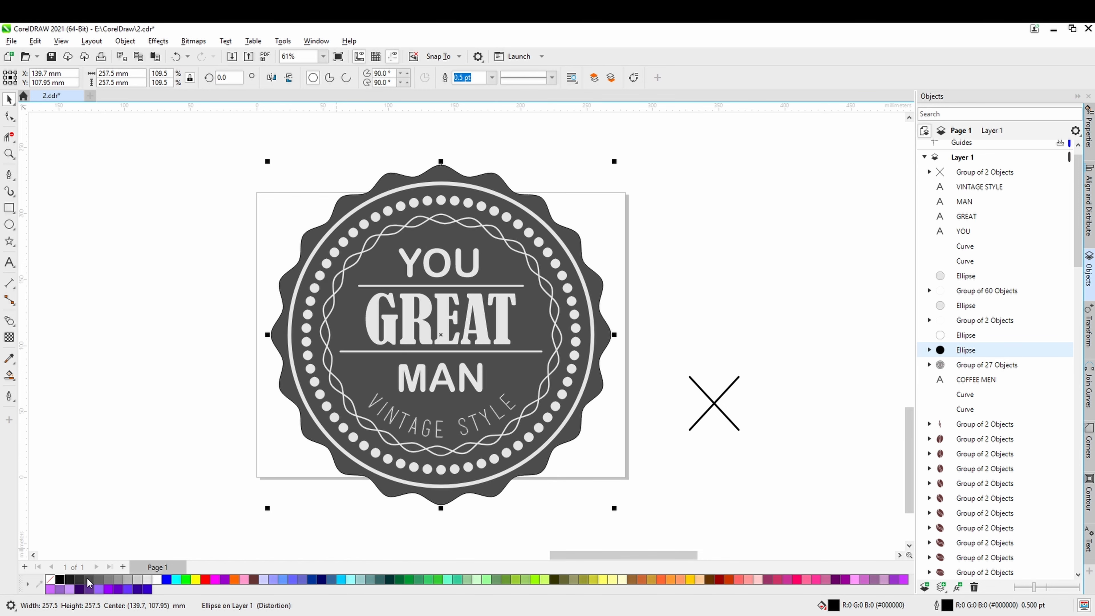
left_click(60, 579)
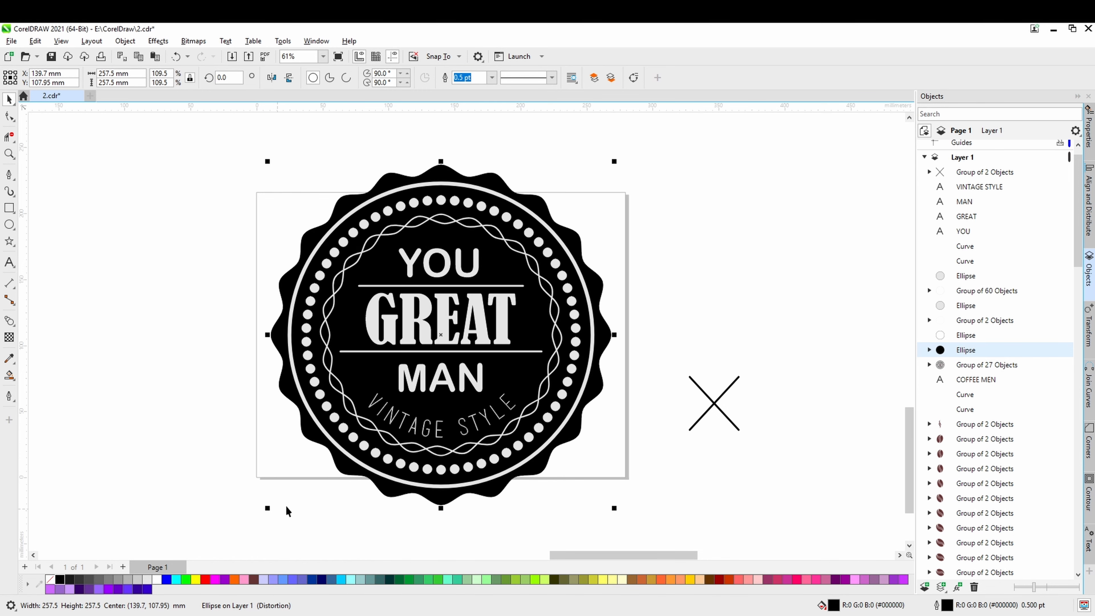
scroll(287, 509, "up", 1)
left_click(69, 579)
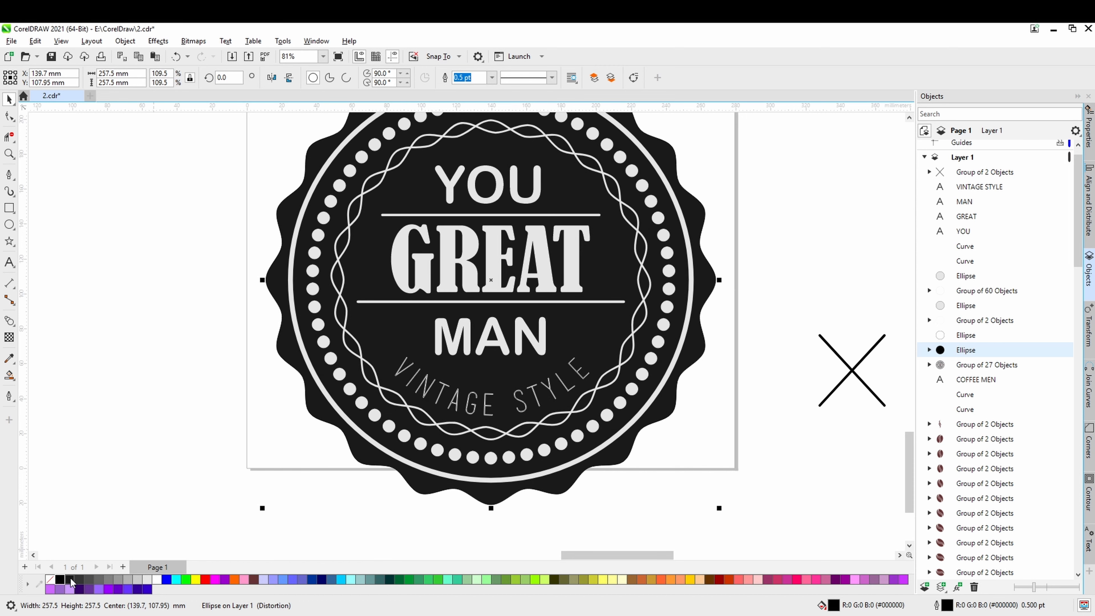
left_click(79, 579)
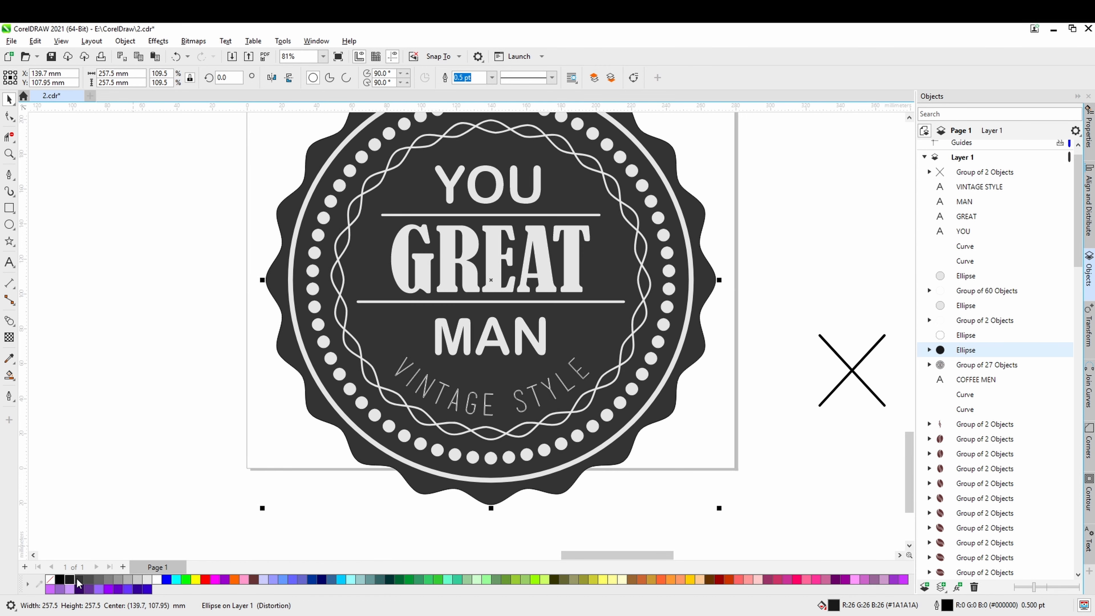
scroll(232, 478, "down", 1)
left_click(343, 518)
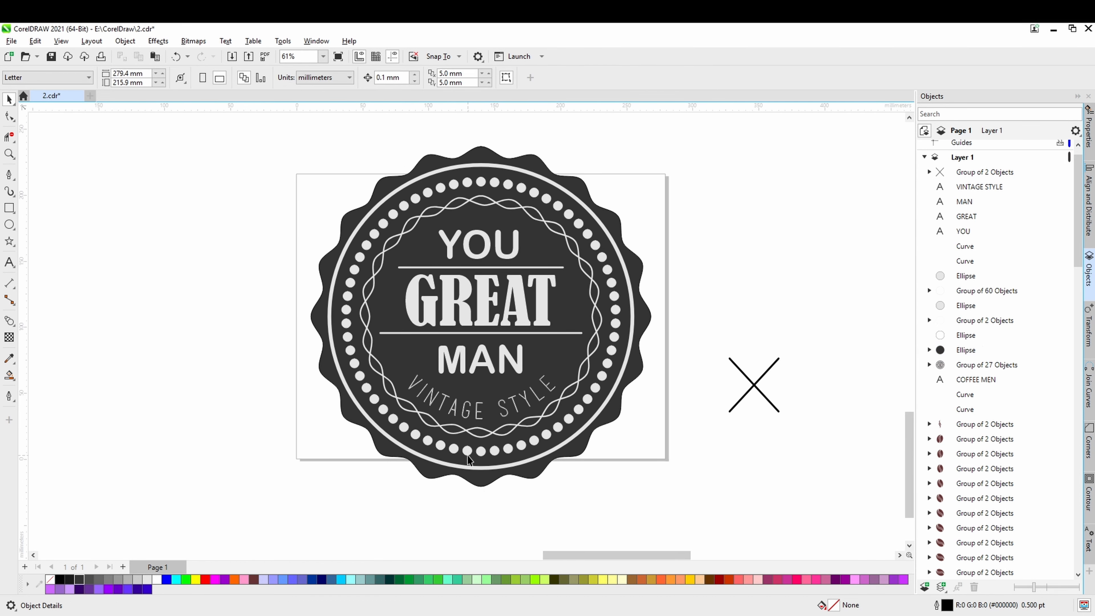
Set both the fill and the outline of the curved VINTAGE STYLE text to 10% Black
scroll(502, 464, "up", 2)
scroll(502, 463, "up", 3)
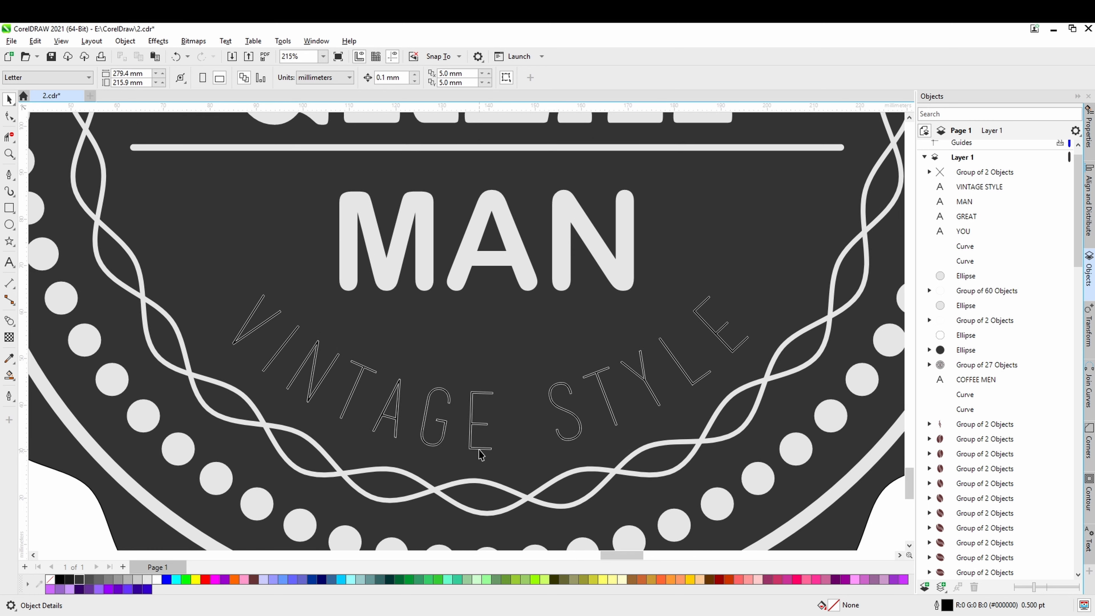
left_click(479, 452)
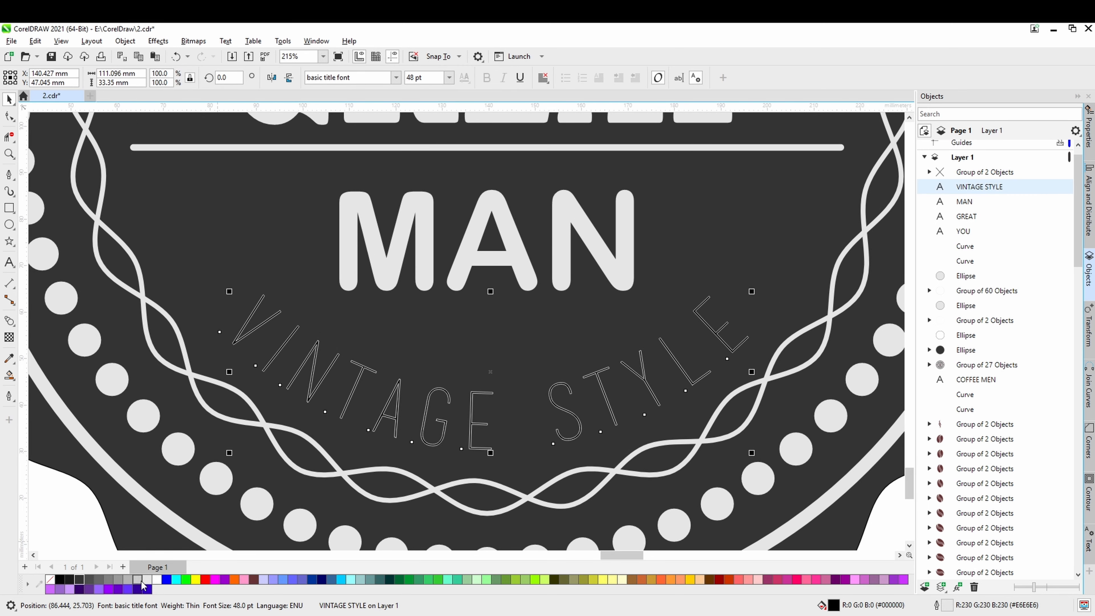
right_click(147, 582)
left_click(147, 582)
scroll(399, 513, "down", 2)
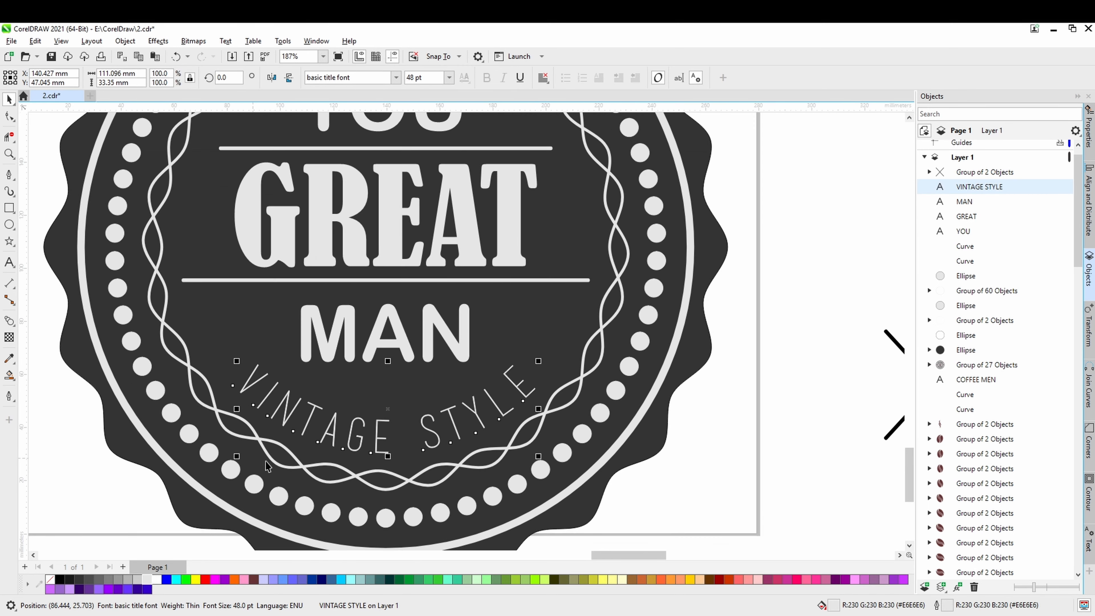
Move the grouped X onto the badge beside MAN and give it a 10% Black fill and outline
scroll(399, 513, "down", 1)
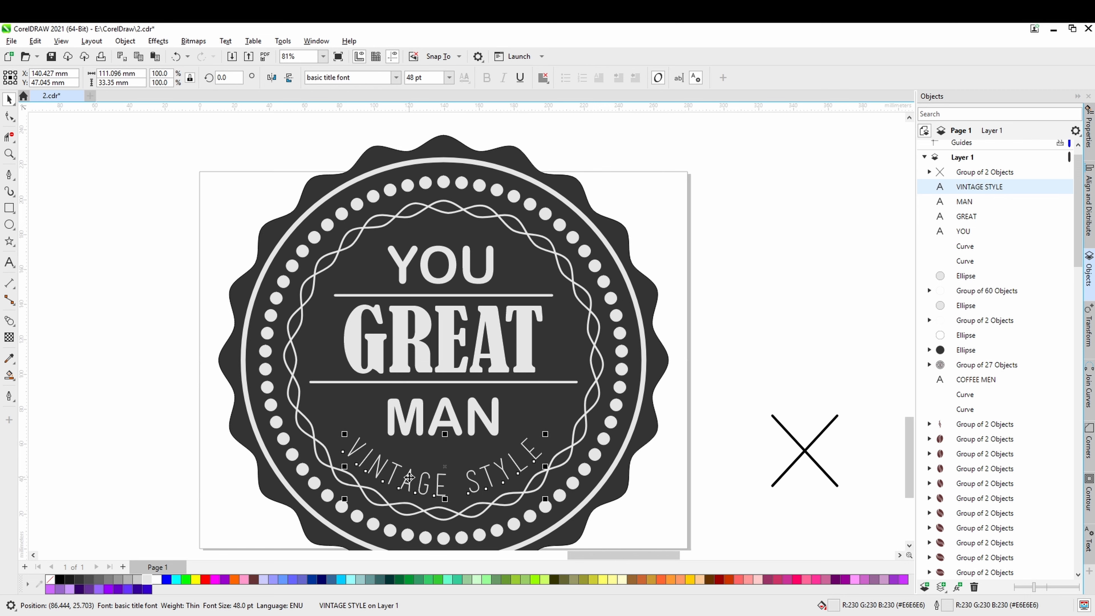
left_click_drag(487, 459, 482, 441)
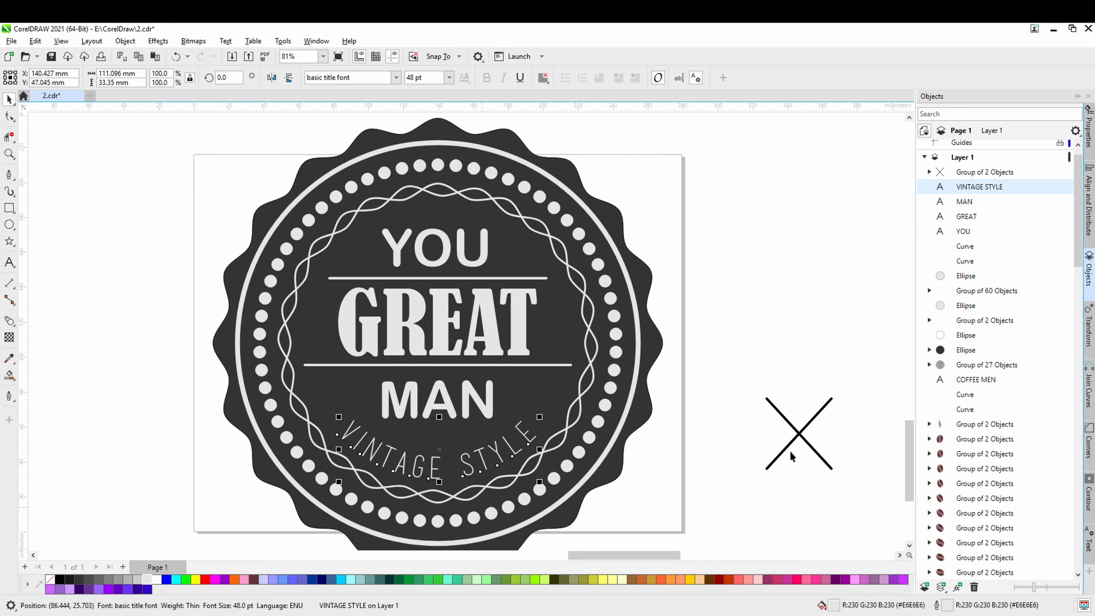
left_click(797, 438)
left_click_drag(640, 396, 570, 384)
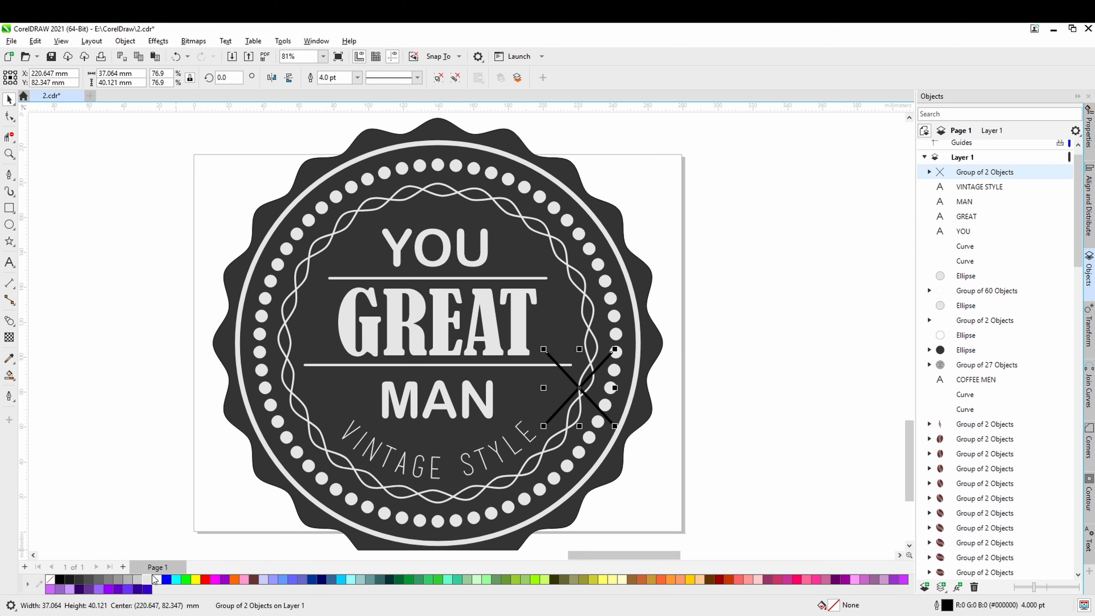
left_click(148, 581)
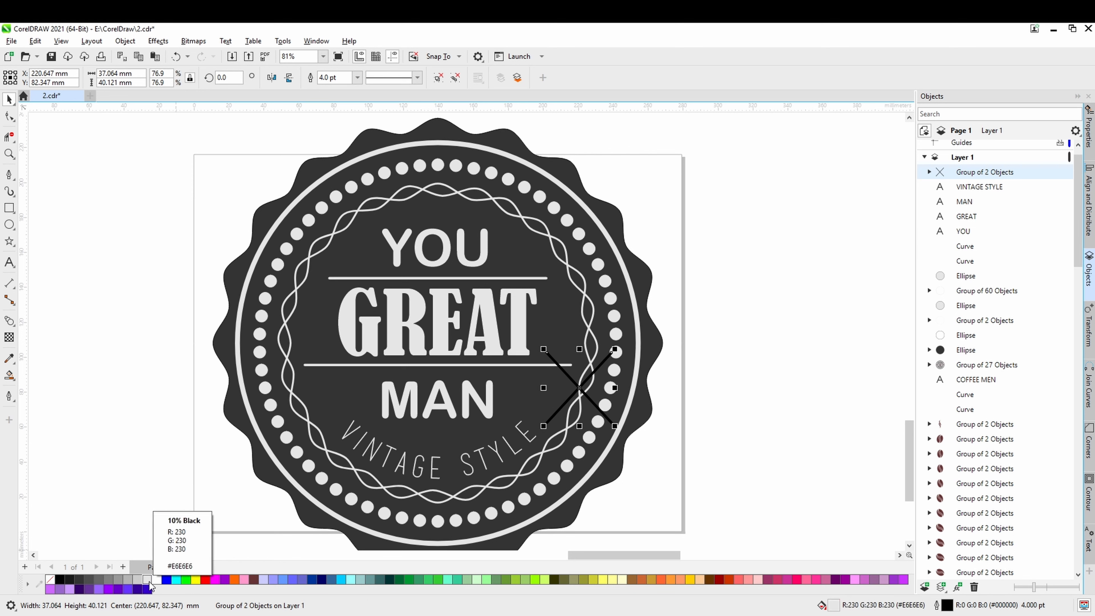
right_click(149, 582)
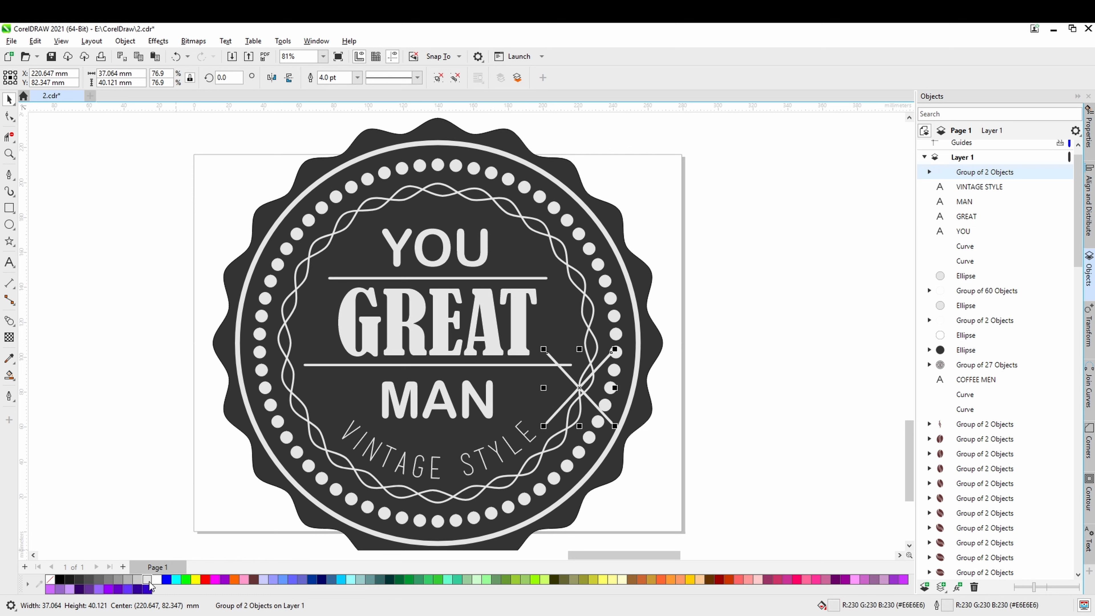
Apply a uniform transparency of 79 to the grouped X
left_click(9, 338)
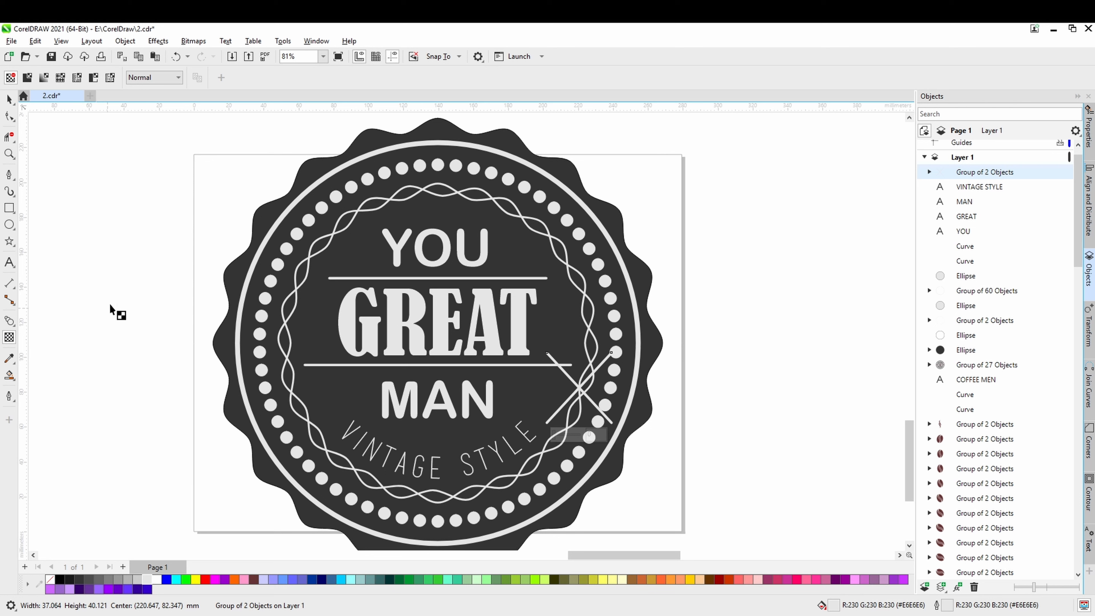
left_click(27, 77)
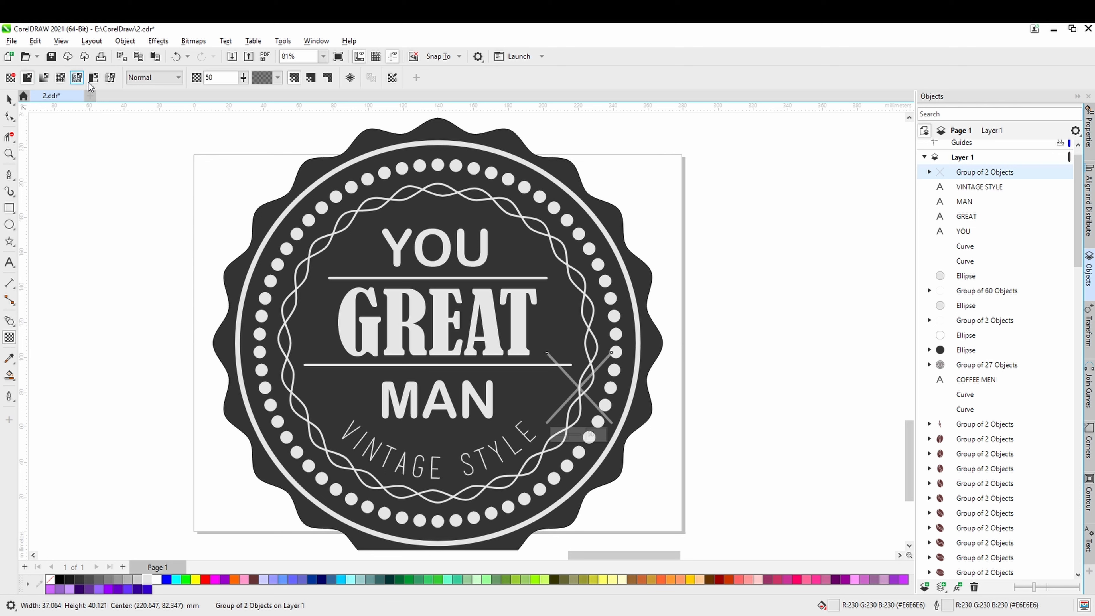
left_click_drag(245, 80, 268, 88)
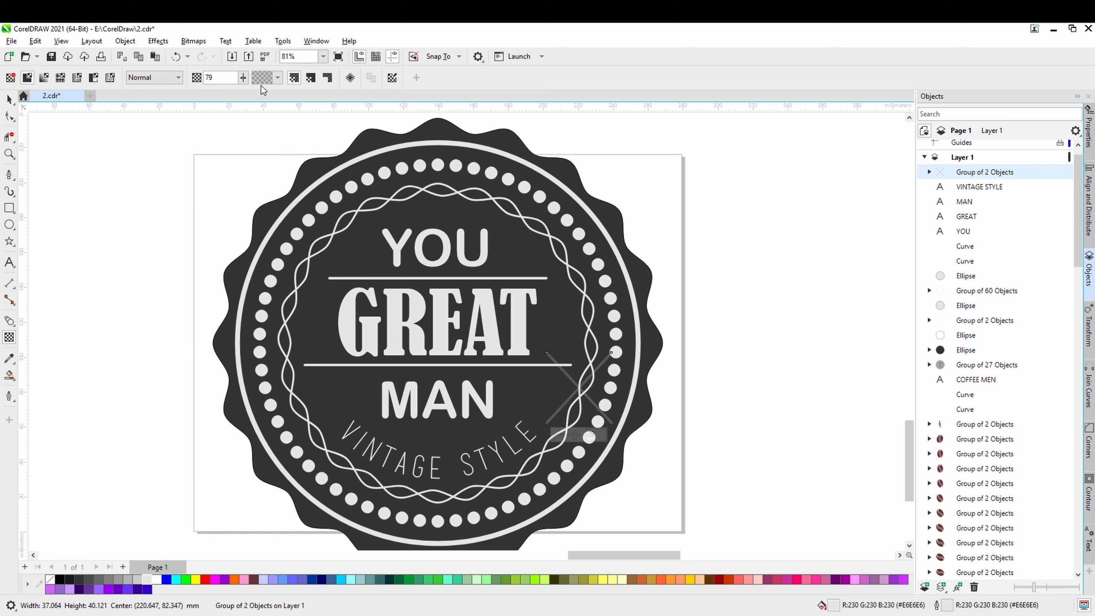
left_click(717, 408)
left_click(9, 98)
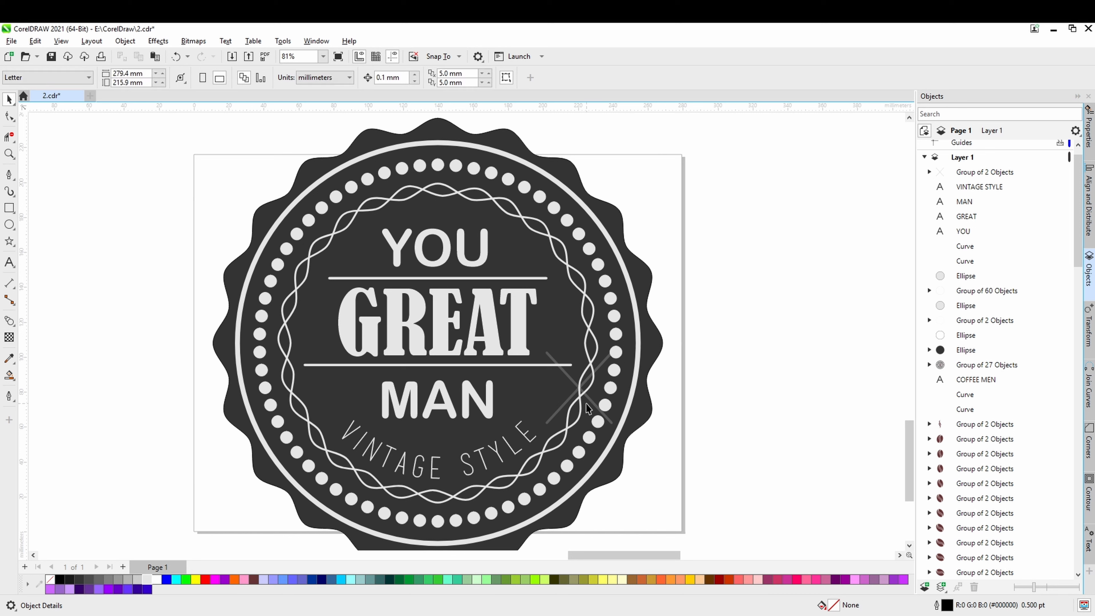
Move the transparent X slightly upward and order it directly in front of the dark scalloped background shape
left_click(579, 390)
left_click_drag(577, 387, 577, 362)
right_click(578, 363)
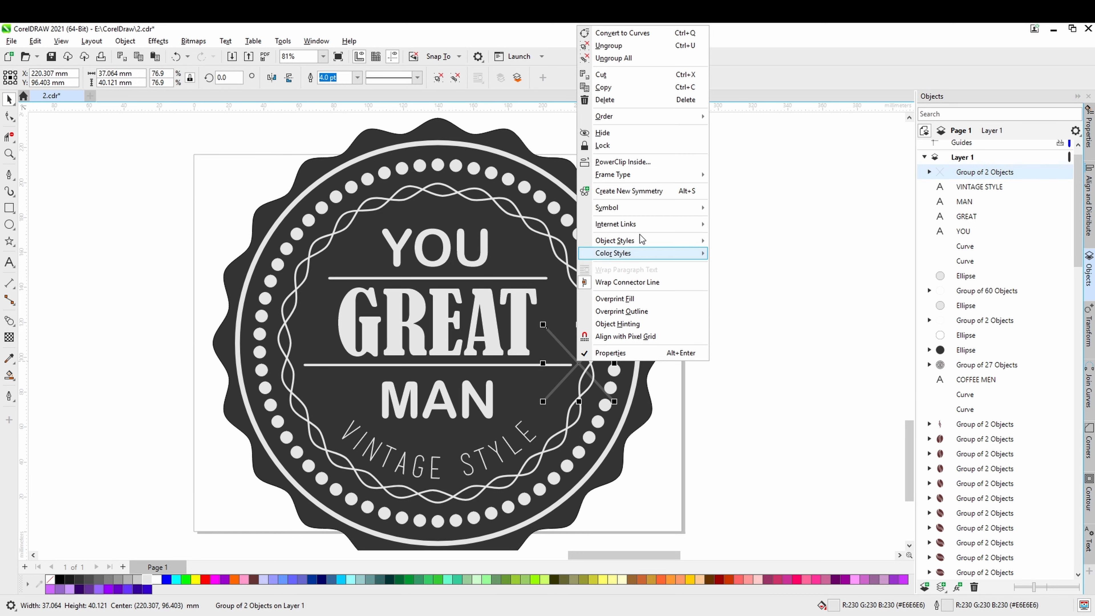
mouse_move(629, 237)
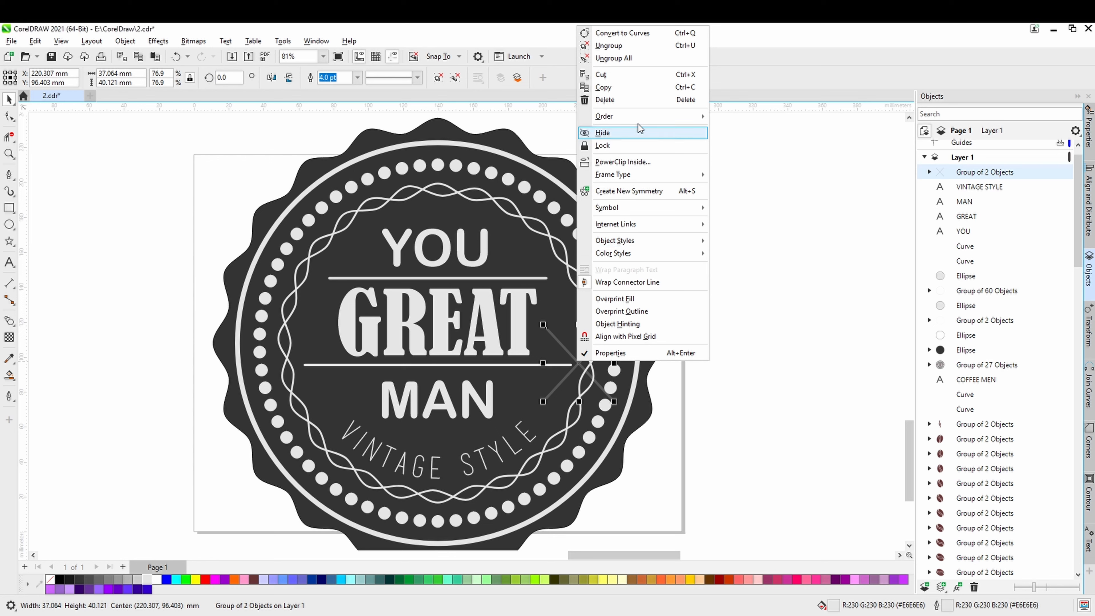
mouse_move(640, 118)
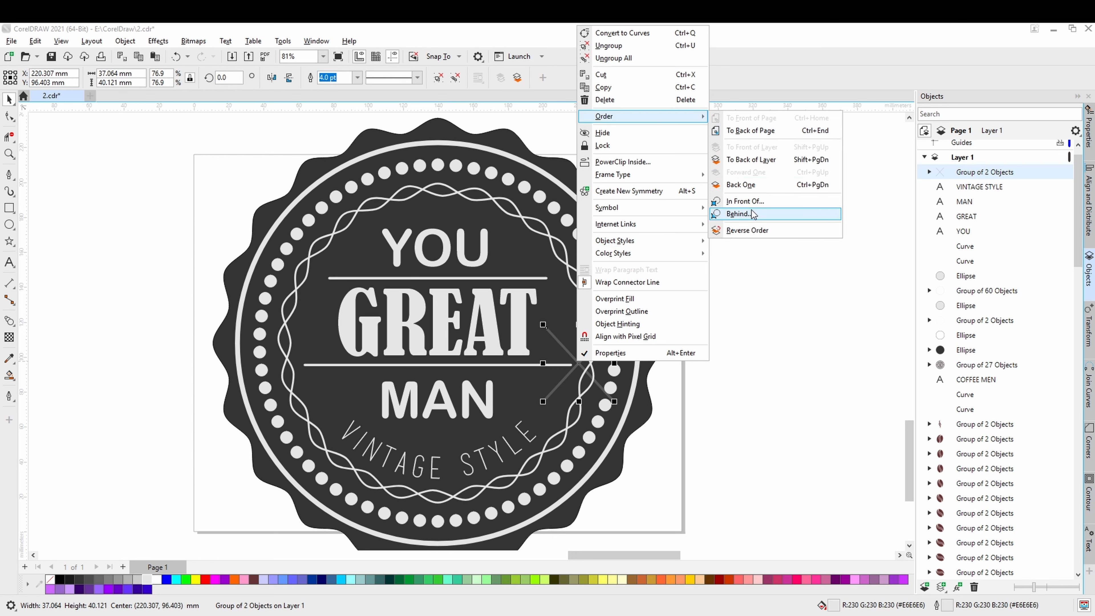
left_click(746, 201)
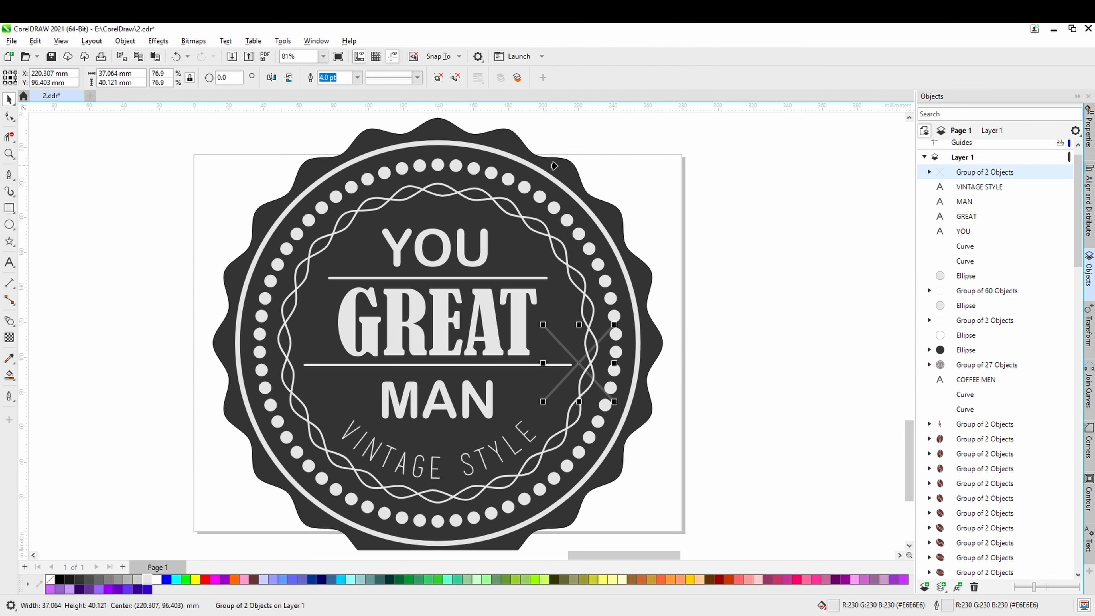
left_click(554, 166)
left_click(769, 321)
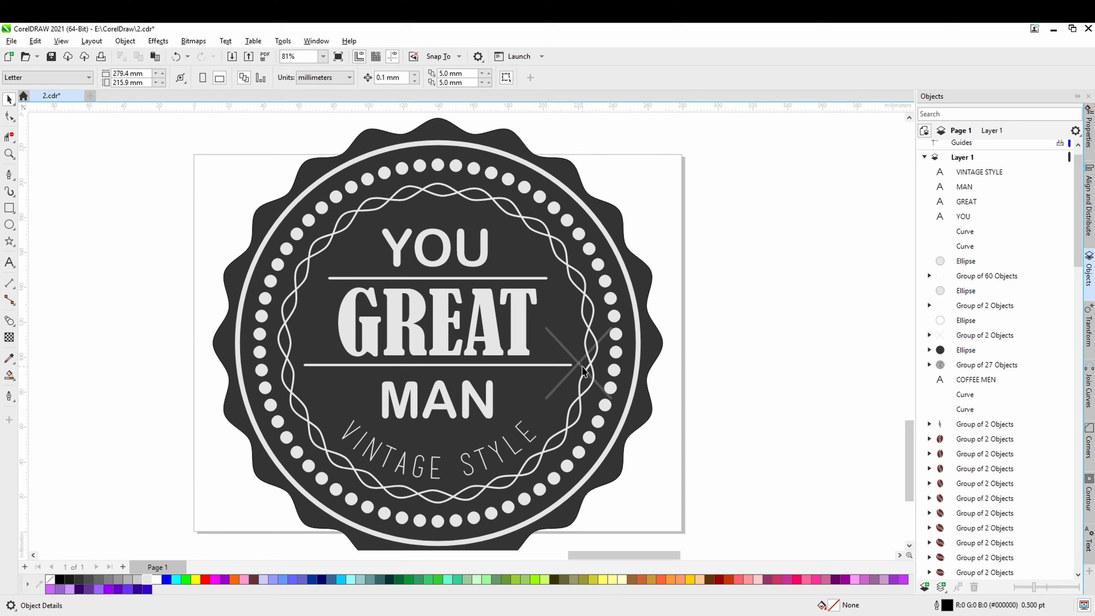
Select the X beneath the wavy rings, move it to the badge's lower-right edge and ungroup it completely
left_click(582, 367)
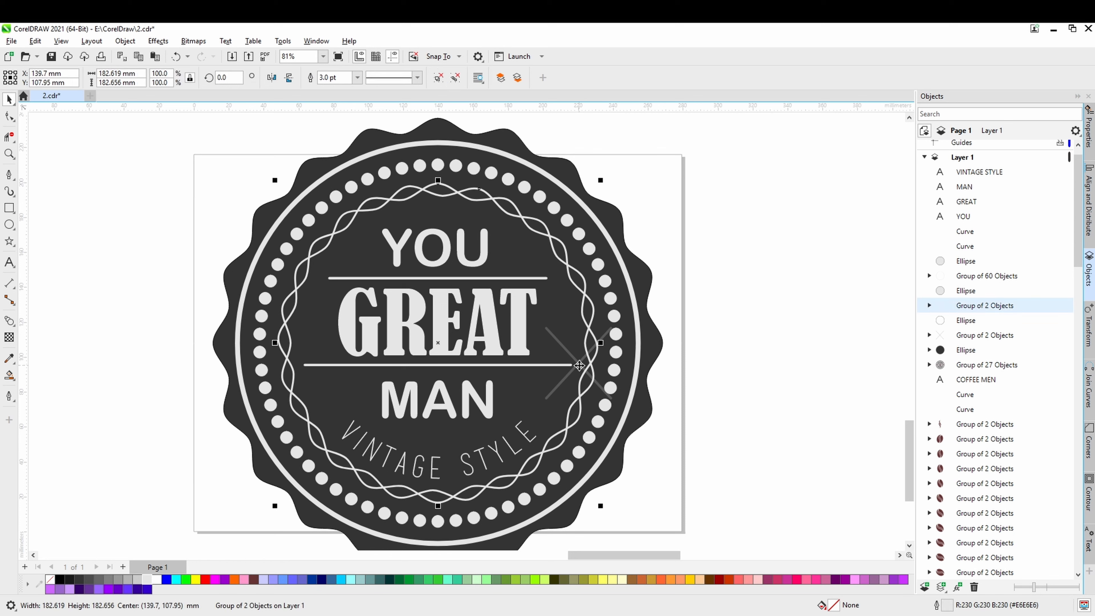
left_click(578, 366)
key("Escape")
left_click(578, 365, "alt")
left_click(579, 365, "alt")
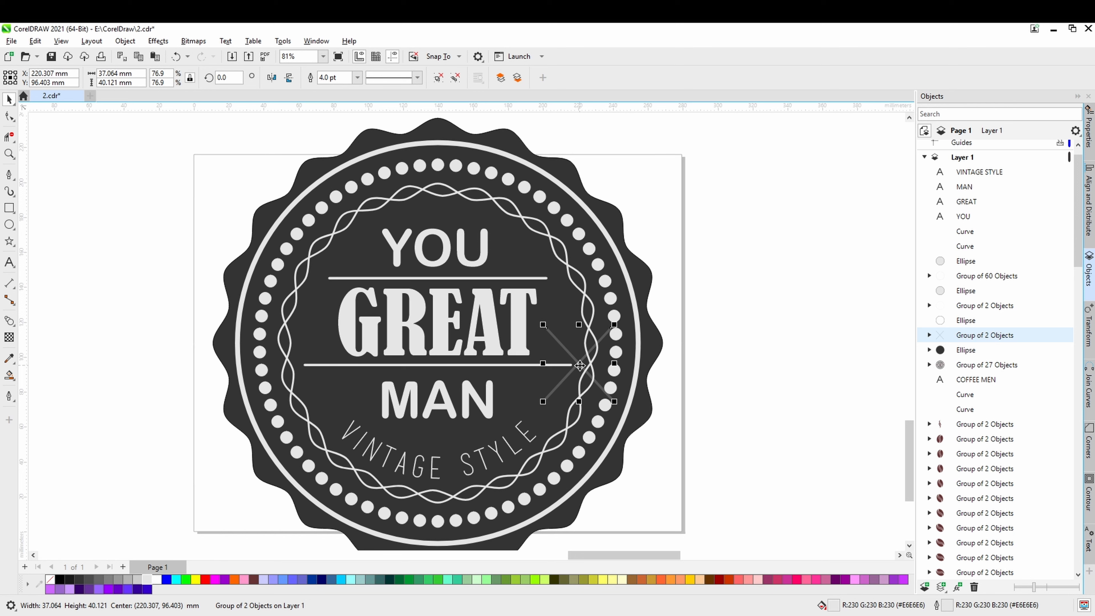
left_click_drag(579, 365, 656, 440)
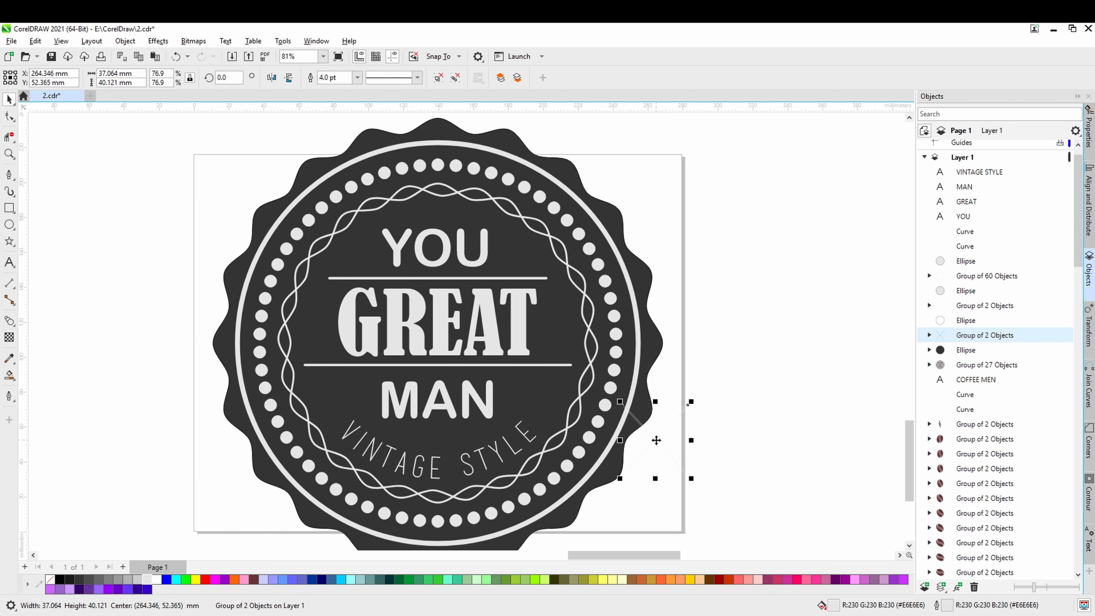
right_click(656, 440)
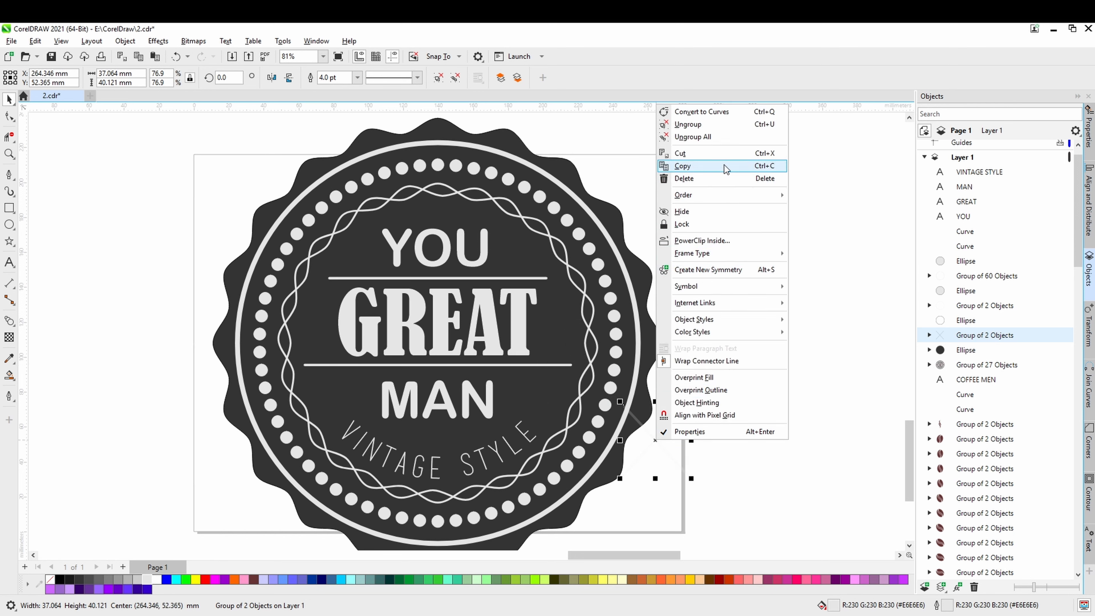
left_click(710, 141)
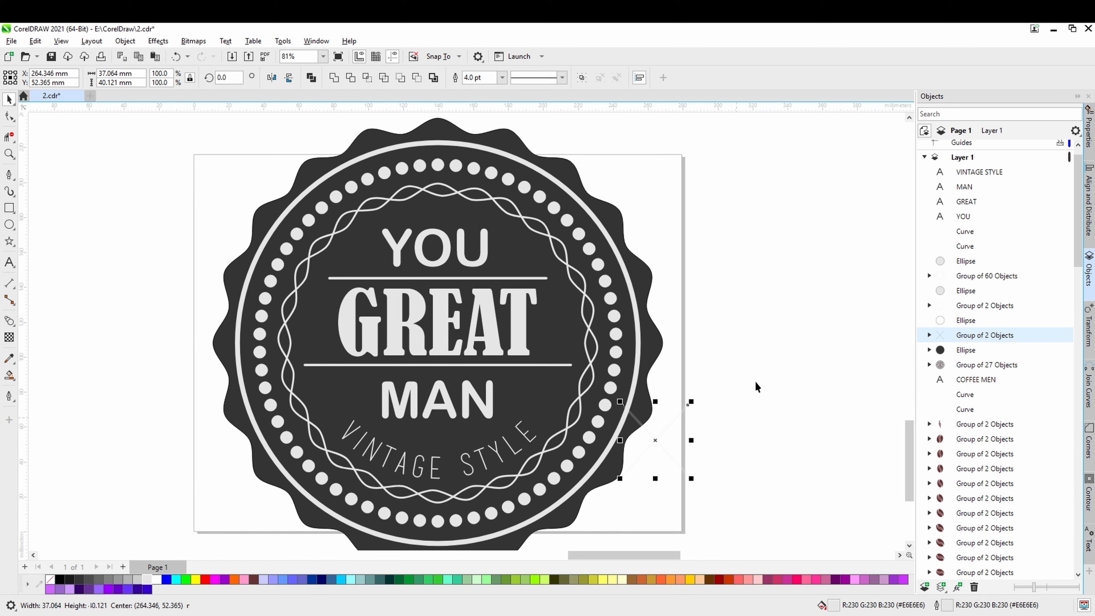
Convert the outlines of the two X lines to objects and weld them into a single shape
left_click_drag(756, 381, 671, 510)
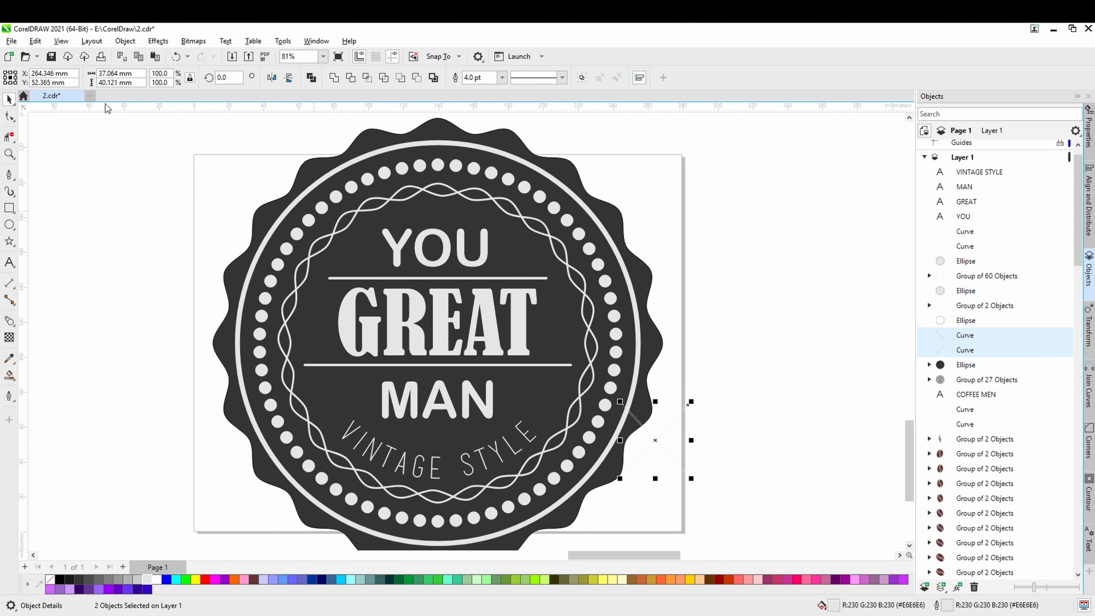
left_click(92, 41)
mouse_move(125, 43)
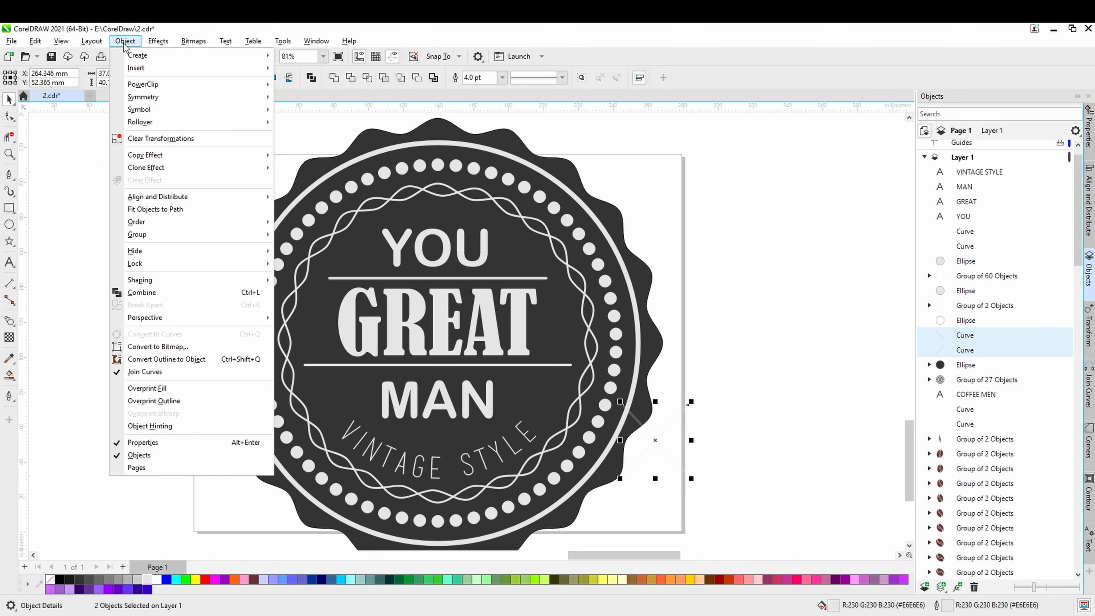
left_click(208, 363)
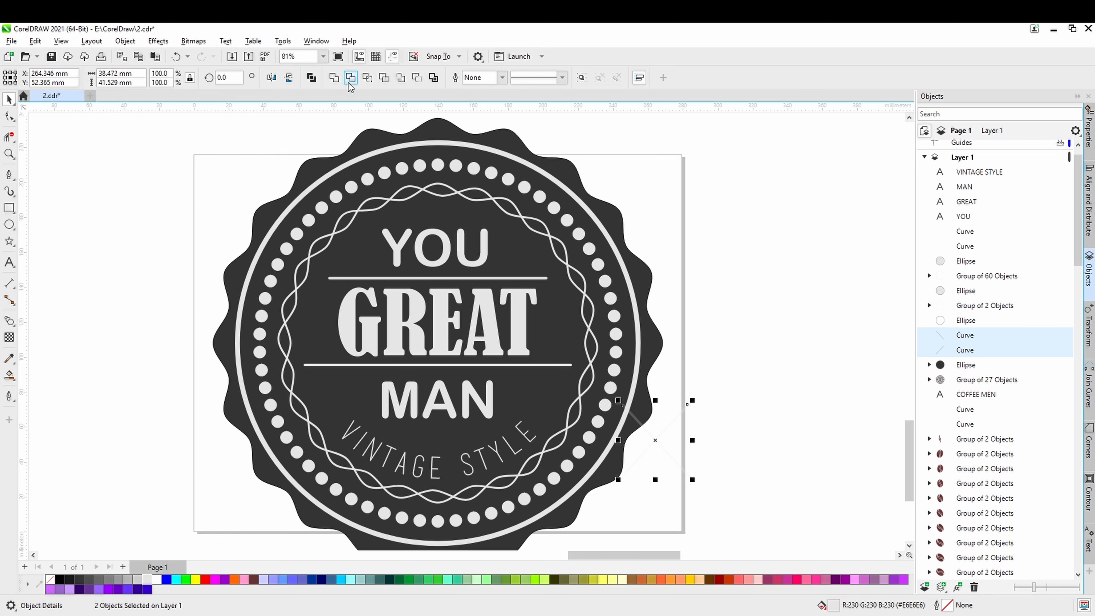
left_click(334, 79)
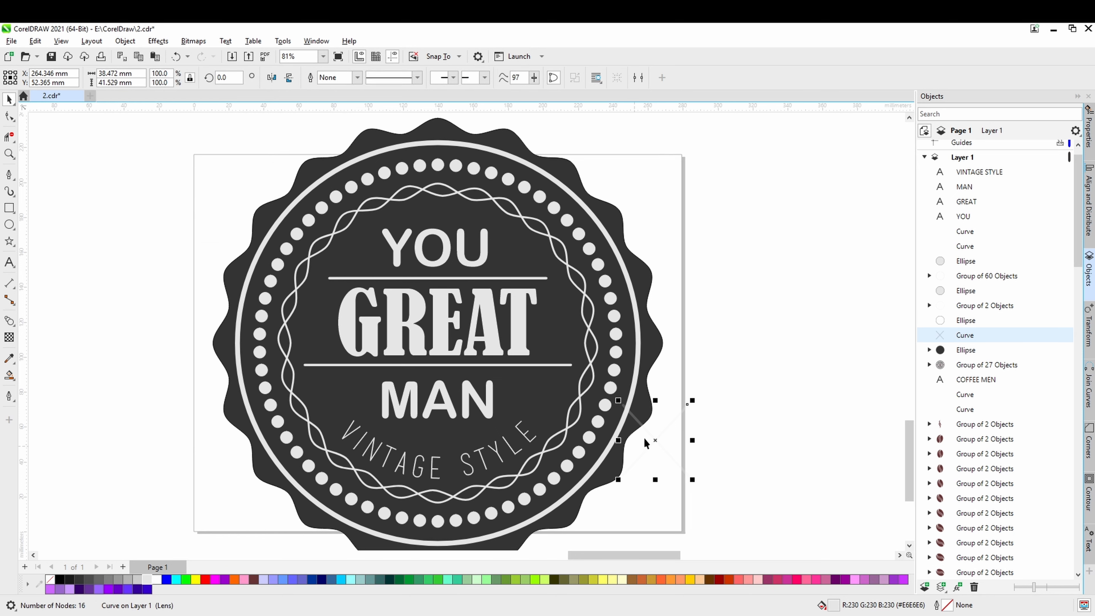
Move the welded X from the badge's edge into its lower-right interior, beside the word MAN
left_click_drag(655, 438, 556, 405)
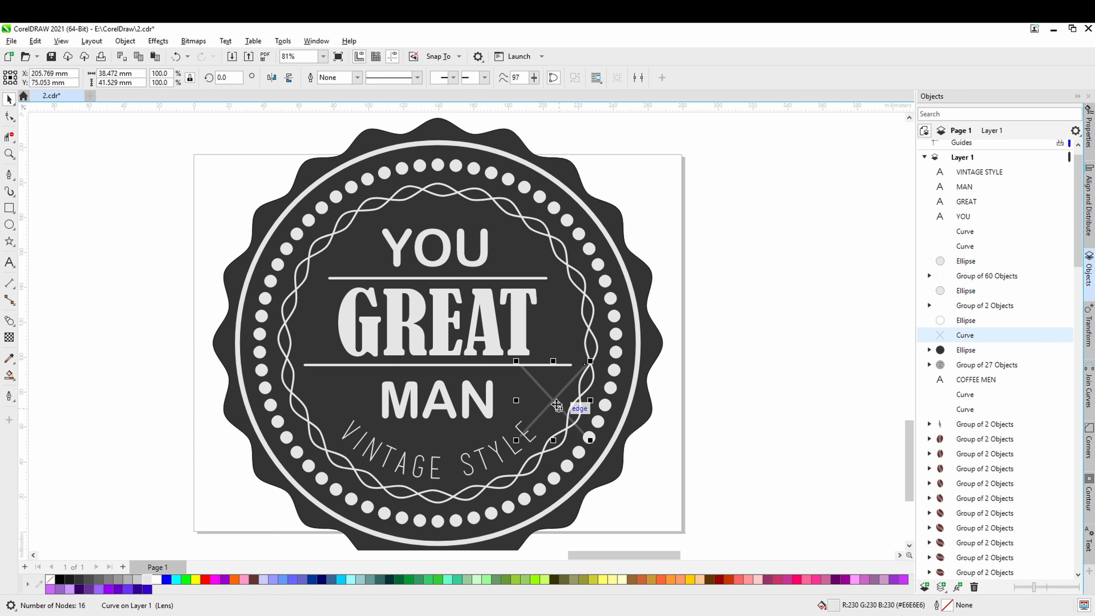
scroll(557, 406, "up", 5)
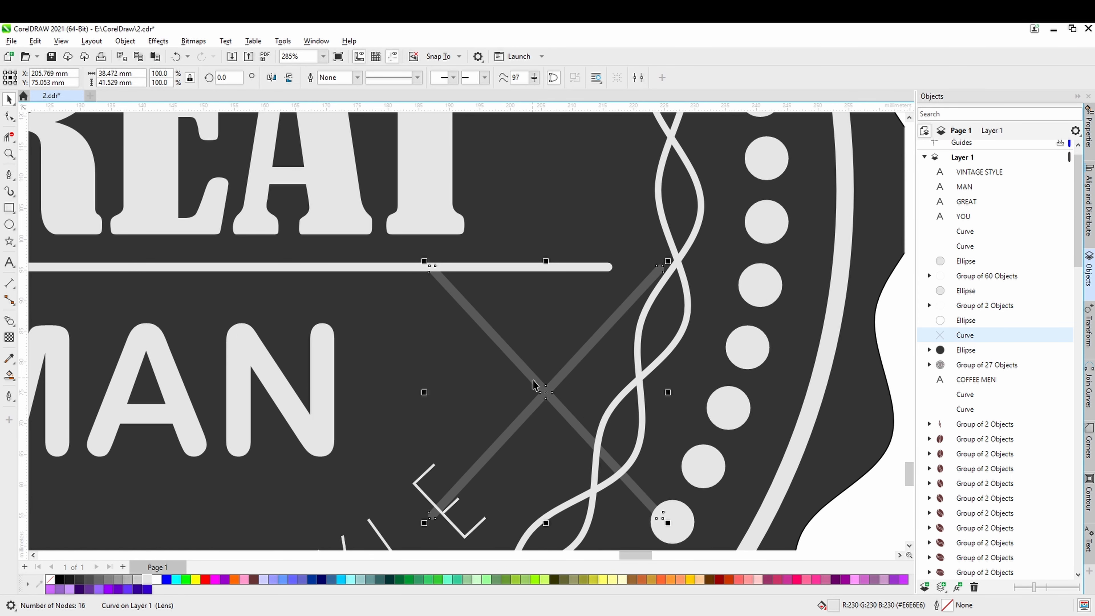
scroll(583, 392, "down", 3)
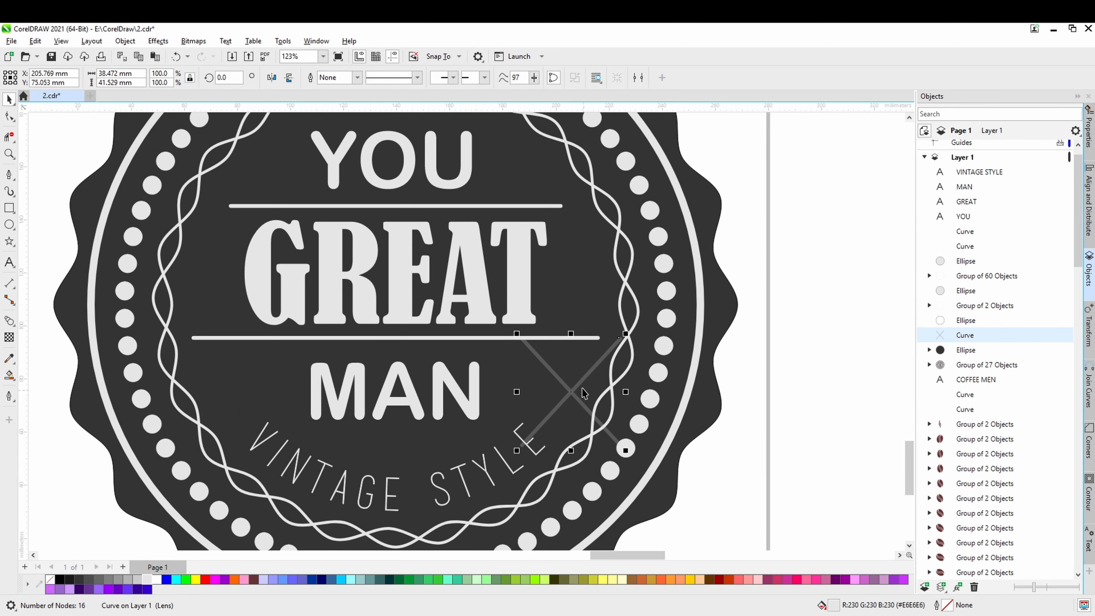
Duplicate the transparent X six times, spreading the copies across the badge's interior from the lower-left to the upper-right around the text
left_click_drag(572, 396, 241, 426)
scroll(242, 427, "down", 2)
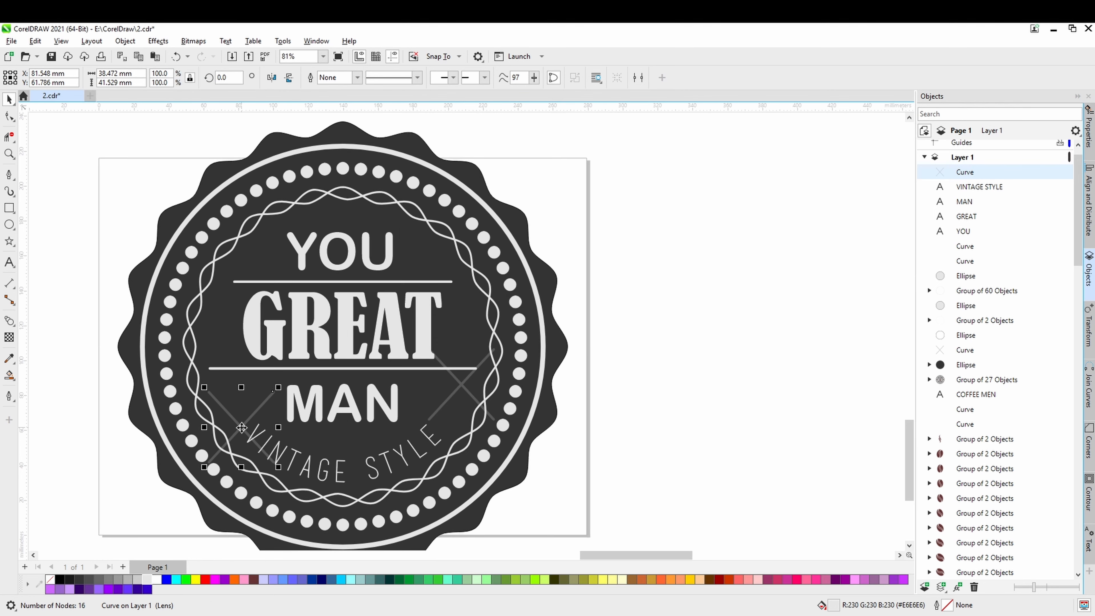
left_click_drag(240, 380, 439, 252)
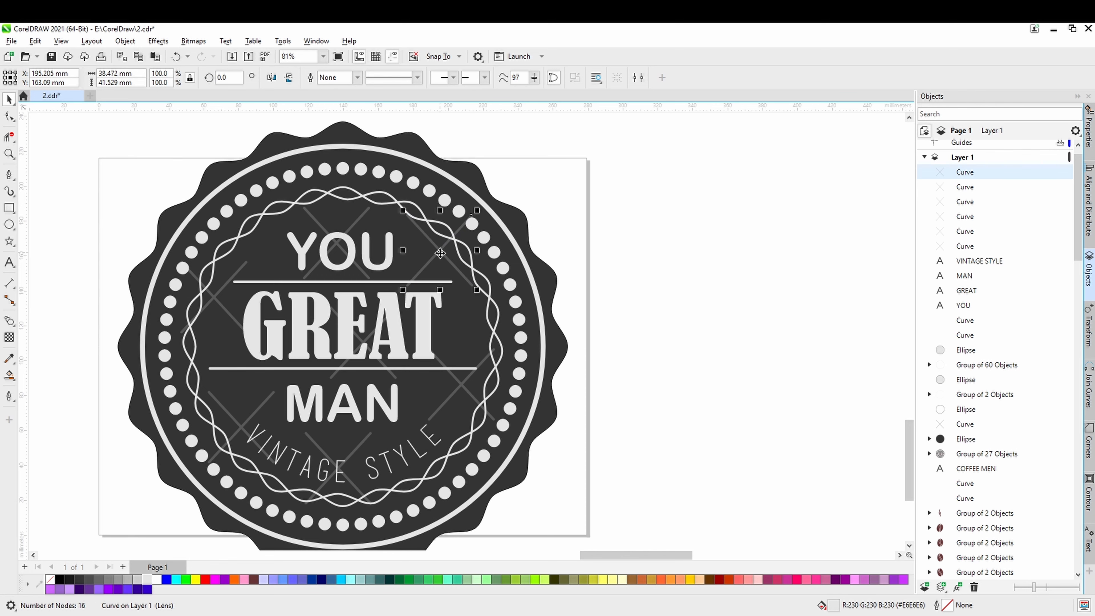
left_click(661, 399)
scroll(564, 411, "down", 1)
left_click_drag(563, 411, 654, 379)
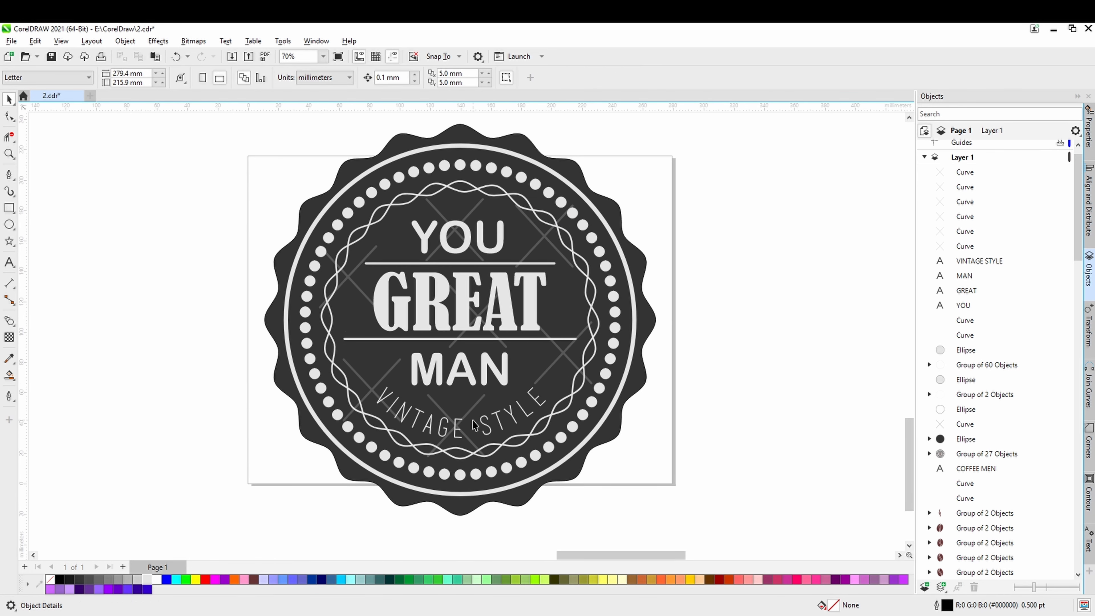
left_click_drag(473, 421, 504, 418)
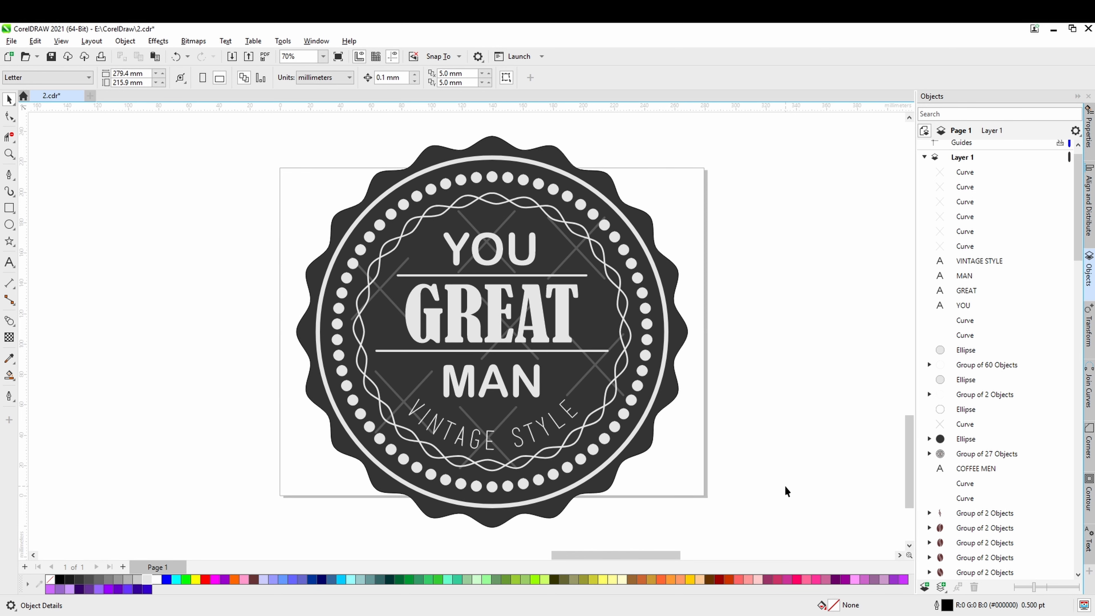
scroll(786, 487, "down", 1)
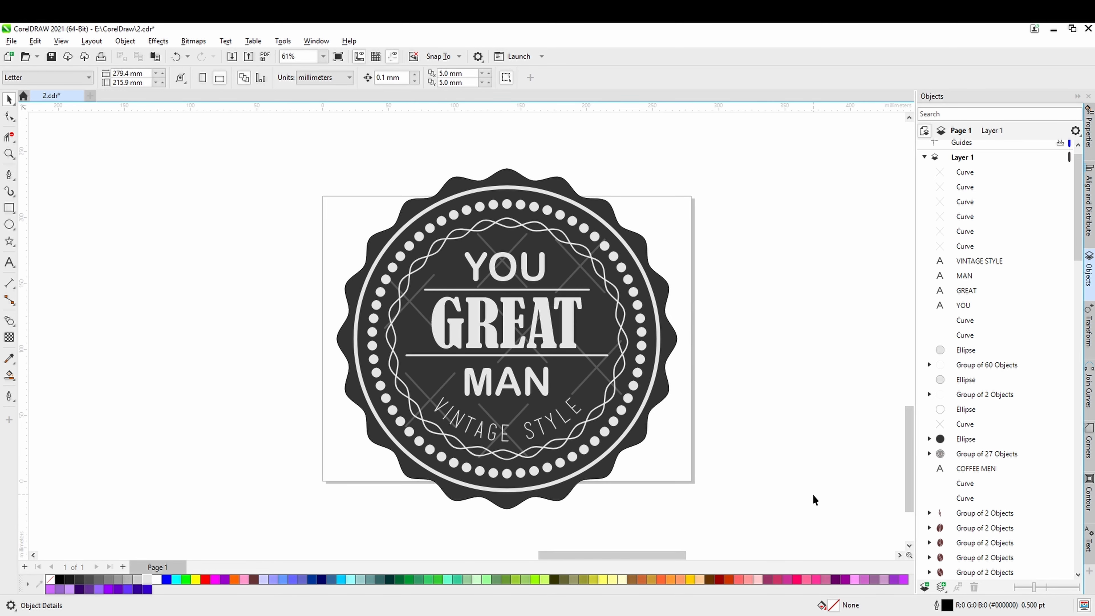